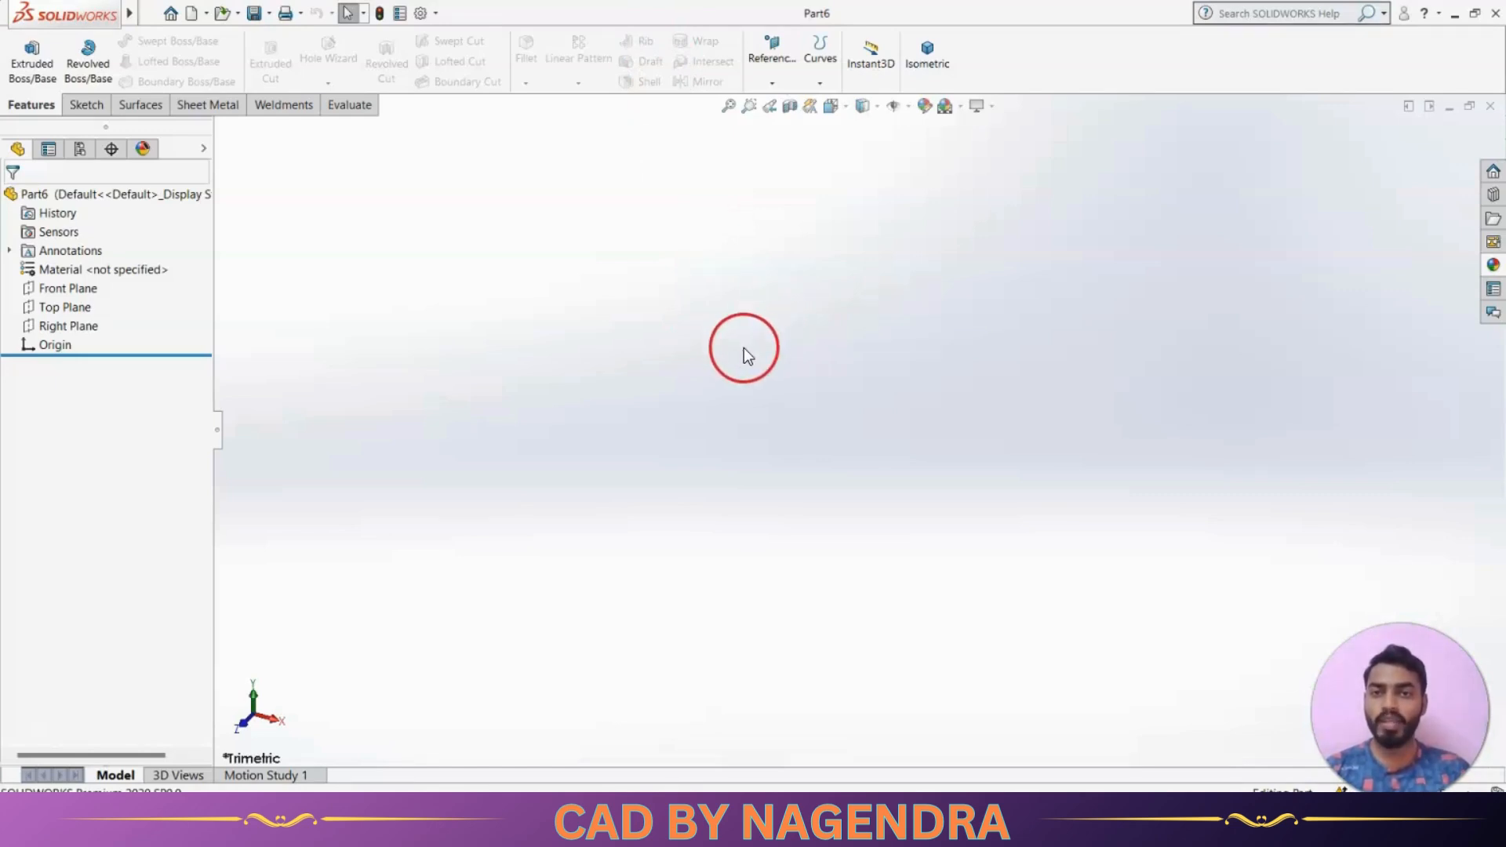
On the Front Plane, sketch an L from a vertical line about 79 mm tall down to the origin and a longer horizontal line.
{"action": "left_click", "coordinate": [78, 289]}
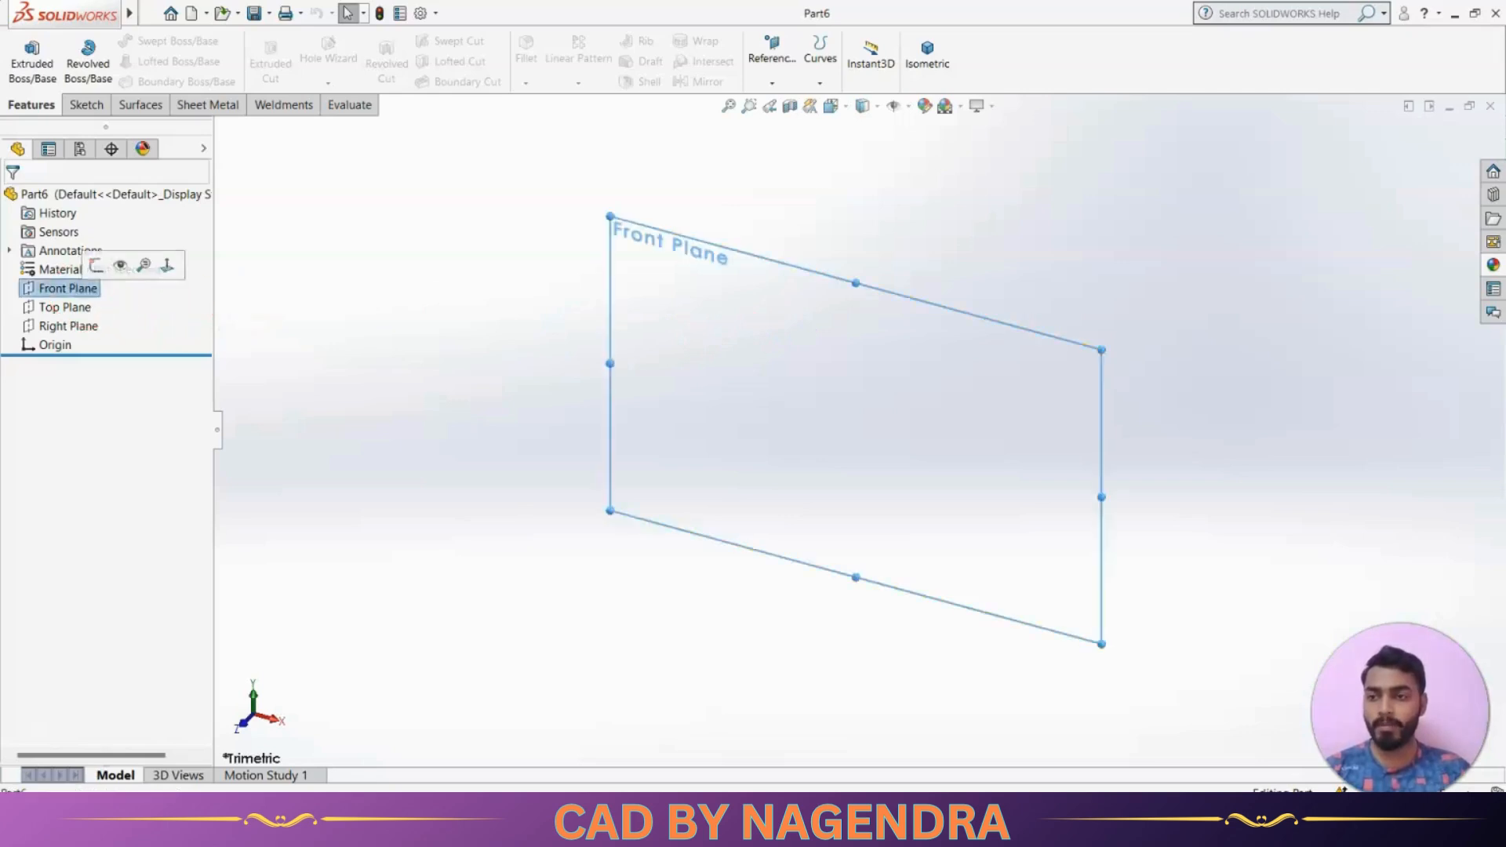
{"action": "left_click", "coordinate": [105, 266]}
{"action": "left_click", "coordinate": [143, 43]}
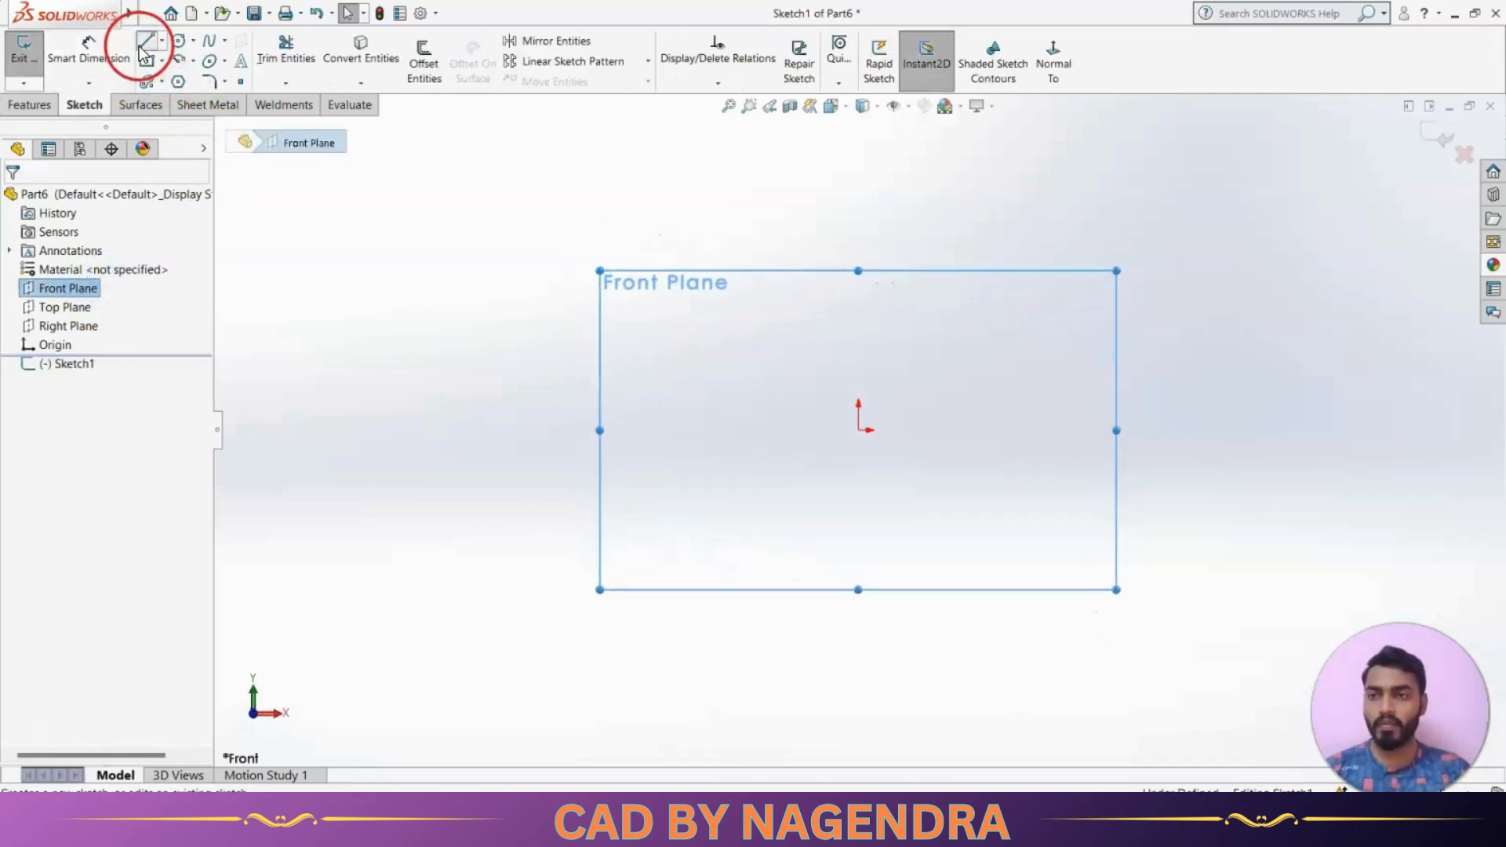
{"action": "left_click", "coordinate": [858, 201]}
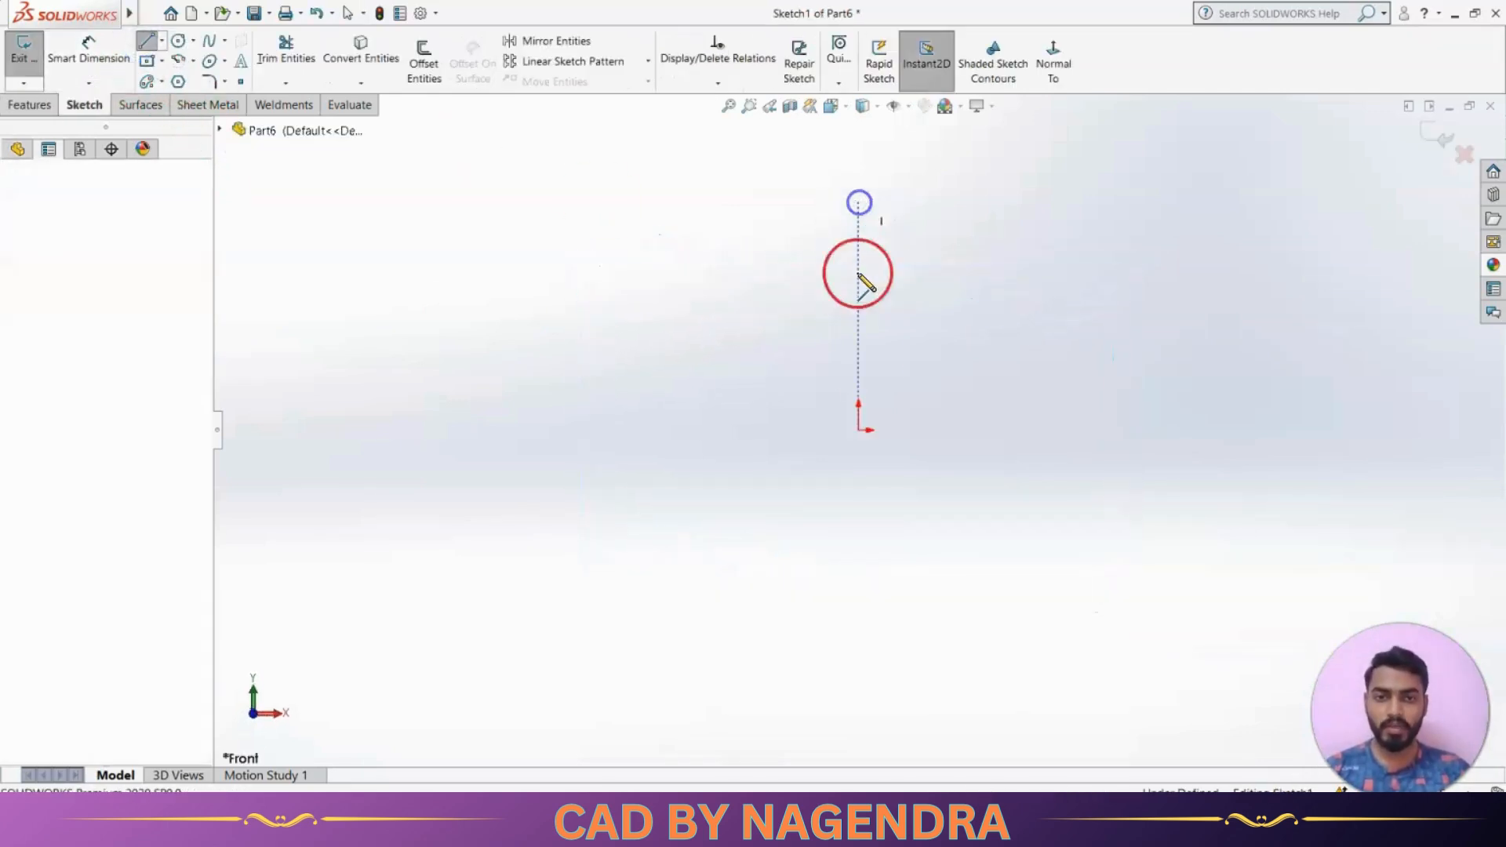
{"action": "left_click", "coordinate": [858, 430]}
{"action": "left_click", "coordinate": [1184, 429]}
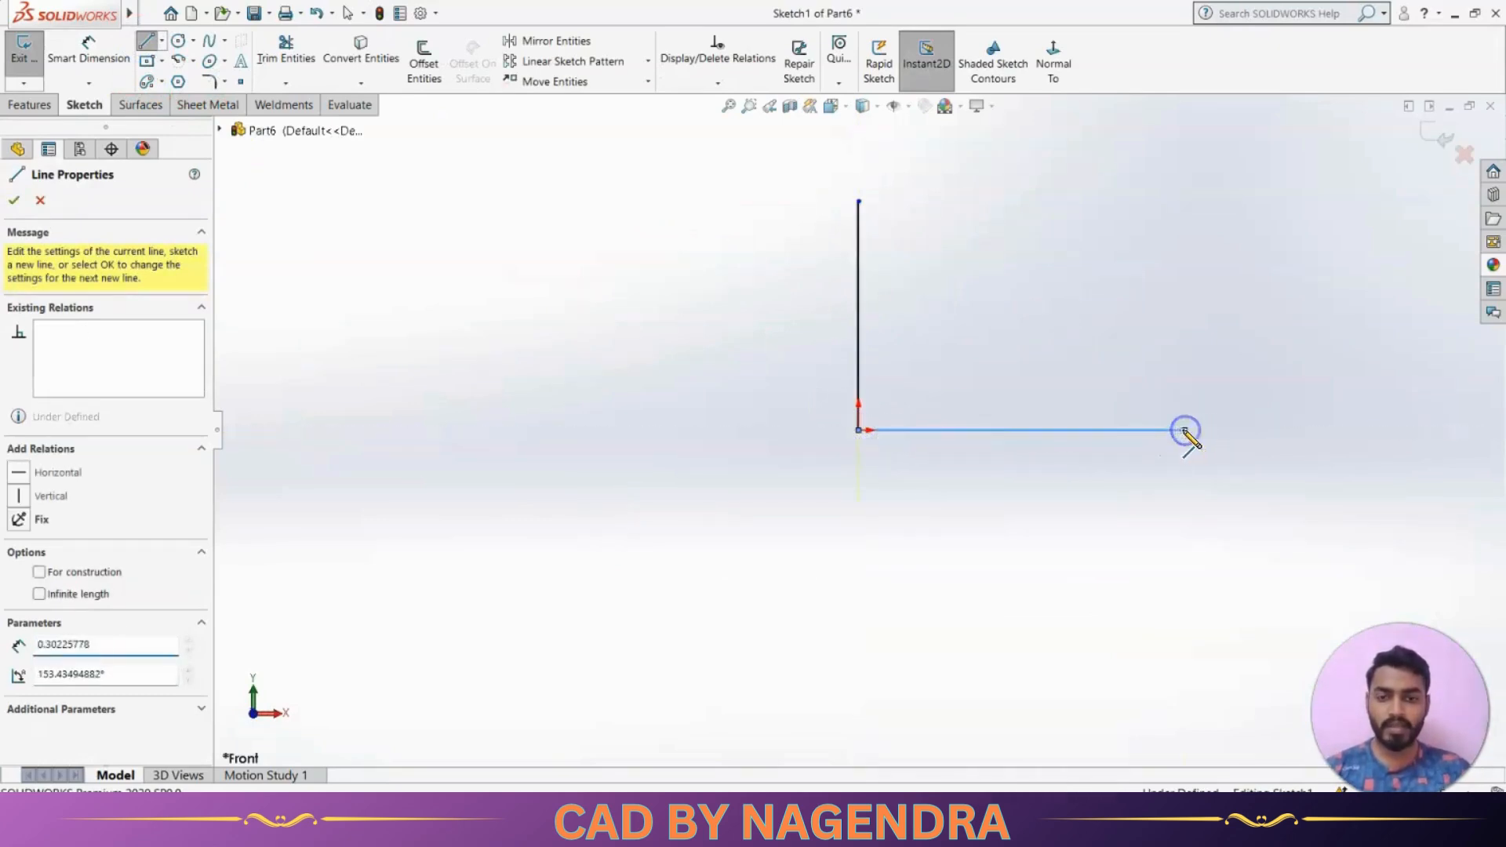
{"action": "key", "text": "Escape"}
{"action": "left_click", "coordinate": [958, 253]}
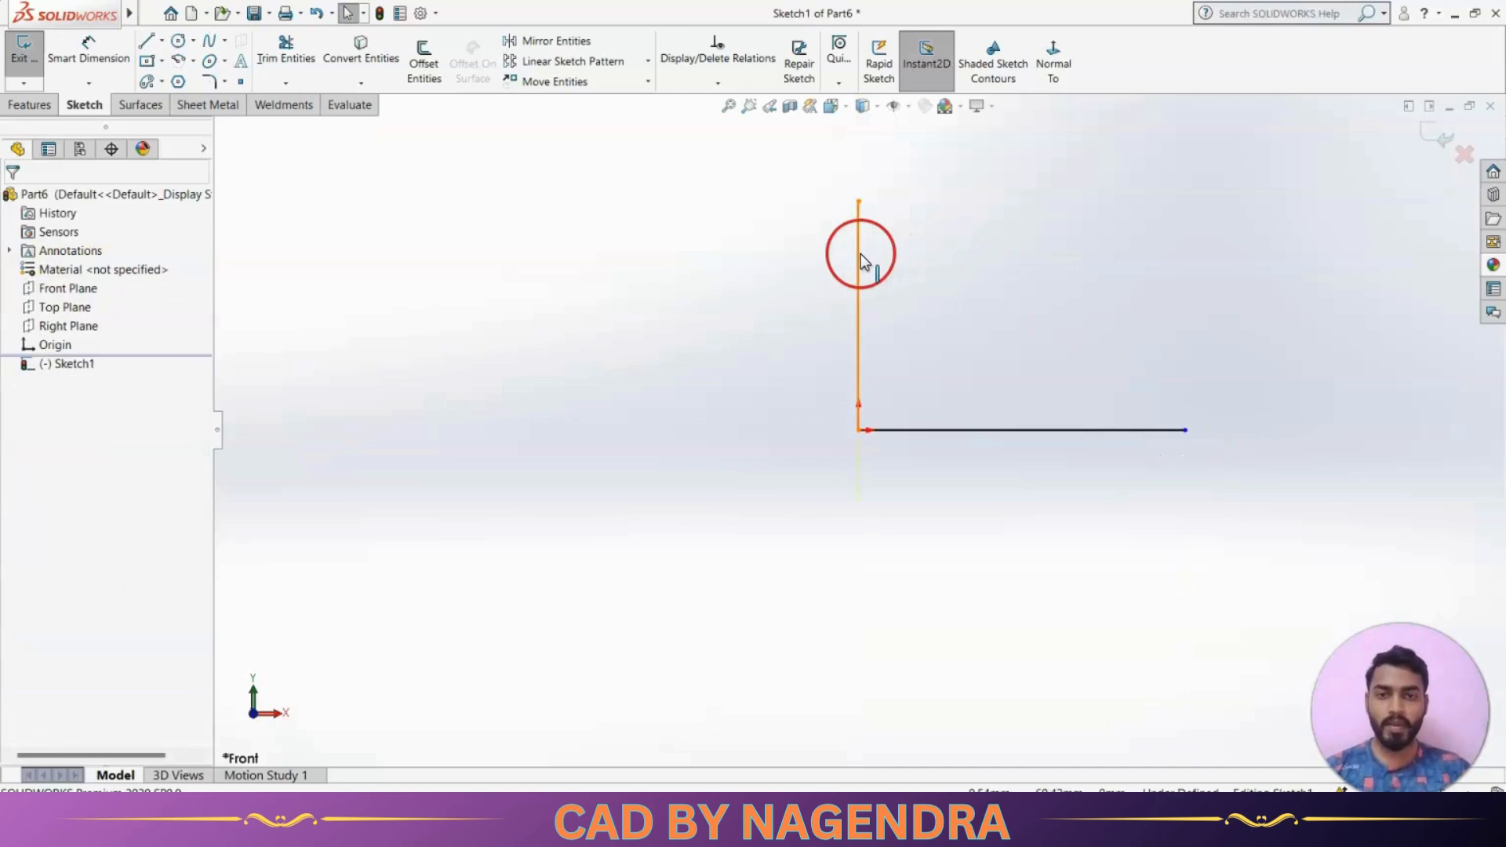
{"action": "left_click", "coordinate": [920, 252]}
Offset the L-shaped line chain by 10 mm towards its inner side, with the direction reversed.
{"action": "left_click", "coordinate": [423, 58]}
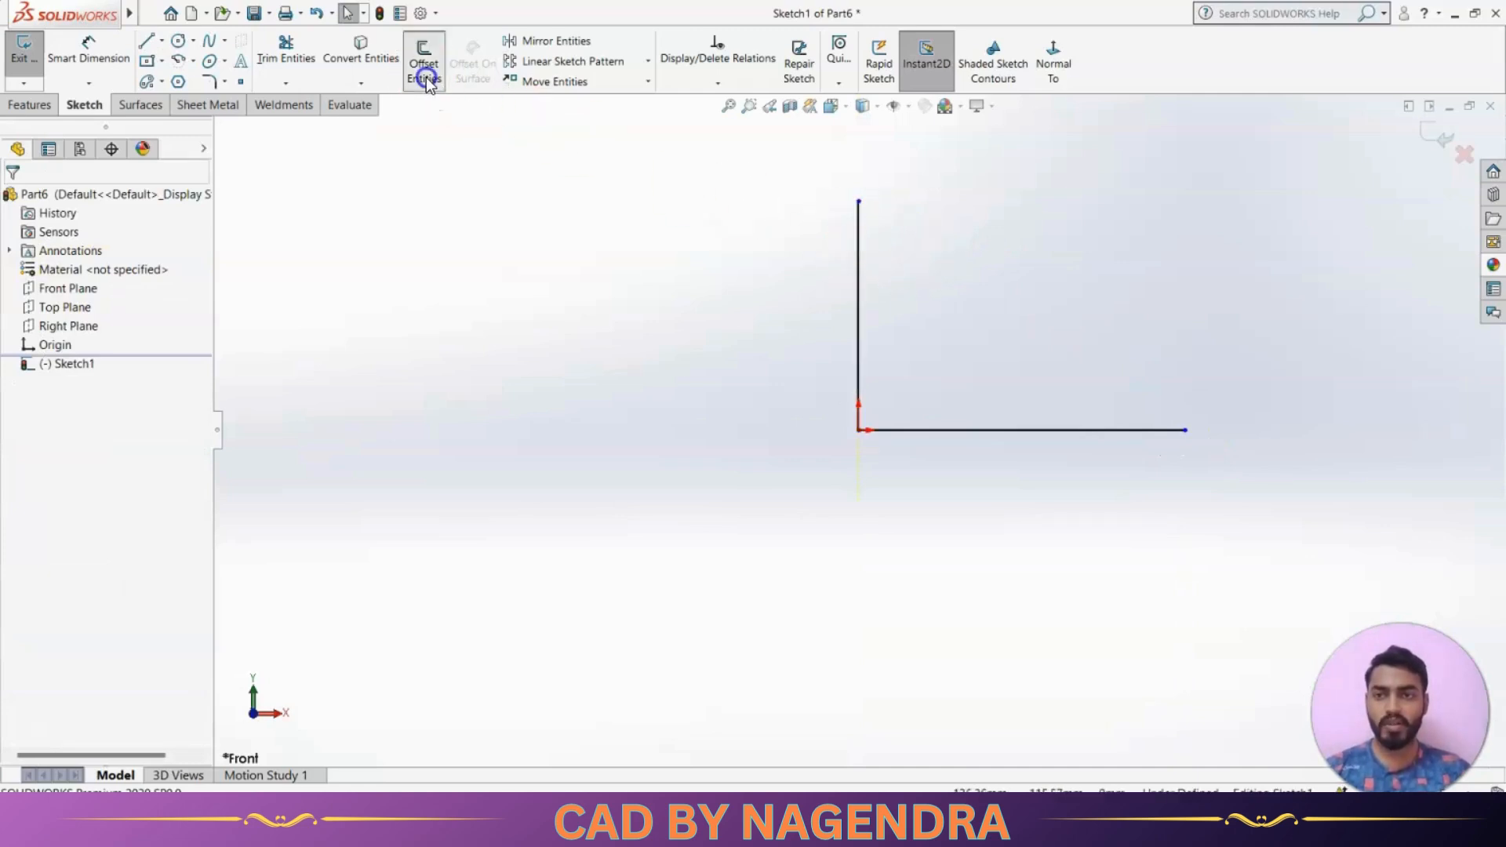
{"action": "left_click", "coordinate": [881, 246]}
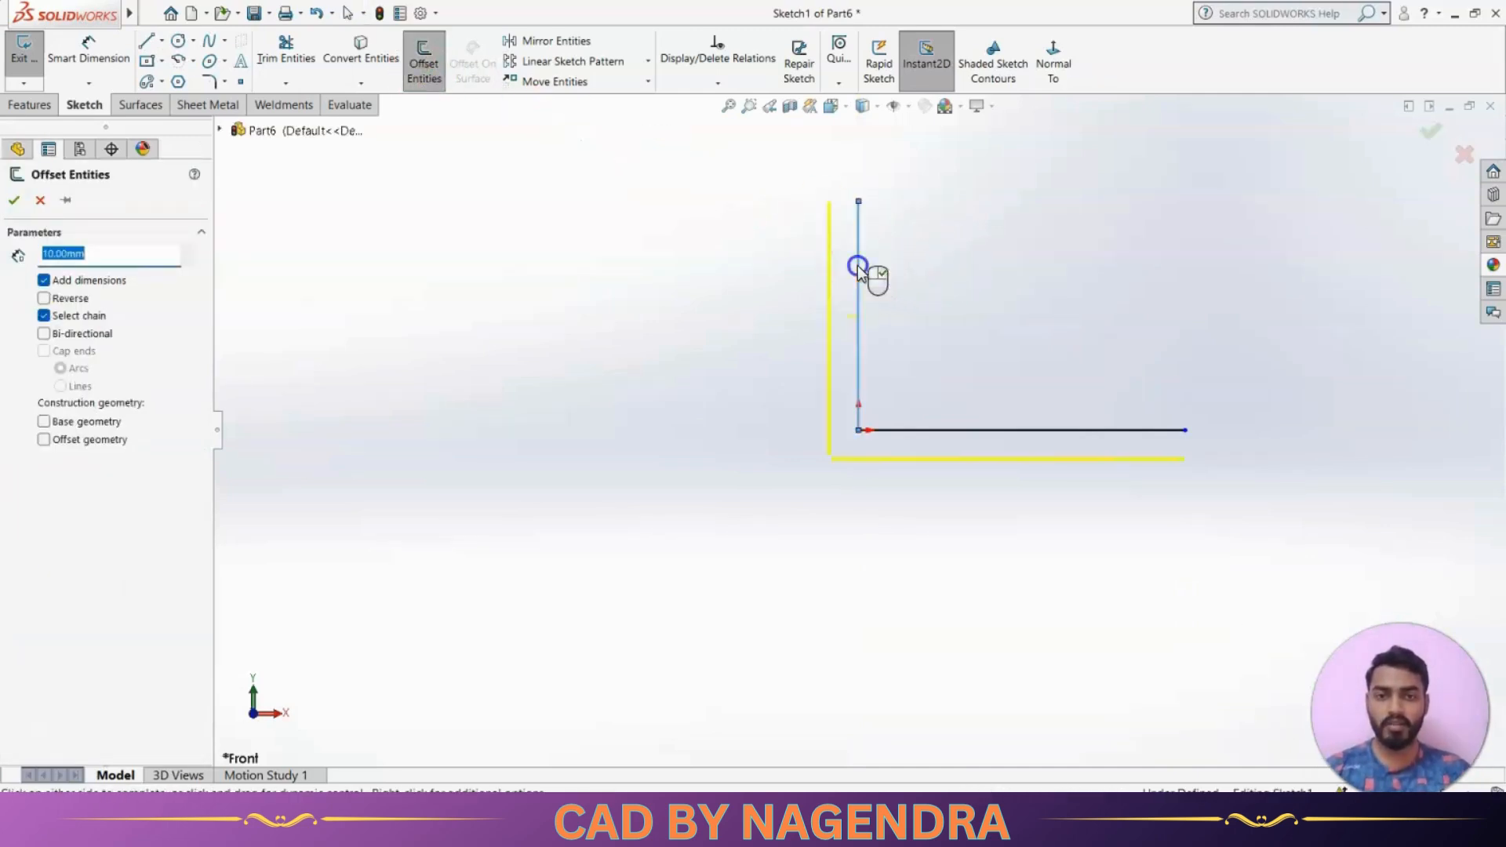
{"action": "left_click", "coordinate": [46, 299]}
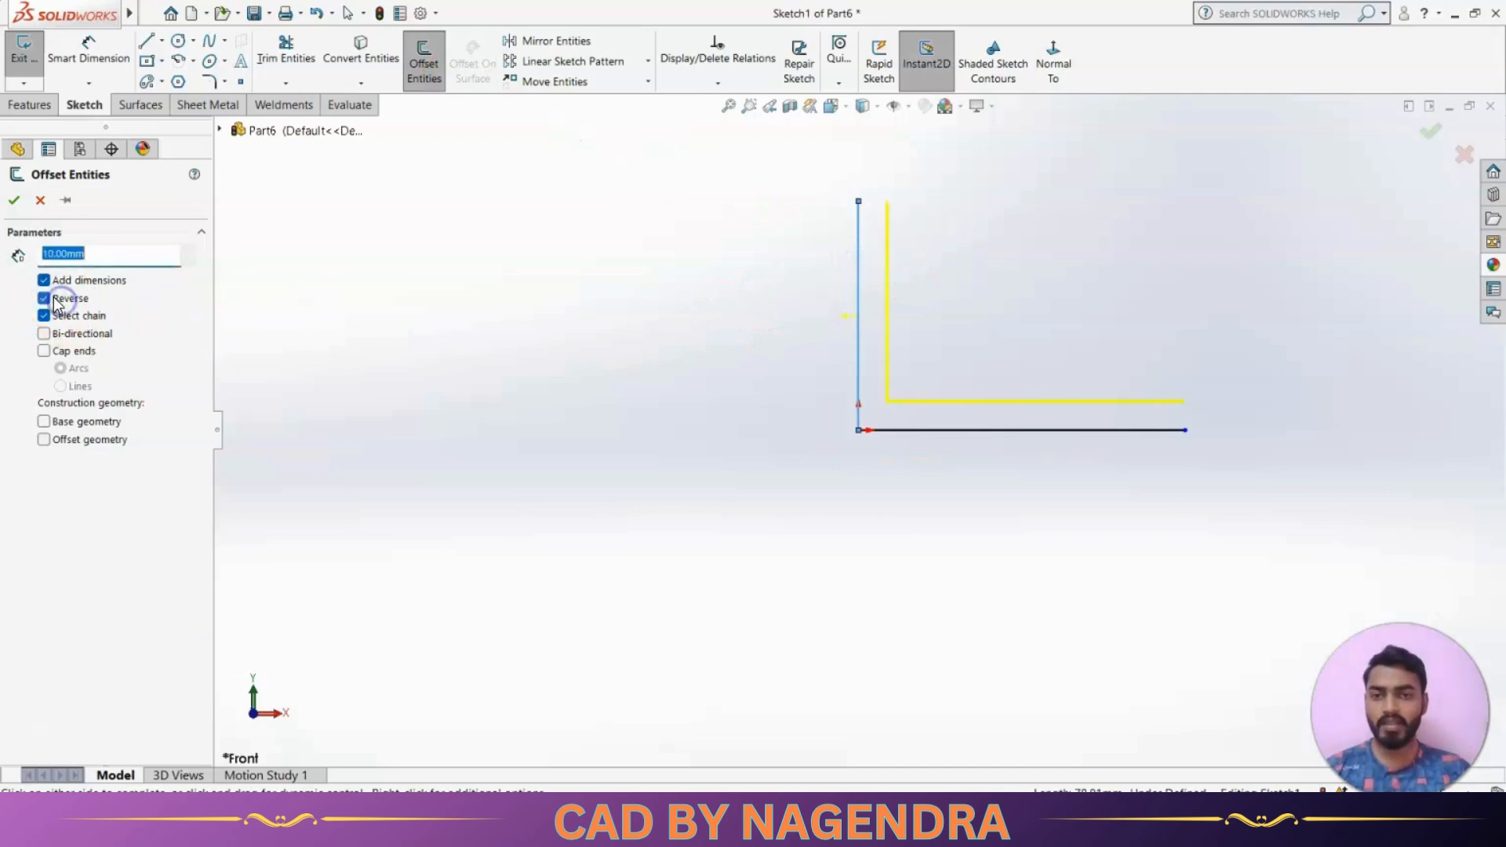
{"action": "left_click", "coordinate": [15, 201]}
{"action": "left_click", "coordinate": [476, 249]}
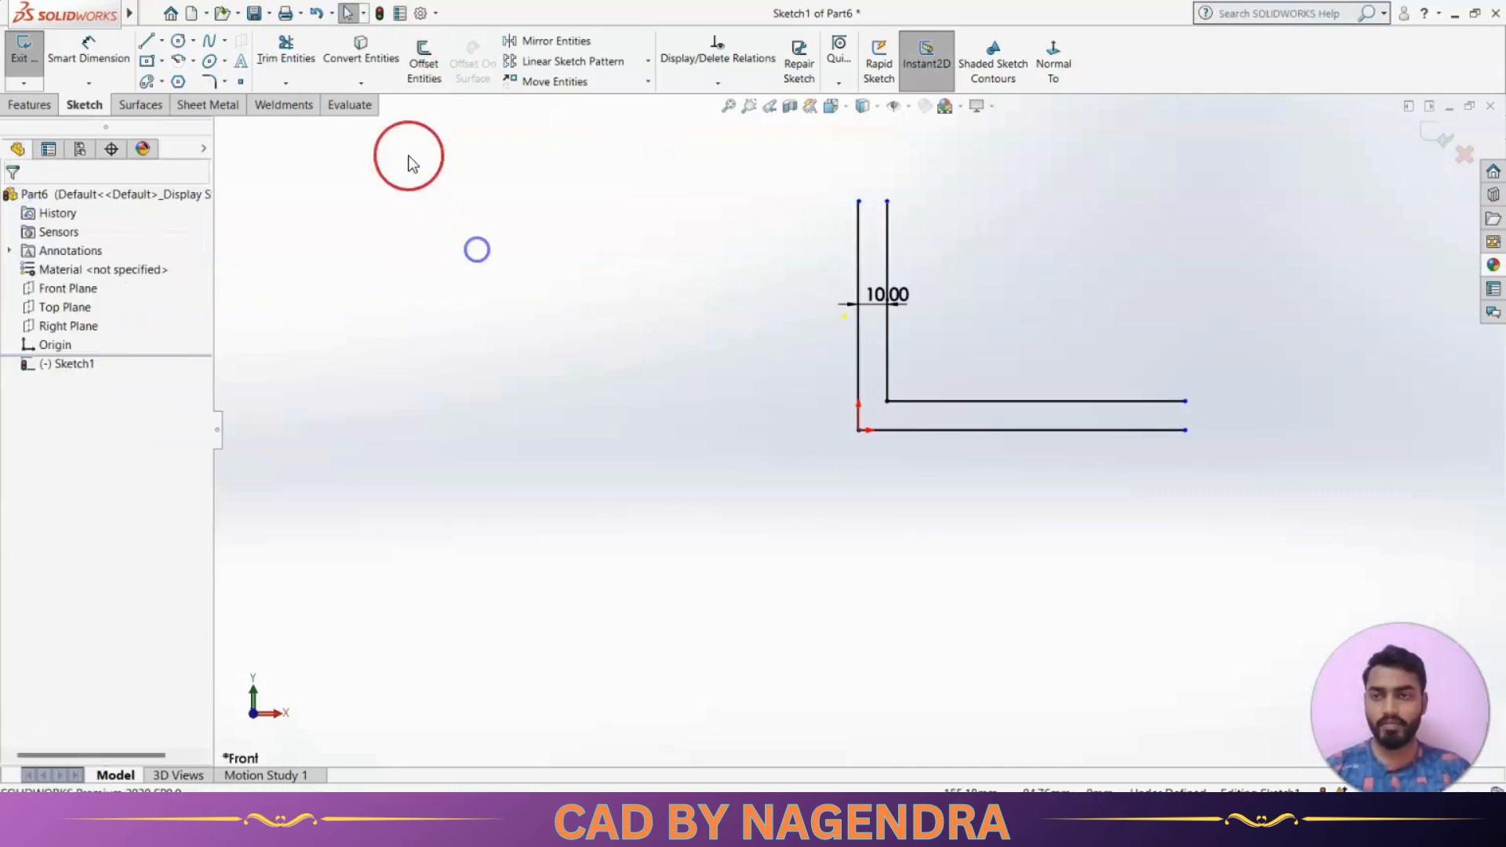
Close both open ends of the L profile with short lines and exit the sketch.
{"action": "left_click", "coordinate": [146, 41]}
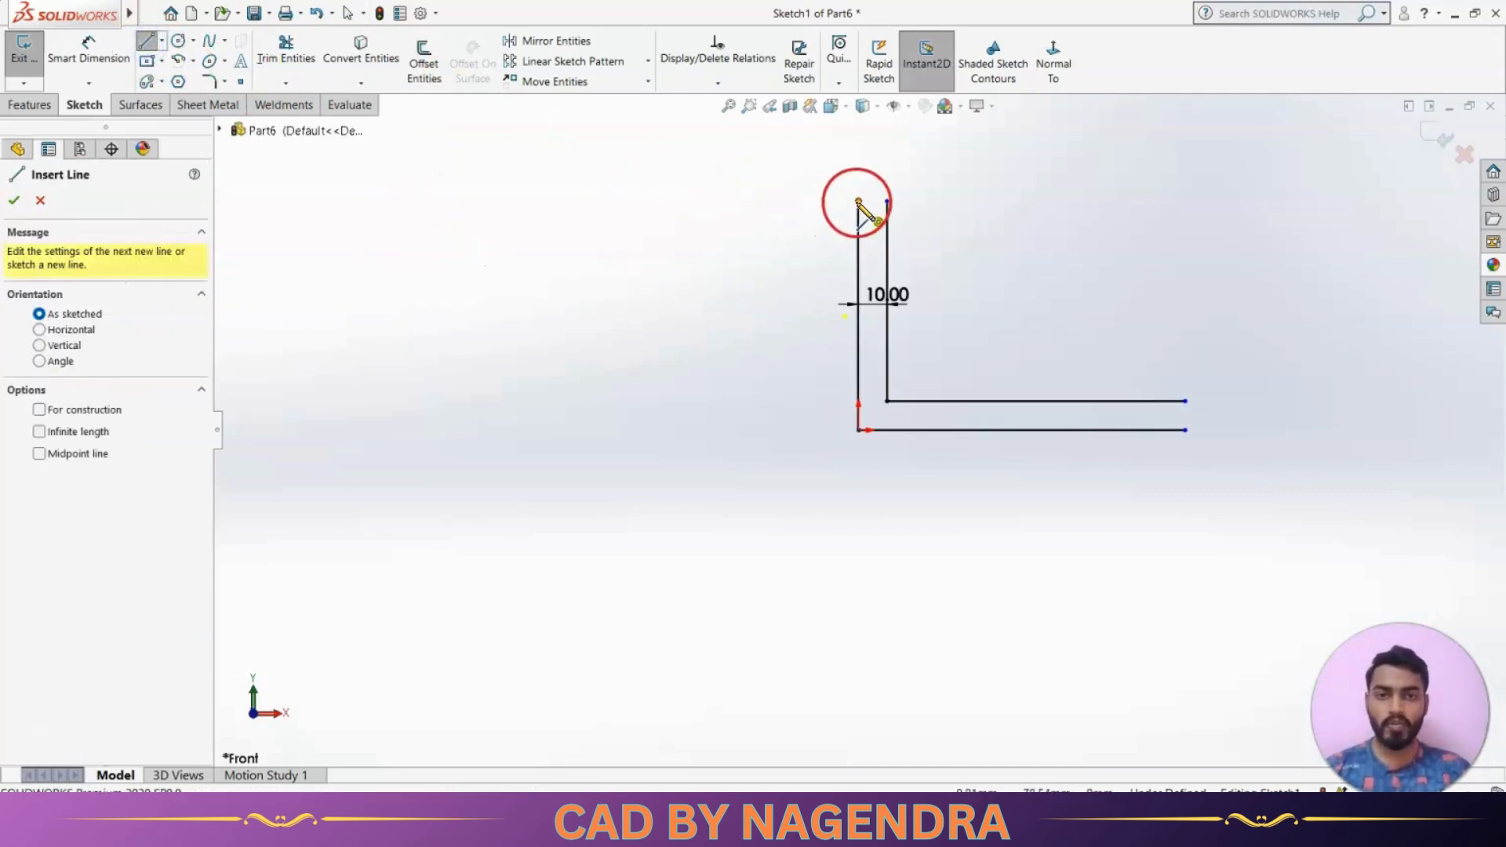
{"action": "left_click", "coordinate": [858, 202]}
{"action": "left_click", "coordinate": [887, 202]}
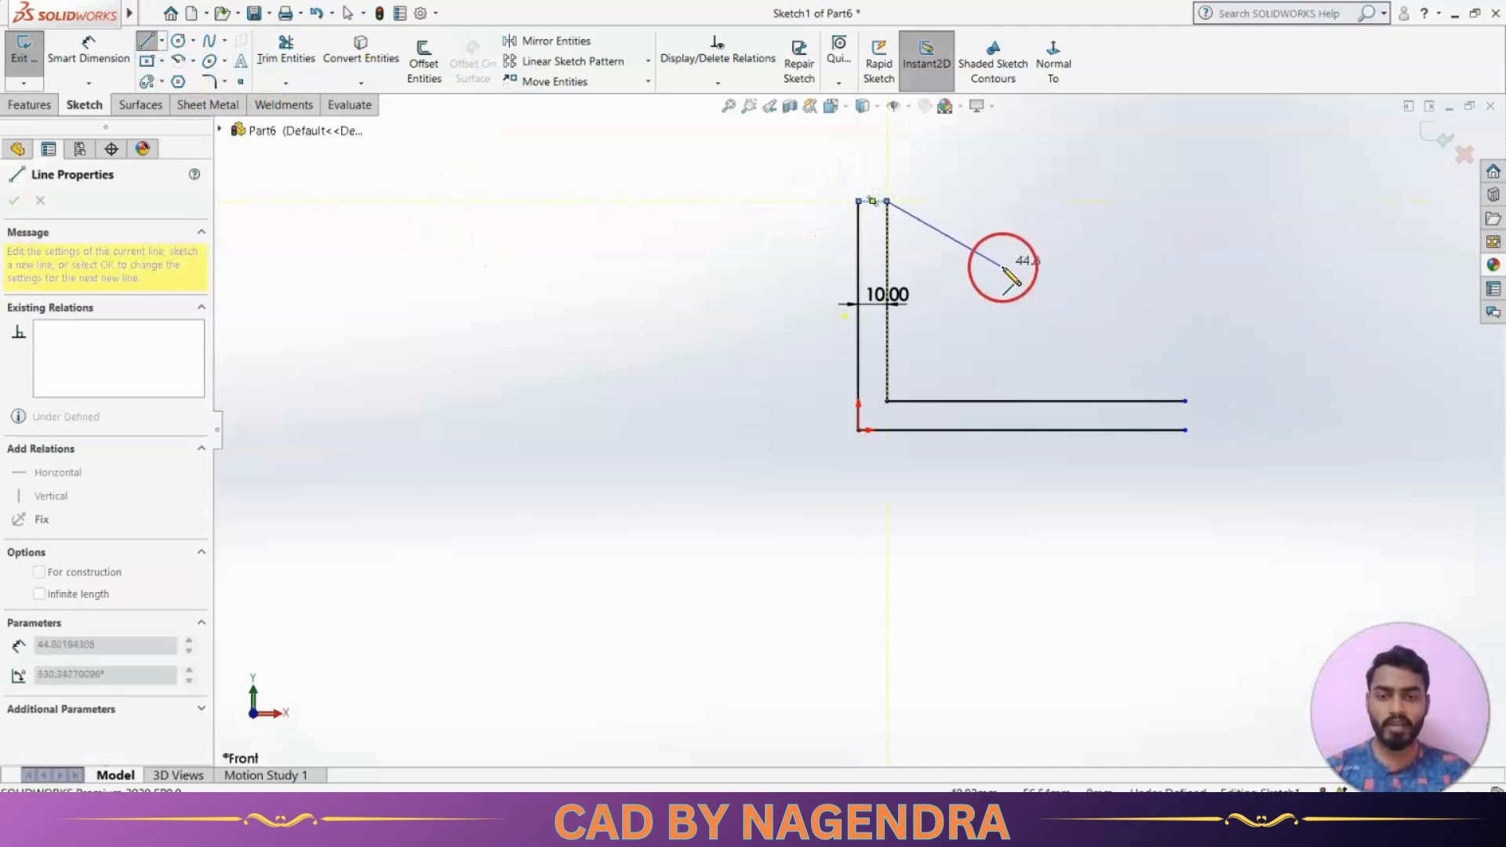
{"action": "key", "text": "Escape"}
{"action": "key", "text": "Return"}
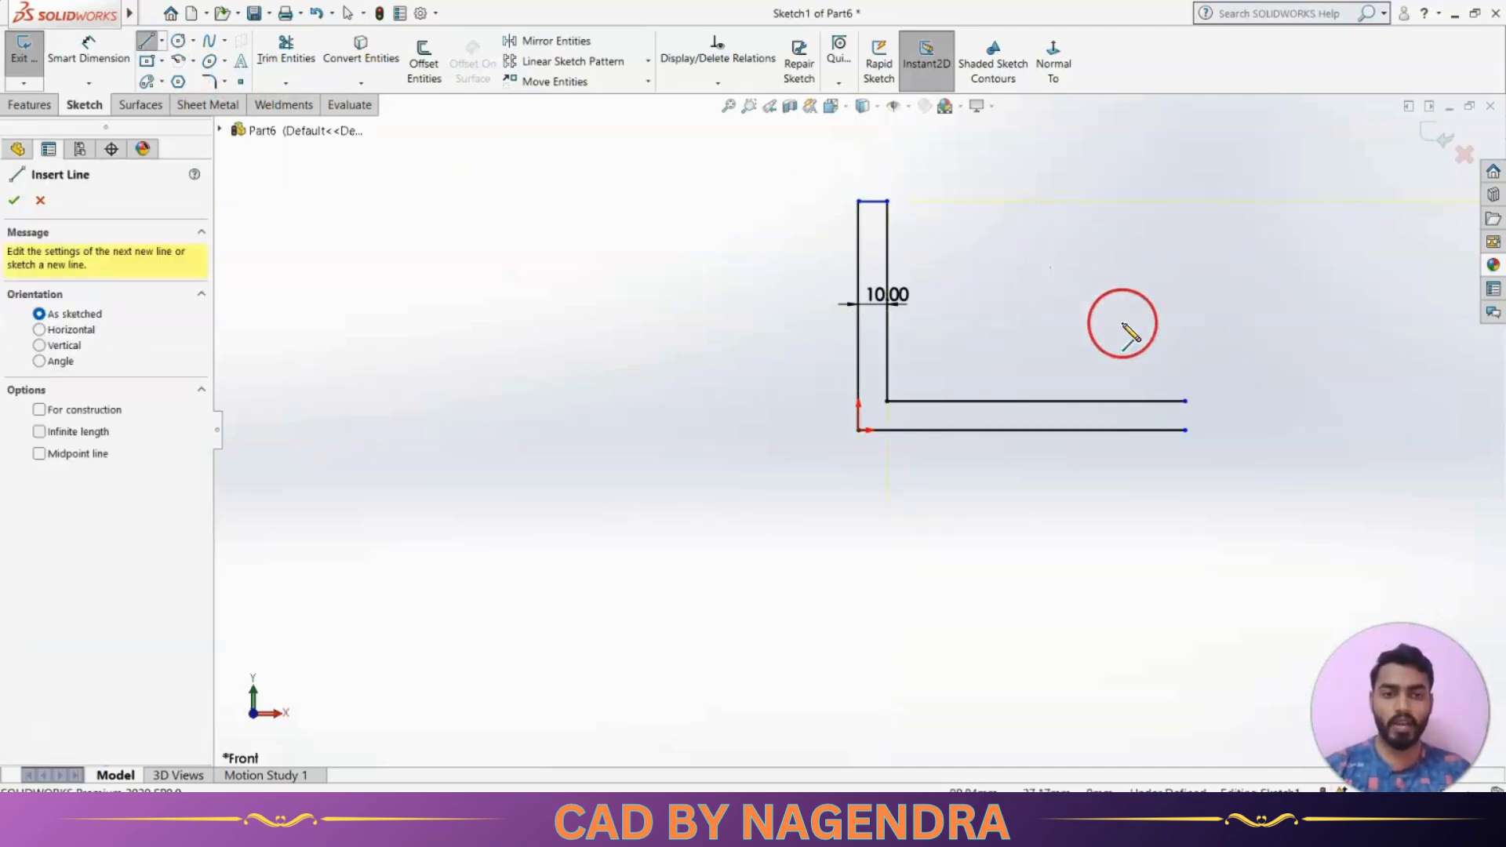
{"action": "left_click_drag", "start_coordinate": [1184, 402], "coordinate": [1184, 430]}
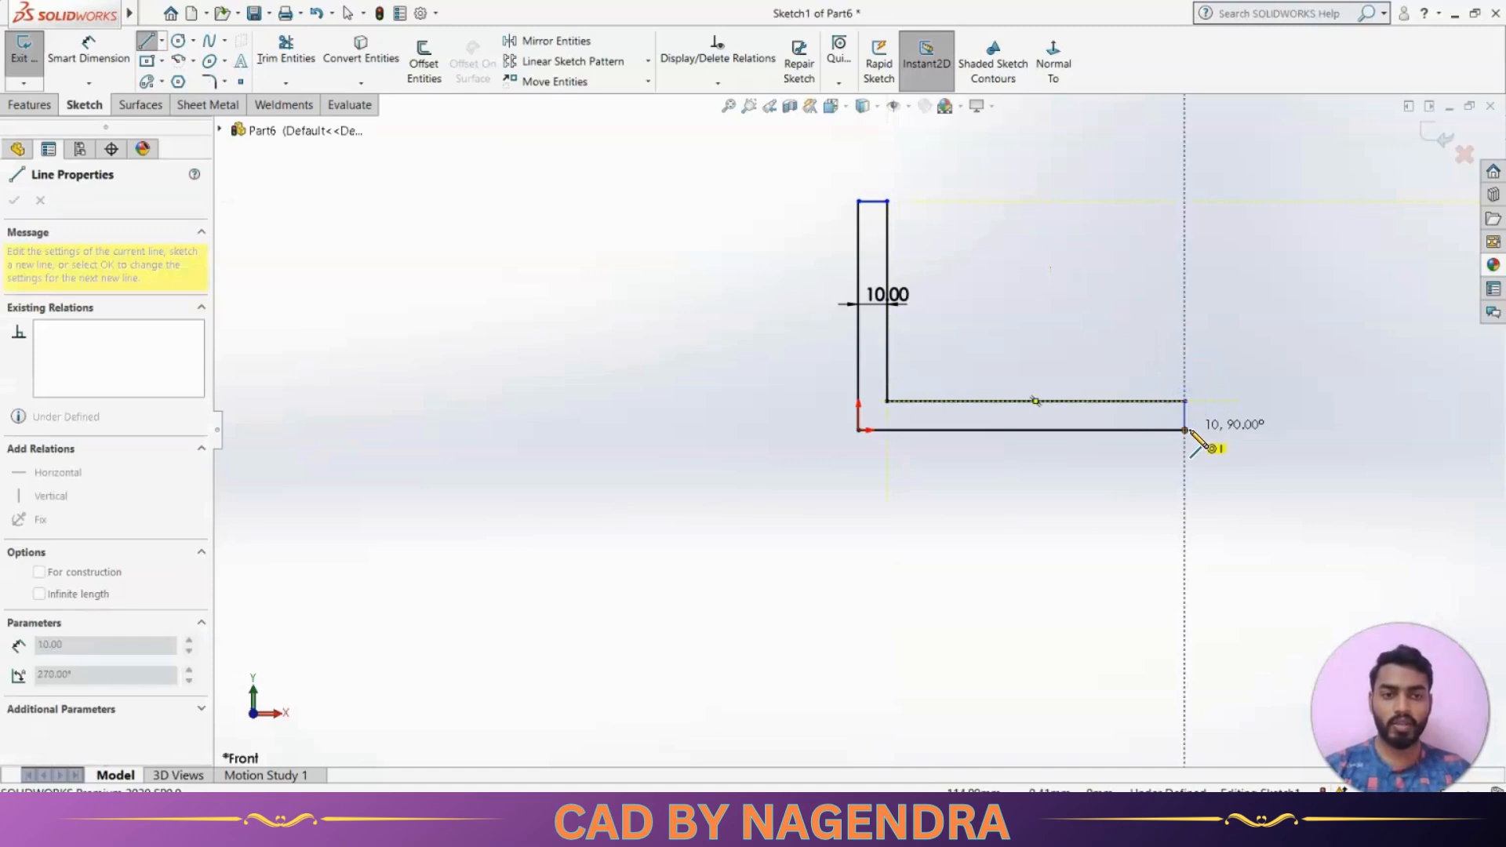
{"action": "key", "text": "Escape"}
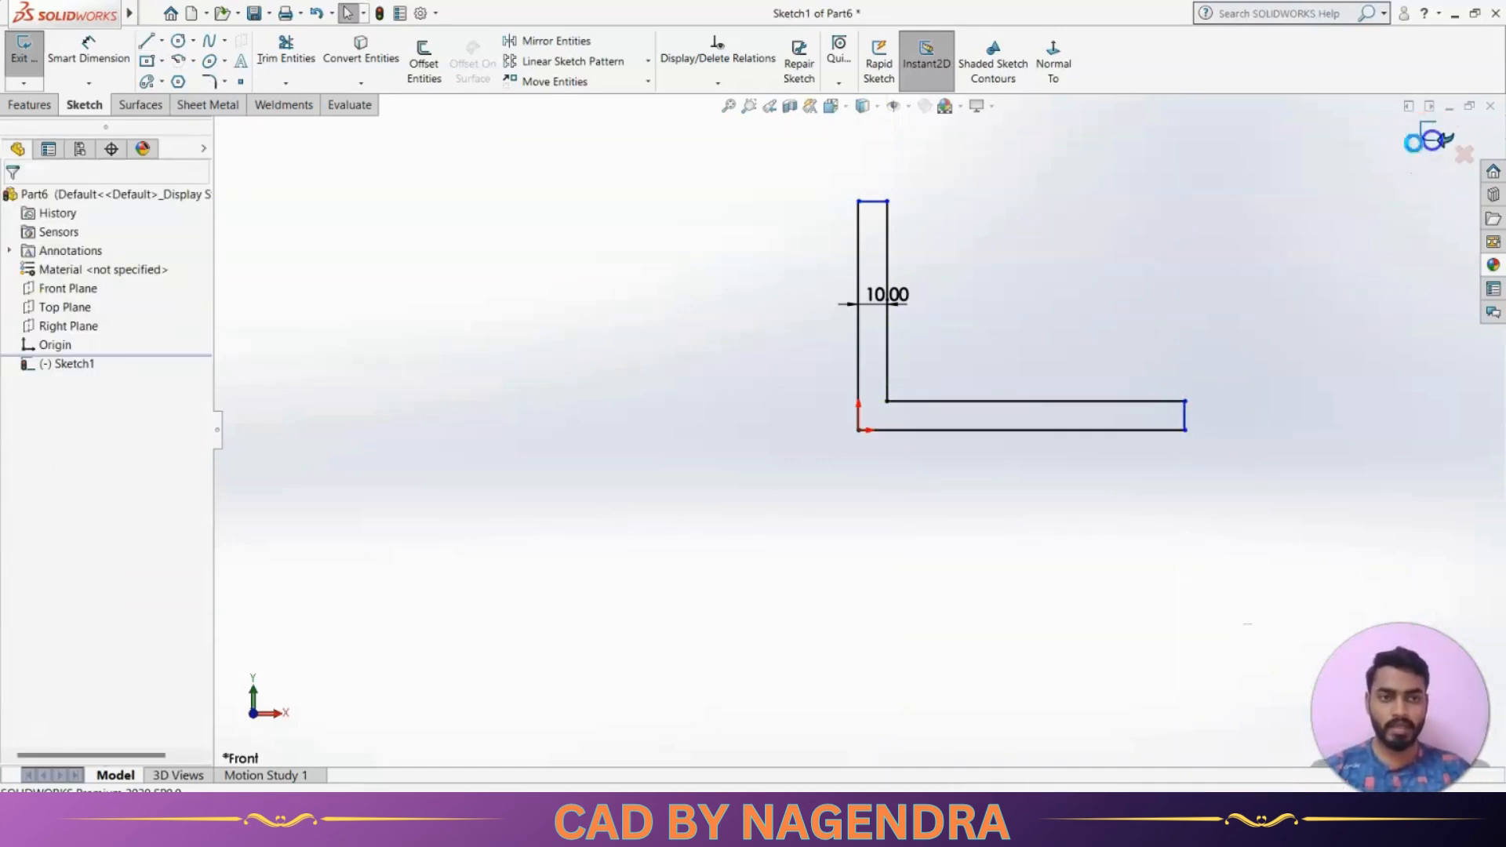
{"action": "left_click", "coordinate": [1429, 140]}
Extrude the L profile with the Mid Plane end condition, pulling its depth out to form a wide bracket.
{"action": "left_click", "coordinate": [919, 58]}
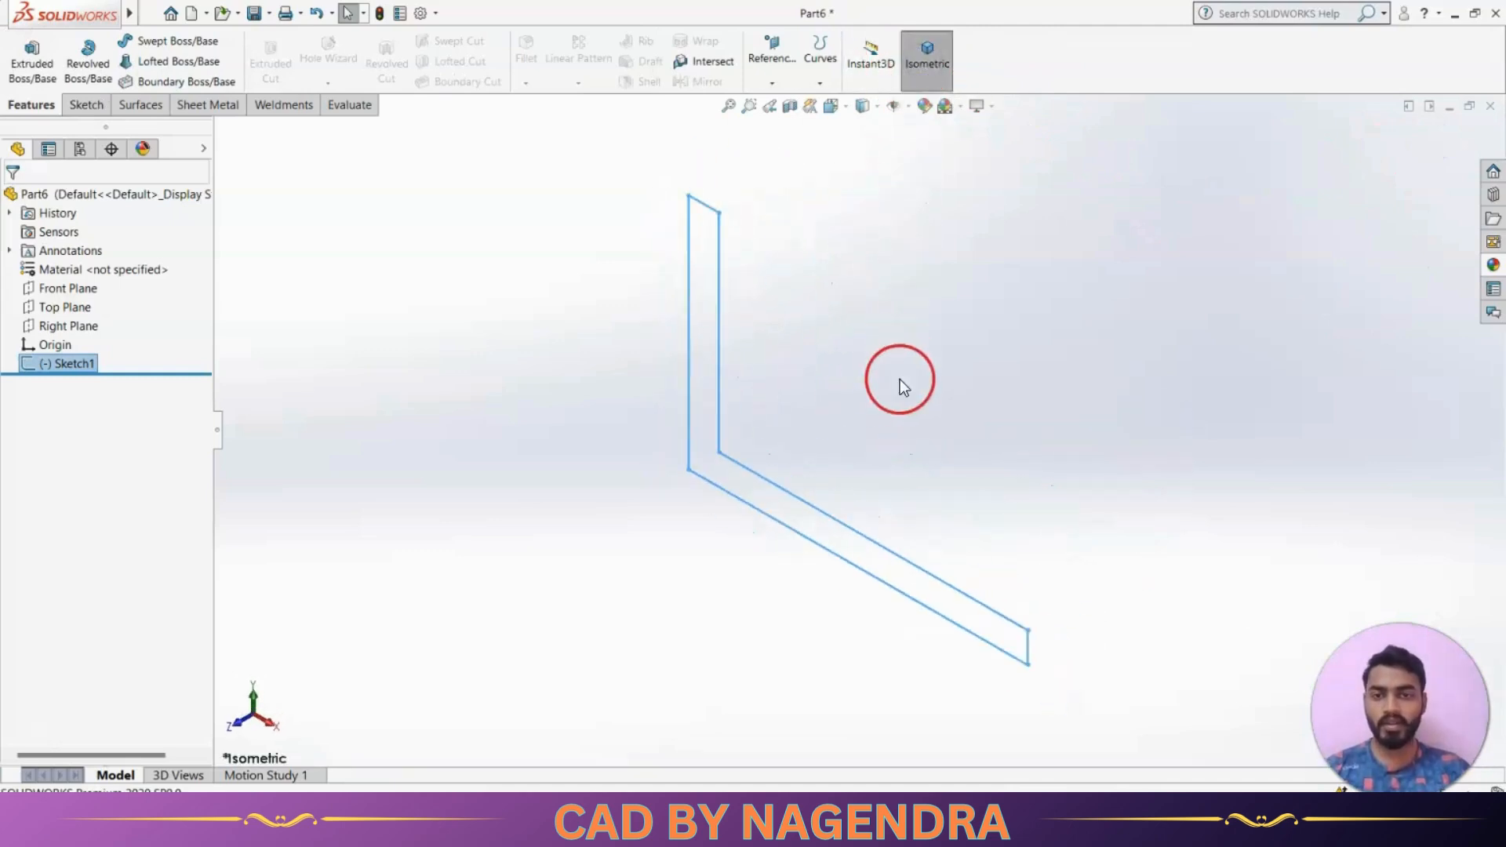
{"action": "left_click", "coordinate": [32, 58]}
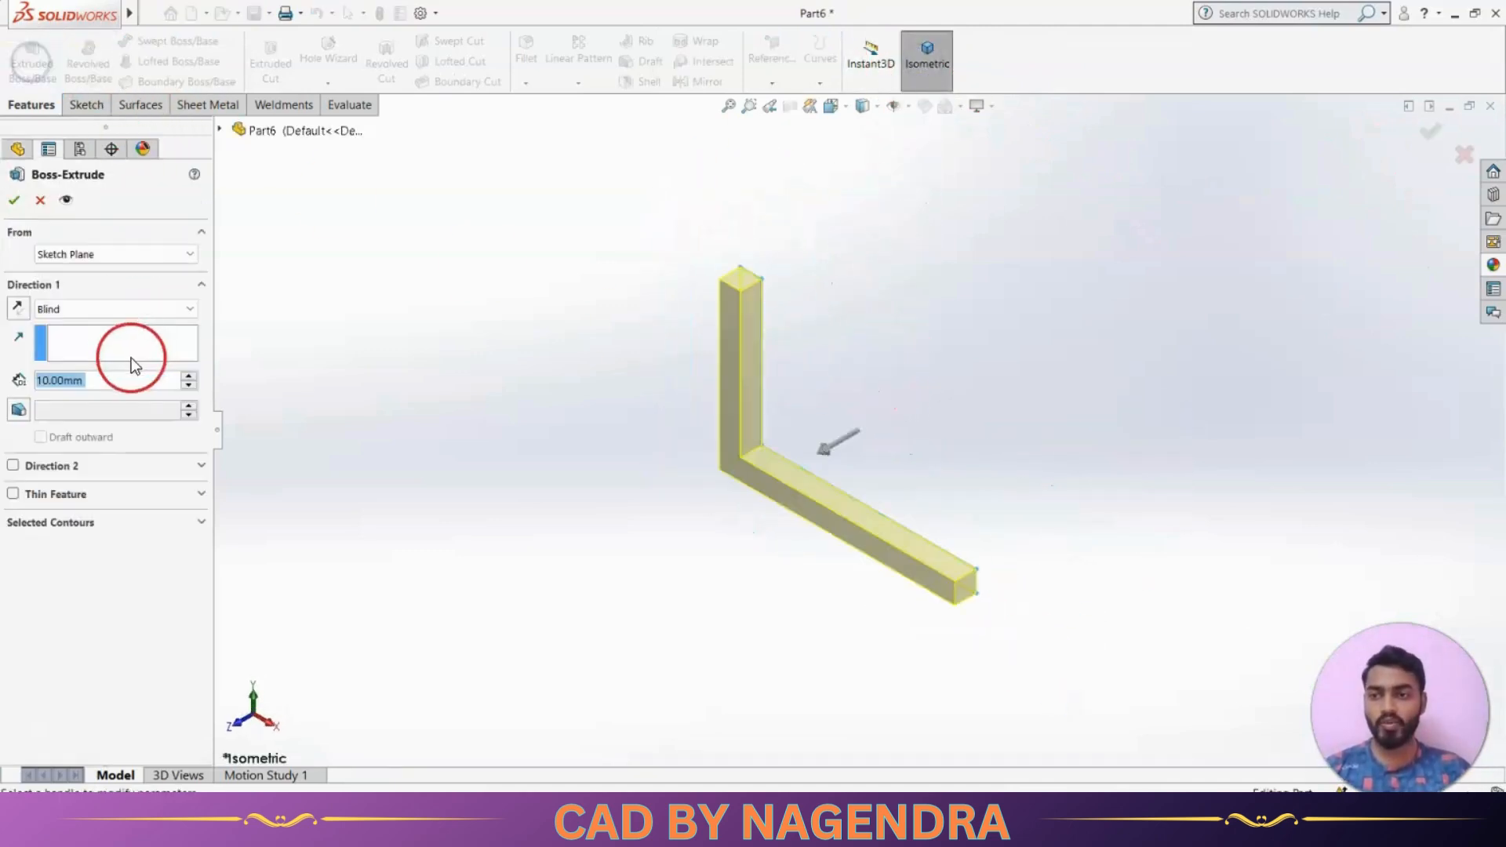
{"action": "left_click", "coordinate": [111, 308]}
{"action": "left_click", "coordinate": [116, 393]}
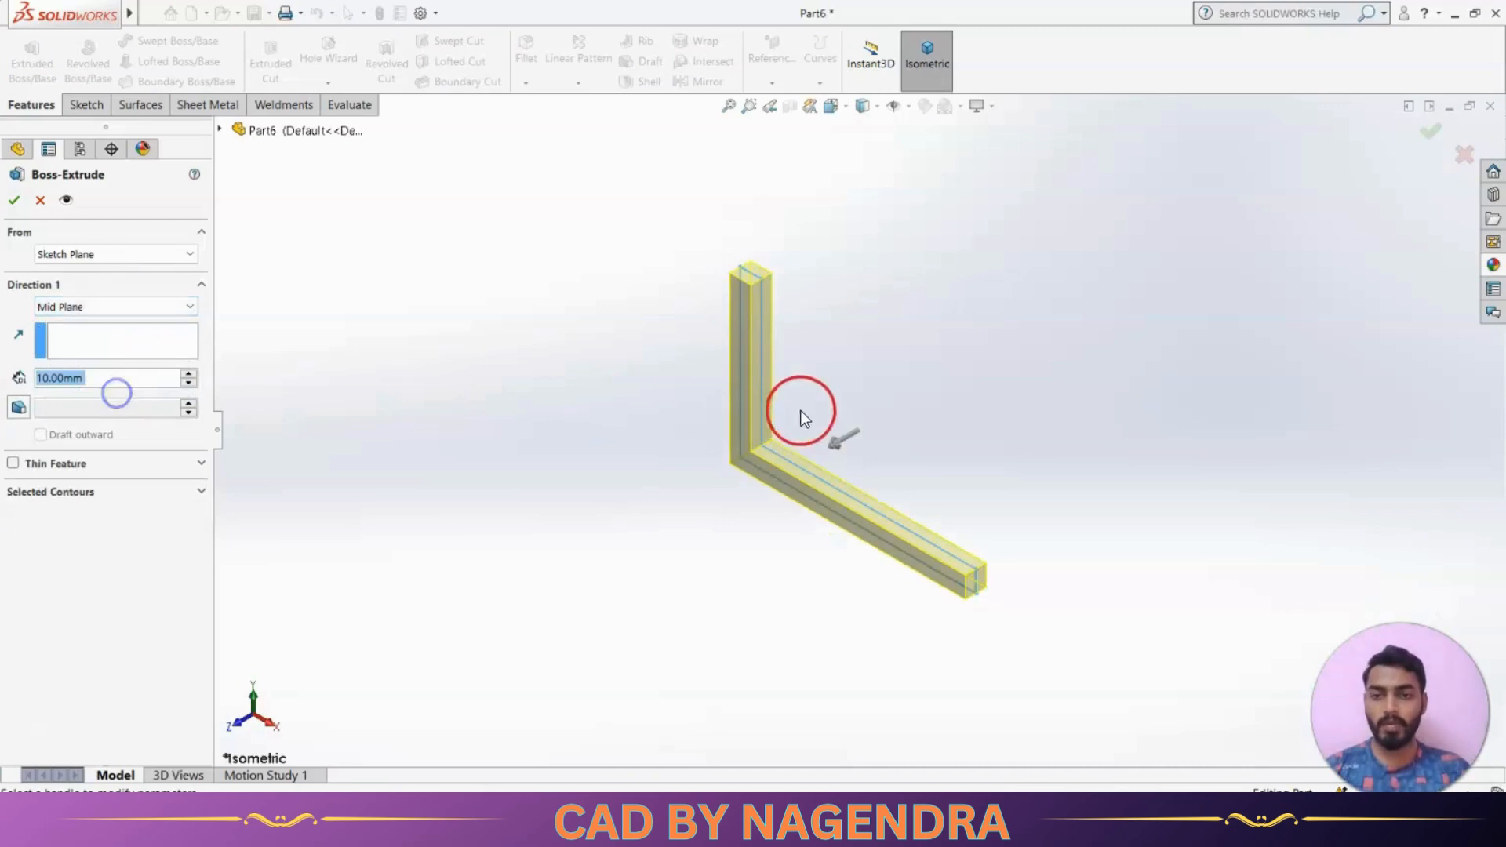
{"action": "left_click_drag", "start_coordinate": [839, 444], "coordinate": [788, 478]}
{"action": "left_click", "coordinate": [14, 200]}
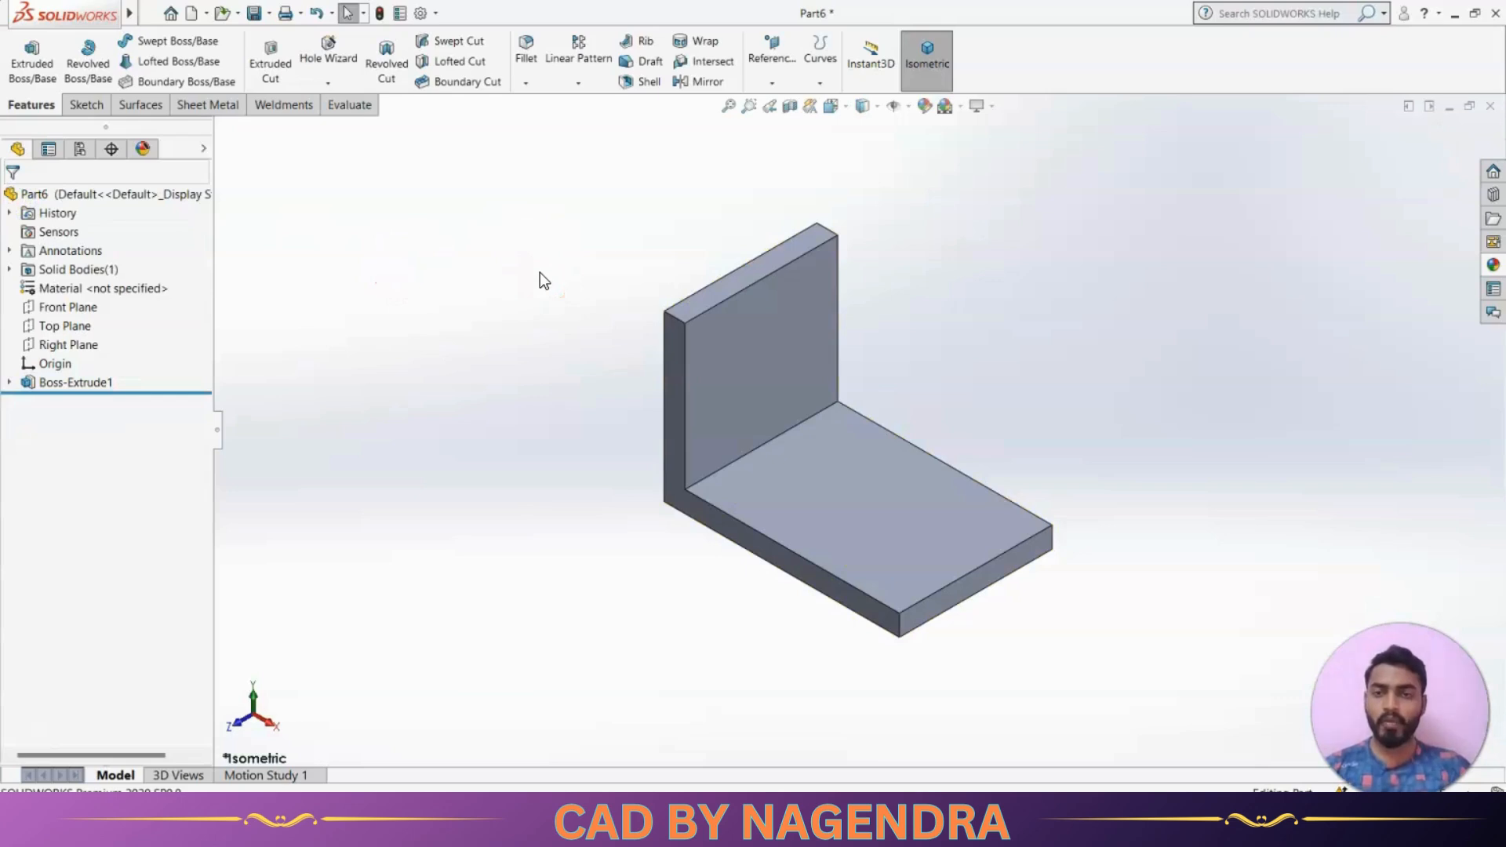
Inspect the bracket from several sides and check where the Front Plane runs through it.
{"action": "middle_click_drag", "start_coordinate": [539, 272], "coordinate": [811, 323]}
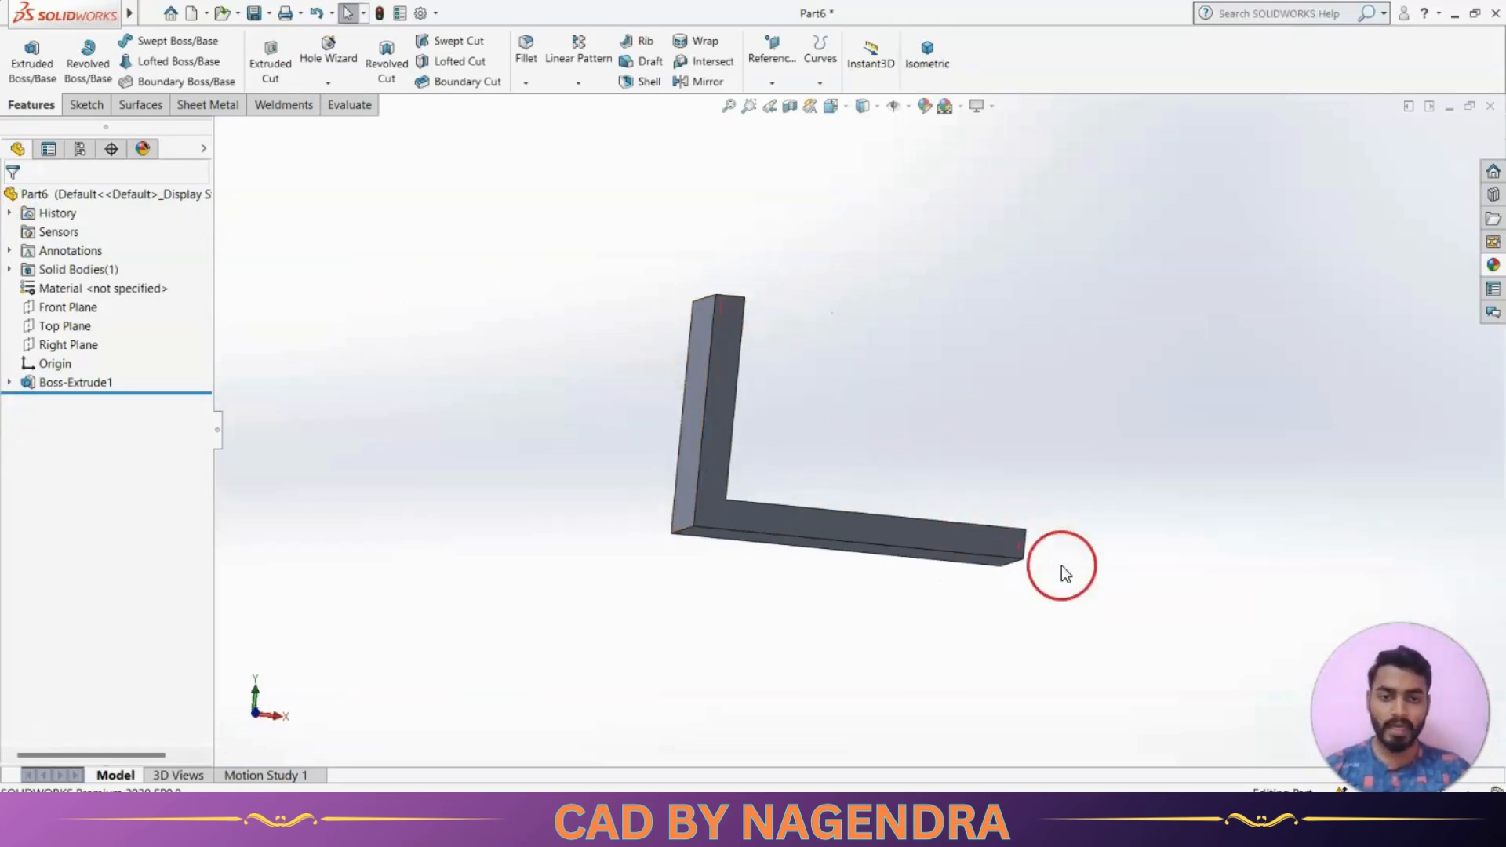
{"action": "middle_click_drag", "start_coordinate": [1061, 566], "coordinate": [854, 491]}
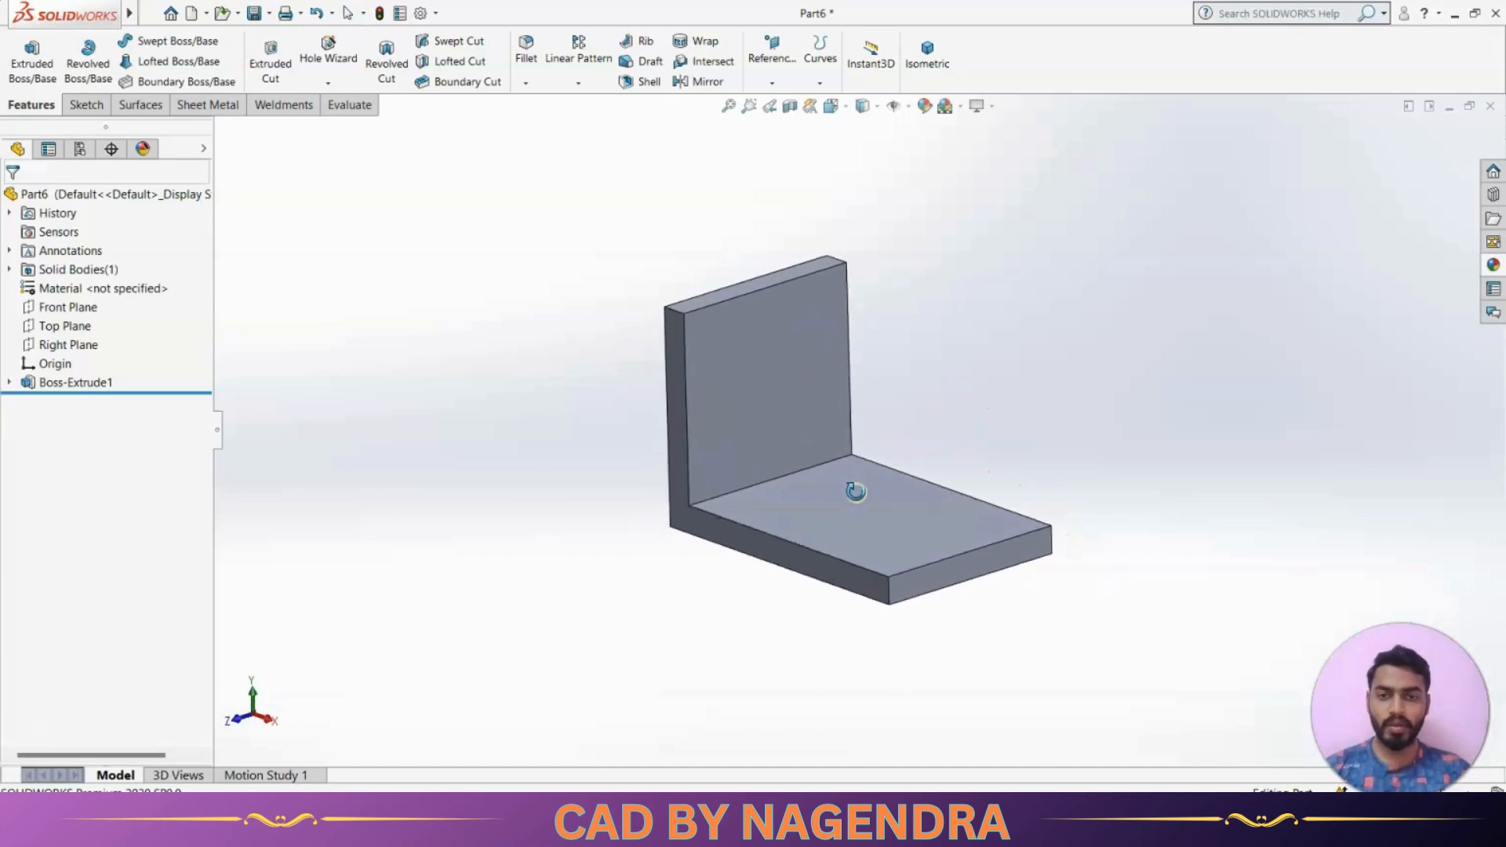
{"action": "left_click", "coordinate": [760, 544]}
{"action": "left_click", "coordinate": [728, 579]}
{"action": "middle_click_drag", "start_coordinate": [994, 613], "coordinate": [991, 622]}
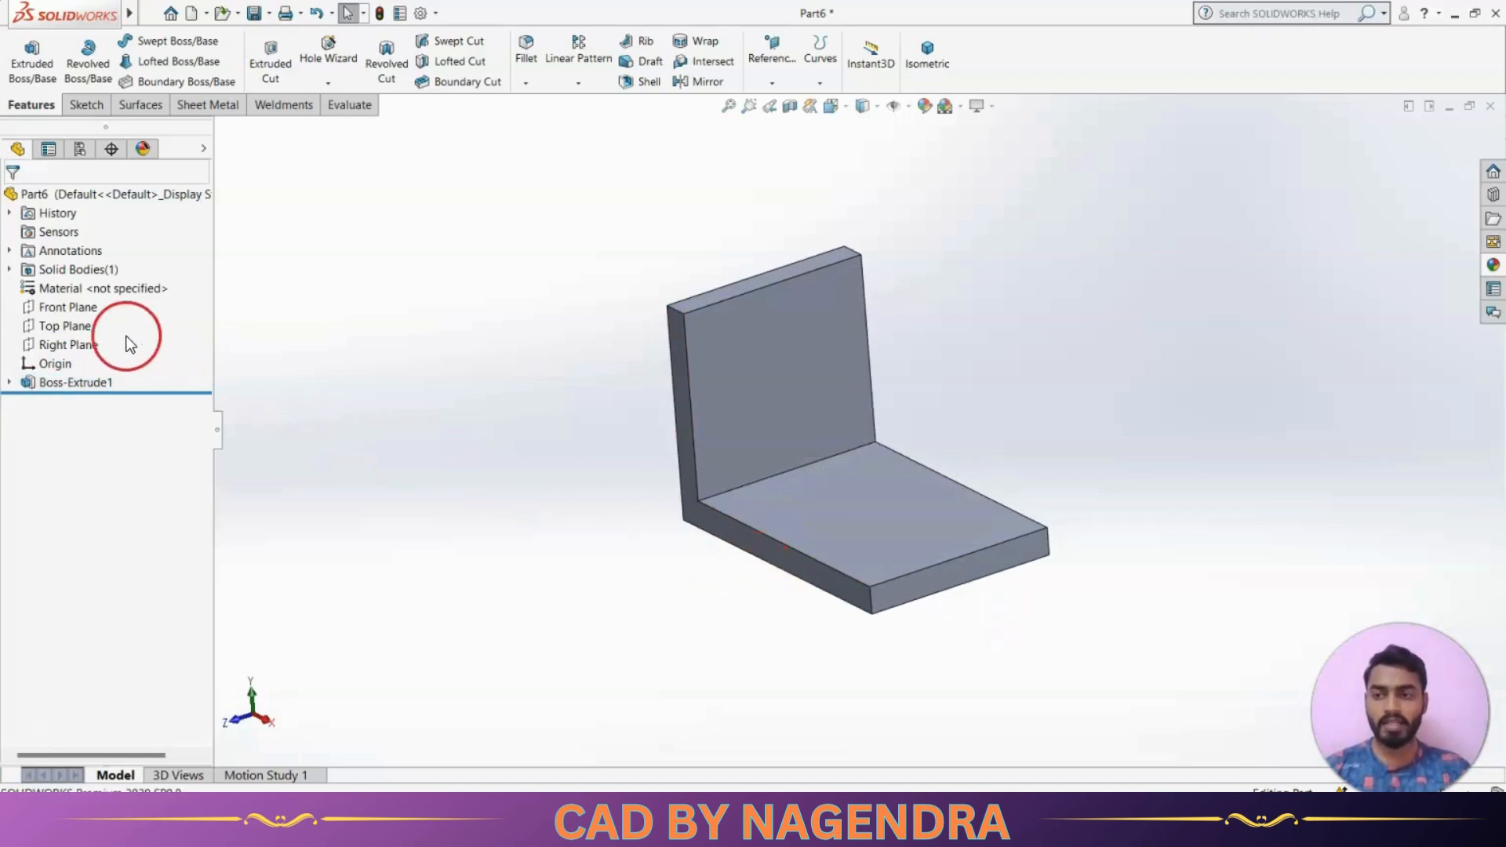
{"action": "left_click", "coordinate": [85, 307]}
{"action": "middle_click_drag", "start_coordinate": [732, 473], "coordinate": [672, 505]}
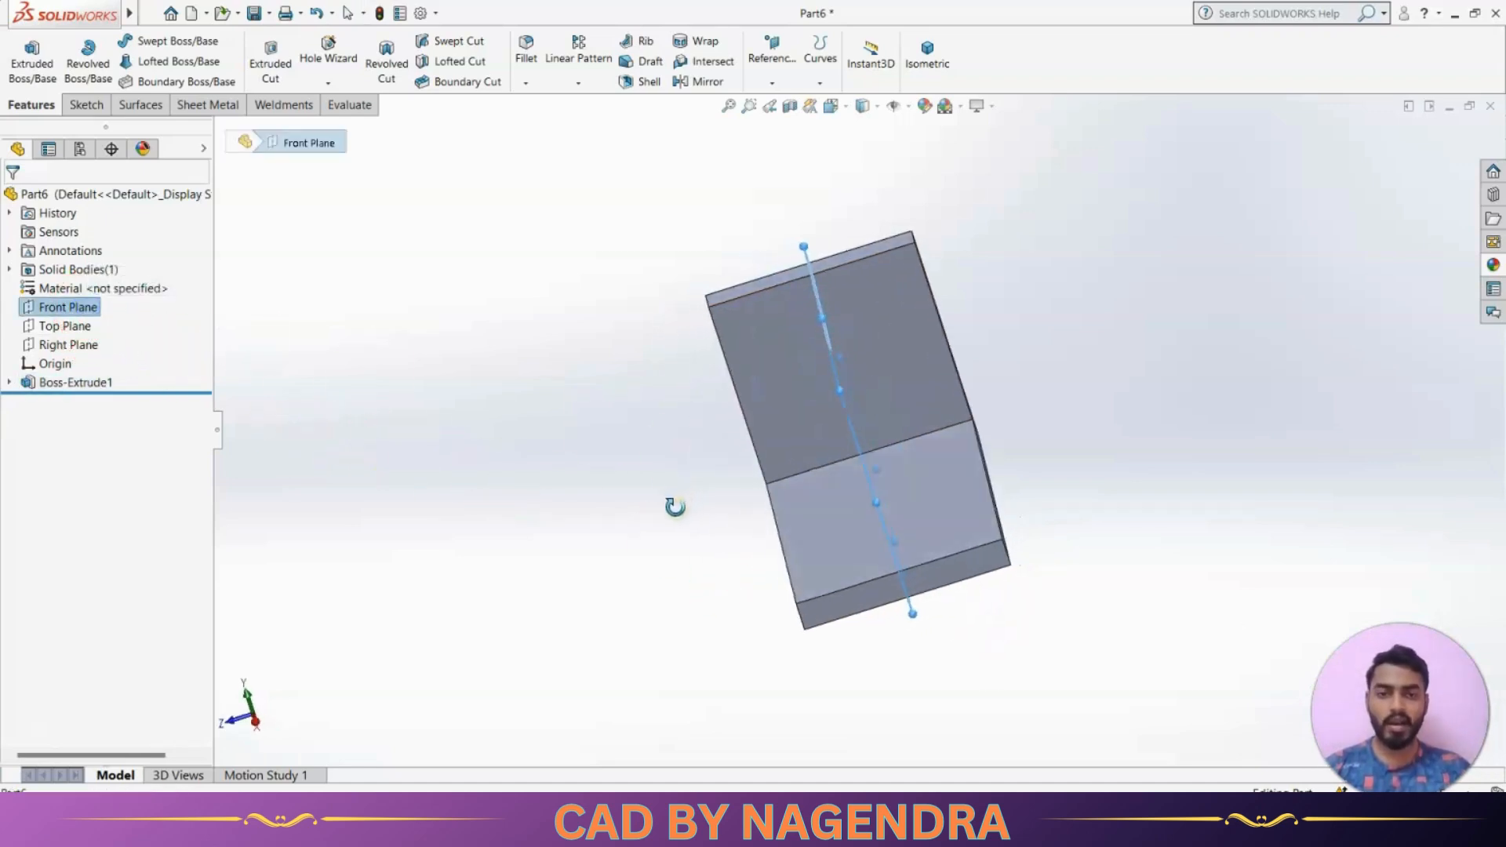
{"action": "middle_click_drag", "start_coordinate": [1052, 447], "coordinate": [1186, 300]}
{"action": "left_click", "coordinate": [1093, 436]}
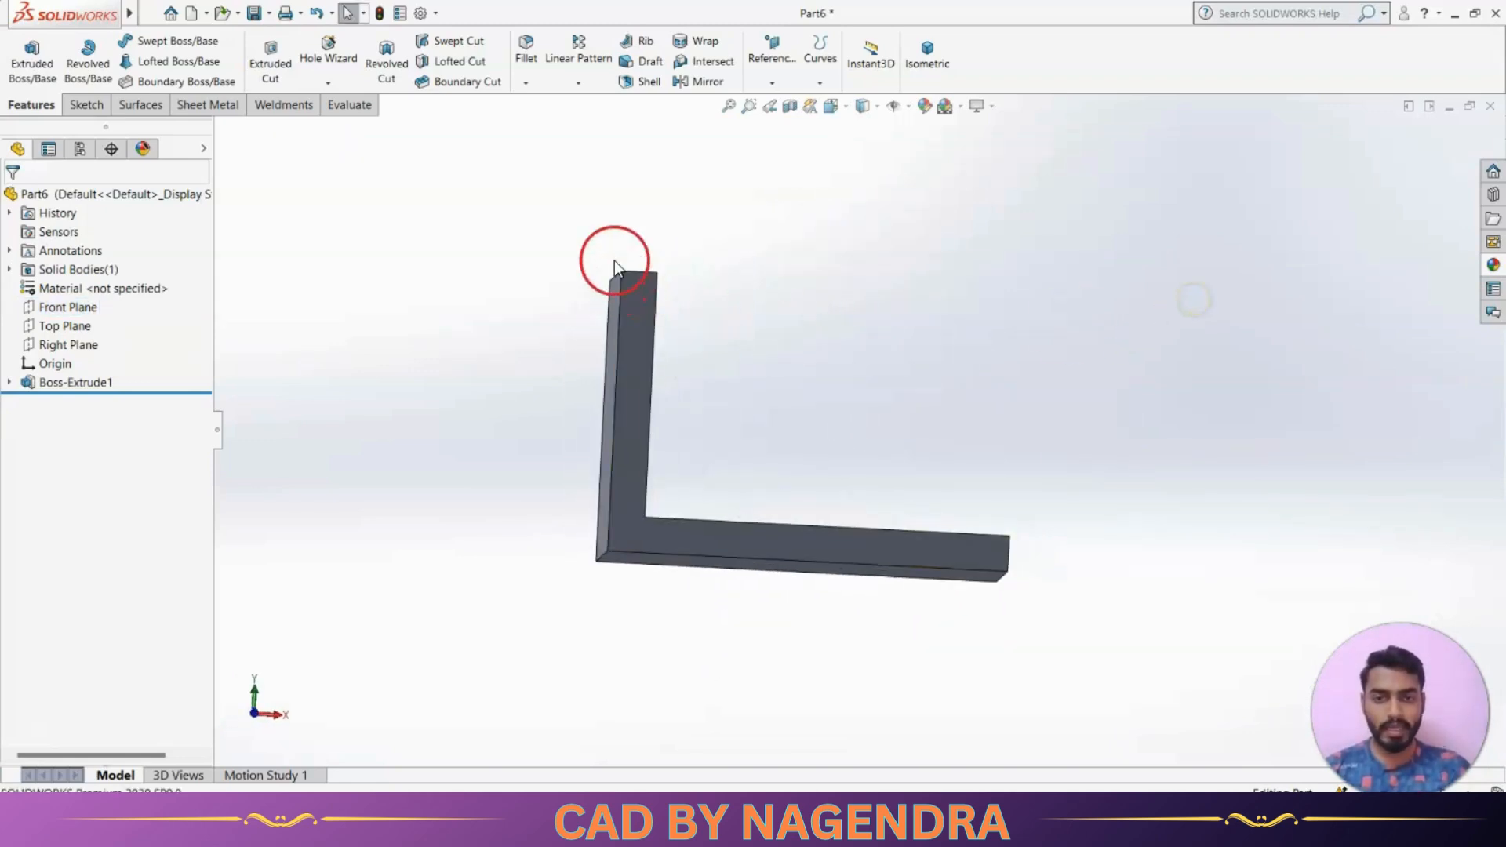
{"action": "middle_click_drag", "start_coordinate": [1057, 529], "coordinate": [882, 447]}
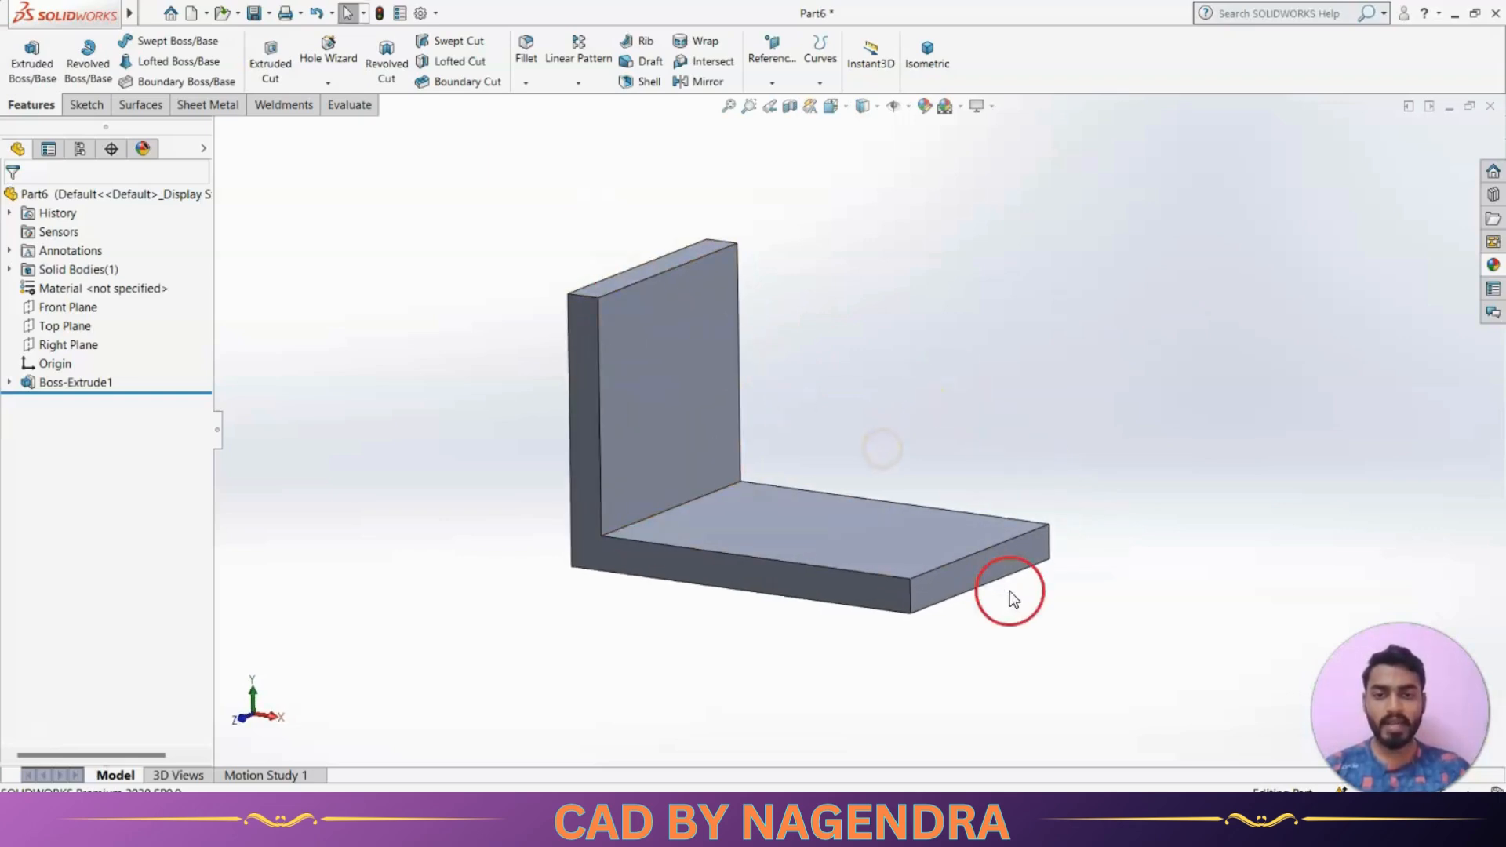
{"action": "left_click", "coordinate": [92, 306]}
{"action": "middle_click_drag", "start_coordinate": [408, 396], "coordinate": [379, 478]}
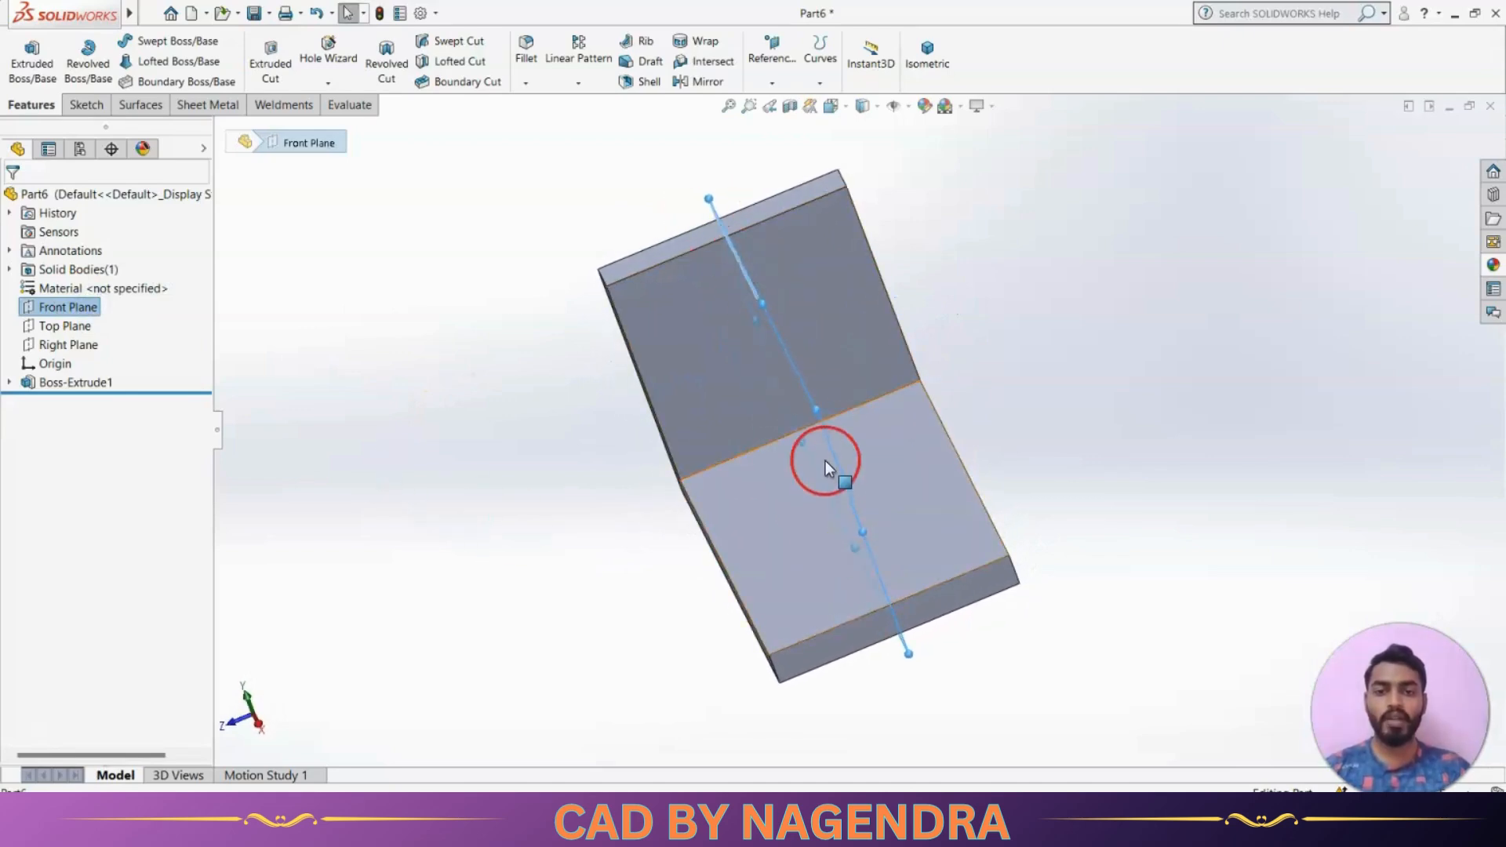
Sketch a diagonal line on the Front Plane from the upright's top inner corner to the base's upper outer corner, and exit the sketch.
{"action": "right_click", "coordinate": [79, 305]}
{"action": "left_click", "coordinate": [91, 280]}
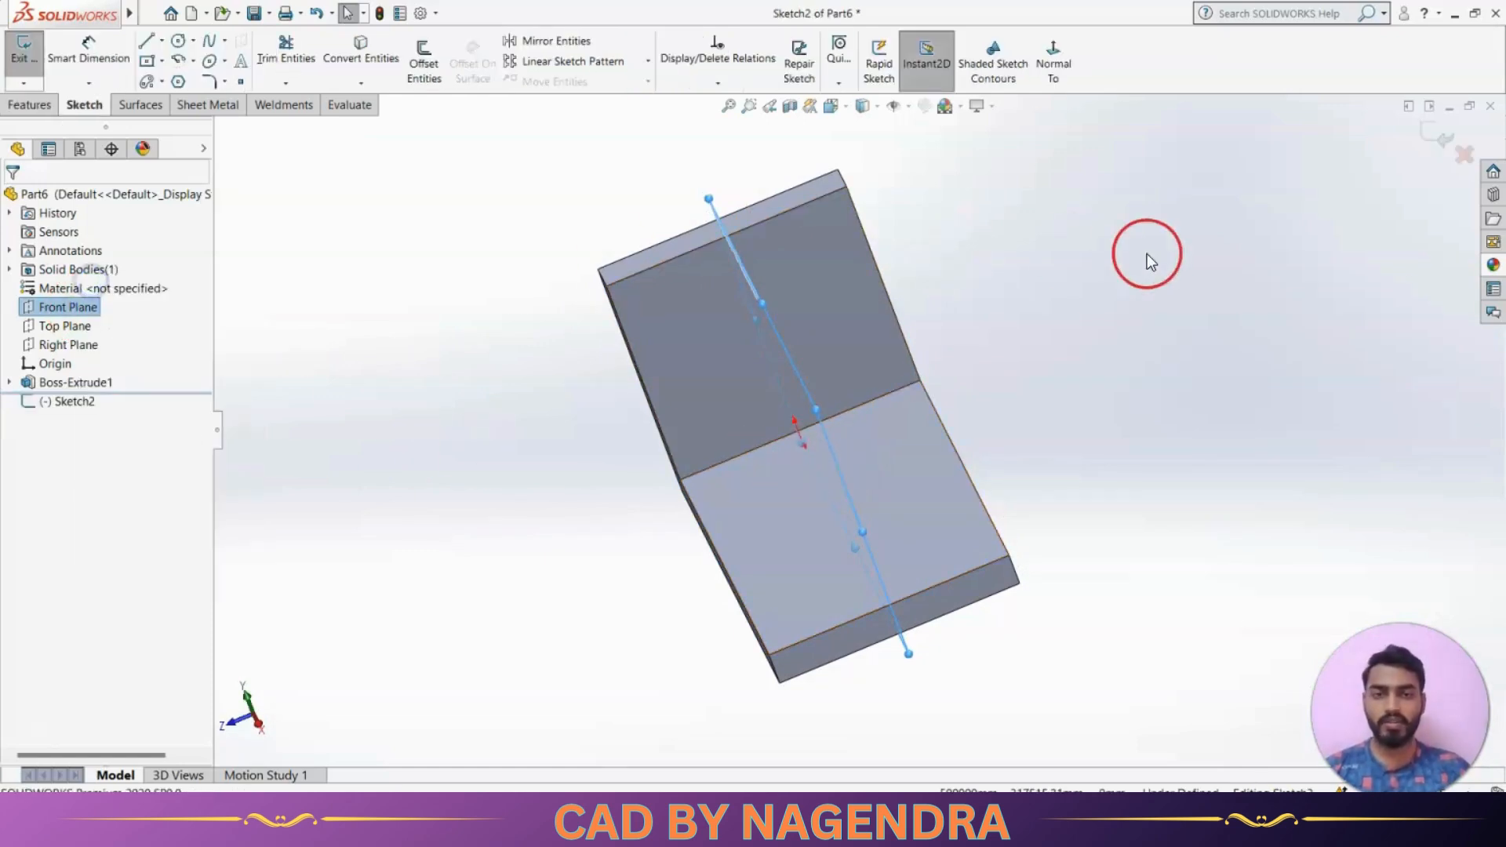
{"action": "left_click", "coordinate": [1052, 70]}
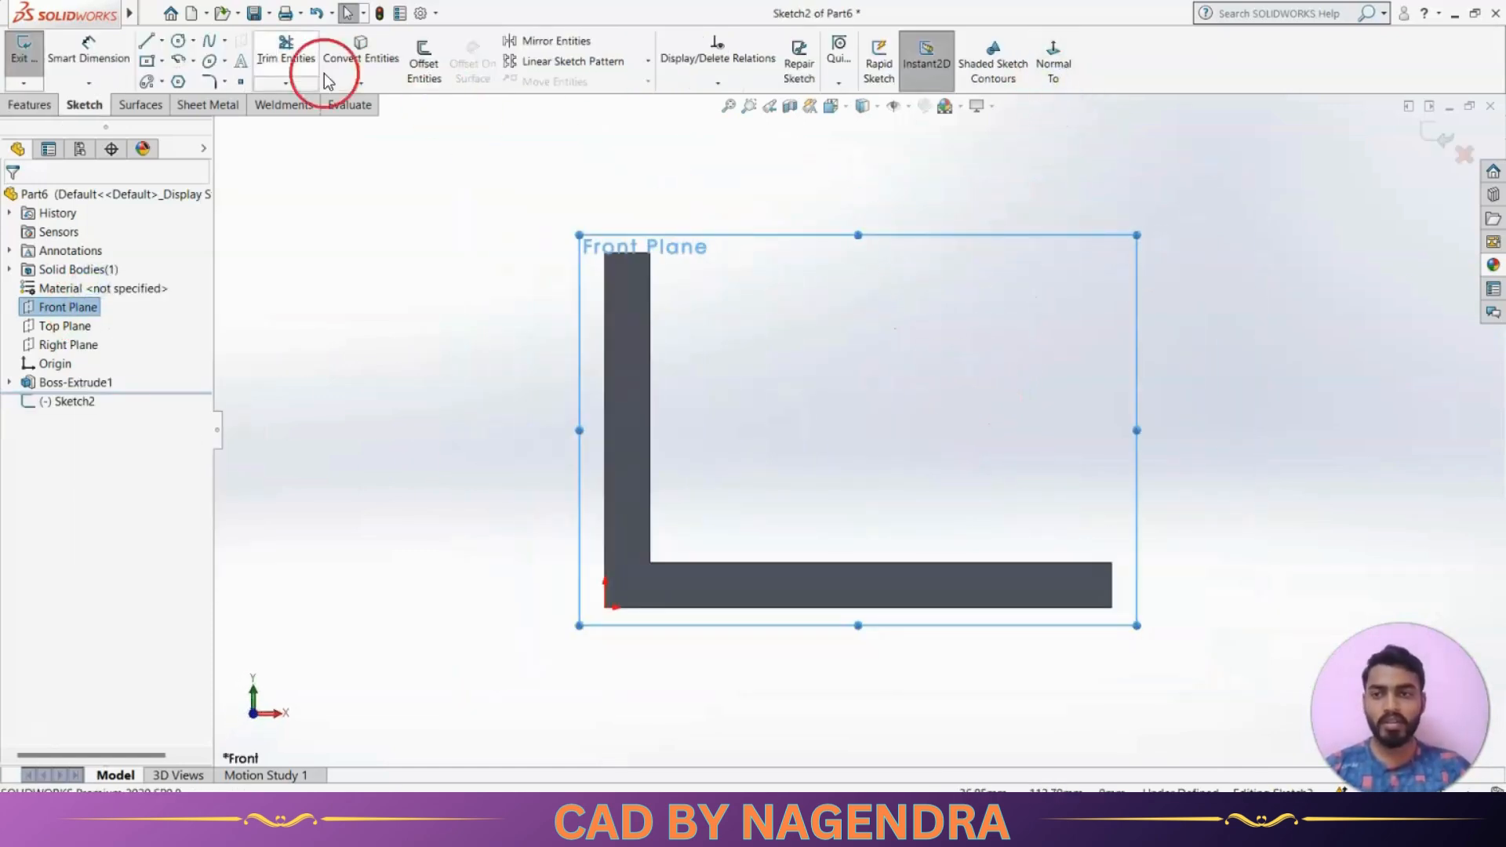
{"action": "left_click", "coordinate": [146, 41]}
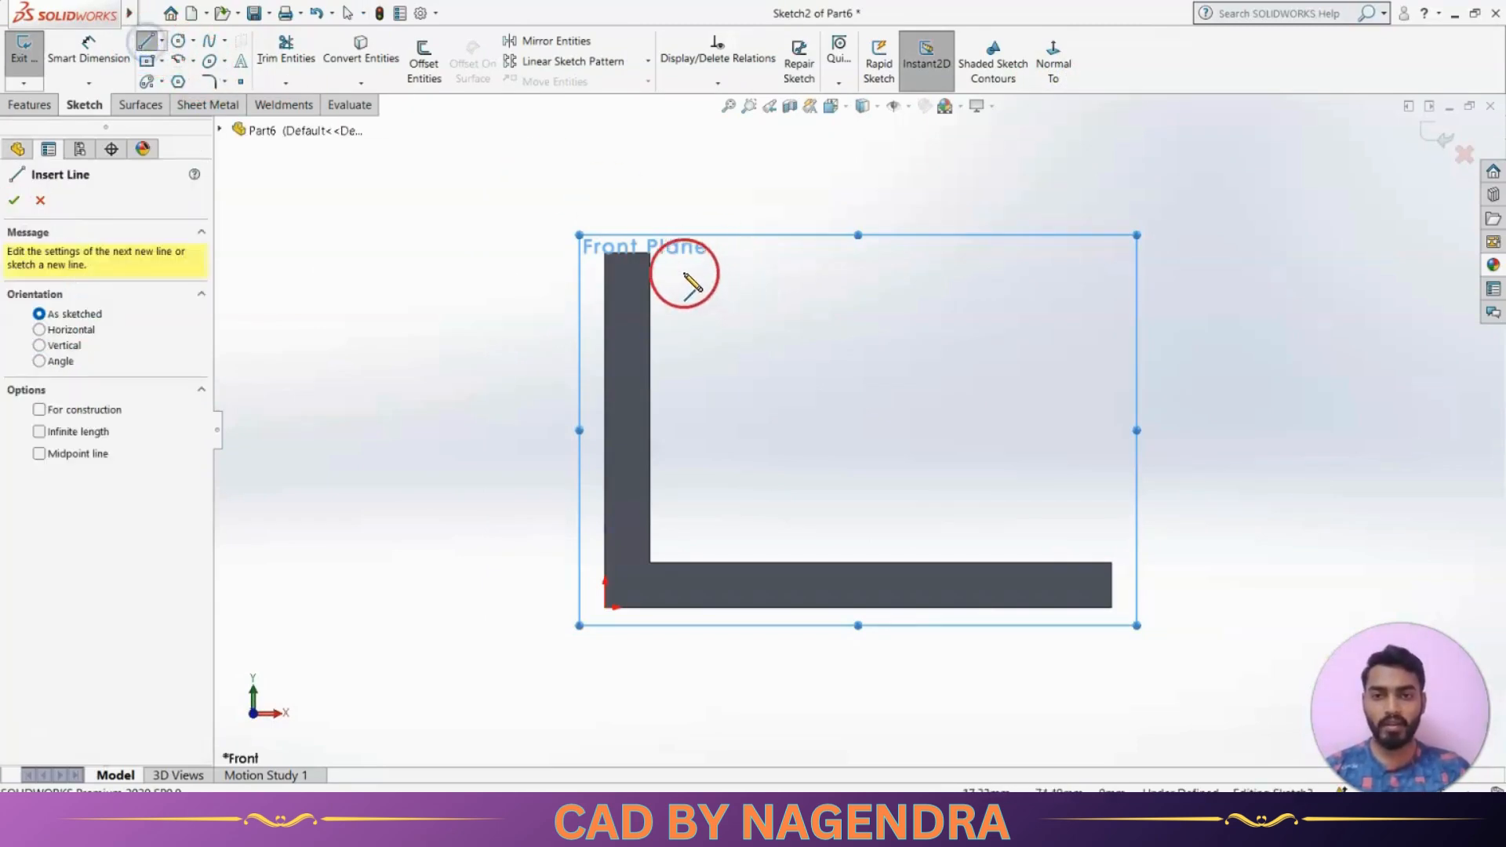
{"action": "left_click", "coordinate": [651, 253]}
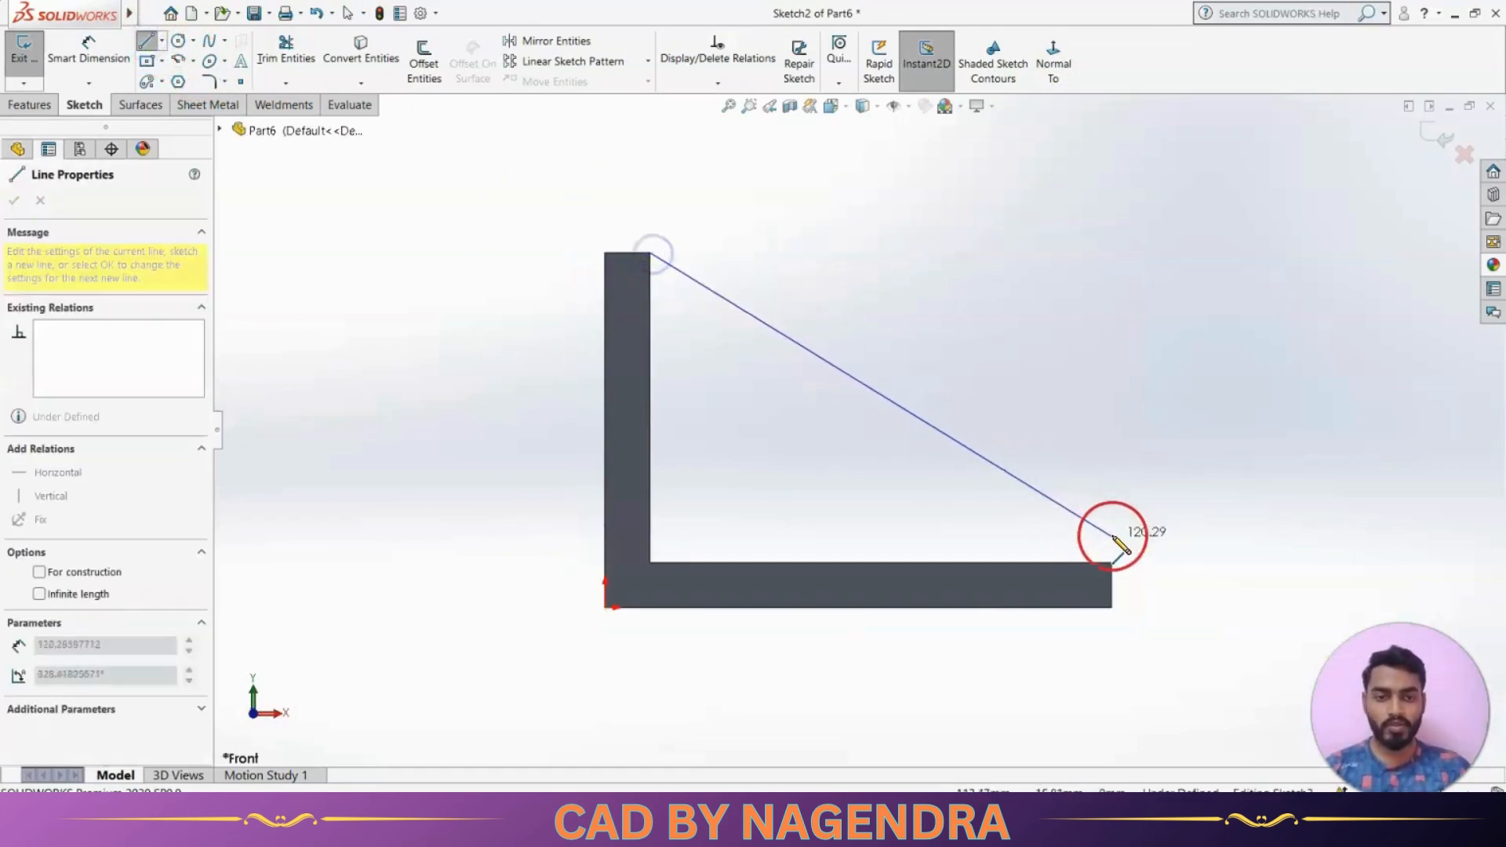
{"action": "left_click", "coordinate": [1110, 561]}
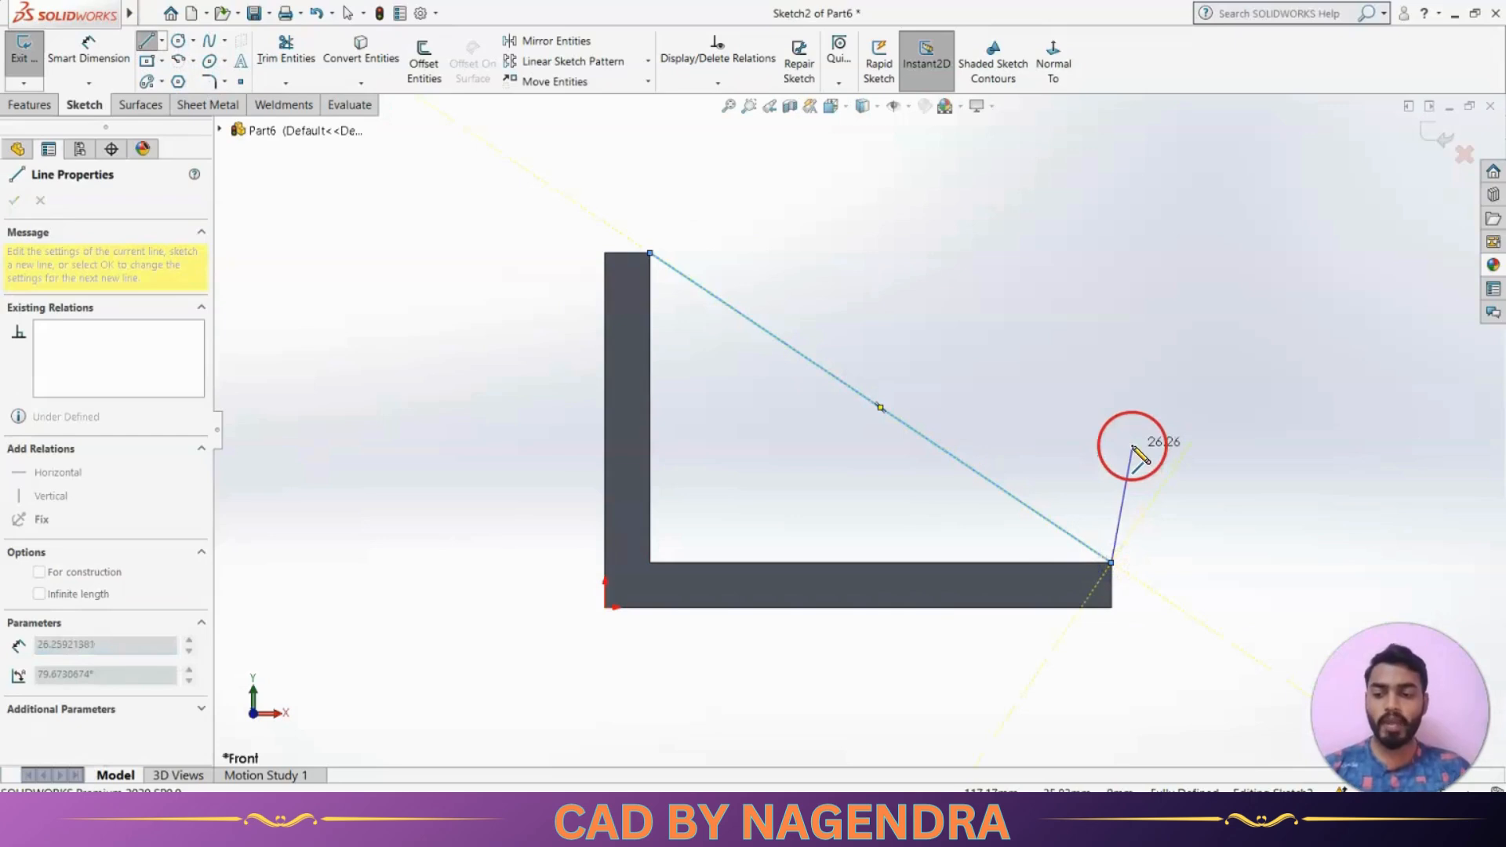
{"action": "key", "text": "Escape"}
{"action": "middle_click_drag", "start_coordinate": [1146, 389], "coordinate": [1090, 427]}
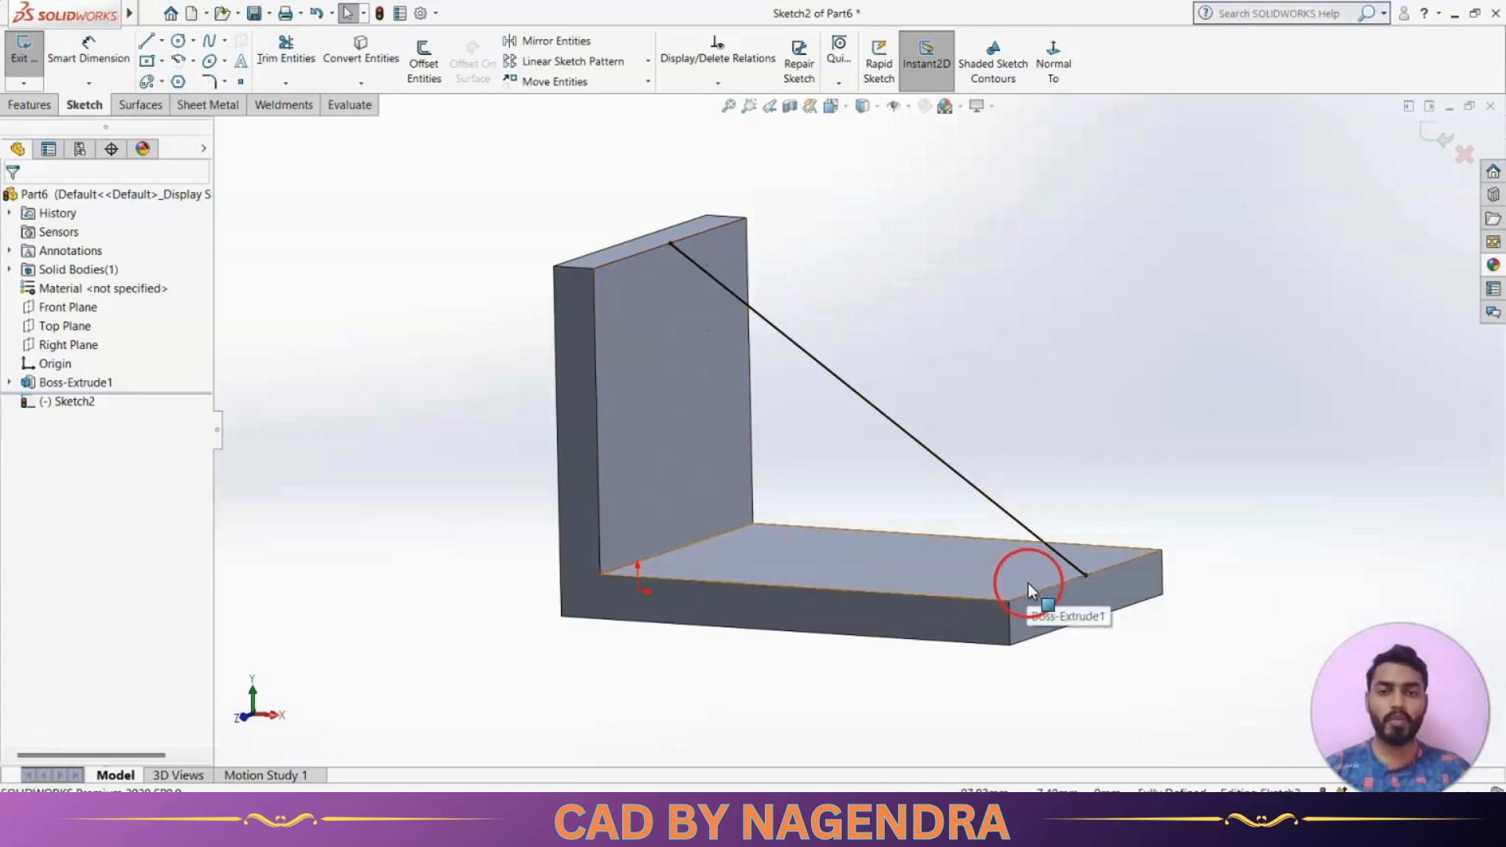
{"action": "middle_click_drag", "start_coordinate": [1028, 582], "coordinate": [880, 322]}
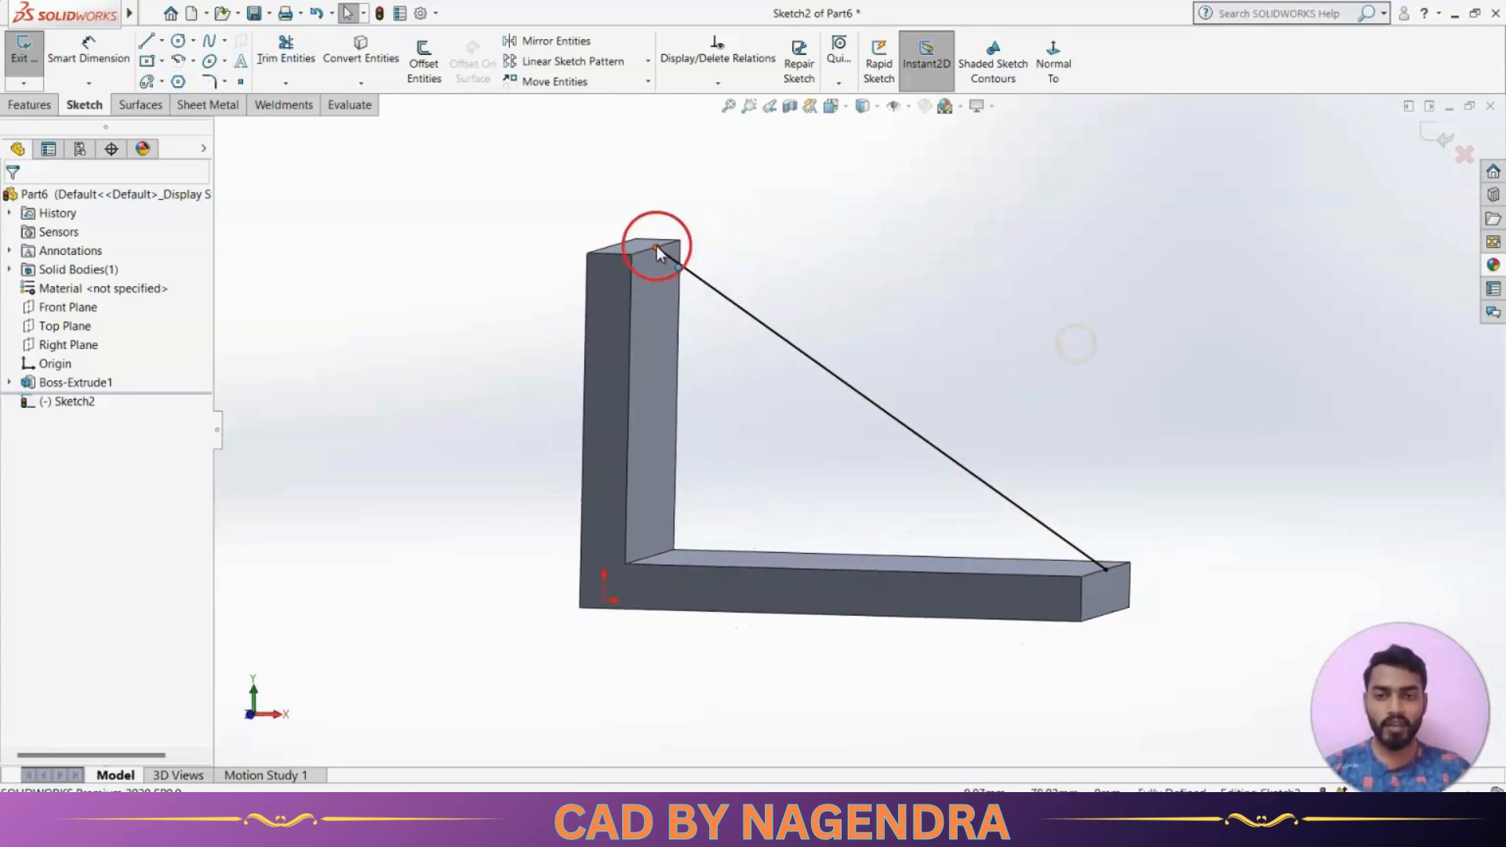
{"action": "left_click", "coordinate": [1436, 140]}
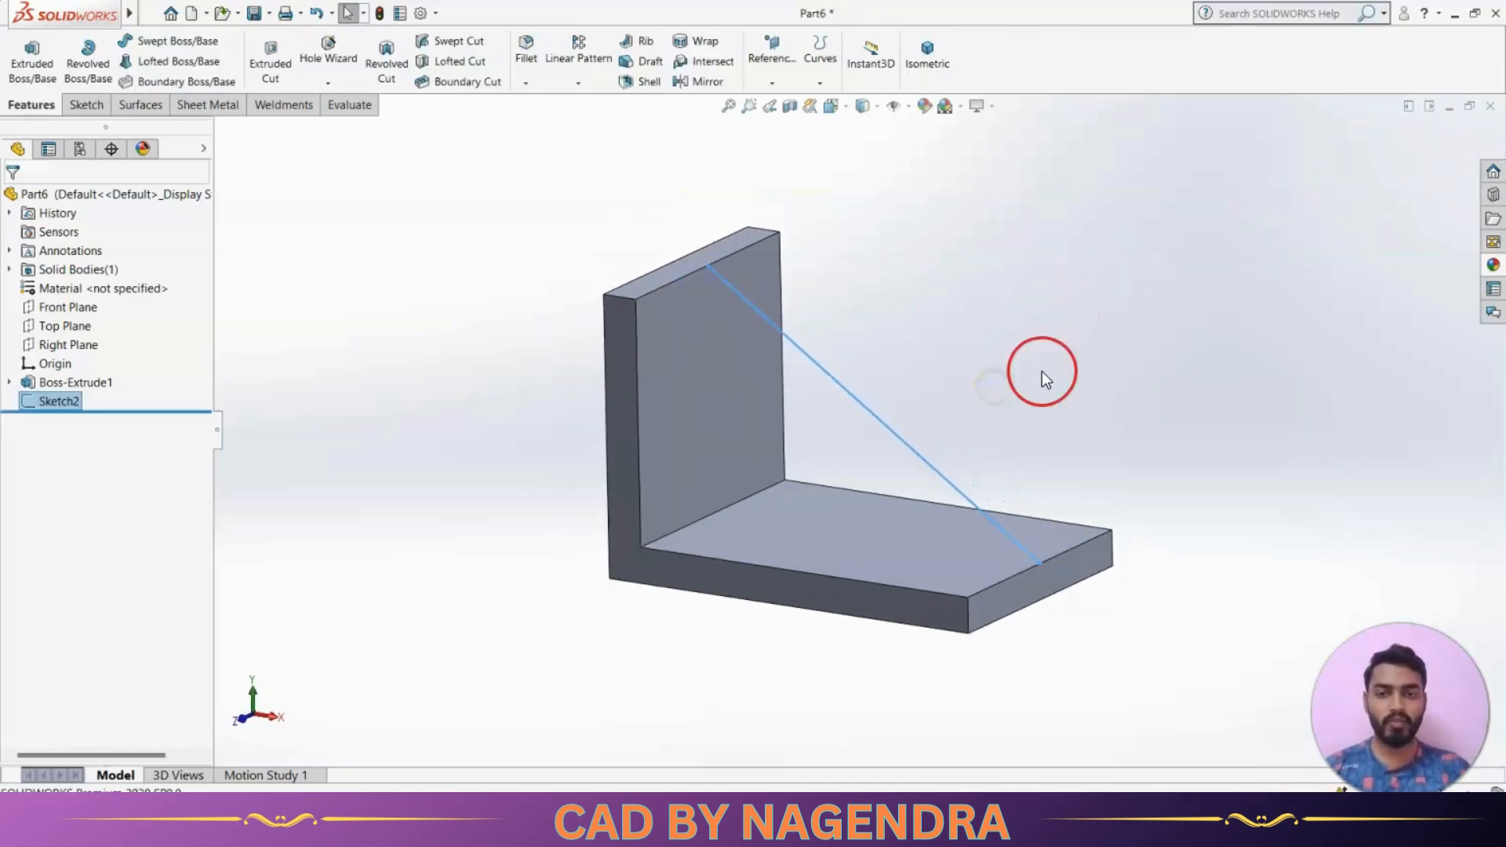
Start a rib from the diagonal sketch line and set its thickness to 20 mm.
{"action": "left_click", "coordinate": [645, 44]}
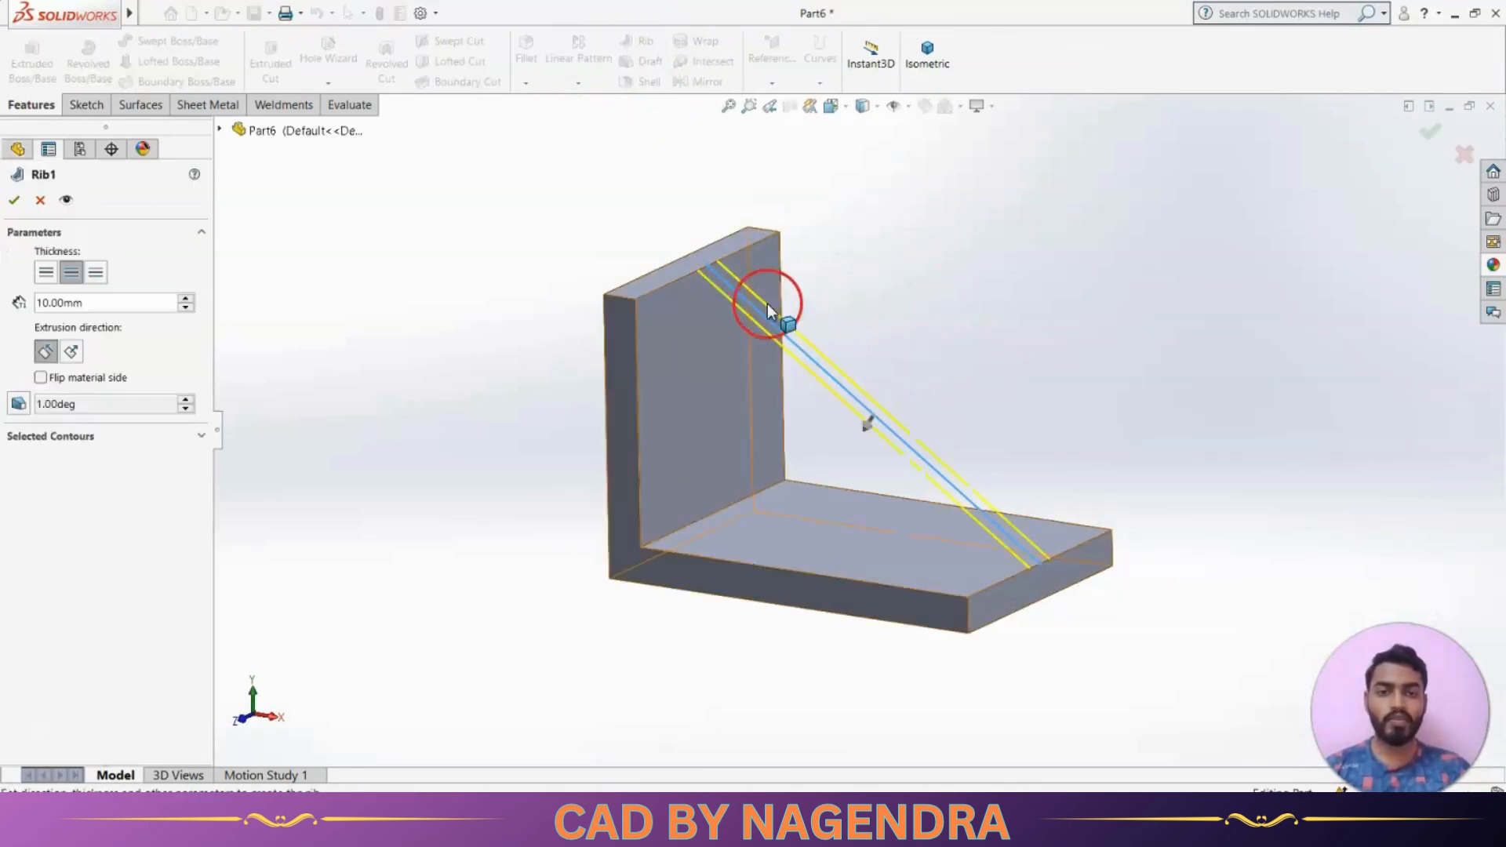
{"action": "middle_click_drag", "start_coordinate": [814, 370], "coordinate": [1010, 284]}
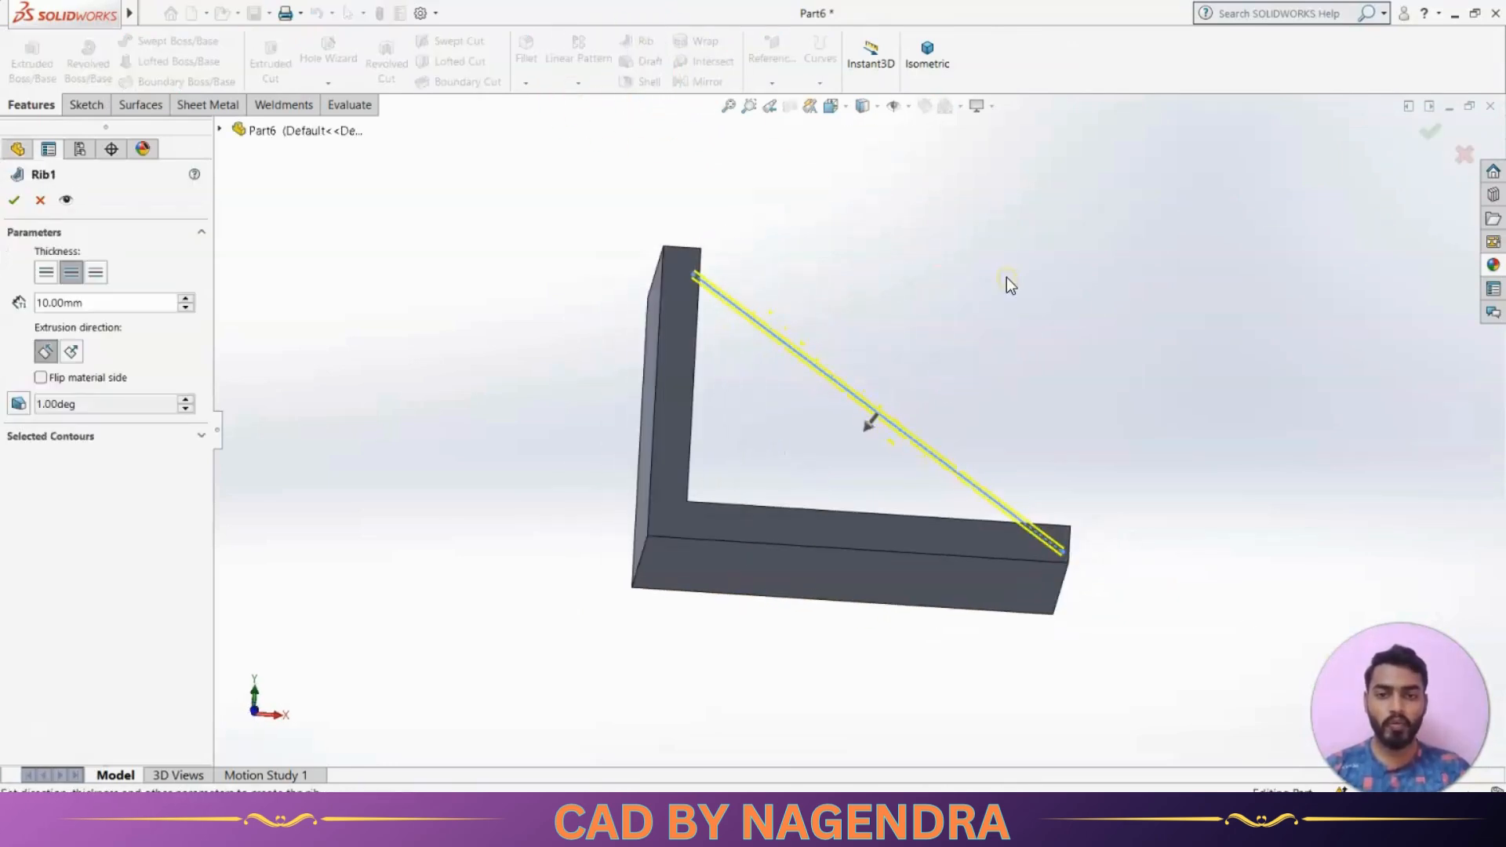
{"action": "middle_click_drag", "start_coordinate": [971, 358], "coordinate": [887, 468]}
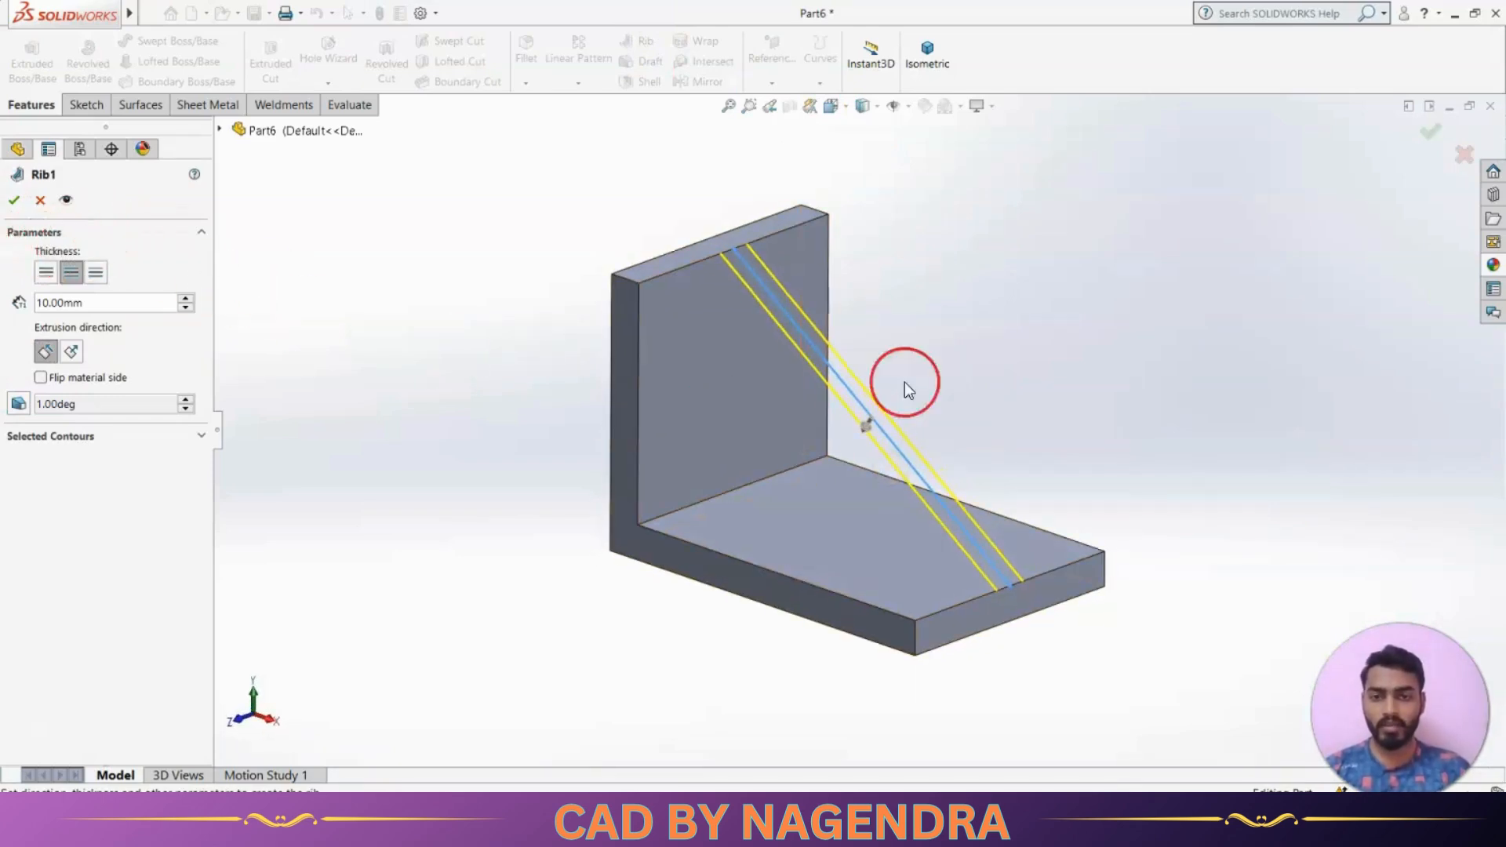
{"action": "middle_click_drag", "start_coordinate": [908, 388], "coordinate": [1105, 473]}
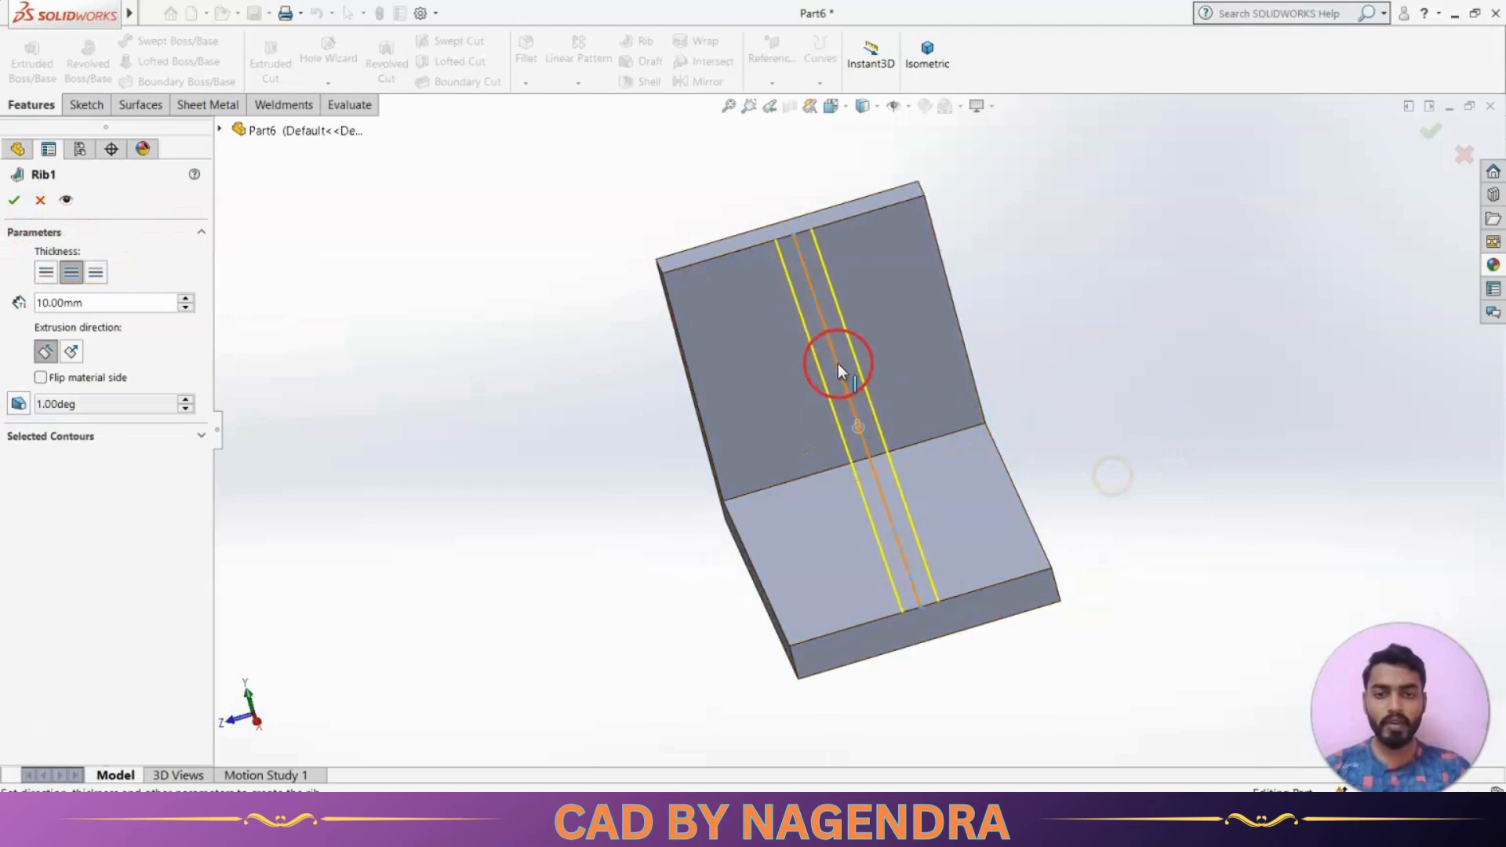
{"action": "left_click", "coordinate": [841, 370]}
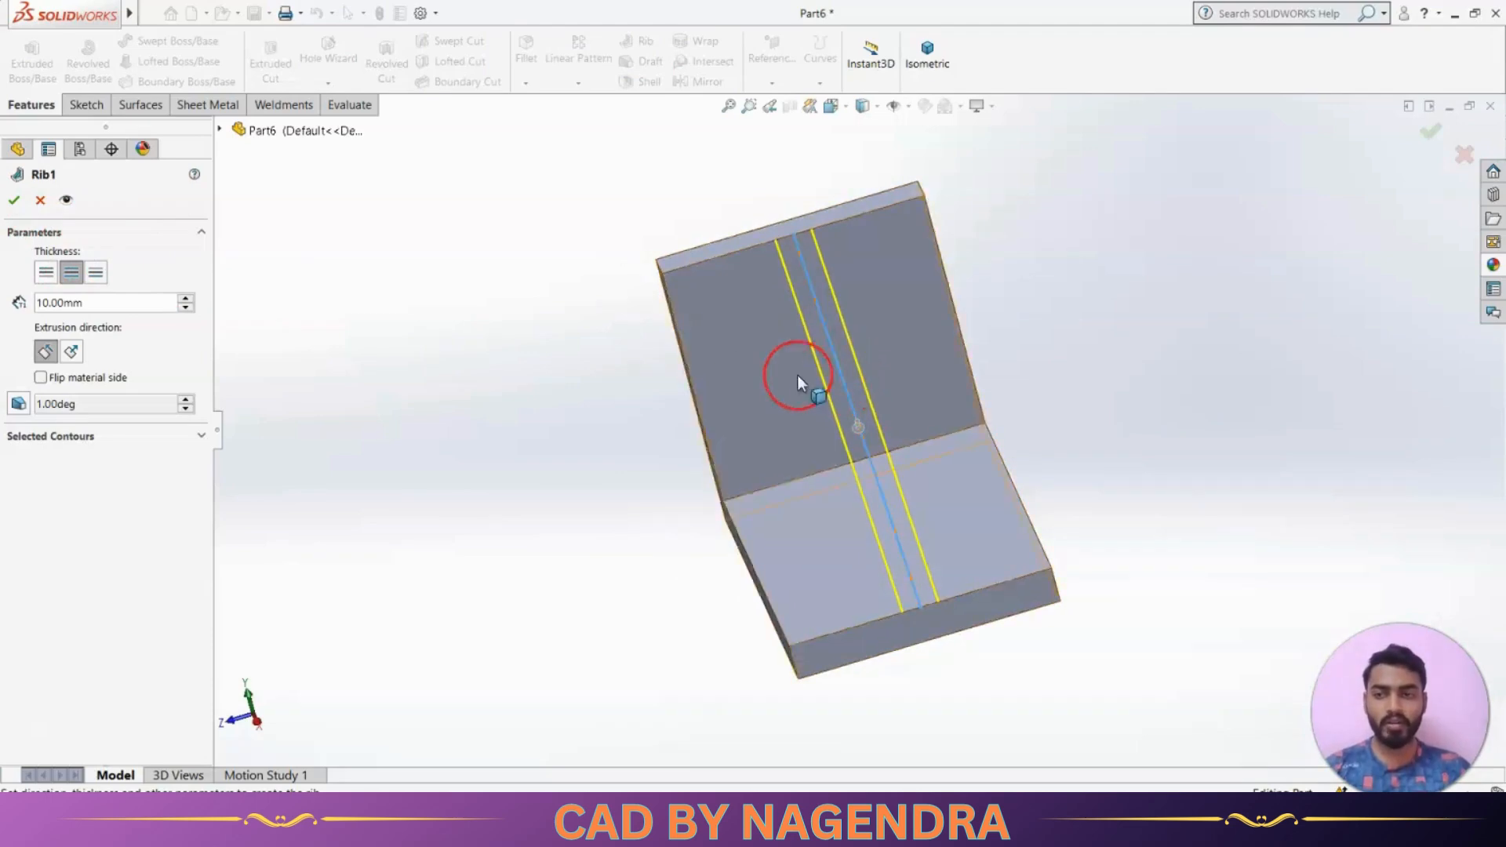
{"action": "left_click", "coordinate": [185, 299]}
{"action": "left_click", "coordinate": [88, 303]}
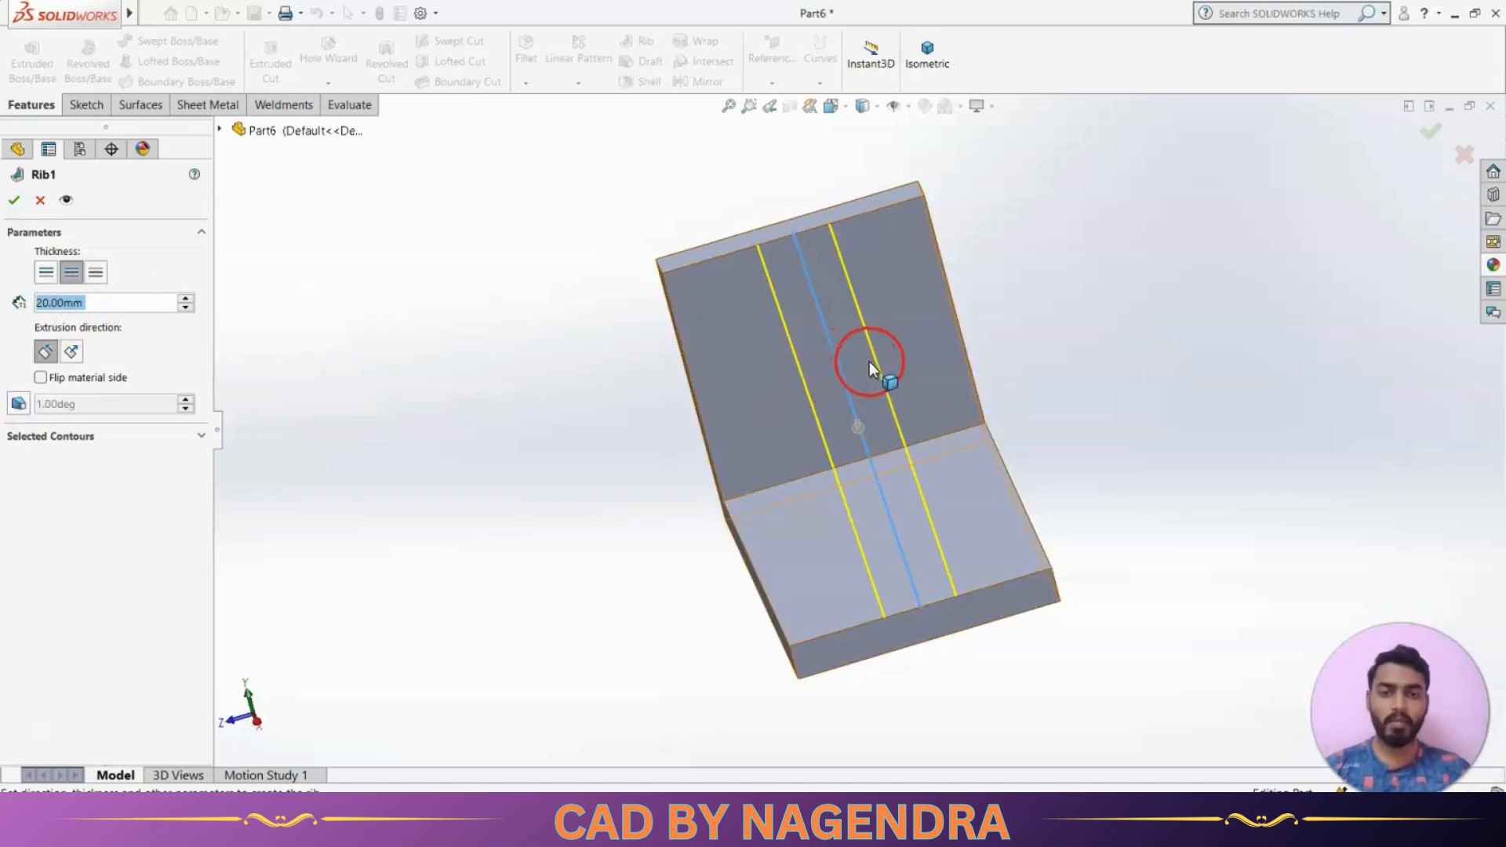
Try the rib's one-sided thickness options on each side of the line and return to Both Sides.
{"action": "left_click", "coordinate": [46, 273]}
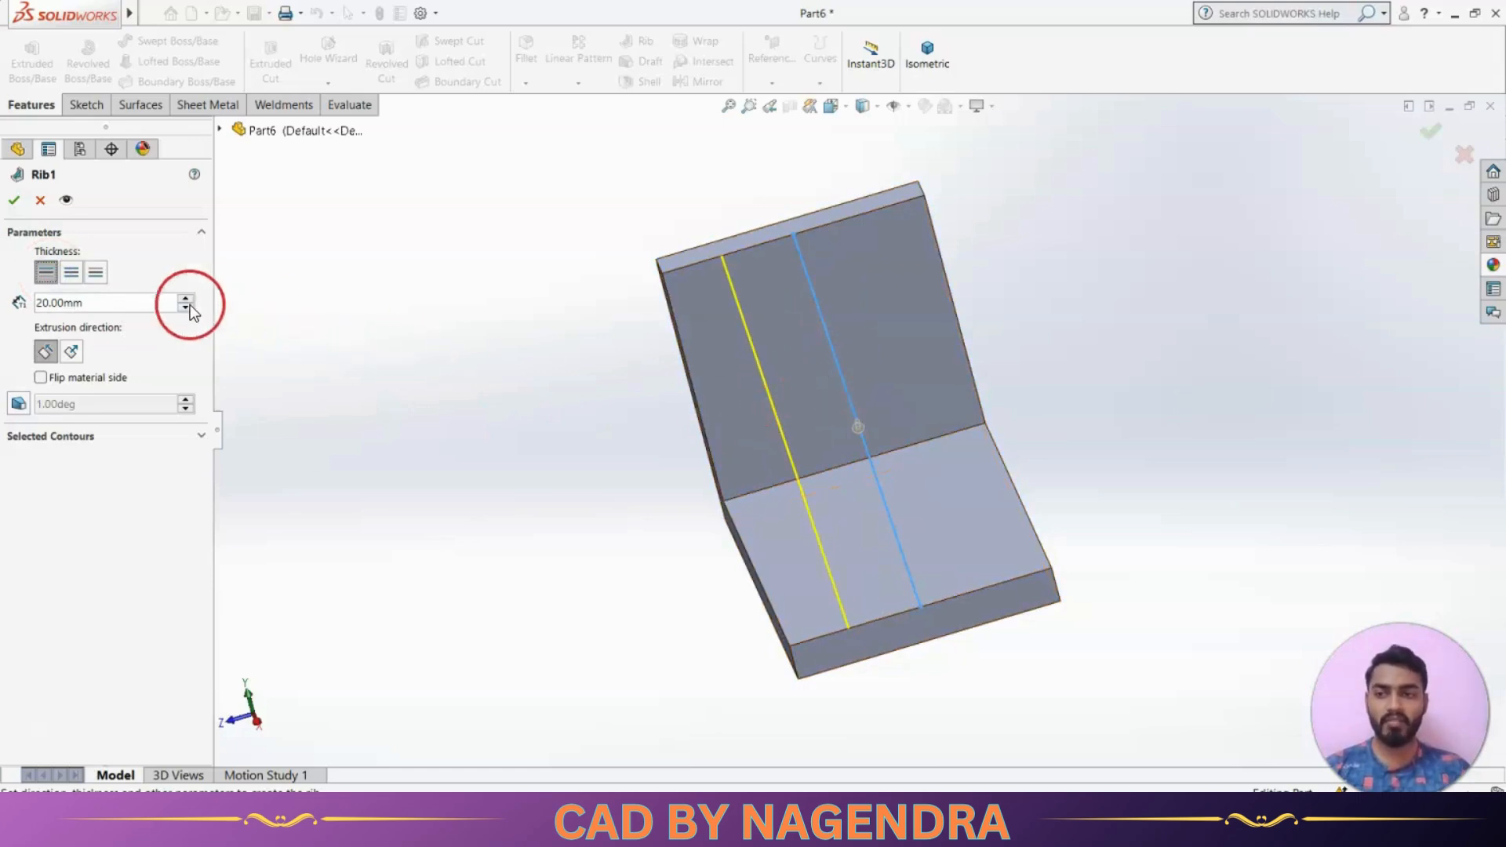
{"action": "left_click", "coordinate": [70, 273]}
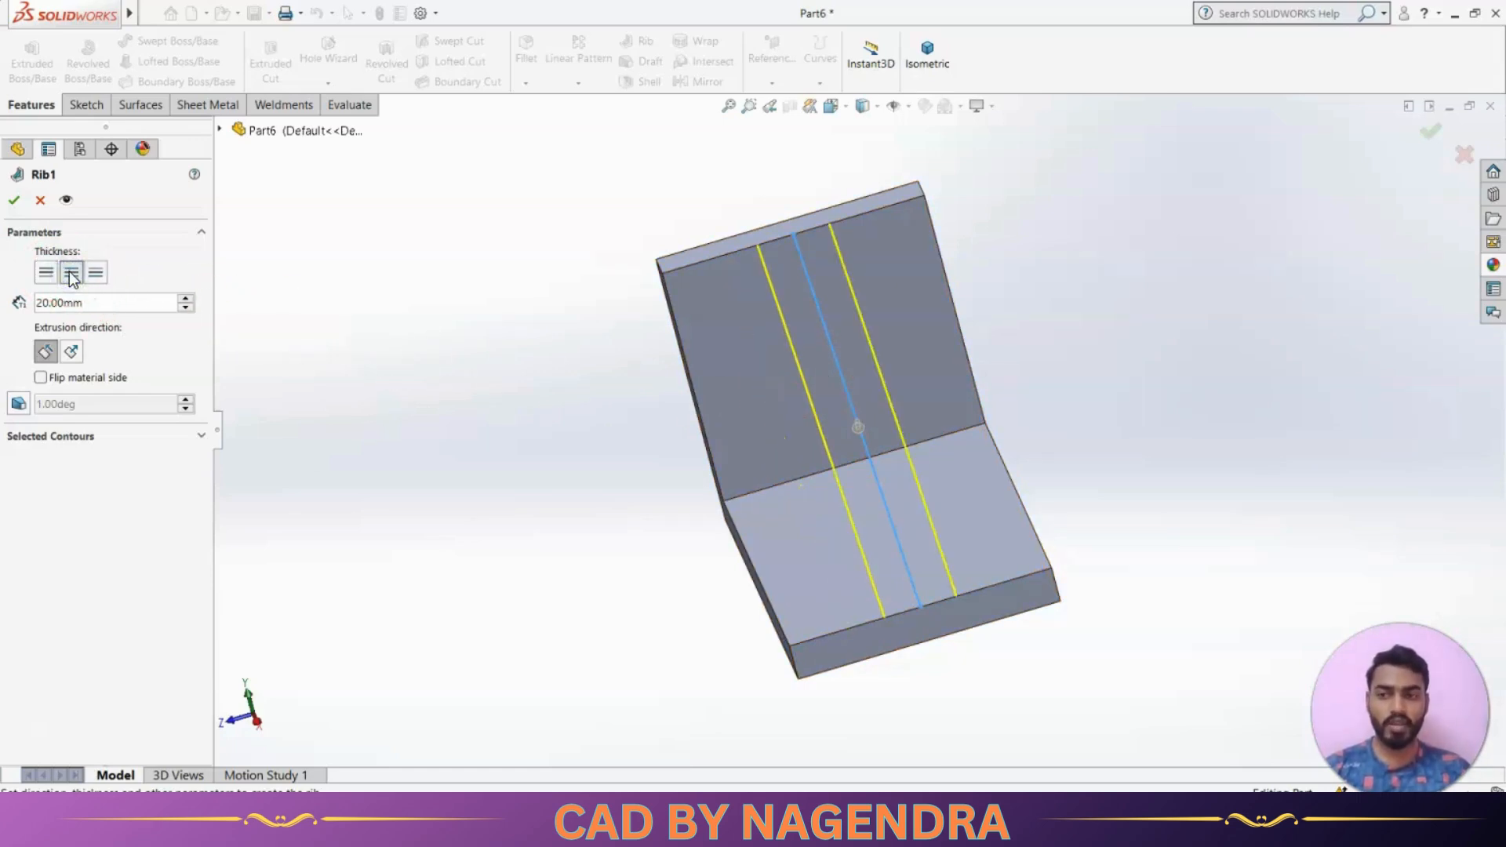
{"action": "left_click", "coordinate": [103, 275]}
{"action": "left_click", "coordinate": [71, 275]}
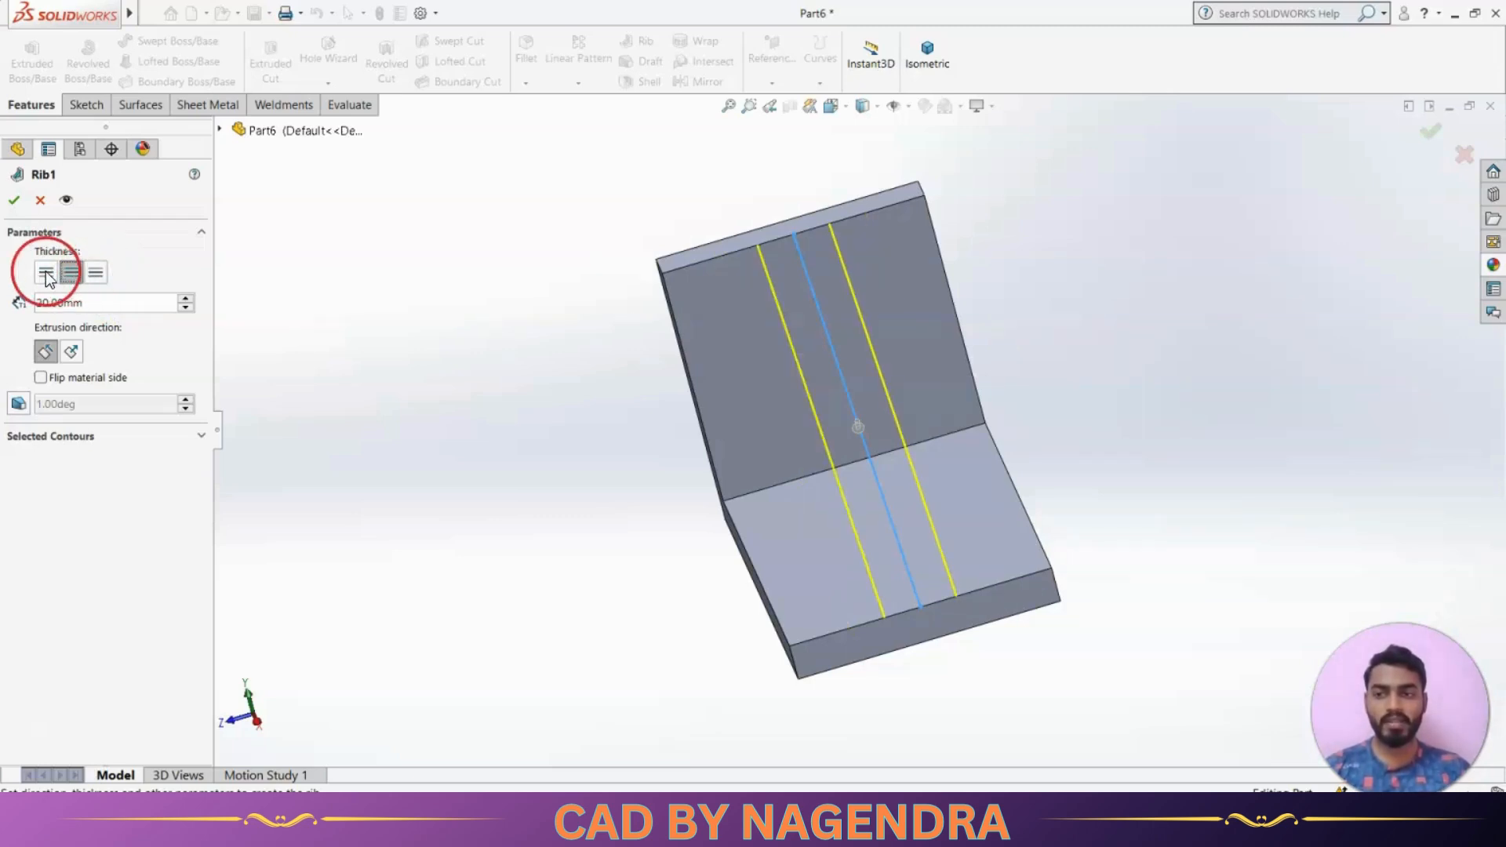
Try the Normal to Sketch extrusion direction for the rib and return to Parallel to Sketch.
{"action": "middle_click_drag", "start_coordinate": [501, 507], "coordinate": [614, 394]}
{"action": "middle_click_drag", "start_coordinate": [963, 447], "coordinate": [988, 430]}
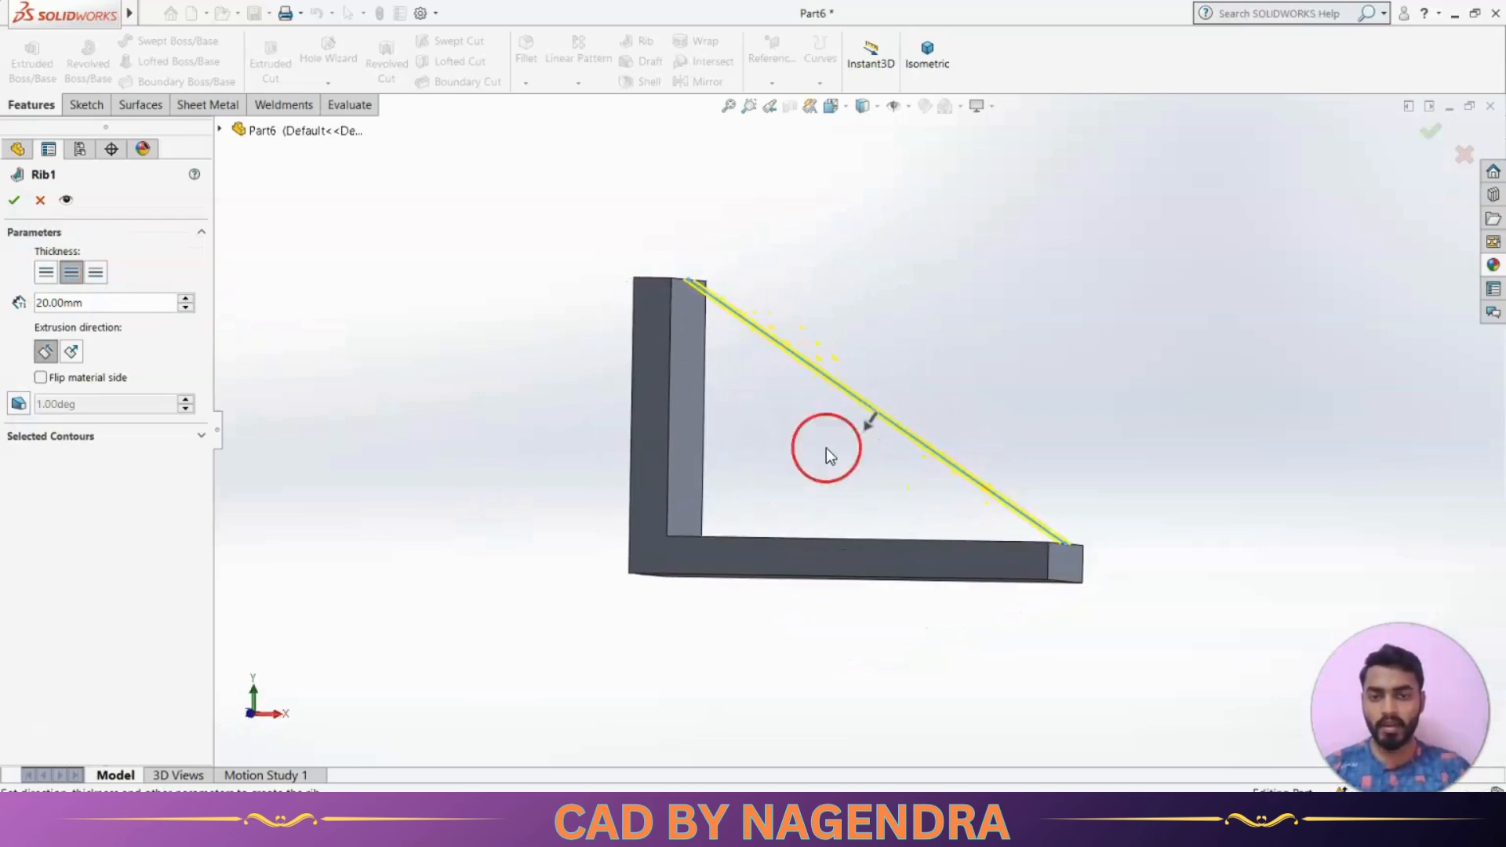
{"action": "left_click", "coordinate": [71, 351]}
{"action": "left_click", "coordinate": [45, 353]}
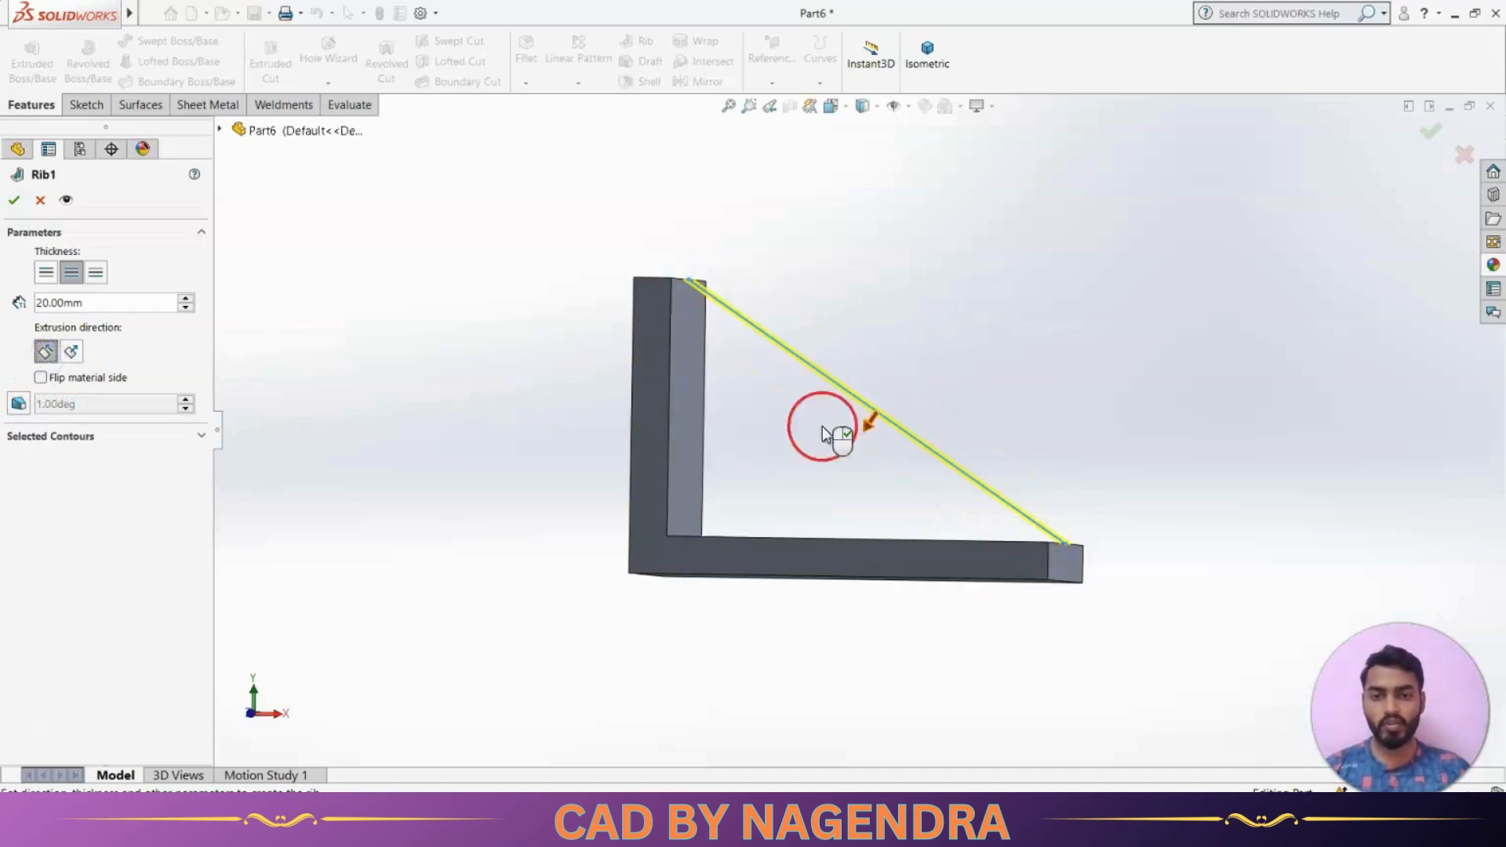
Try a 3° draft on the rib, switch the draft off again, and finish the rib.
{"action": "middle_click_drag", "start_coordinate": [821, 426], "coordinate": [845, 485]}
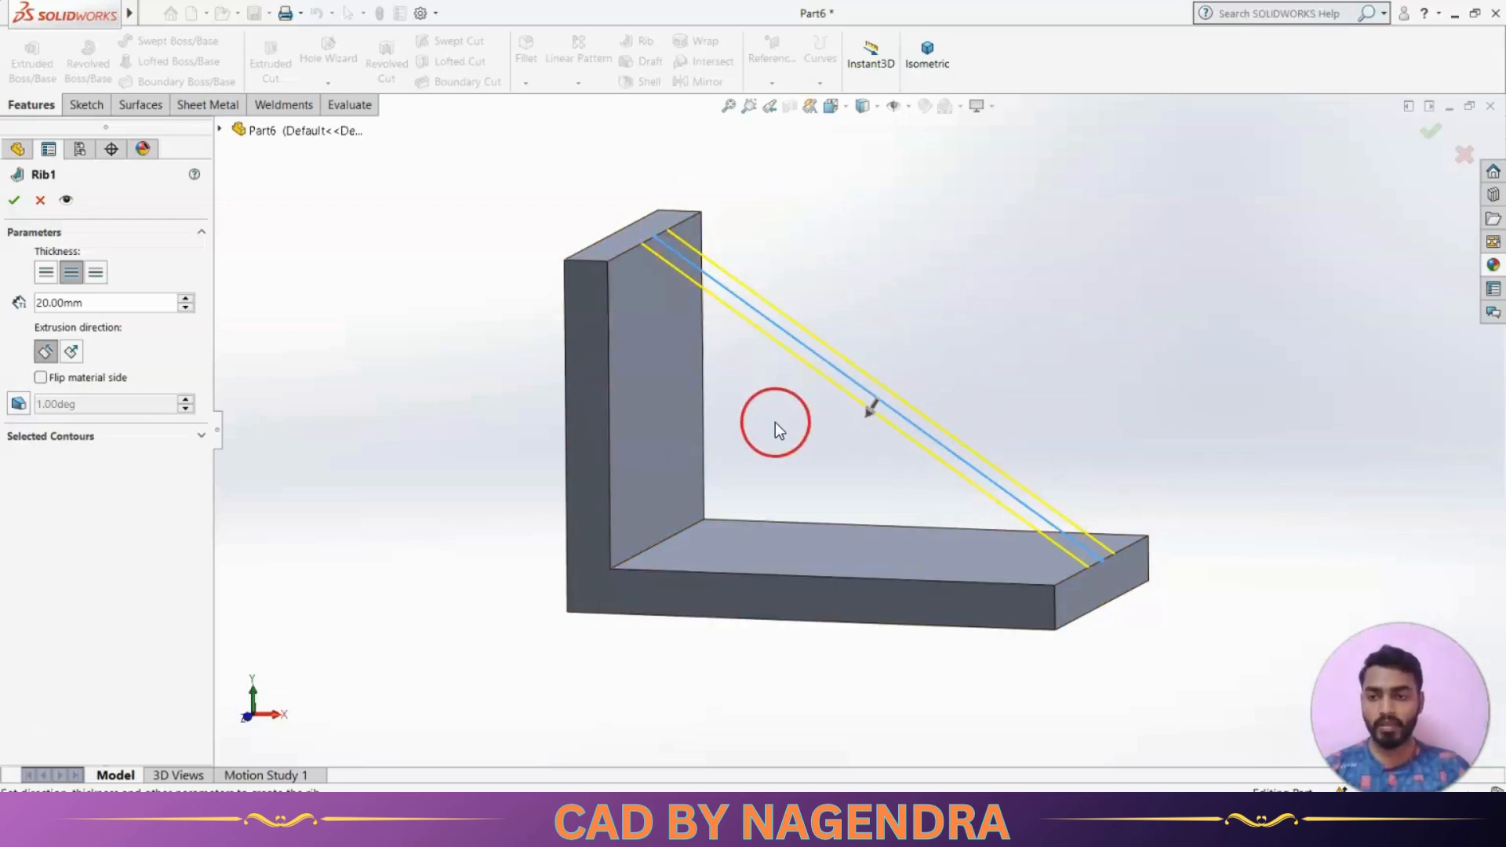
{"action": "left_click", "coordinate": [19, 403]}
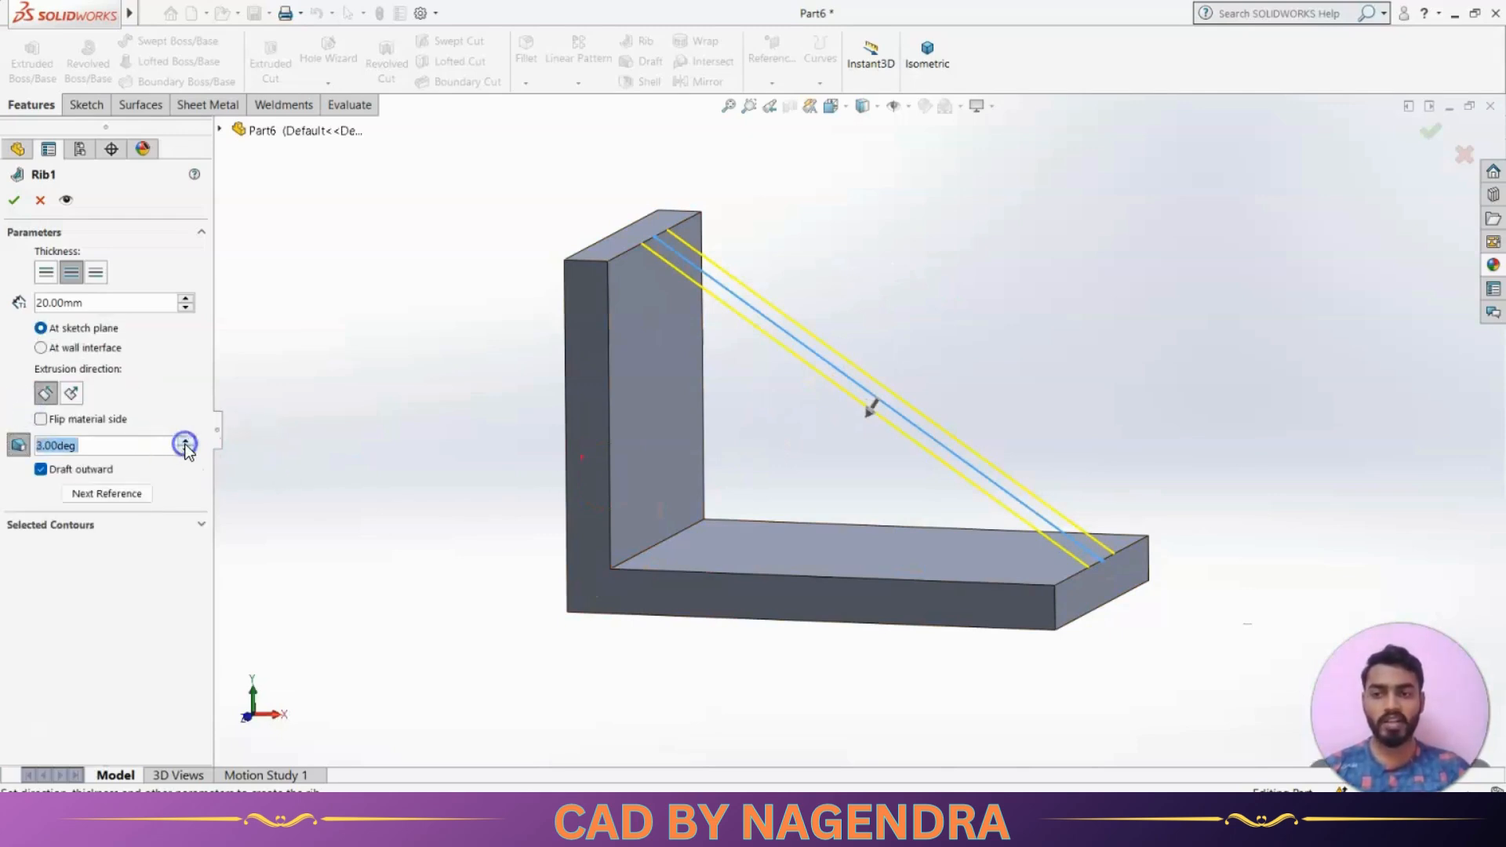
{"action": "left_click", "coordinate": [19, 446]}
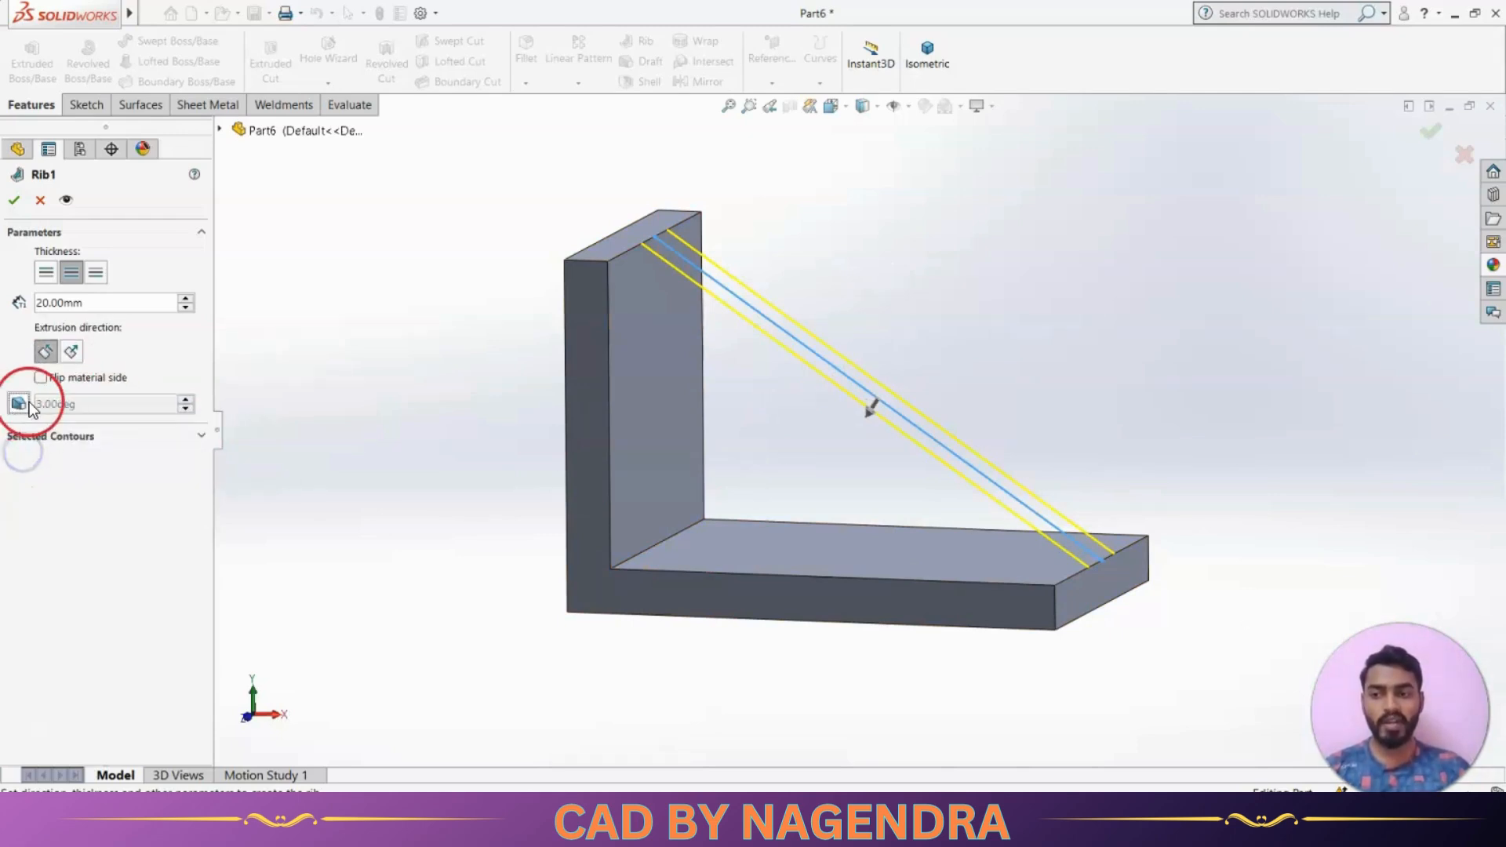
{"action": "left_click", "coordinate": [13, 200]}
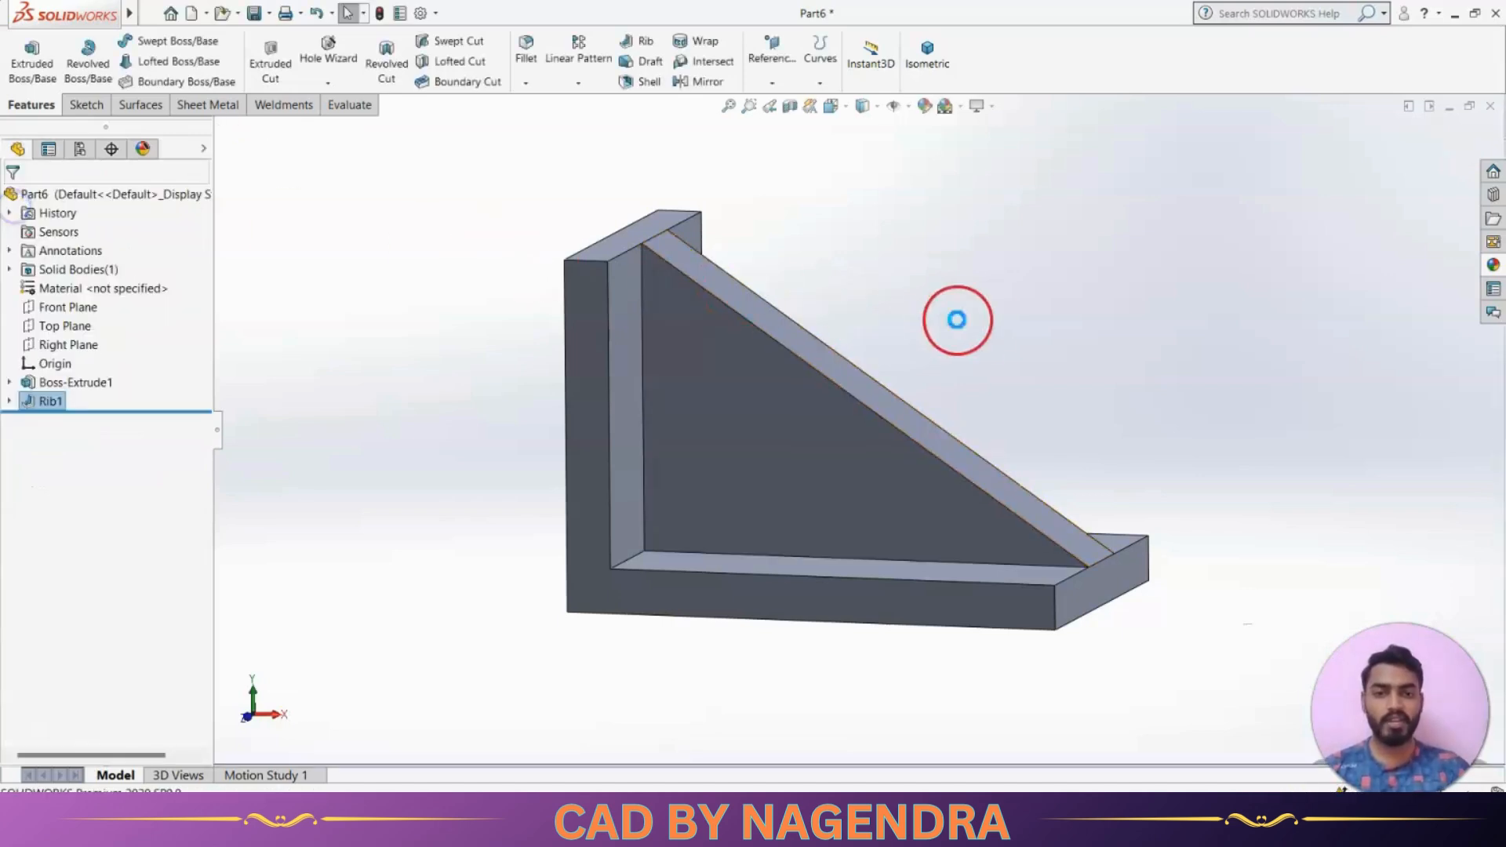
{"action": "middle_click_drag", "start_coordinate": [1109, 367], "coordinate": [1005, 454]}
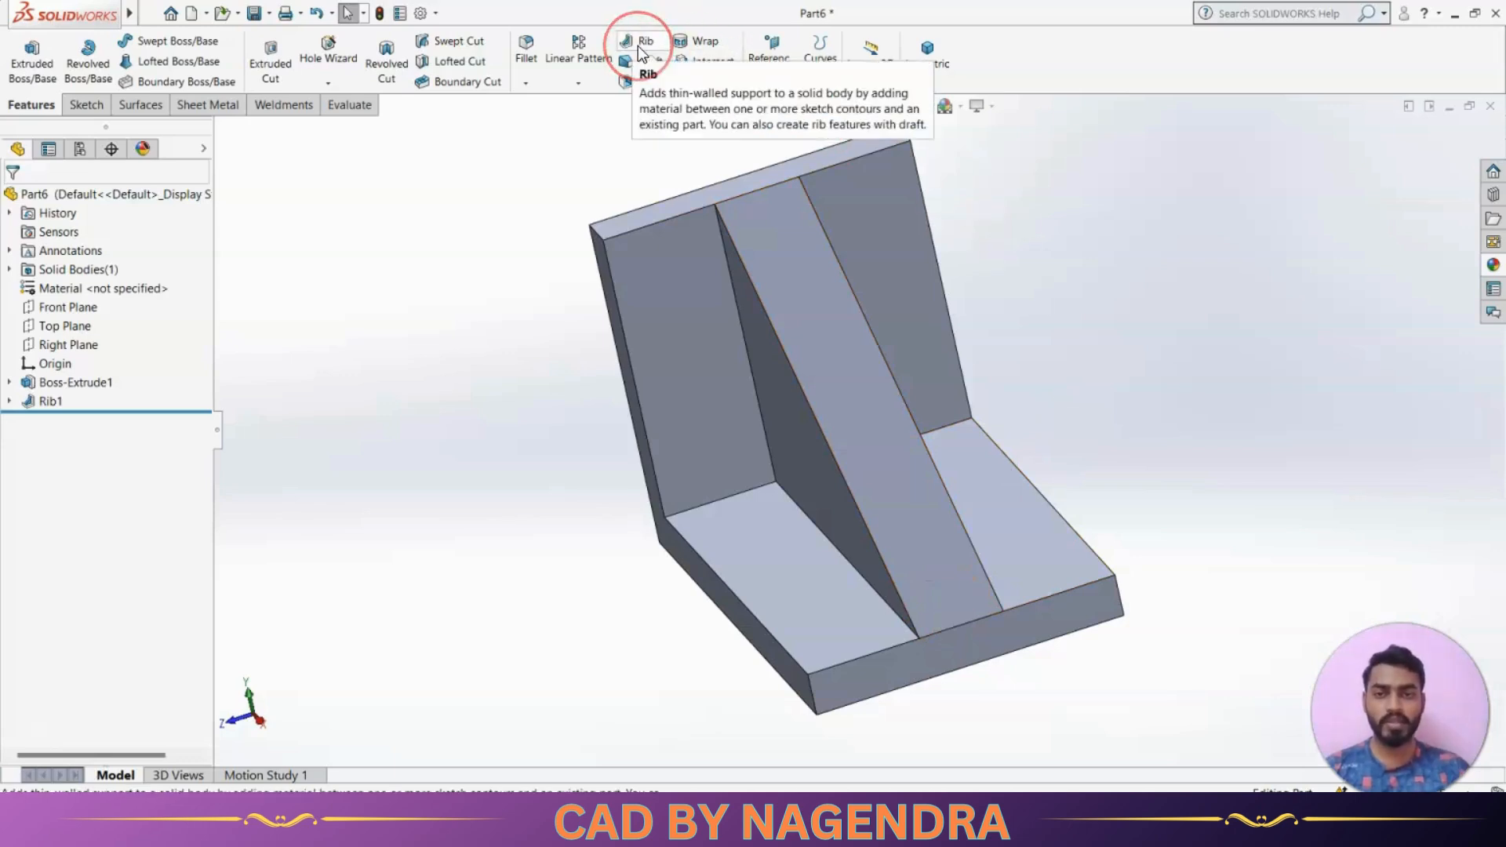
{"action": "middle_click_drag", "start_coordinate": [1052, 347], "coordinate": [1094, 320]}
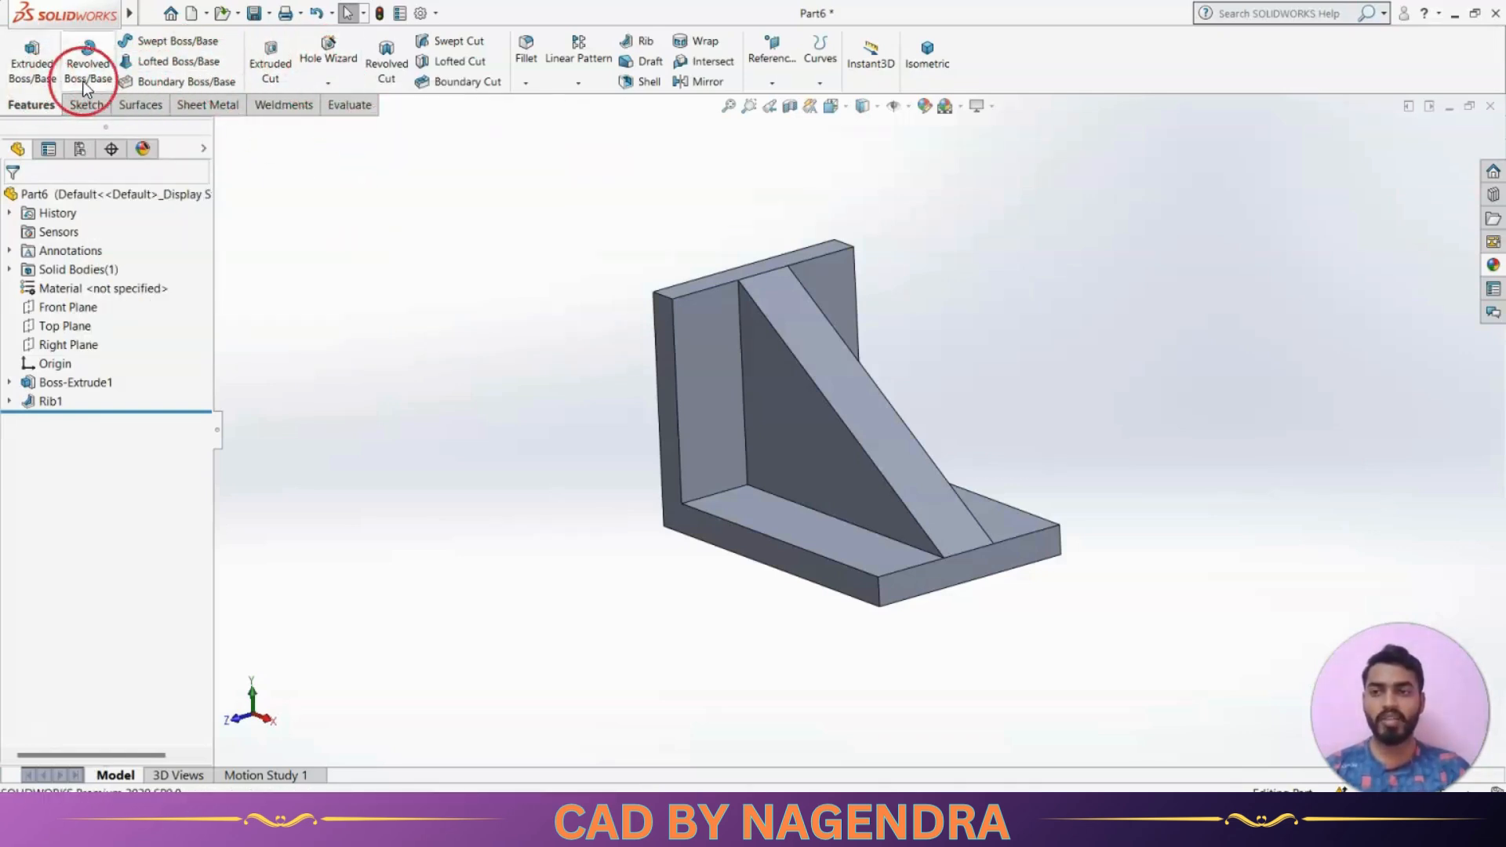
{"action": "left_click", "coordinate": [88, 382]}
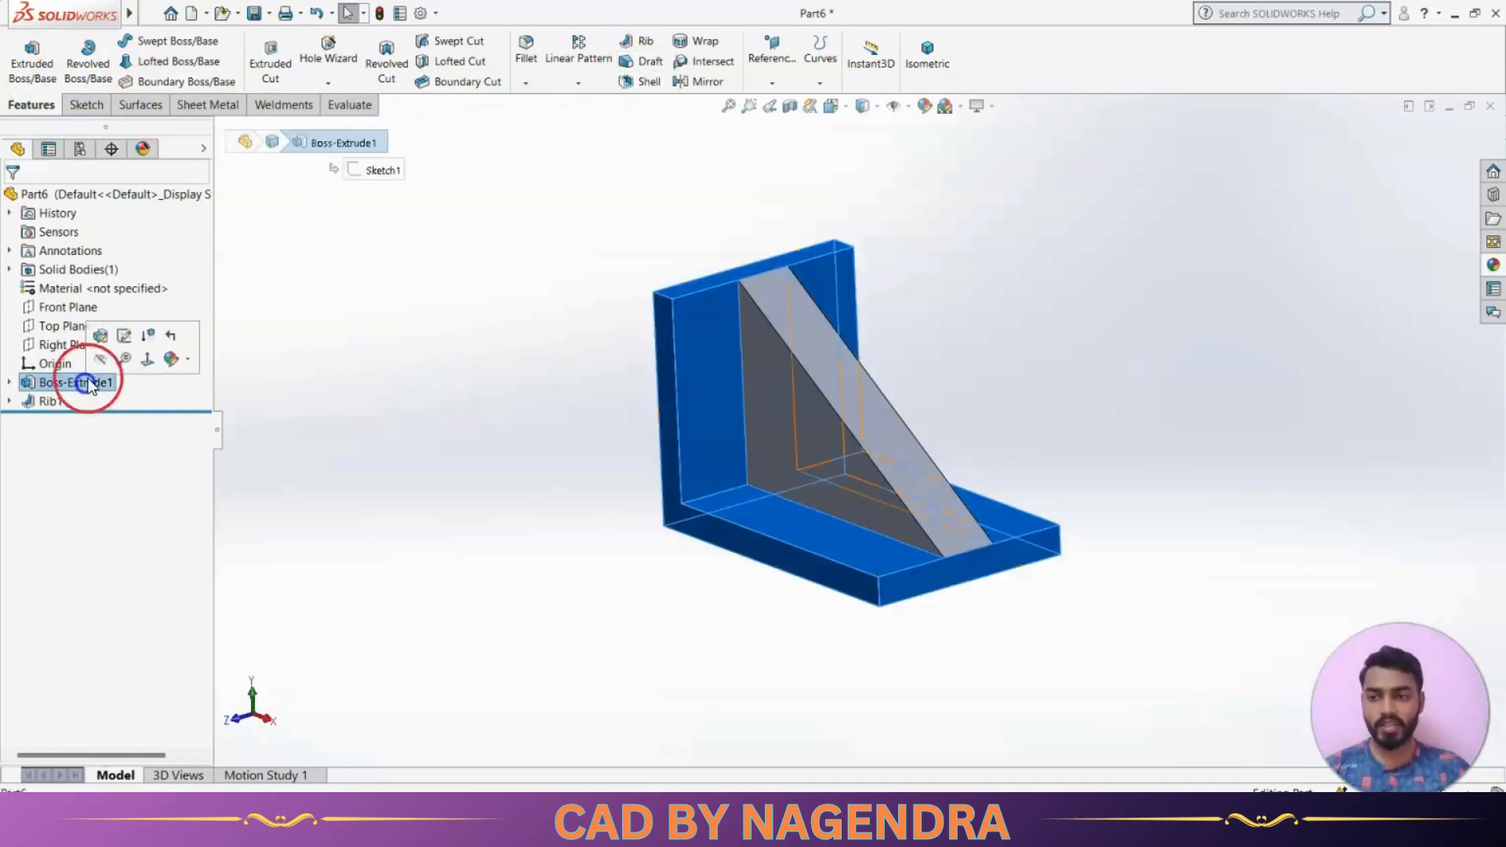
{"action": "left_click", "coordinate": [96, 340]}
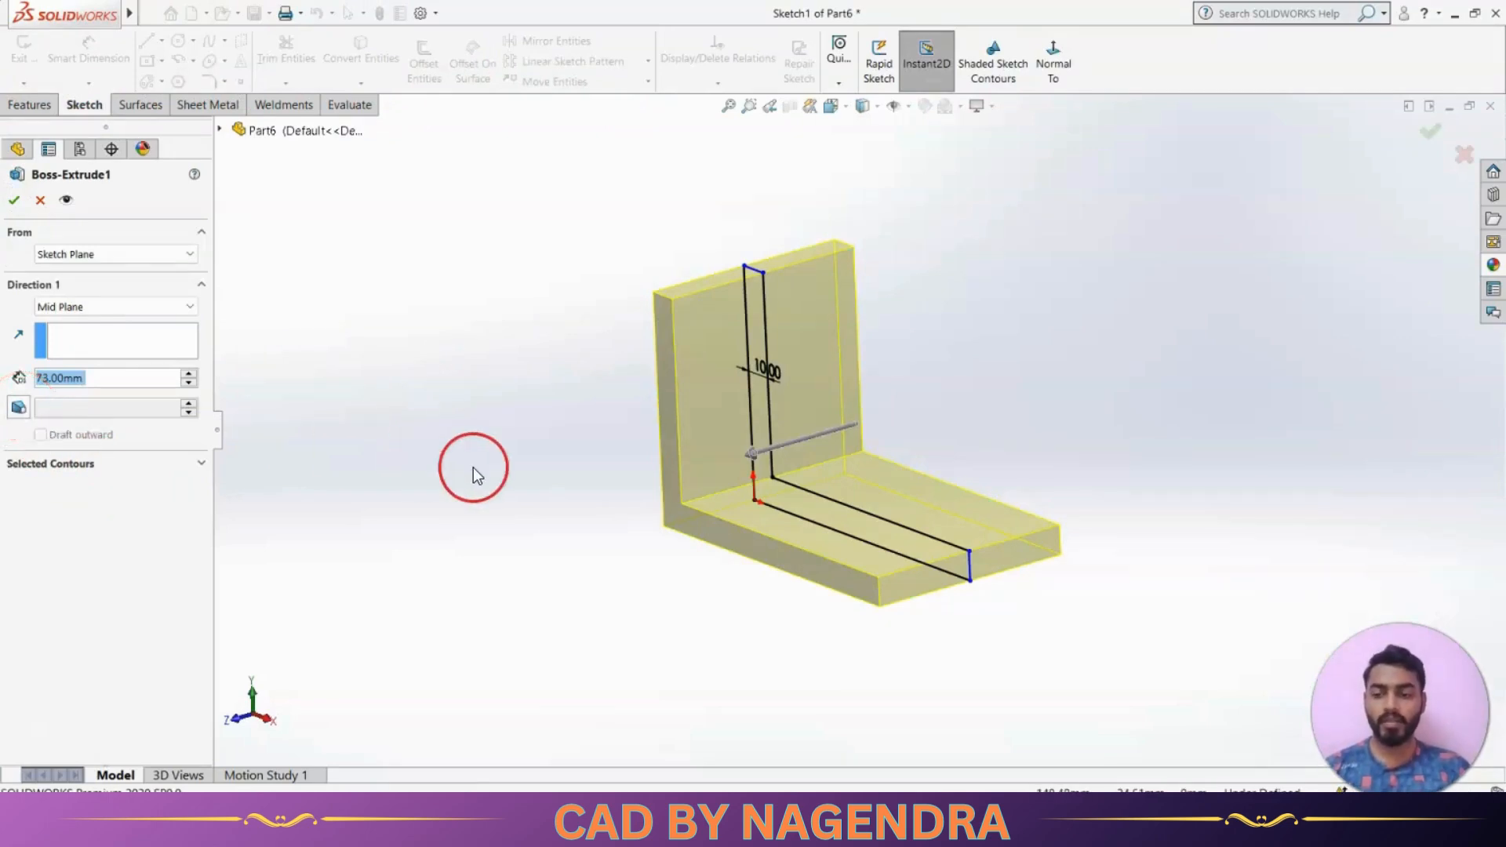
{"action": "key", "text": "Escape"}
{"action": "left_click", "coordinate": [1418, 179]}
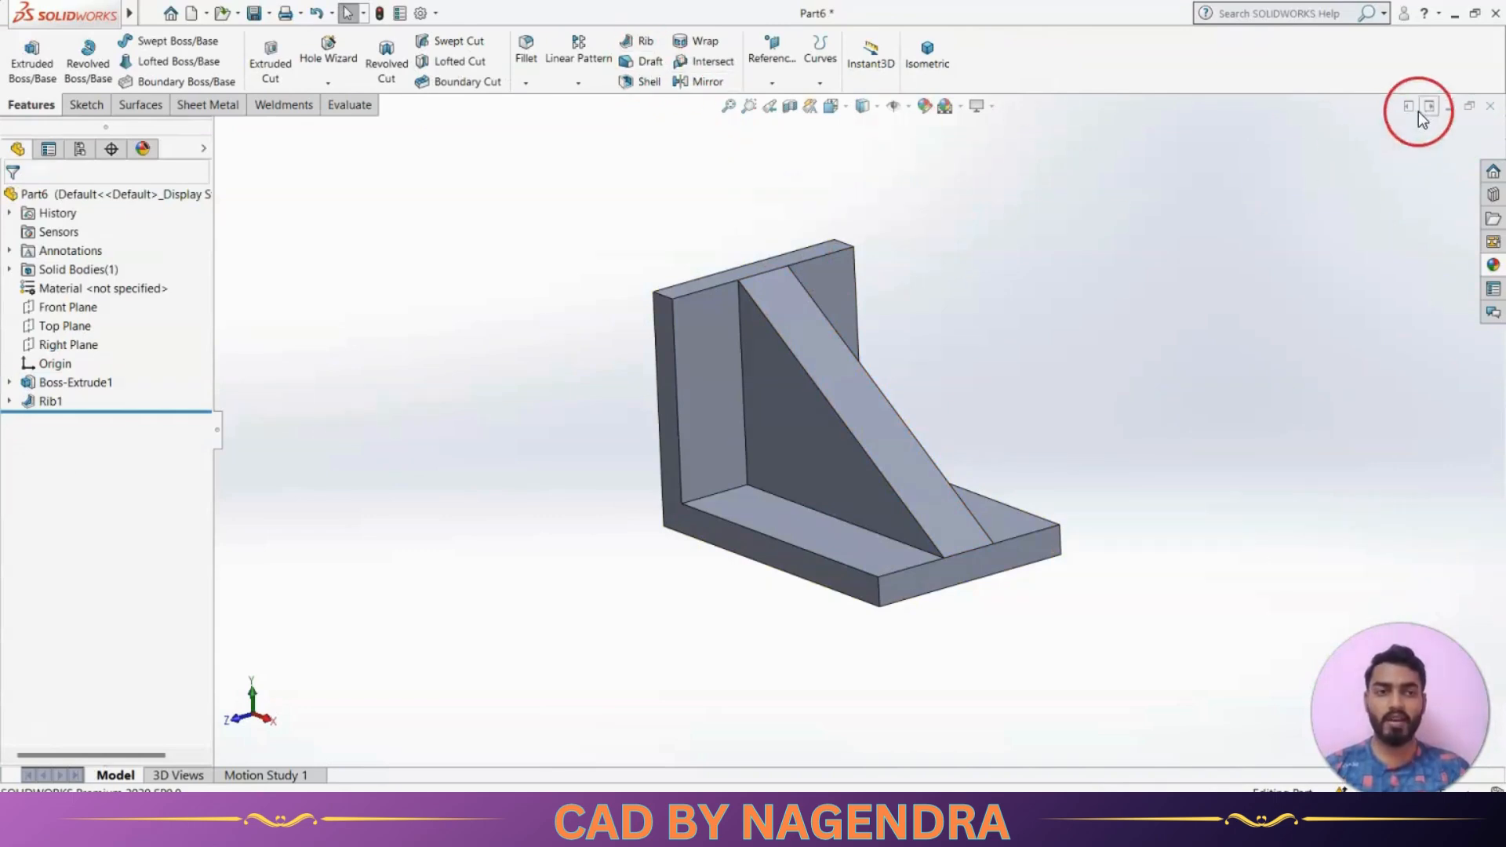
Close the bracket part and create a new part document.
{"action": "left_click", "coordinate": [1490, 105]}
{"action": "left_click", "coordinate": [723, 439]}
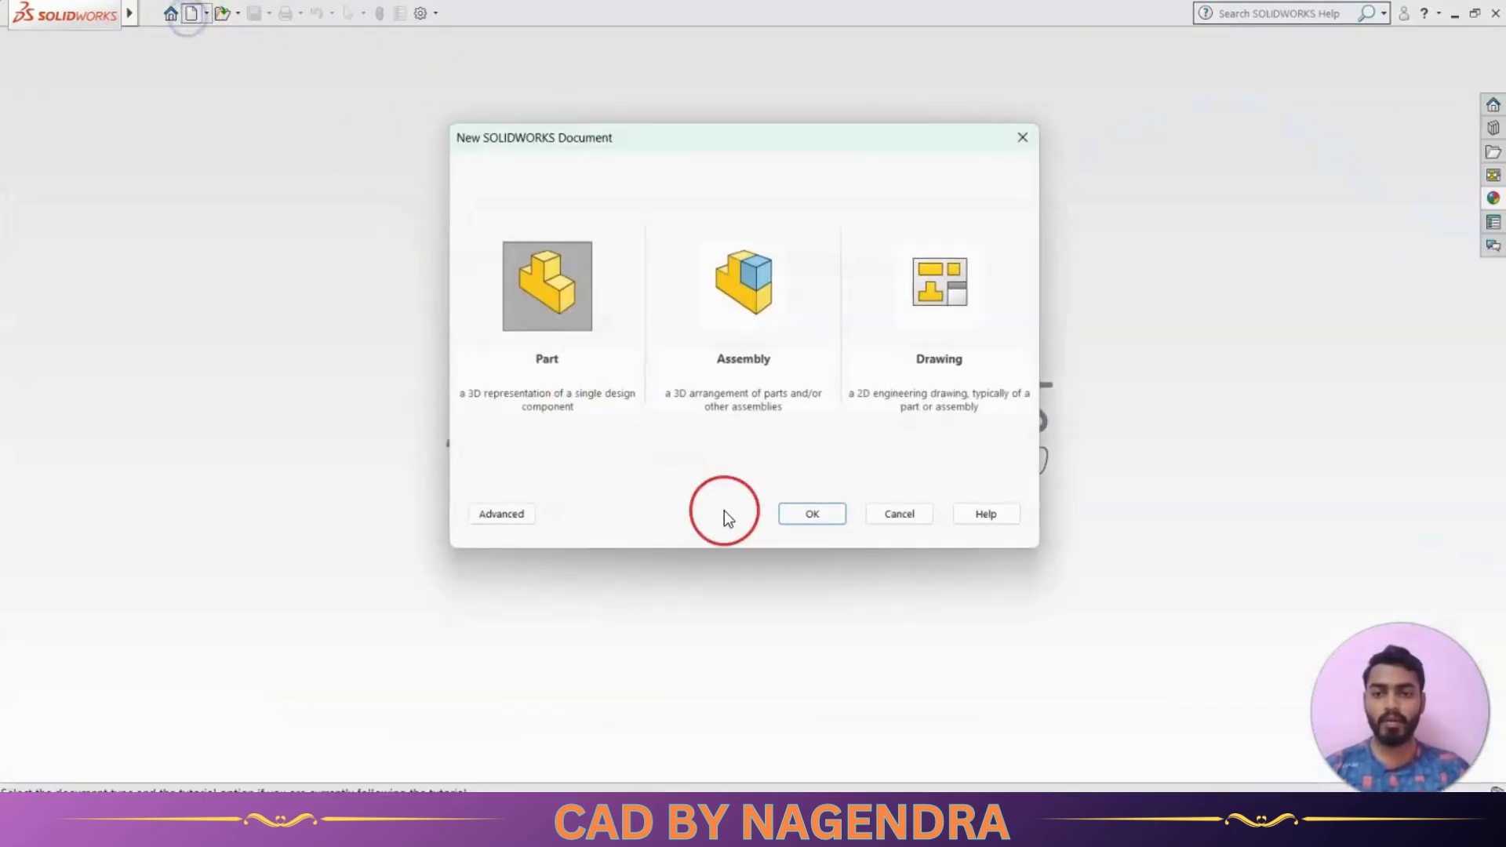
{"action": "left_click", "coordinate": [807, 513]}
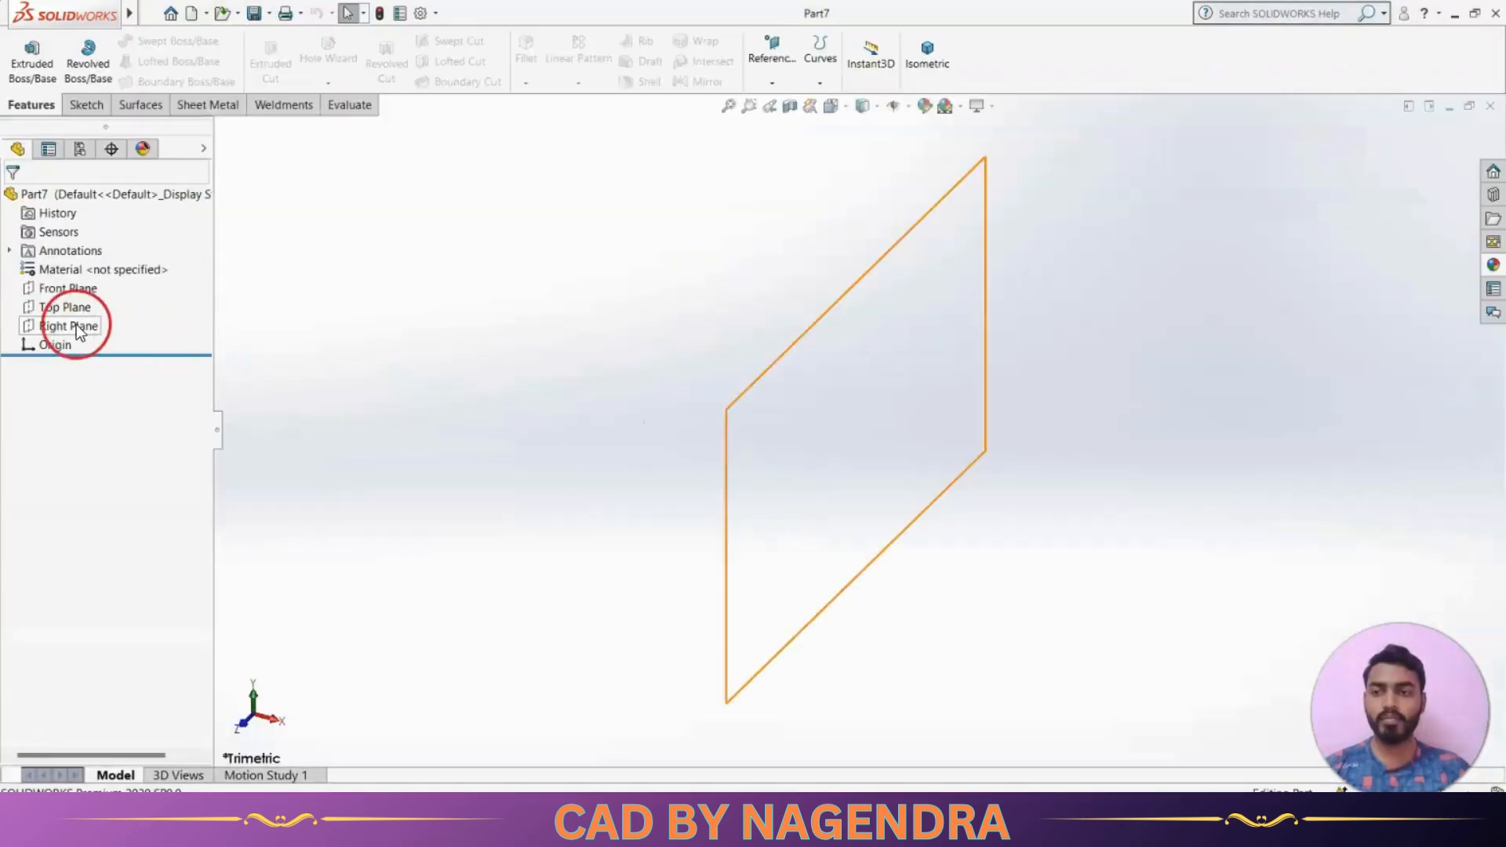
Sketch a center rectangle on the Top Plane around the origin and exit the sketch.
{"action": "left_click", "coordinate": [69, 308]}
{"action": "left_click", "coordinate": [82, 287]}
{"action": "left_click", "coordinate": [155, 118]}
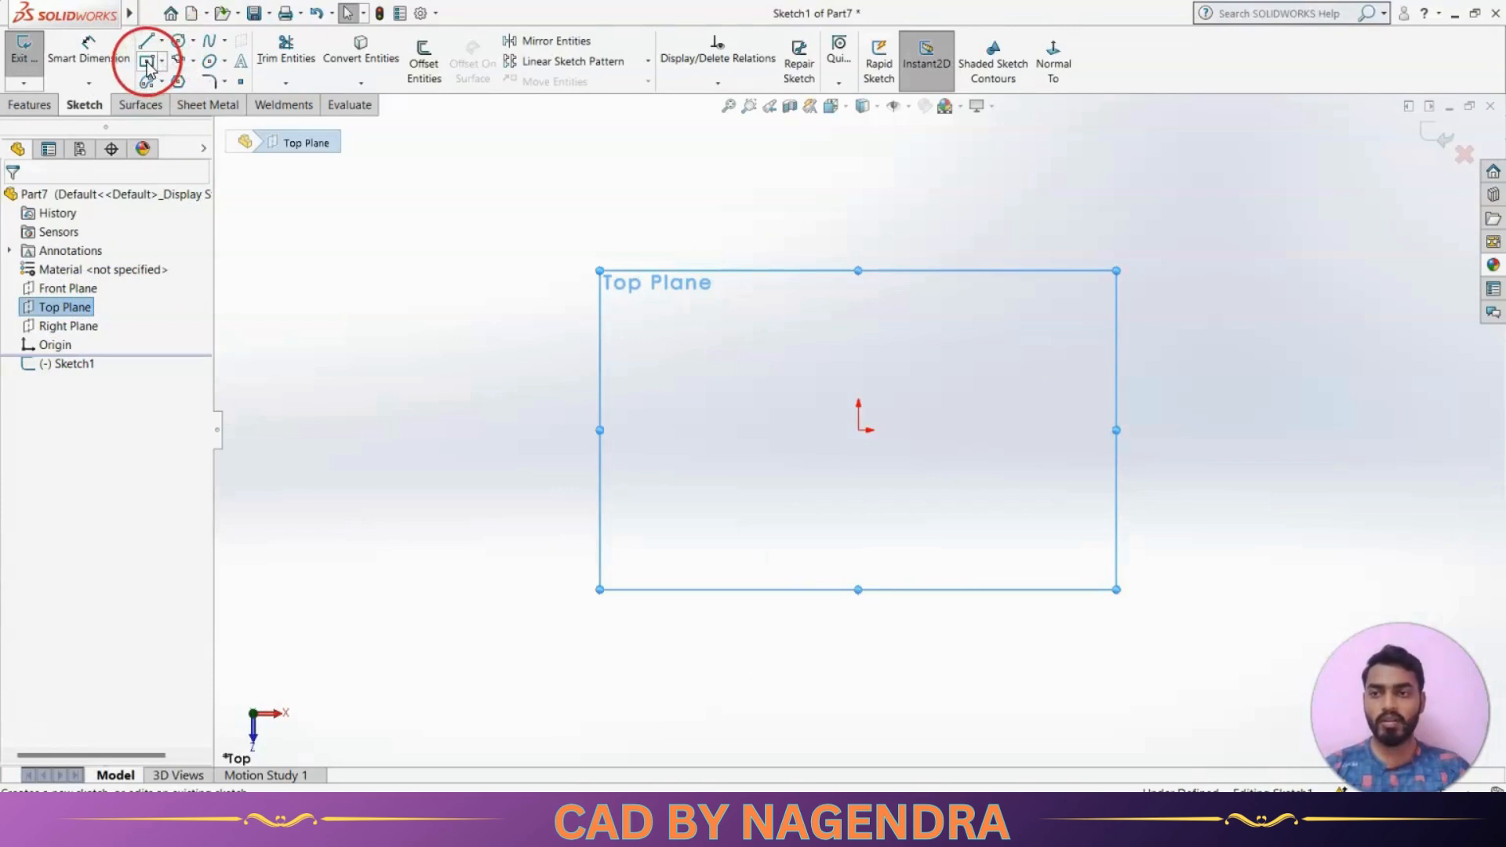
{"action": "left_click", "coordinate": [149, 61]}
{"action": "left_click_drag", "start_coordinate": [859, 430], "coordinate": [1049, 550]}
{"action": "left_click", "coordinate": [1440, 140]}
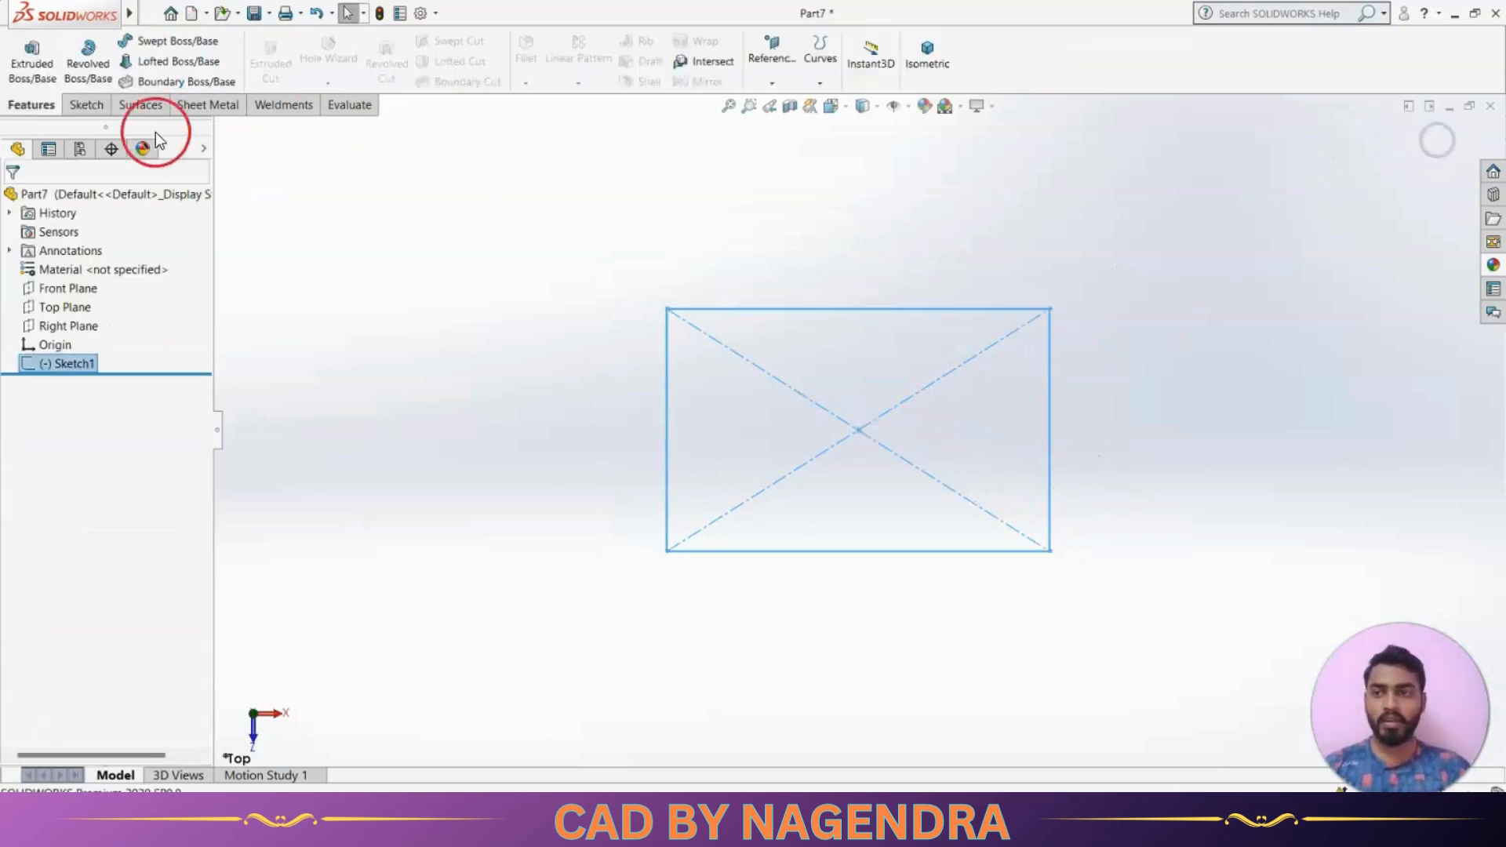
Extrude the rectangle 134 mm with the Mid Plane end condition to form a solid block.
{"action": "left_click", "coordinate": [31, 61]}
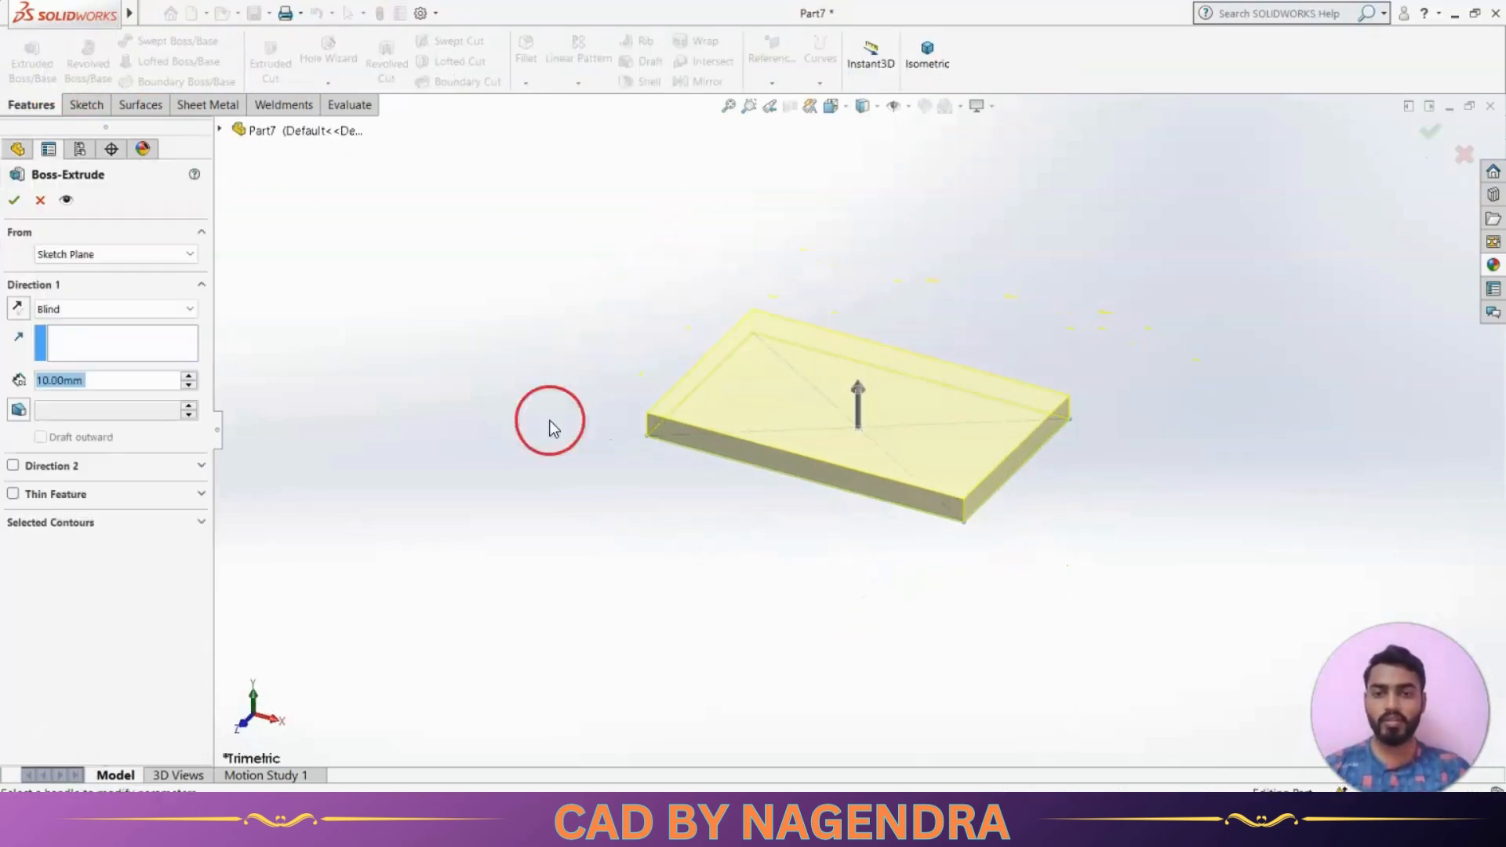
{"action": "left_click", "coordinate": [96, 308]}
{"action": "left_click", "coordinate": [108, 393]}
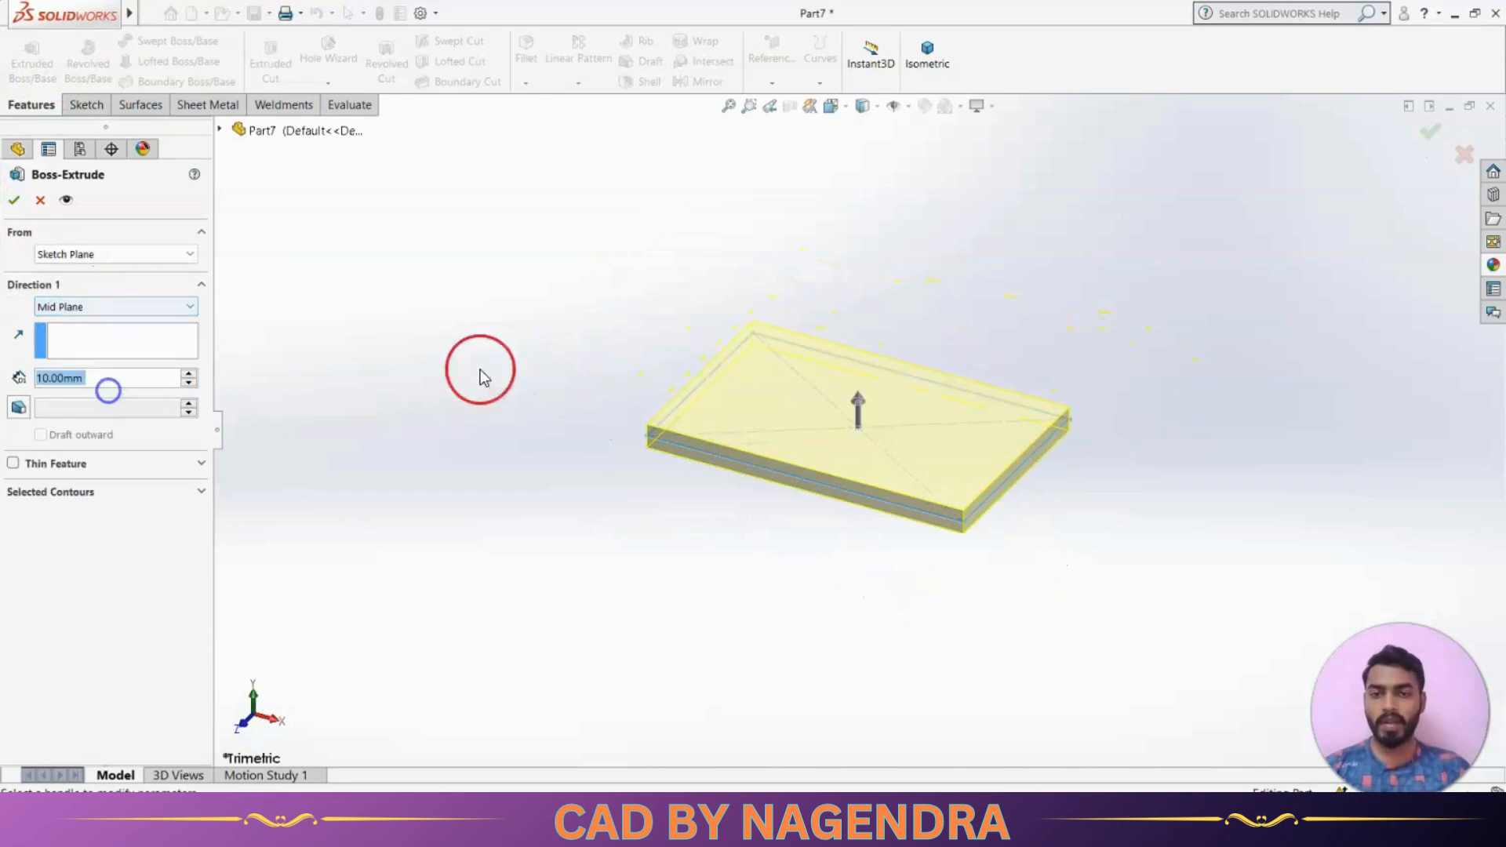
{"action": "left_click_drag", "start_coordinate": [858, 402], "coordinate": [874, 276]}
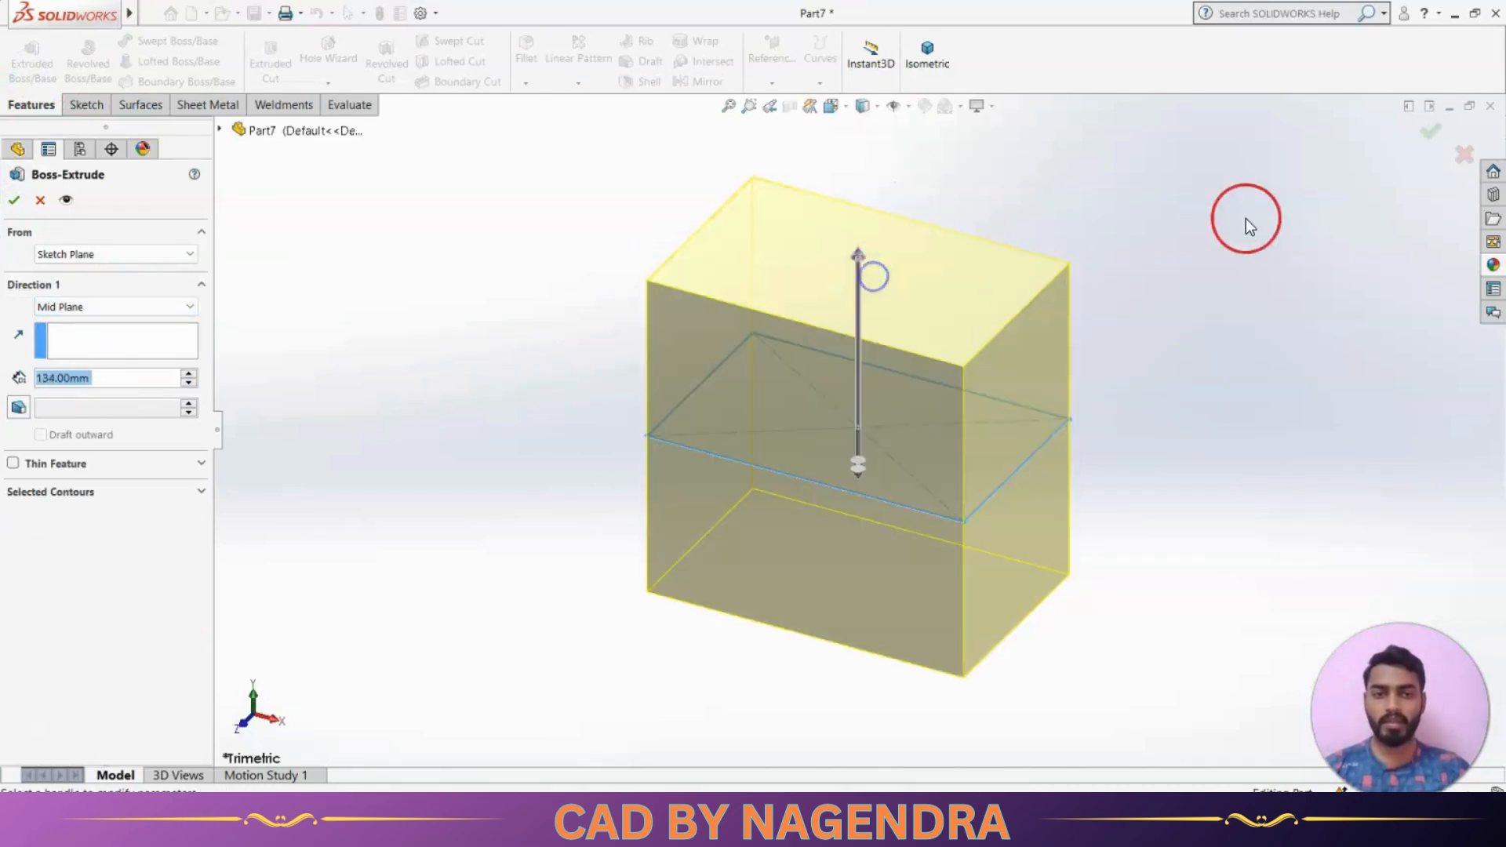
{"action": "left_click", "coordinate": [1423, 133]}
{"action": "mouse_move", "coordinate": [1136, 530]}
{"action": "middle_mouse_down"}
{"action": "mouse_move", "coordinate": [1083, 470]}
{"action": "mouse_move", "coordinate": [1080, 496]}
{"action": "middle_mouse_up"}
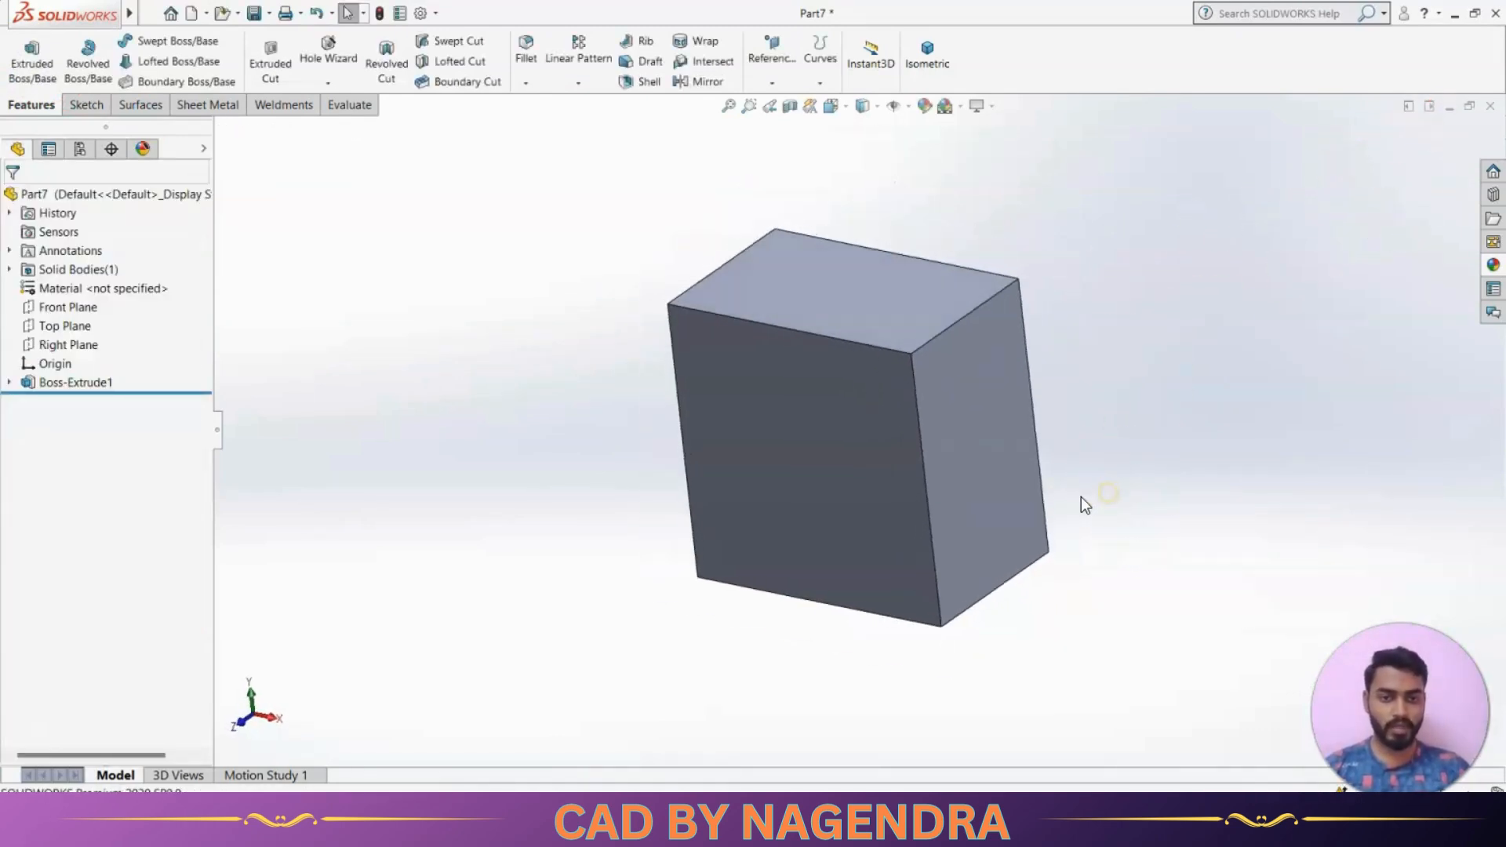
Try an inward draft of 17° in the block's extrusion settings and cancel the edit.
{"action": "left_click", "coordinate": [118, 384]}
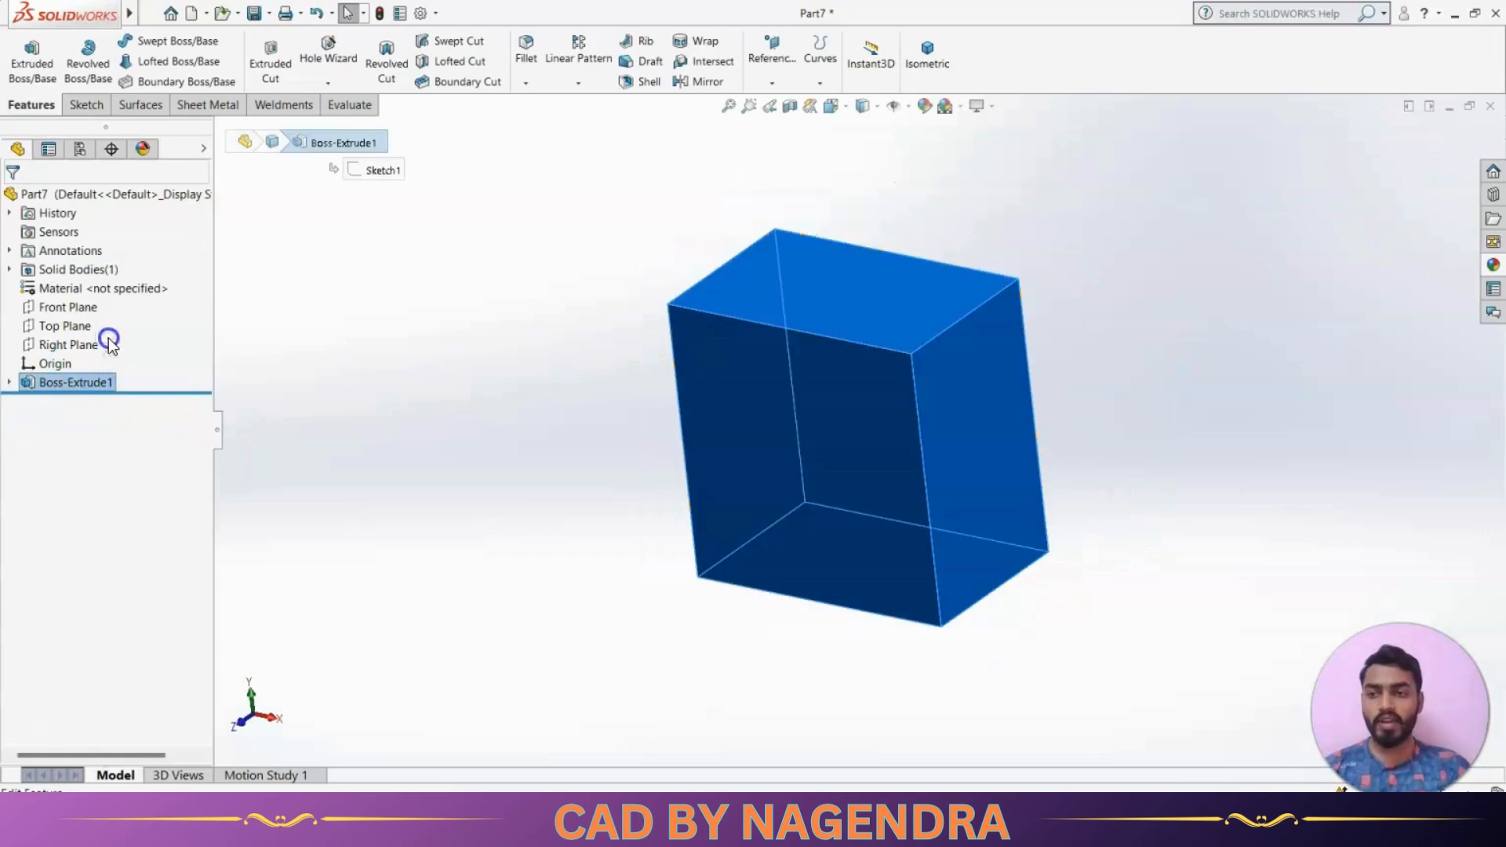
{"action": "left_click", "coordinate": [121, 454]}
{"action": "left_click", "coordinate": [17, 408]}
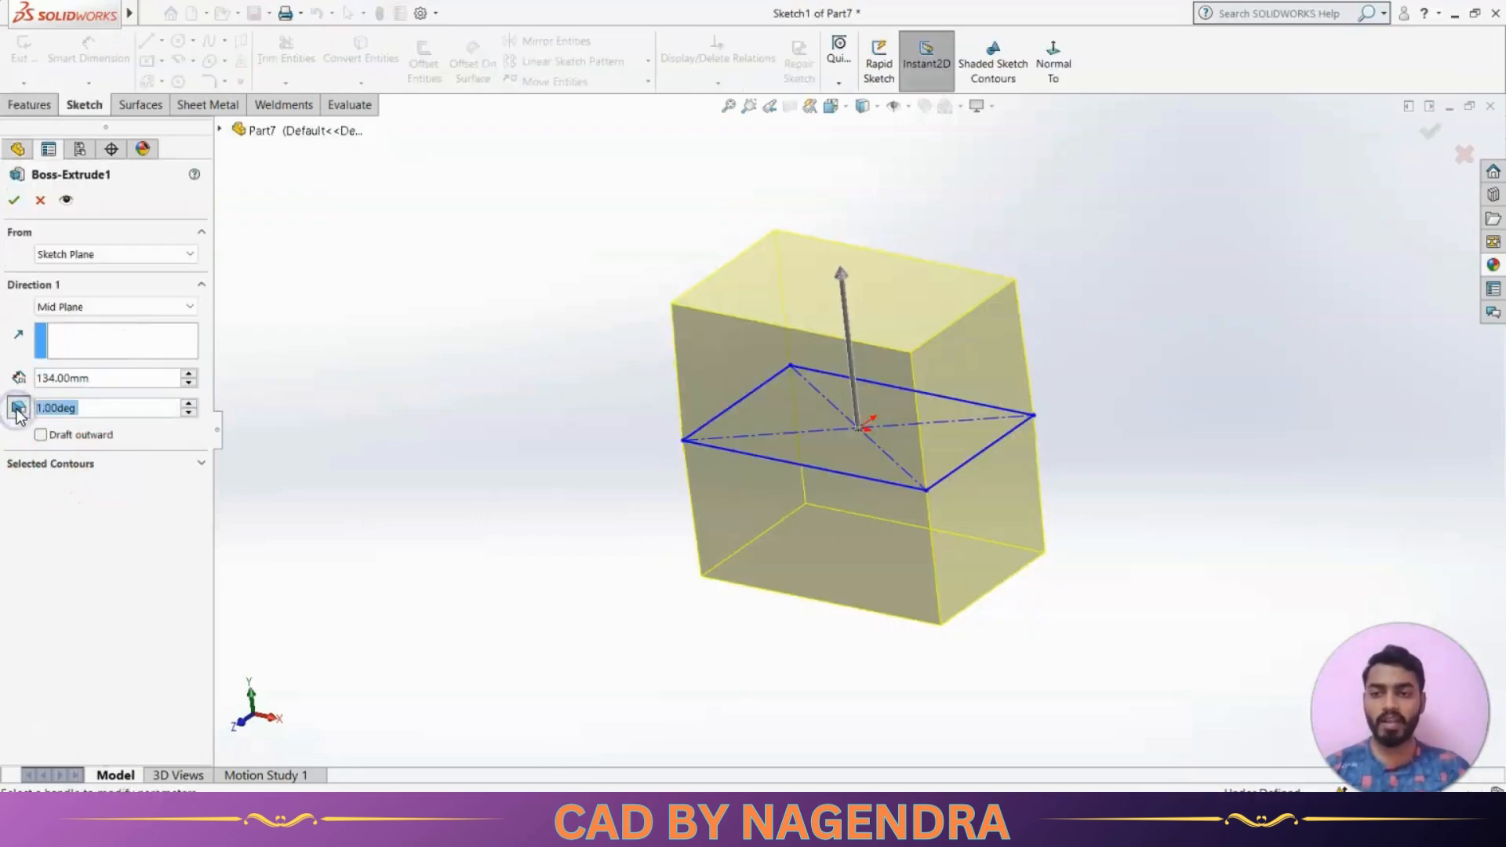
{"action": "left_click", "coordinate": [189, 401]}
{"action": "left_click", "coordinate": [189, 402]}
{"action": "left_click", "coordinate": [189, 401]}
{"action": "left_click", "coordinate": [188, 402]}
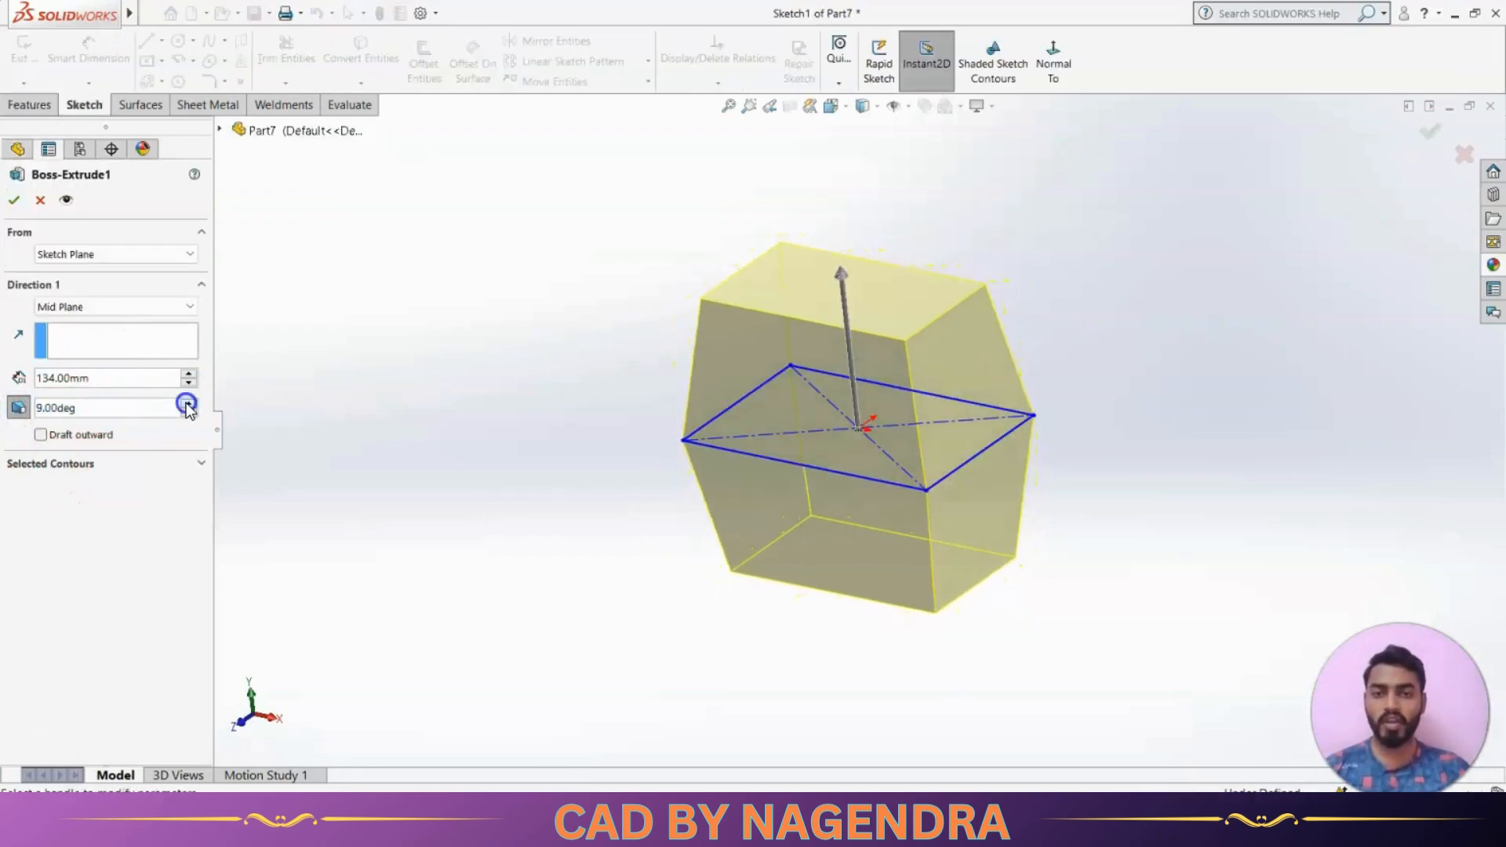
{"action": "left_click", "coordinate": [188, 402]}
{"action": "left_click", "coordinate": [189, 401]}
{"action": "left_click", "coordinate": [40, 200]}
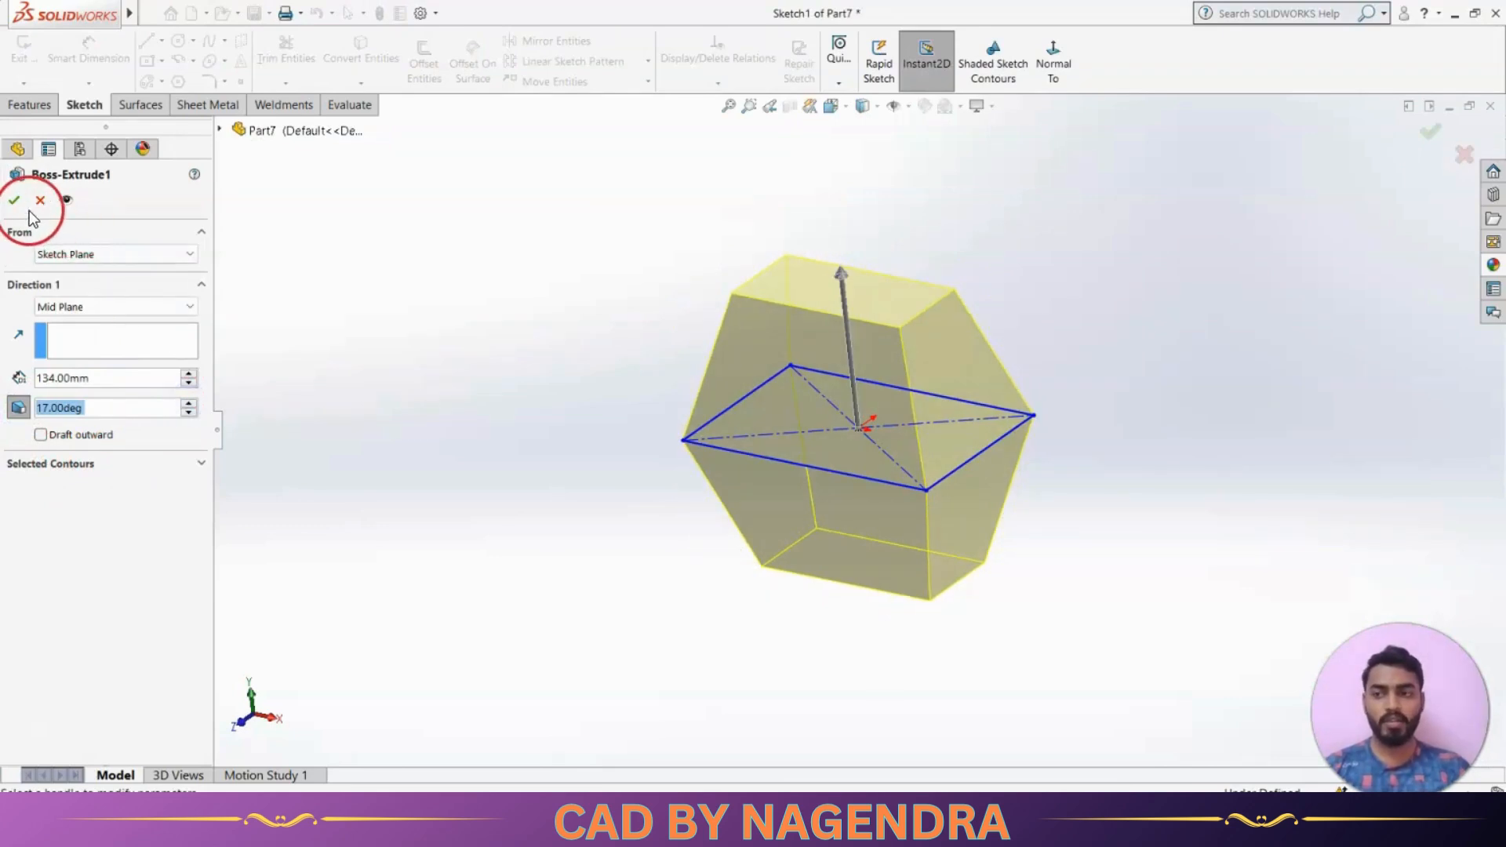
{"action": "left_click", "coordinate": [596, 504]}
{"action": "left_click", "coordinate": [587, 317]}
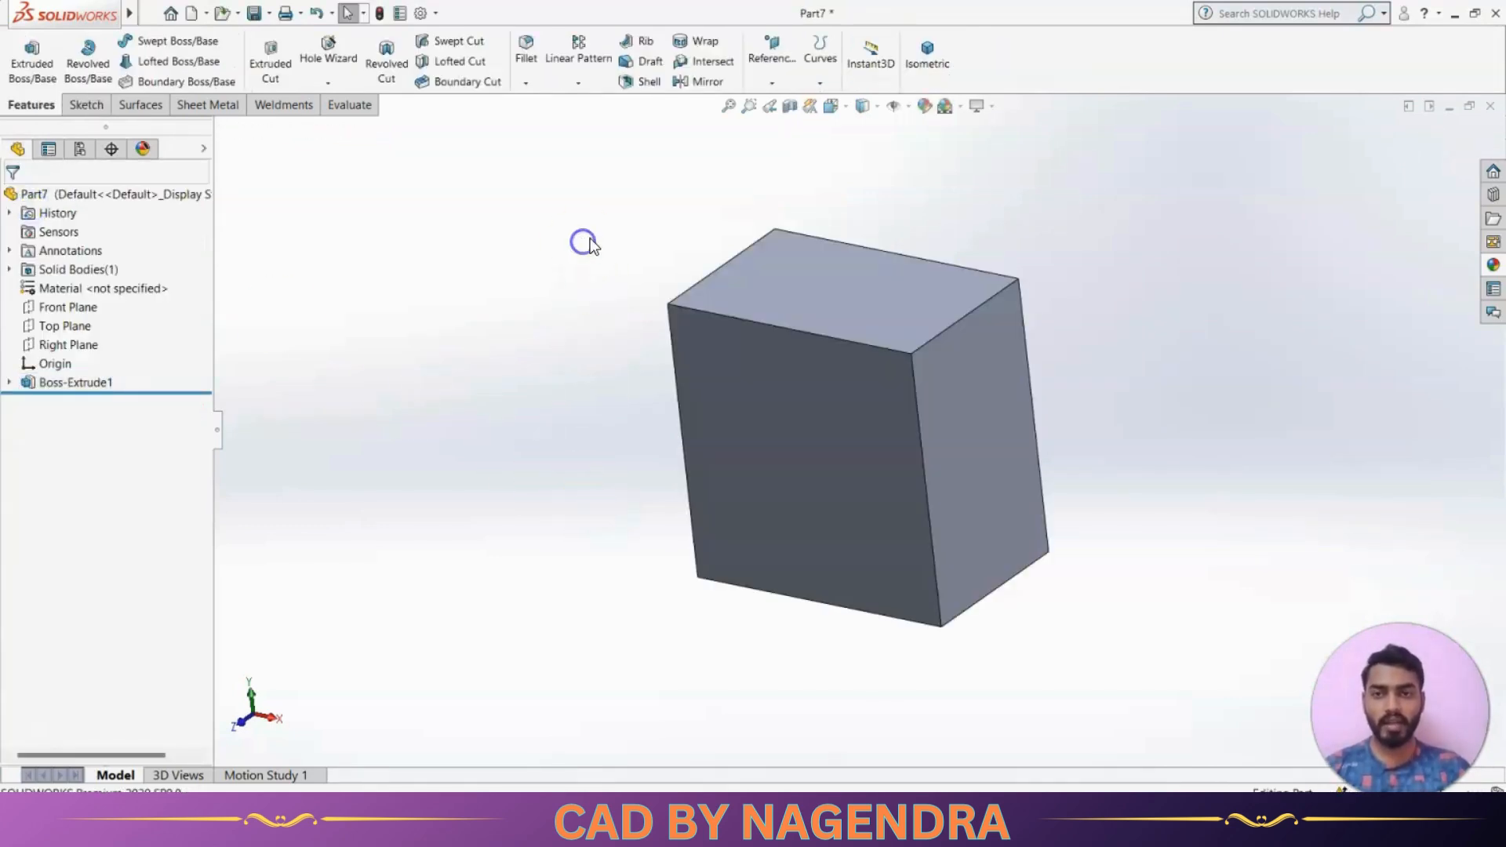
Draft the block's right side face by 7° using the top face as the neutral plane.
{"action": "left_click", "coordinate": [649, 64]}
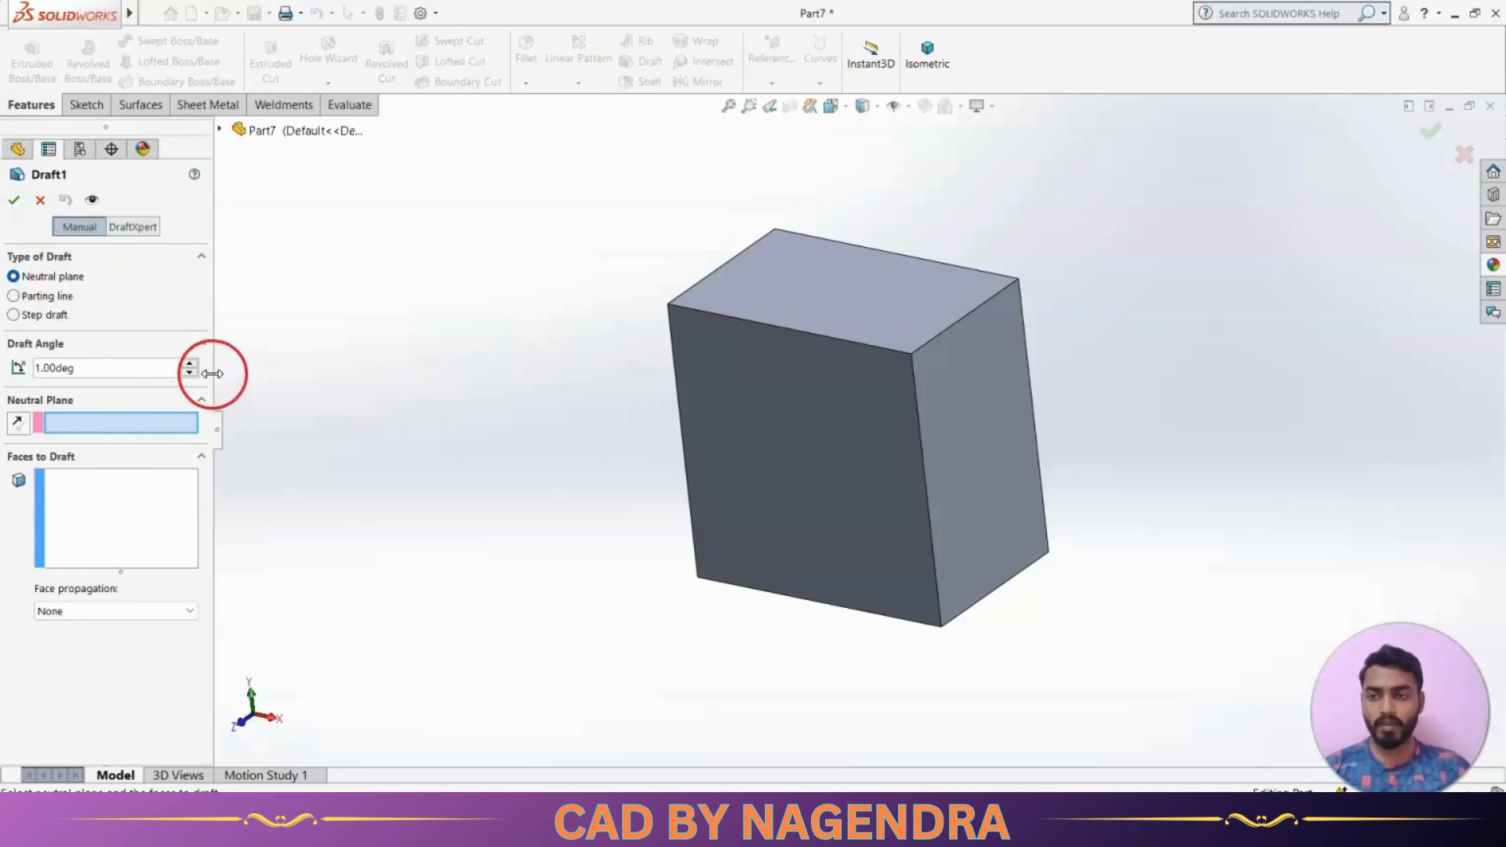
{"action": "left_click", "coordinate": [191, 366]}
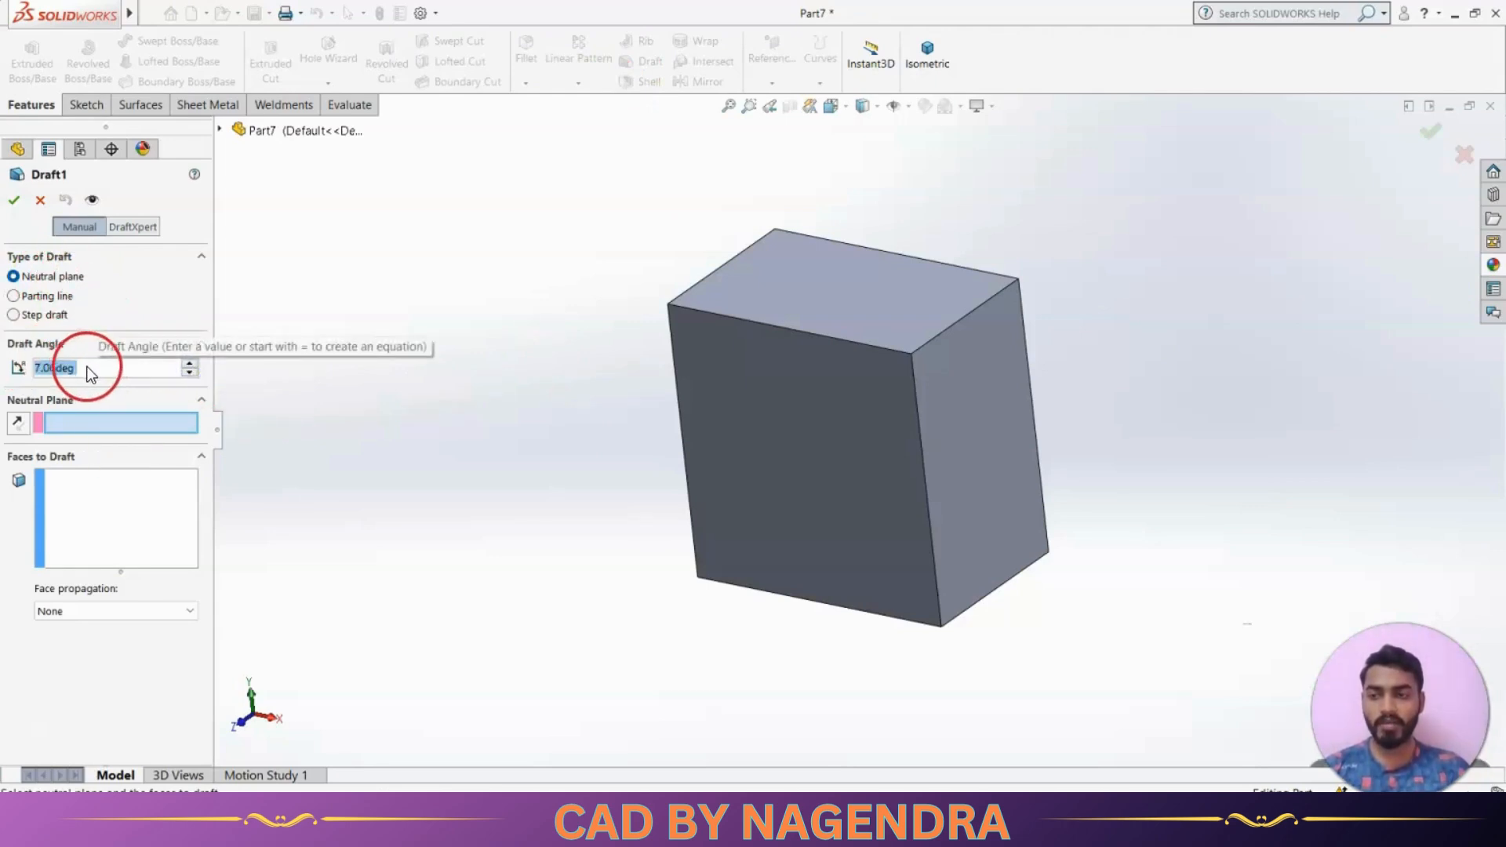
{"action": "left_click", "coordinate": [118, 524]}
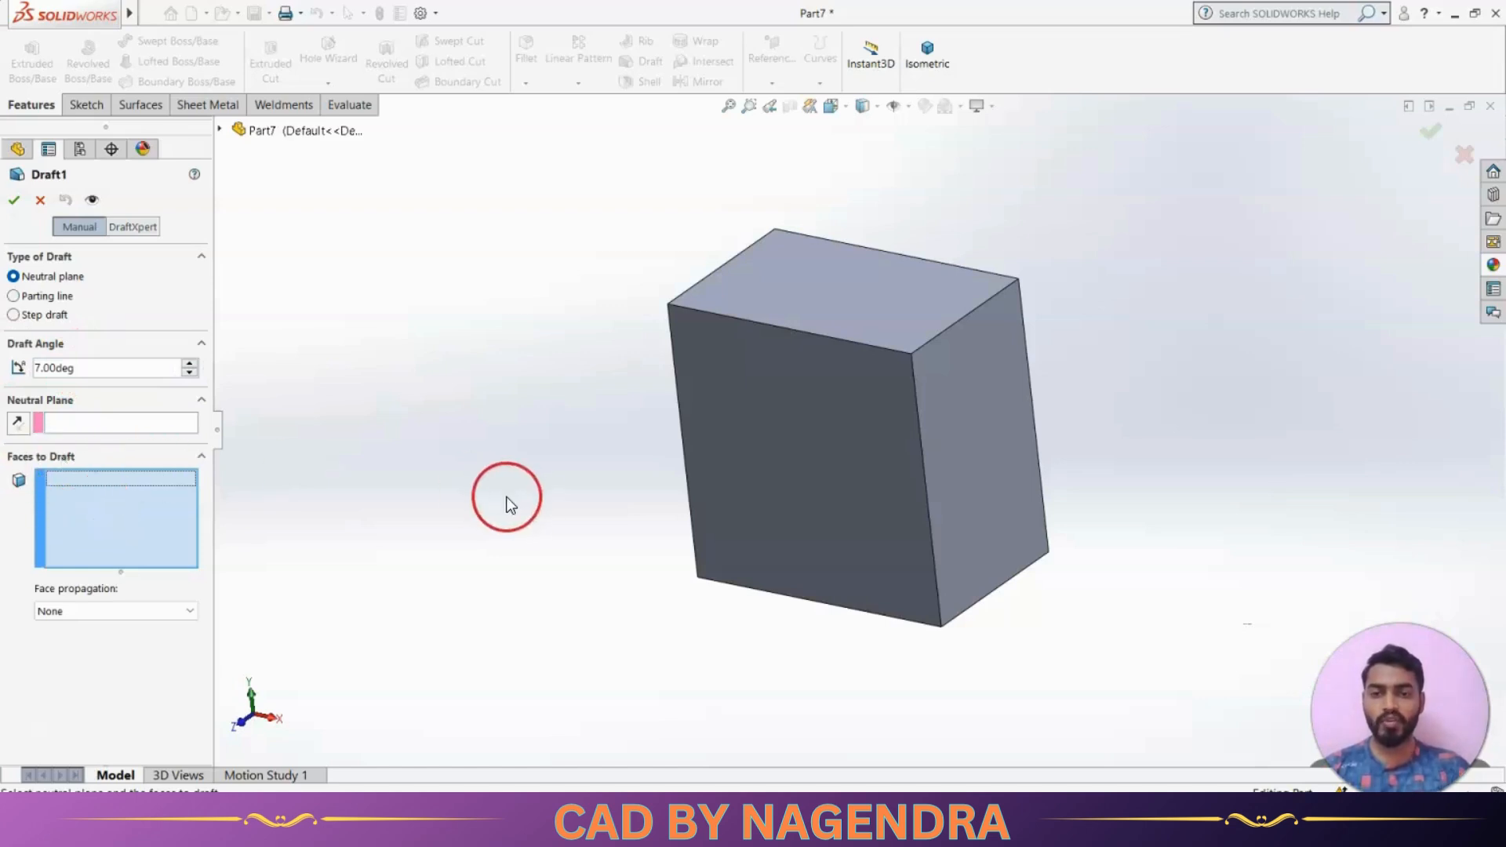
{"action": "middle_click_drag", "start_coordinate": [507, 503], "coordinate": [533, 501]}
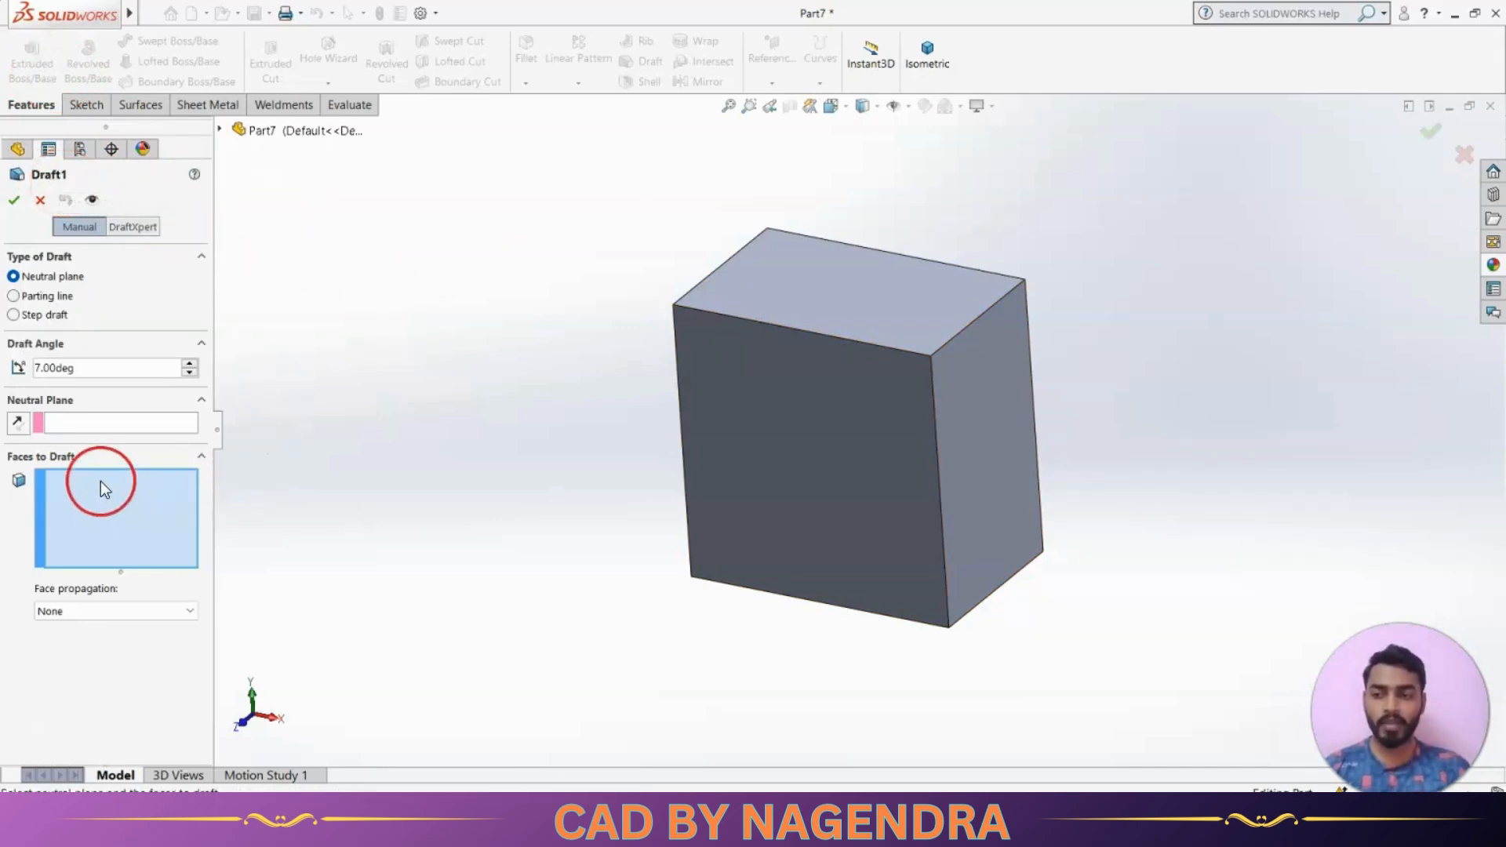
{"action": "left_click", "coordinate": [975, 406]}
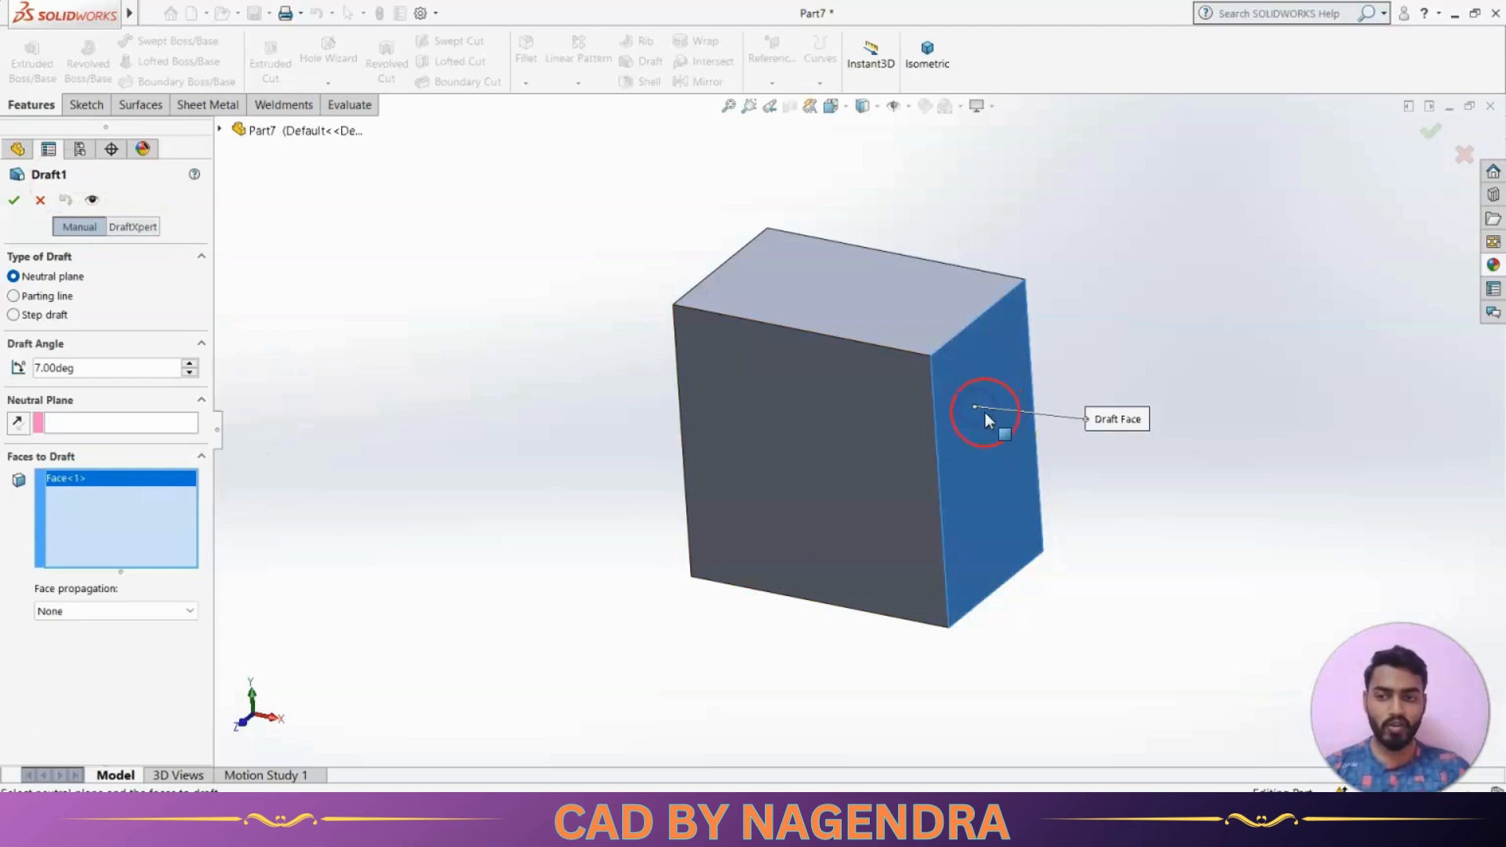
{"action": "left_click", "coordinate": [105, 425]}
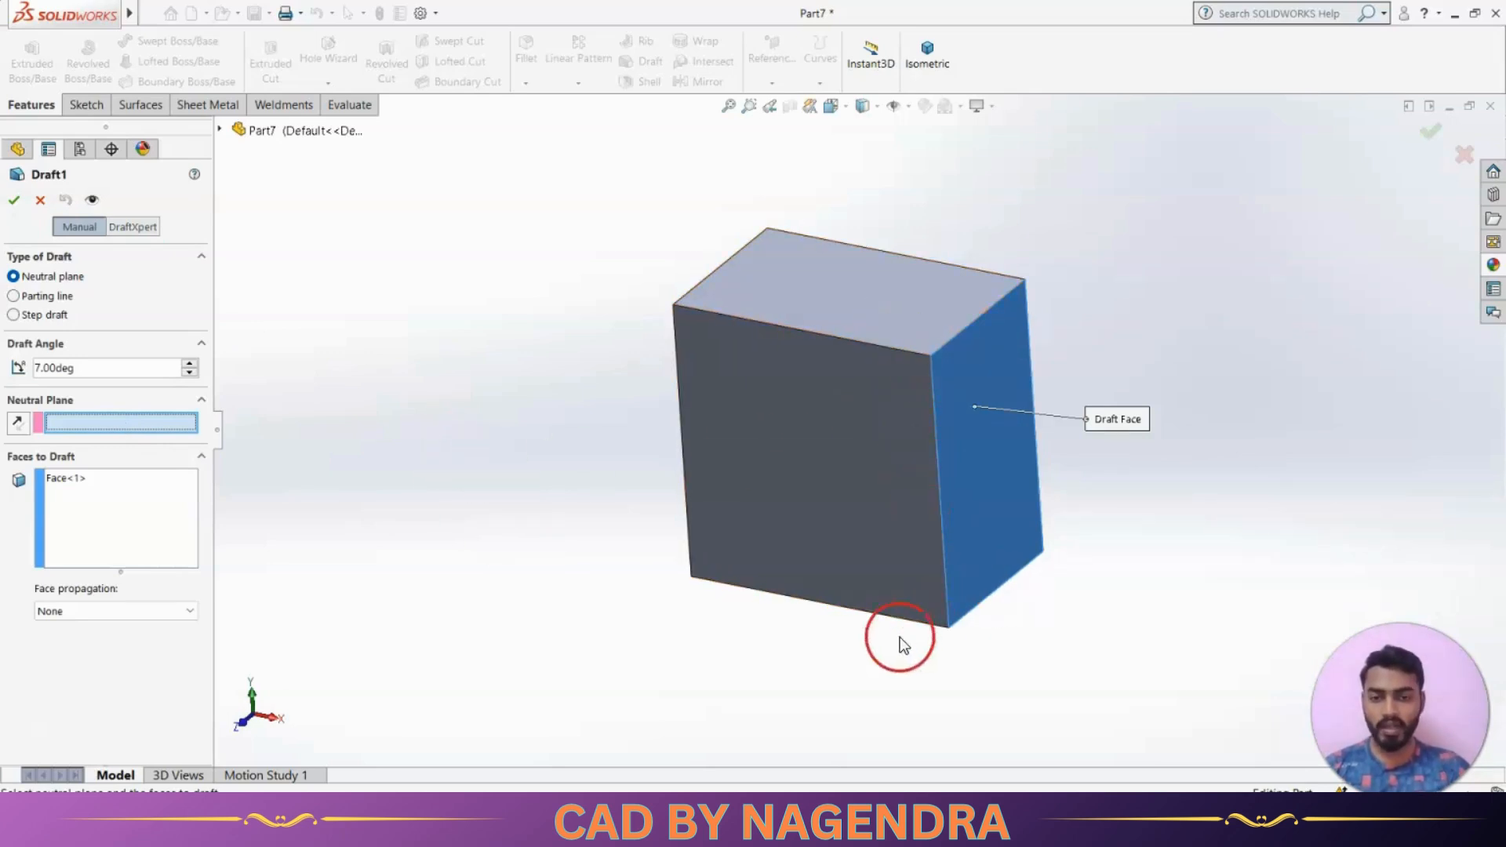
{"action": "left_click", "coordinate": [830, 289]}
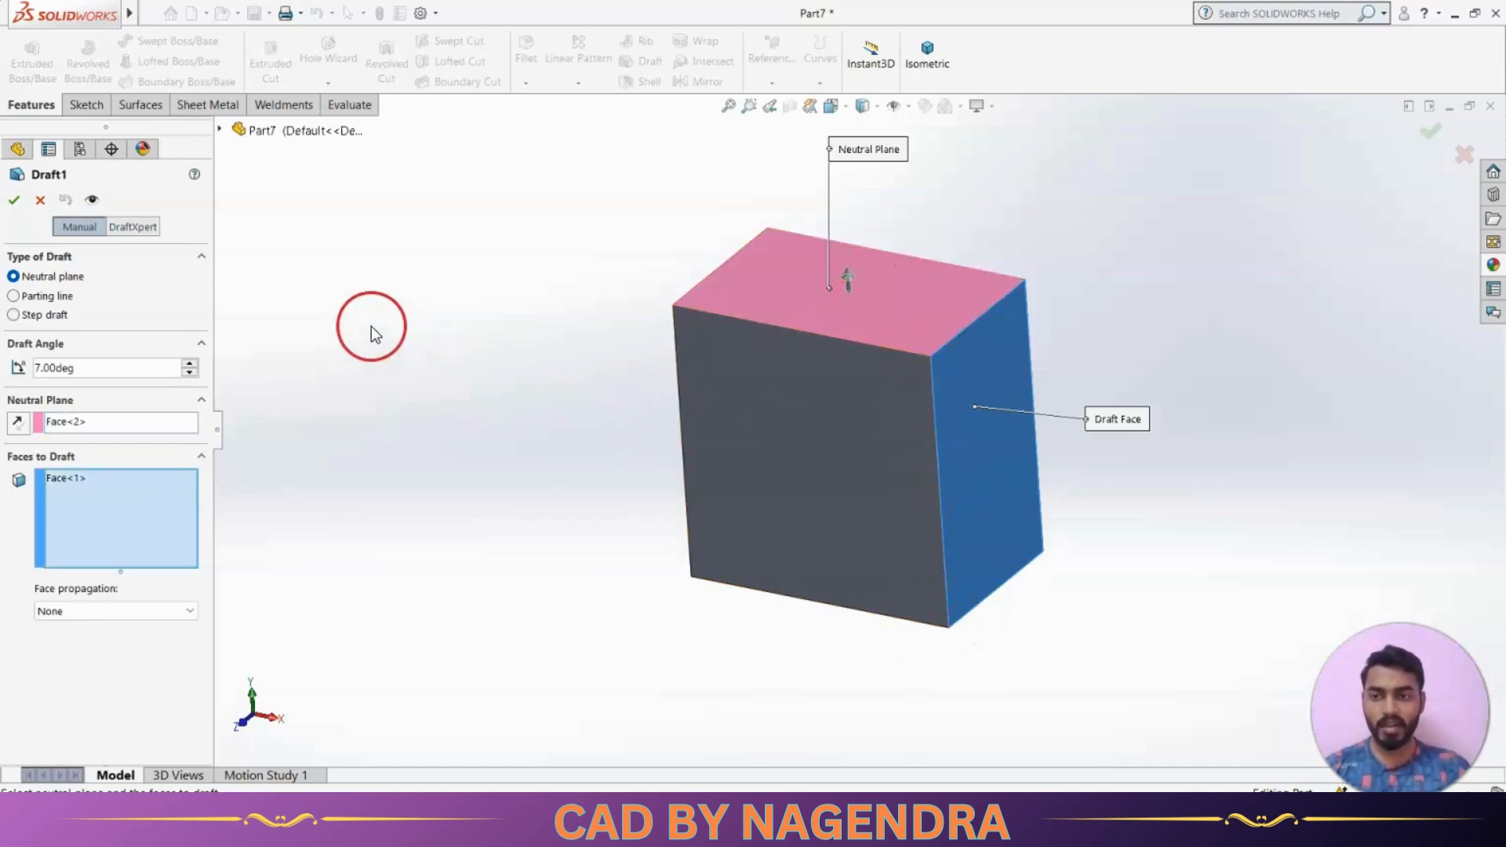
{"action": "left_click", "coordinate": [13, 199]}
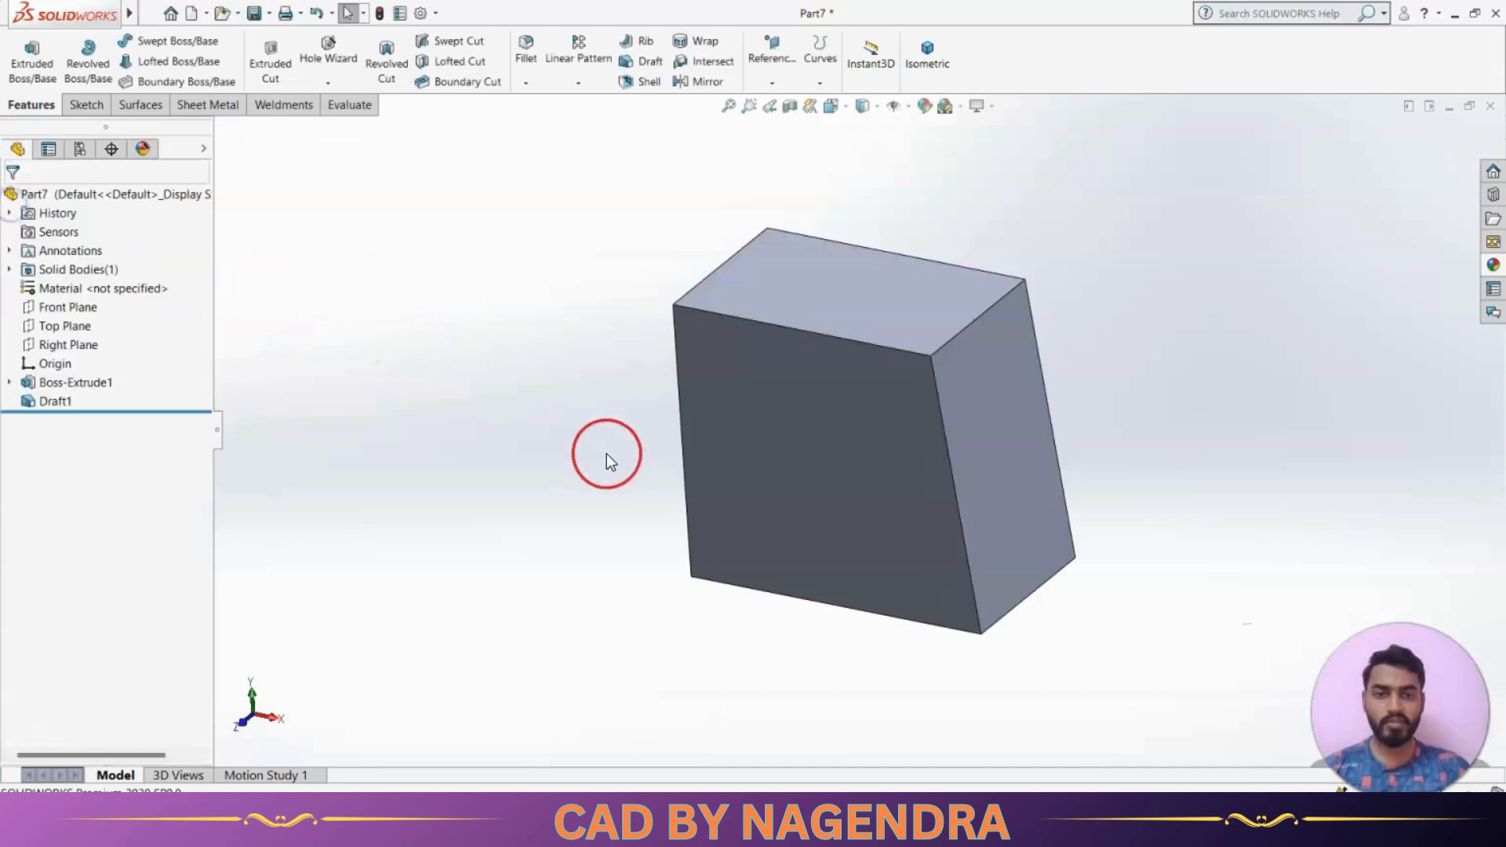
{"action": "middle_click_drag", "start_coordinate": [665, 553], "coordinate": [773, 444]}
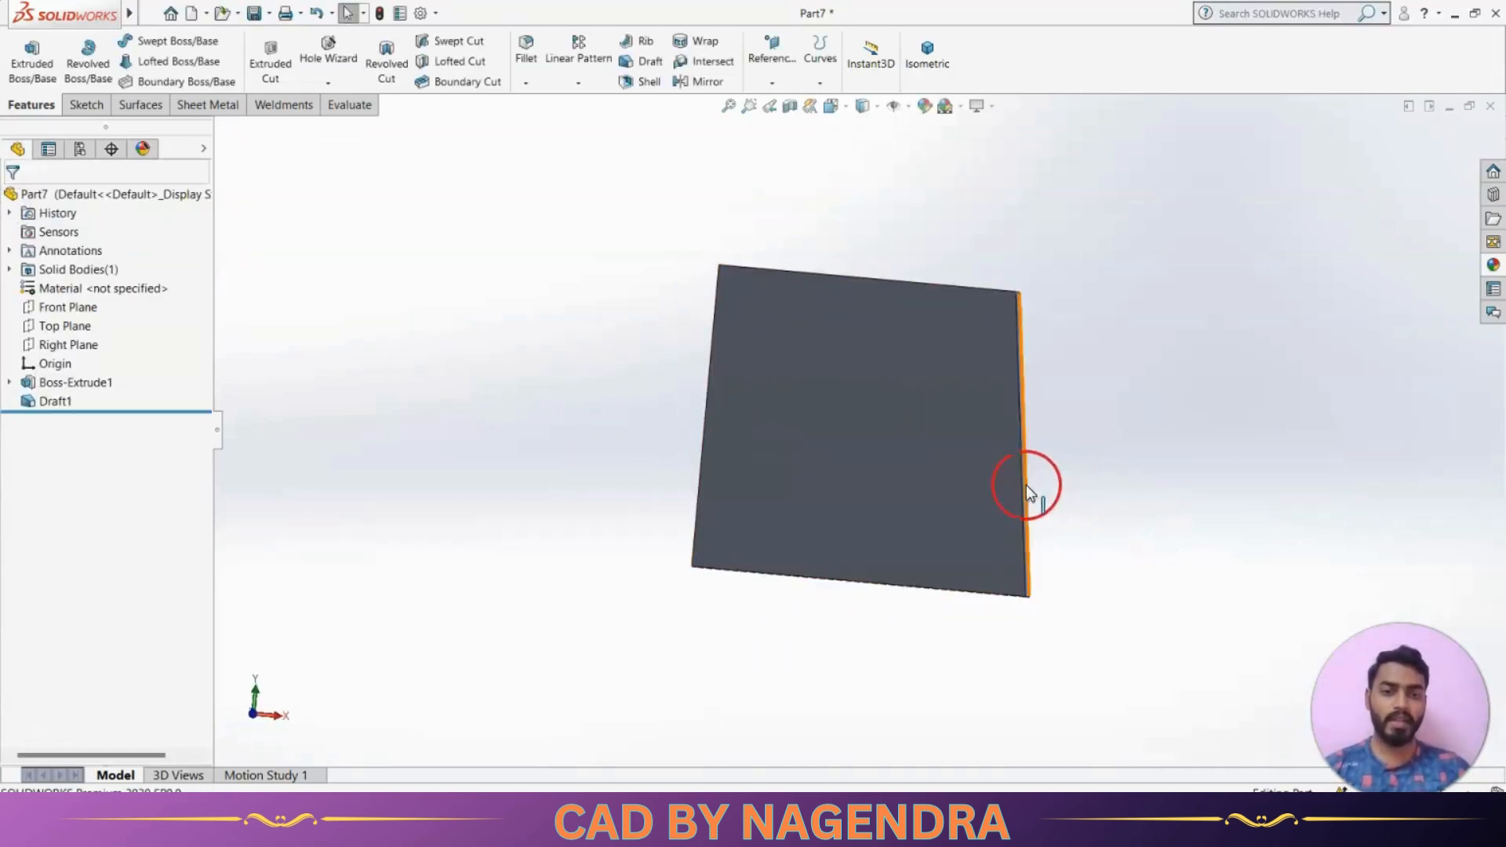
Edit the draft feature and reverse its direction relative to the top neutral face.
{"action": "left_click", "coordinate": [69, 402]}
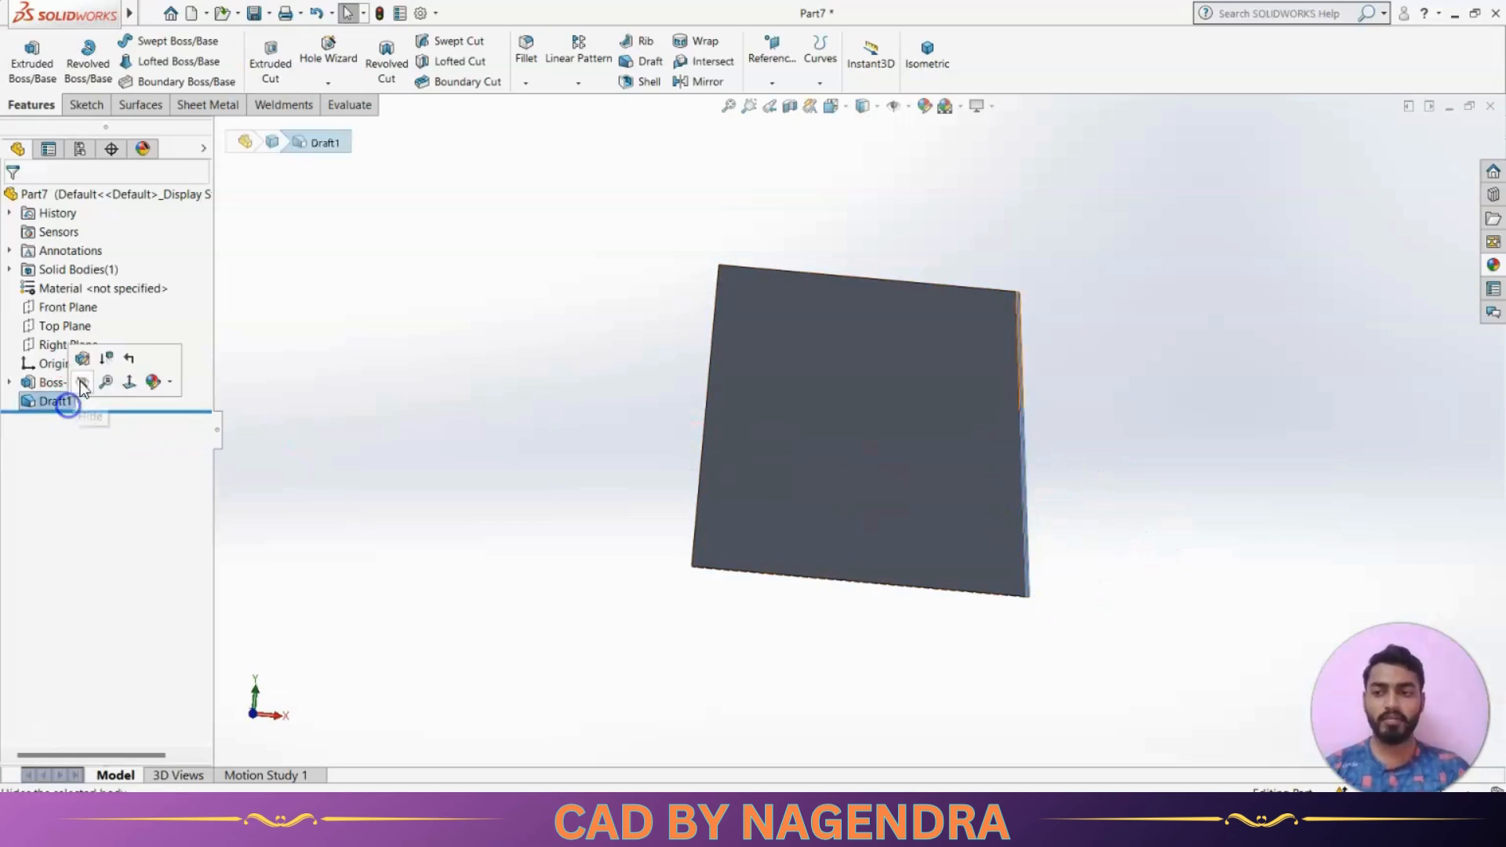
{"action": "left_click", "coordinate": [82, 362]}
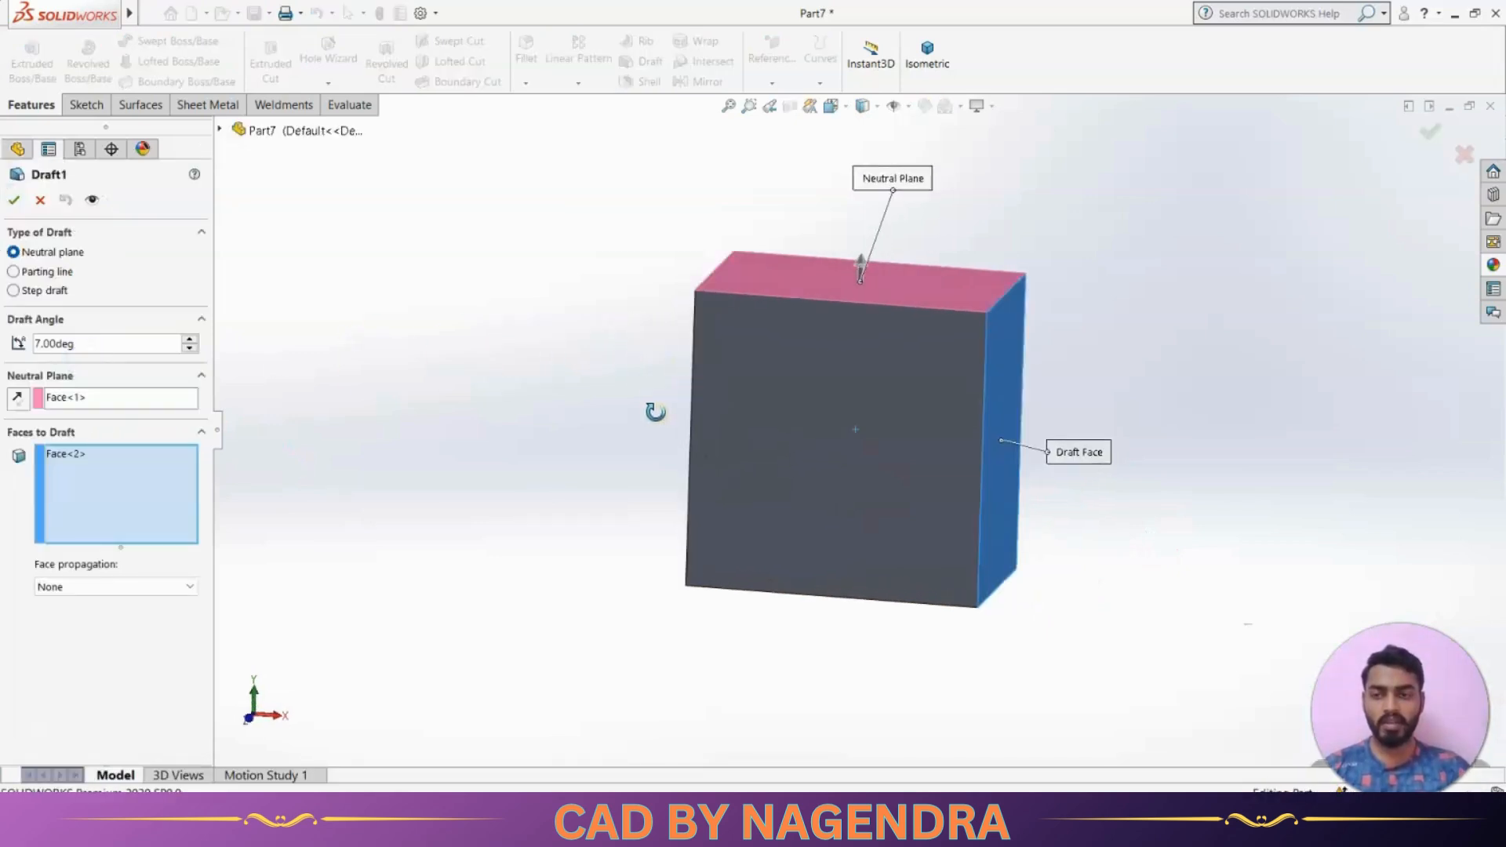
{"action": "left_click", "coordinate": [163, 443]}
{"action": "left_click", "coordinate": [121, 398]}
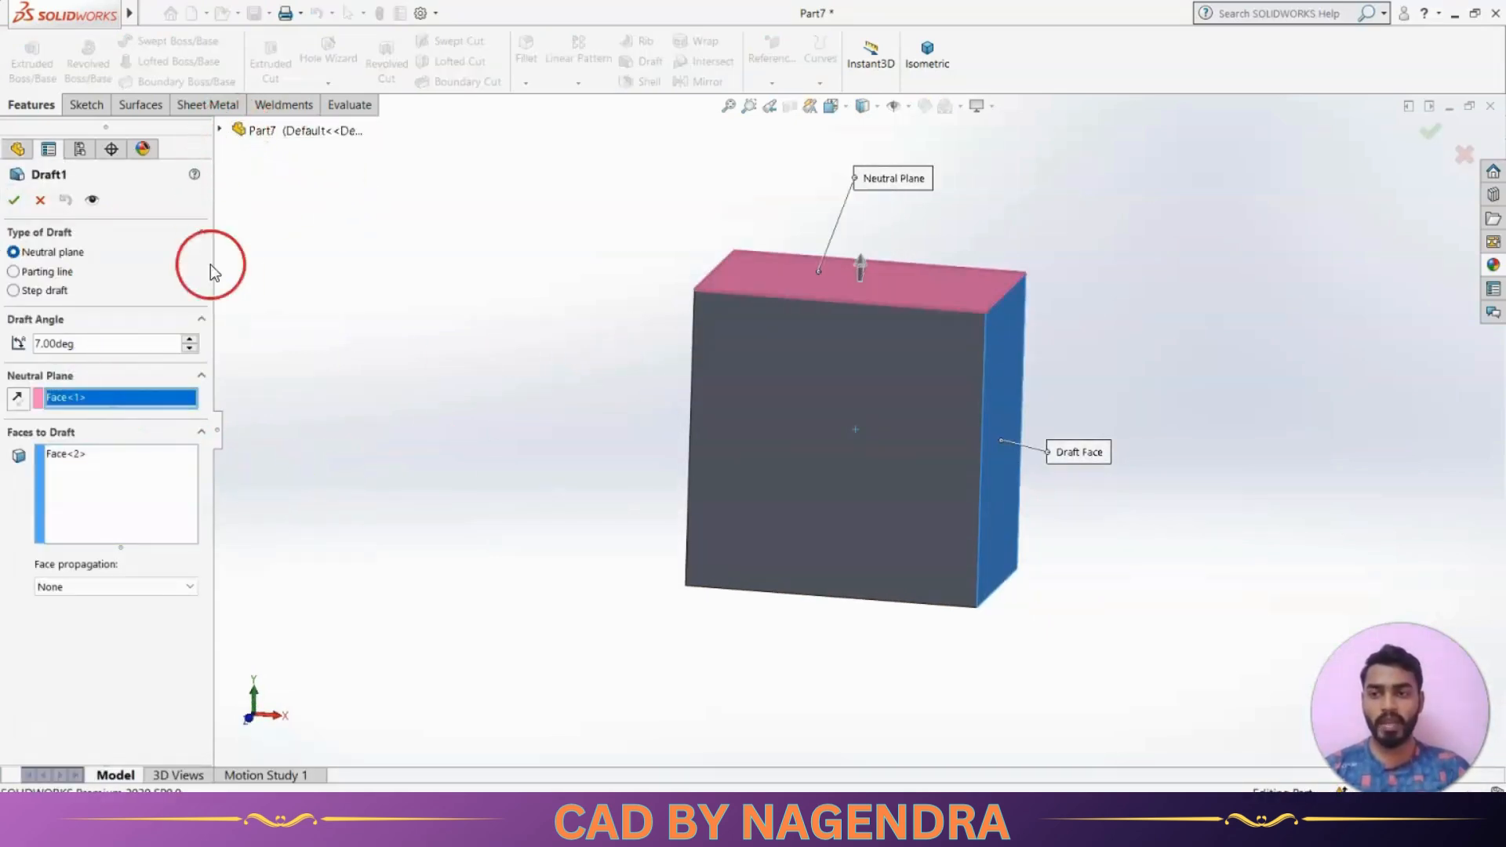
{"action": "left_click", "coordinate": [17, 398]}
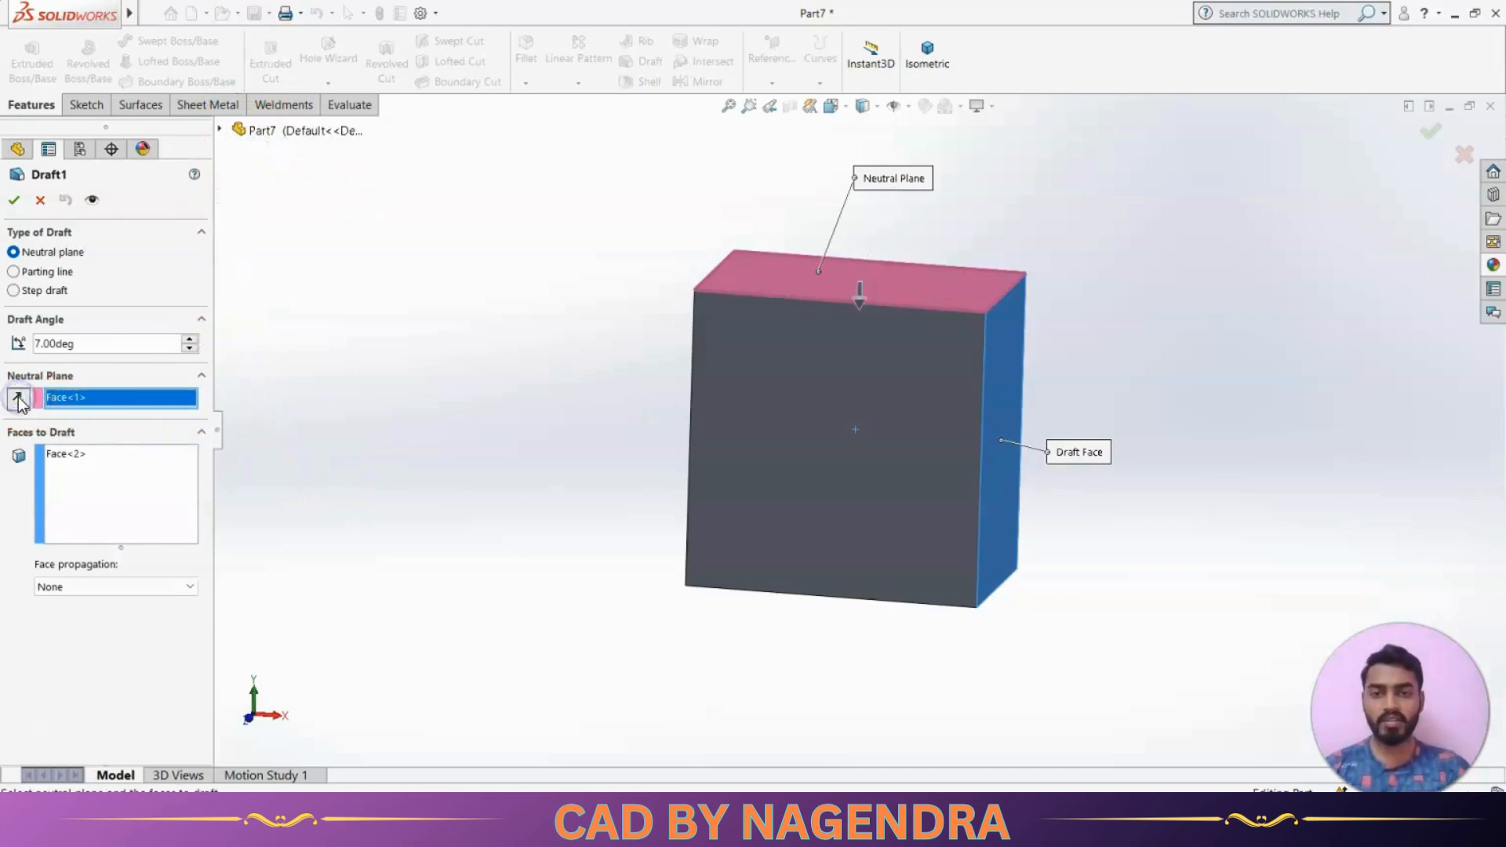
{"action": "left_click", "coordinate": [14, 199]}
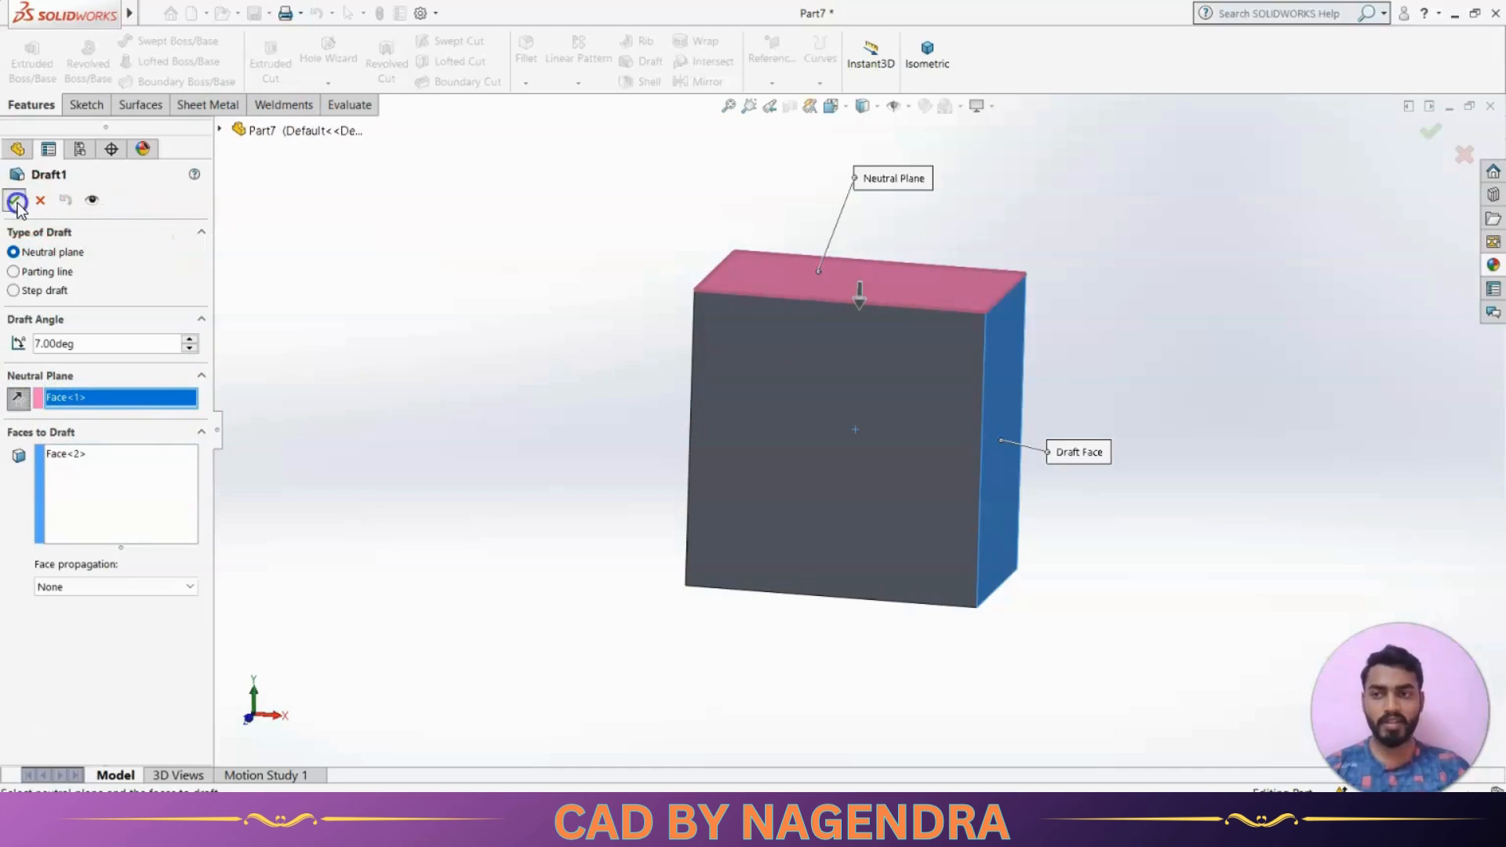
{"action": "middle_click_drag", "start_coordinate": [1154, 430], "coordinate": [1178, 389]}
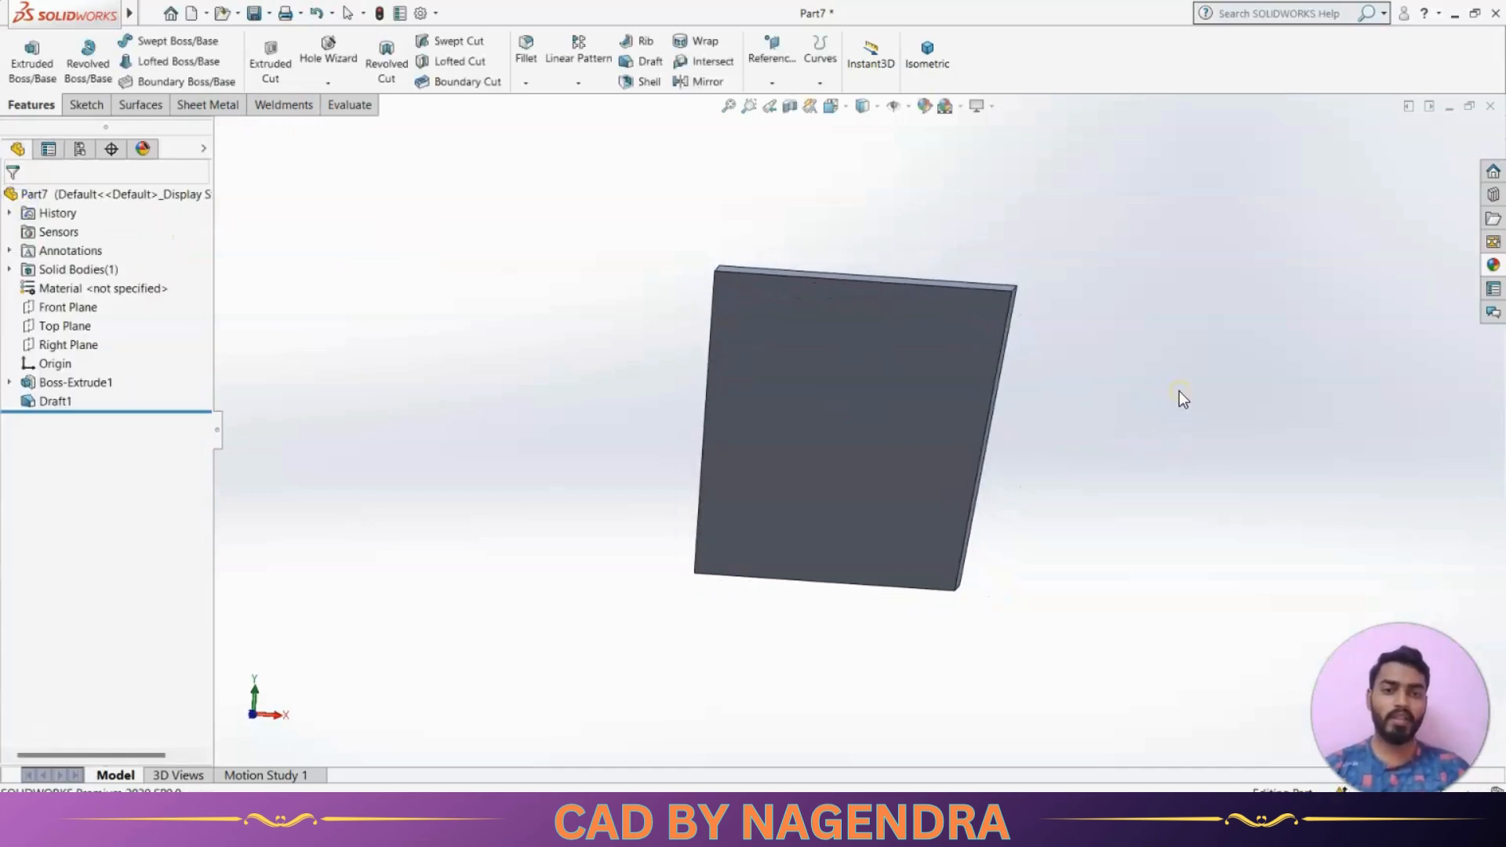
Change the draft to the Parting line type, with the four edges of the top face as parting lines.
{"action": "left_click", "coordinate": [50, 405]}
{"action": "left_click", "coordinate": [73, 345]}
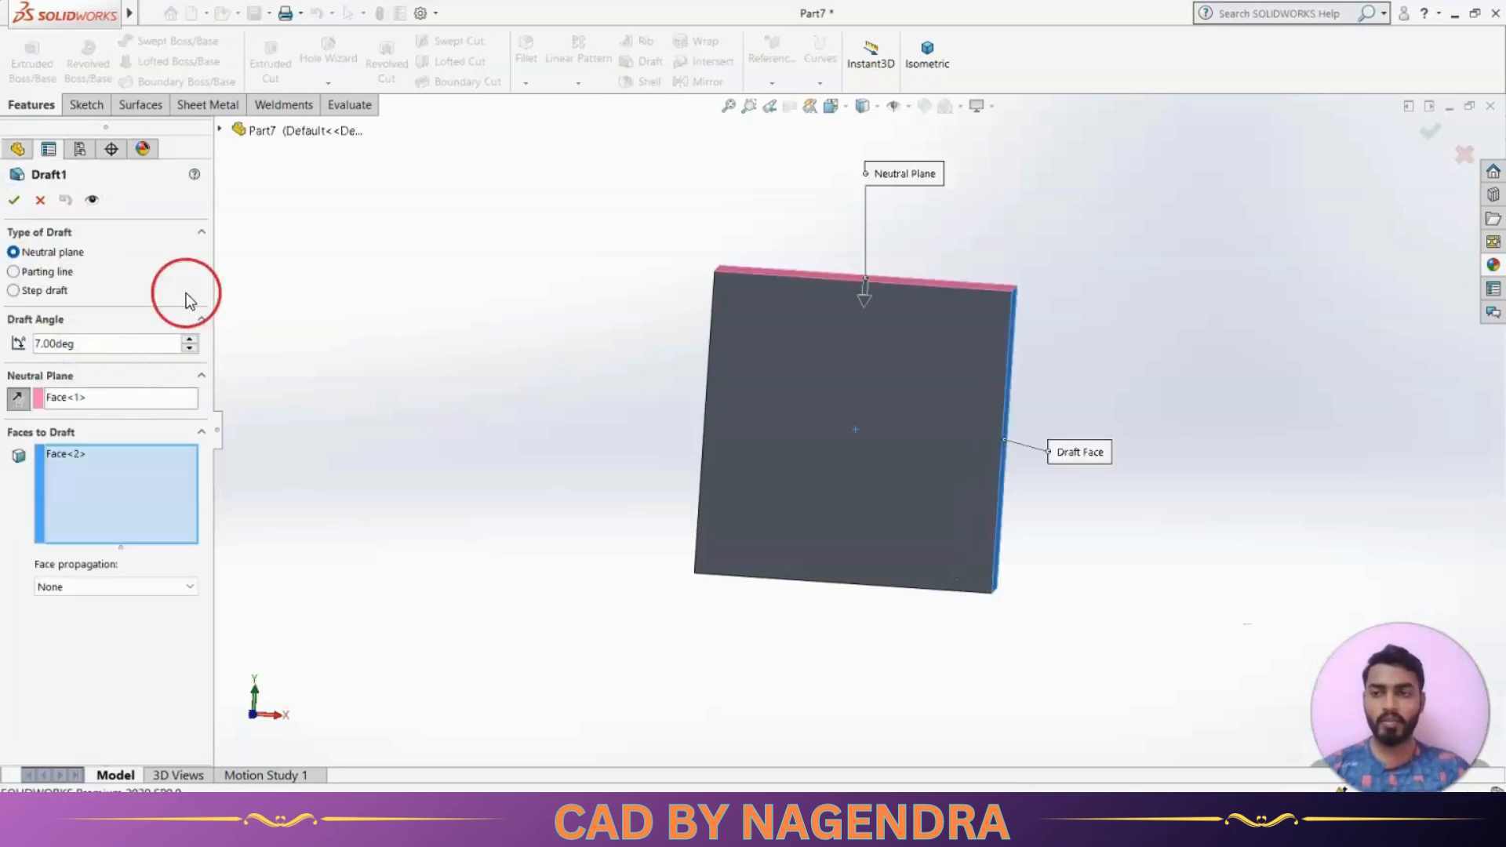
{"action": "middle_click_drag", "start_coordinate": [577, 369], "coordinate": [565, 440]}
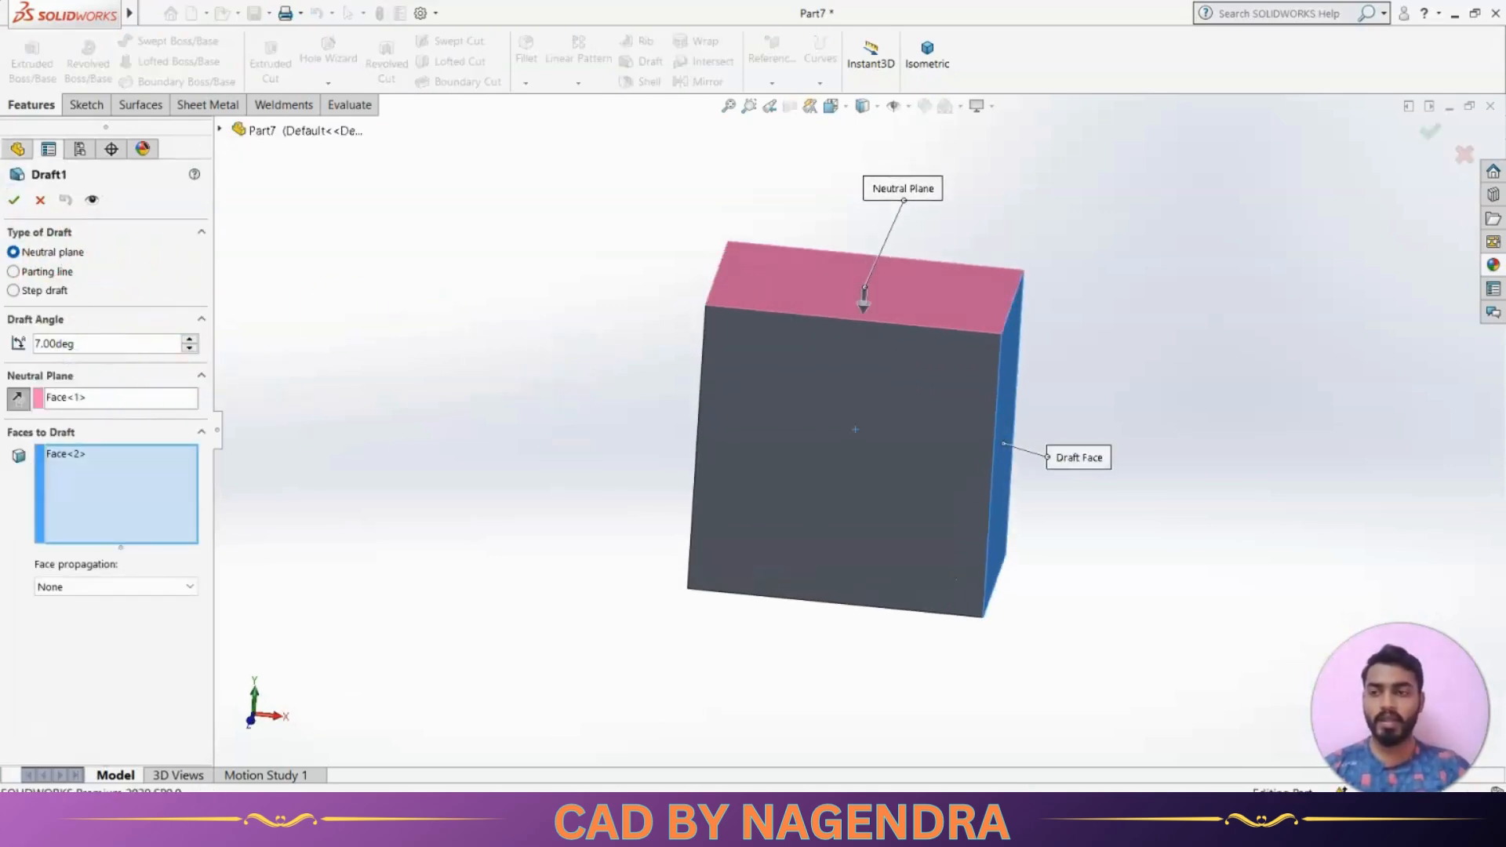
{"action": "left_click", "coordinate": [15, 272]}
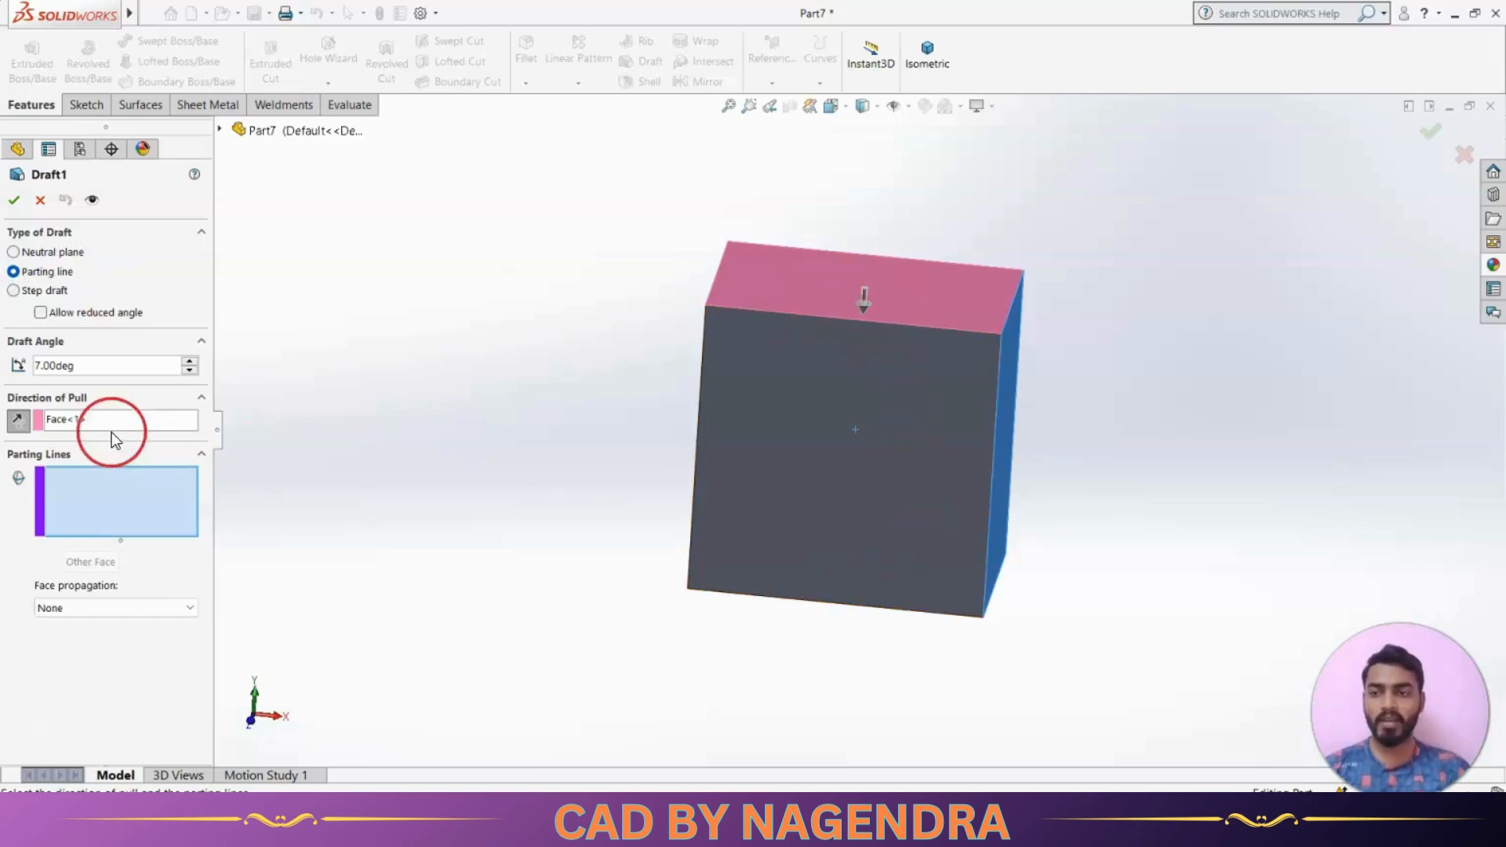
{"action": "left_click", "coordinate": [78, 417]}
{"action": "left_click", "coordinate": [100, 503]}
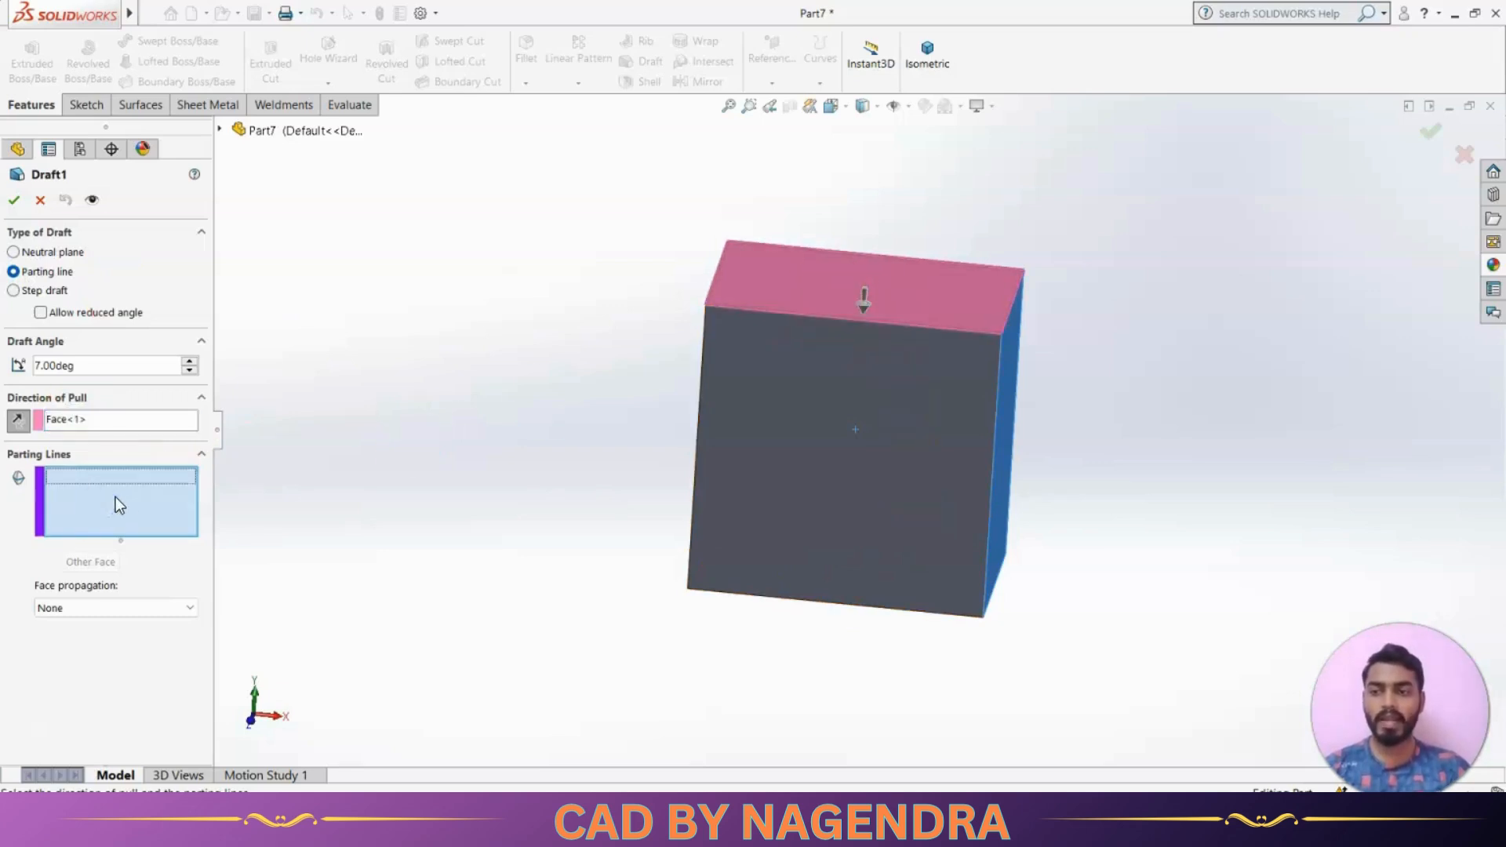
{"action": "left_click", "coordinate": [816, 317]}
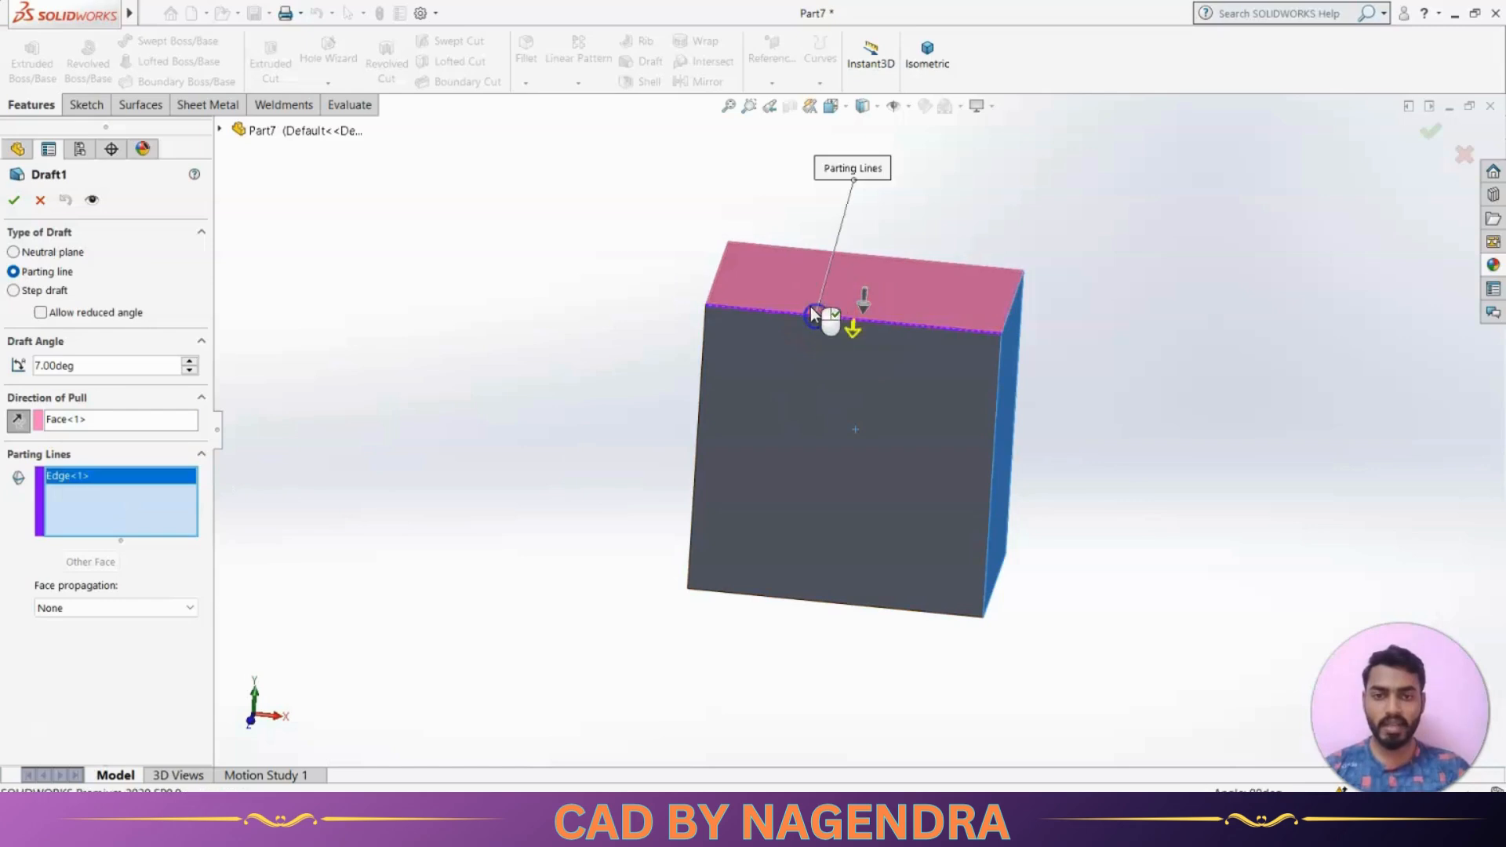
{"action": "left_click", "coordinate": [715, 281]}
{"action": "left_click", "coordinate": [766, 246]}
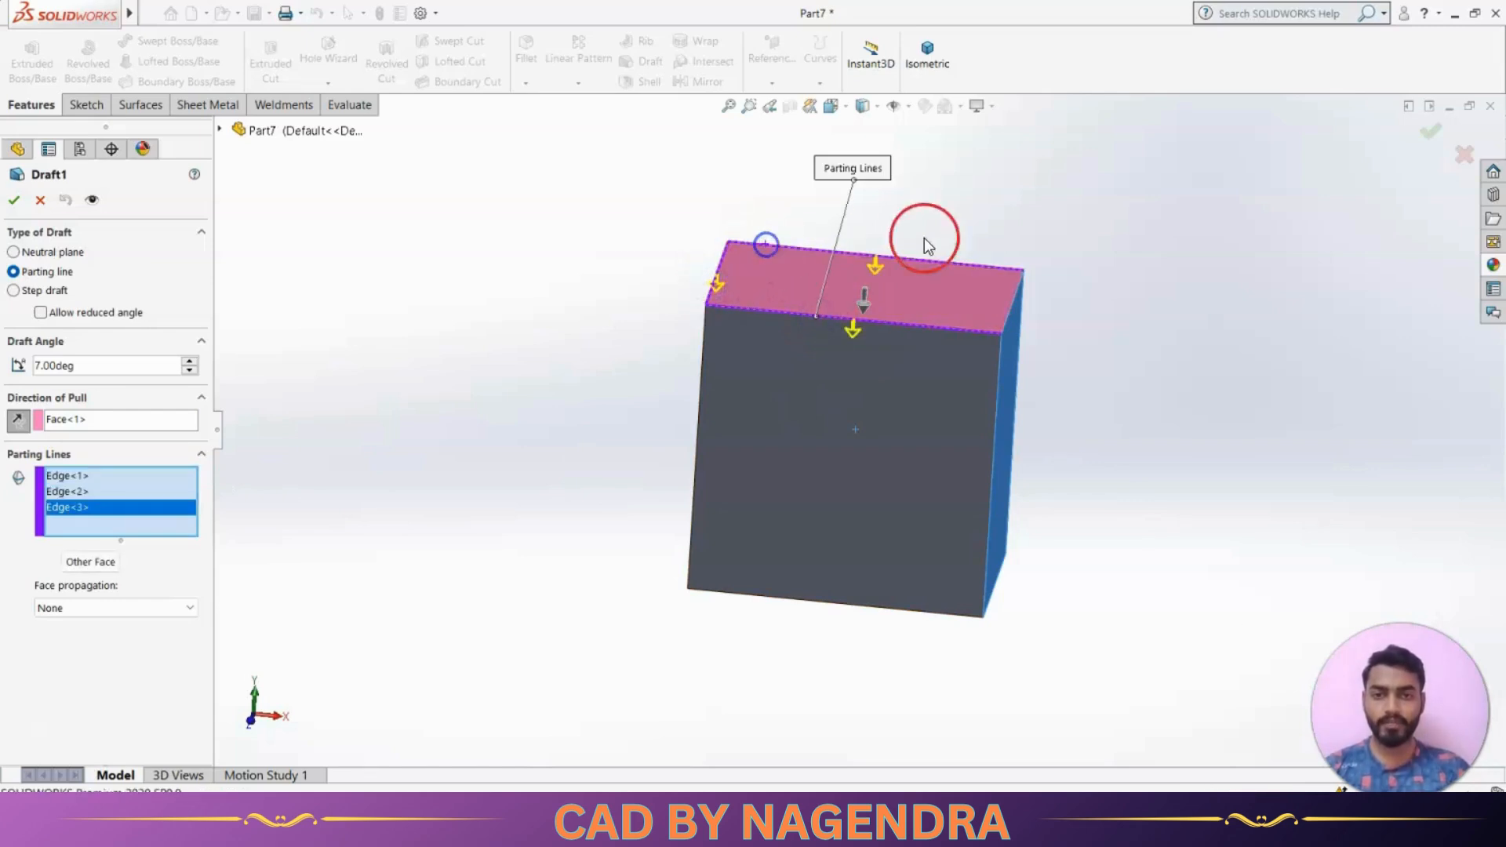
{"action": "left_click", "coordinate": [1010, 305]}
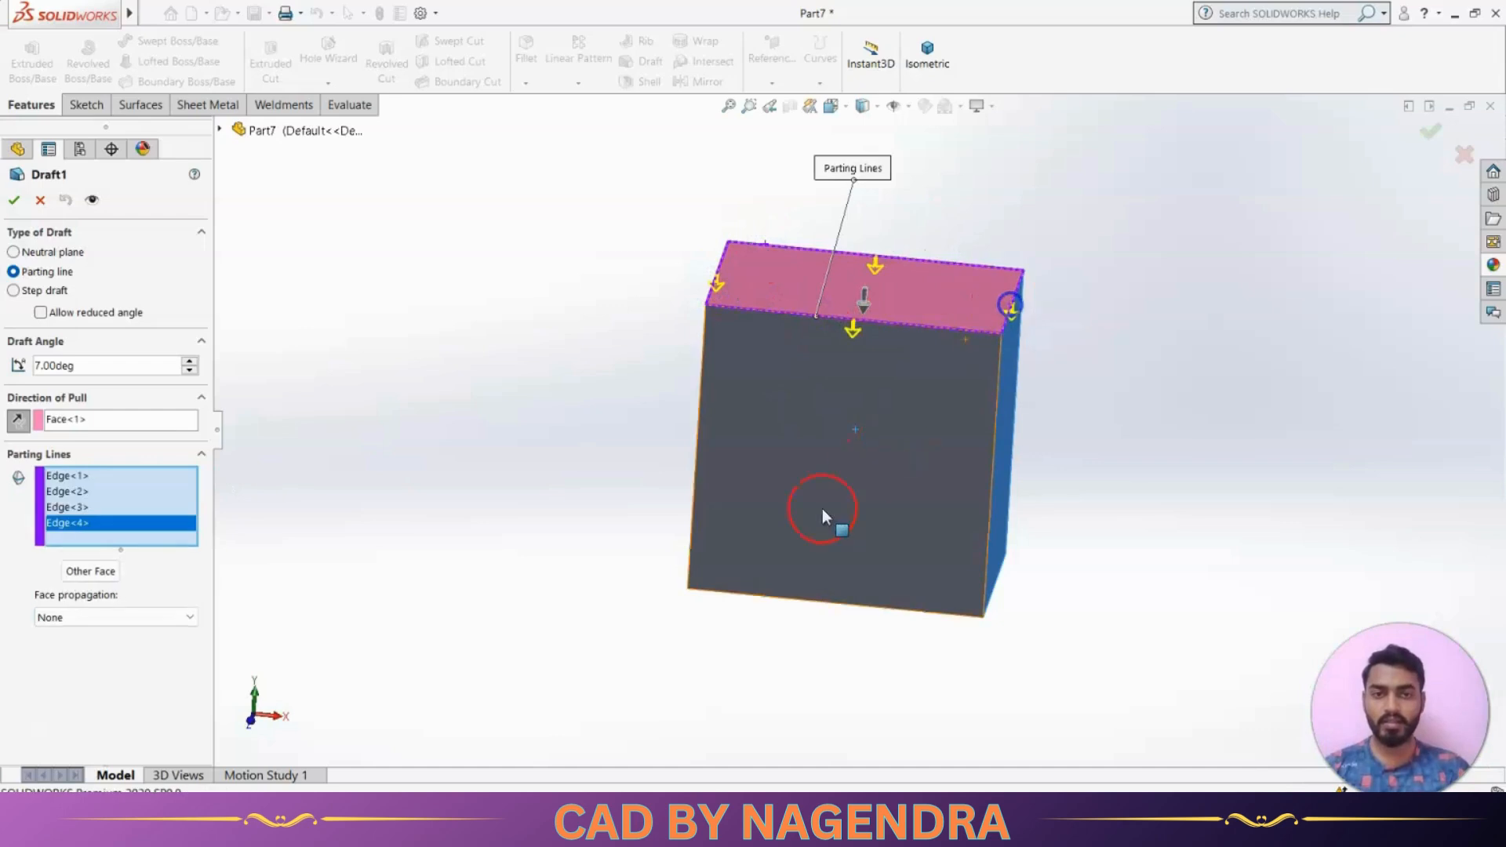
{"action": "left_click", "coordinate": [12, 201]}
{"action": "middle_click_drag", "start_coordinate": [653, 566], "coordinate": [723, 578]}
{"action": "middle_click_drag", "start_coordinate": [855, 515], "coordinate": [999, 346]}
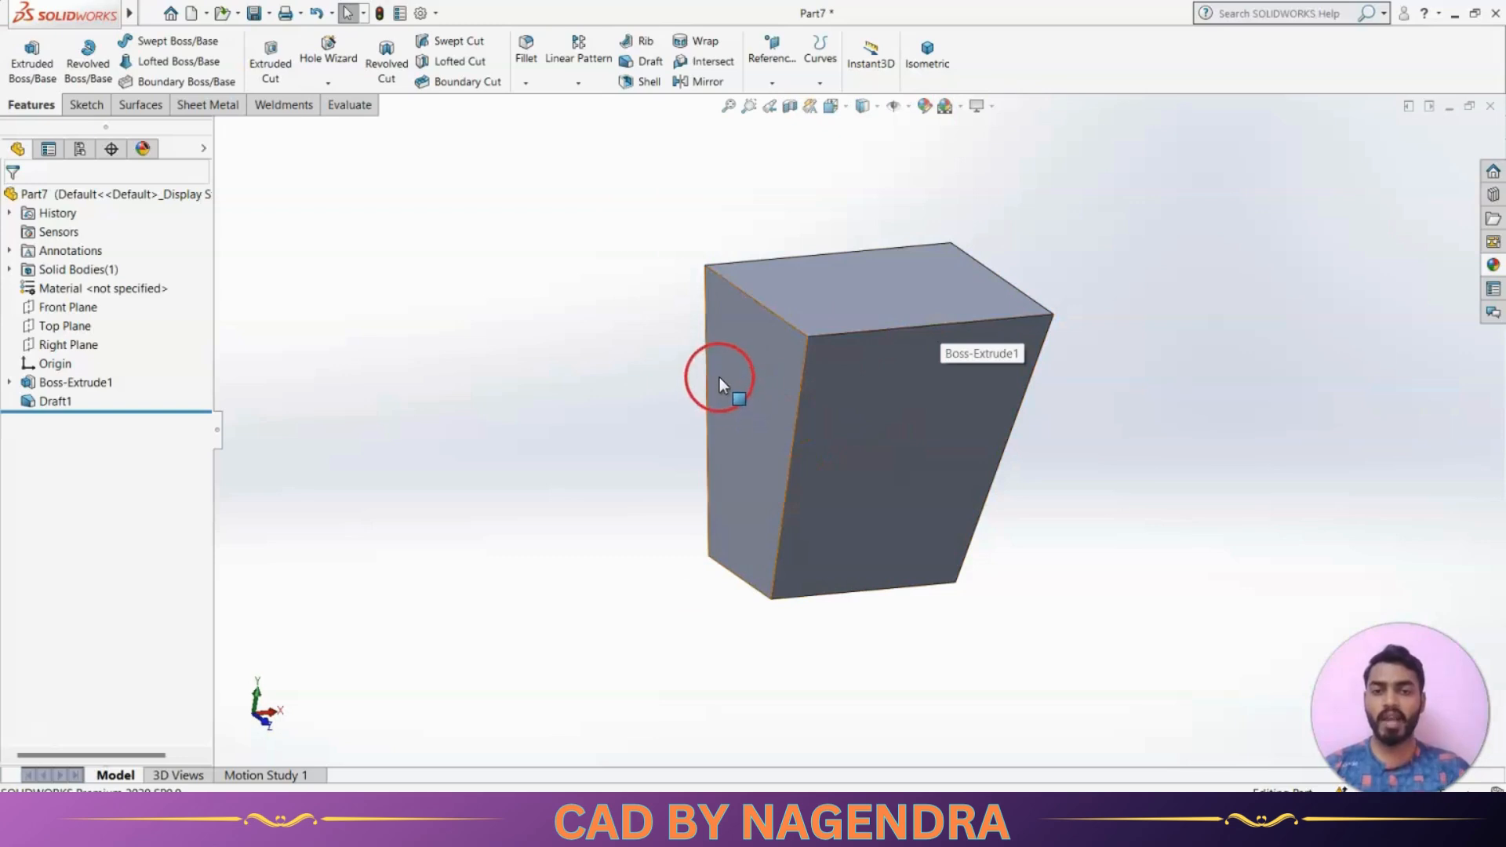
Review the draft's parting line settings, cancel the edit and undo the draft on the block.
{"action": "left_click", "coordinate": [71, 402]}
{"action": "left_click", "coordinate": [84, 363]}
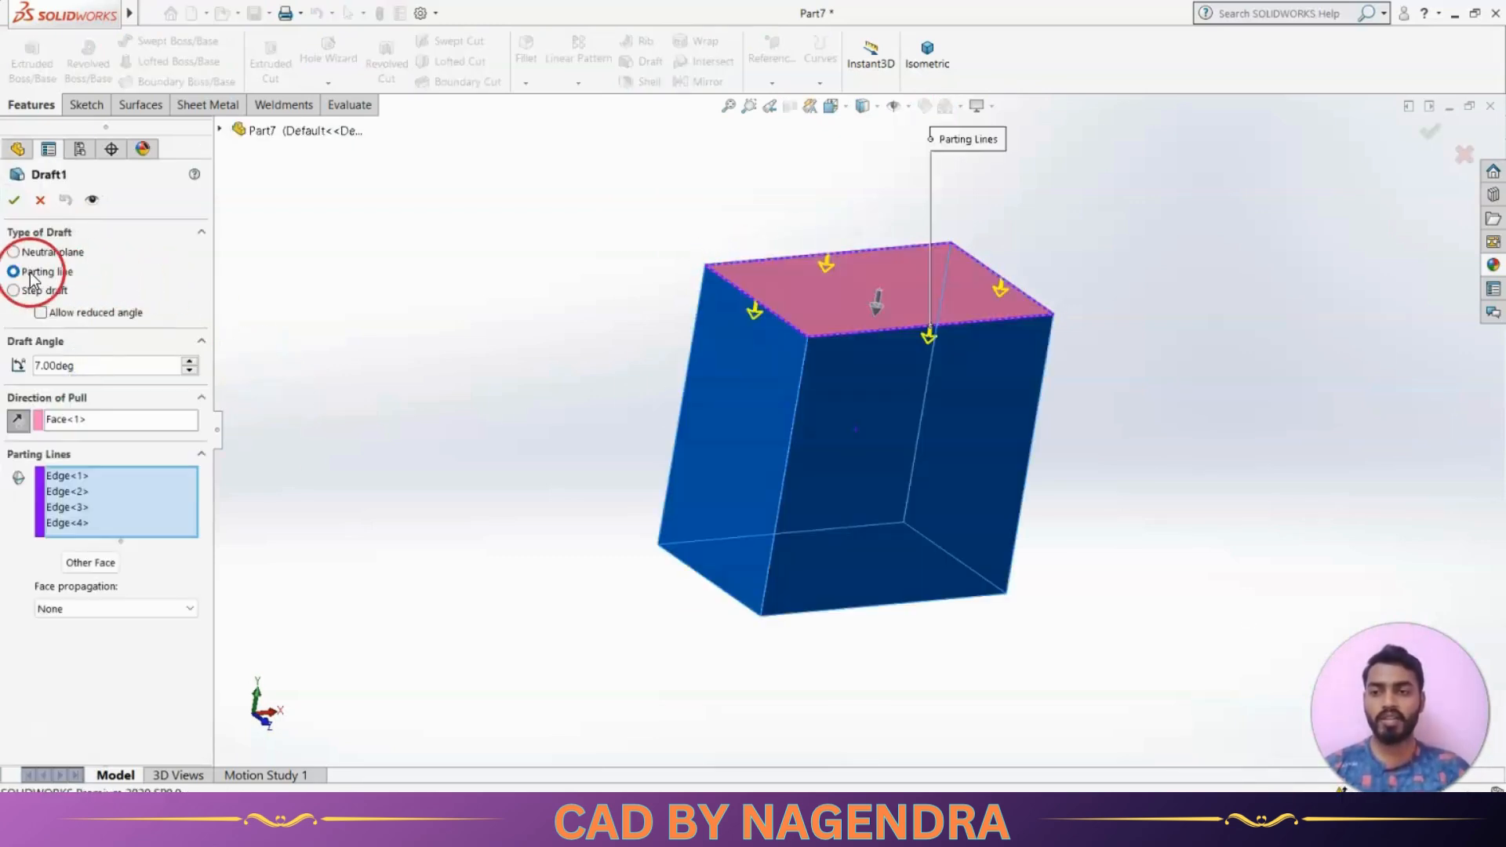
{"action": "middle_click_drag", "start_coordinate": [615, 554], "coordinate": [528, 528]}
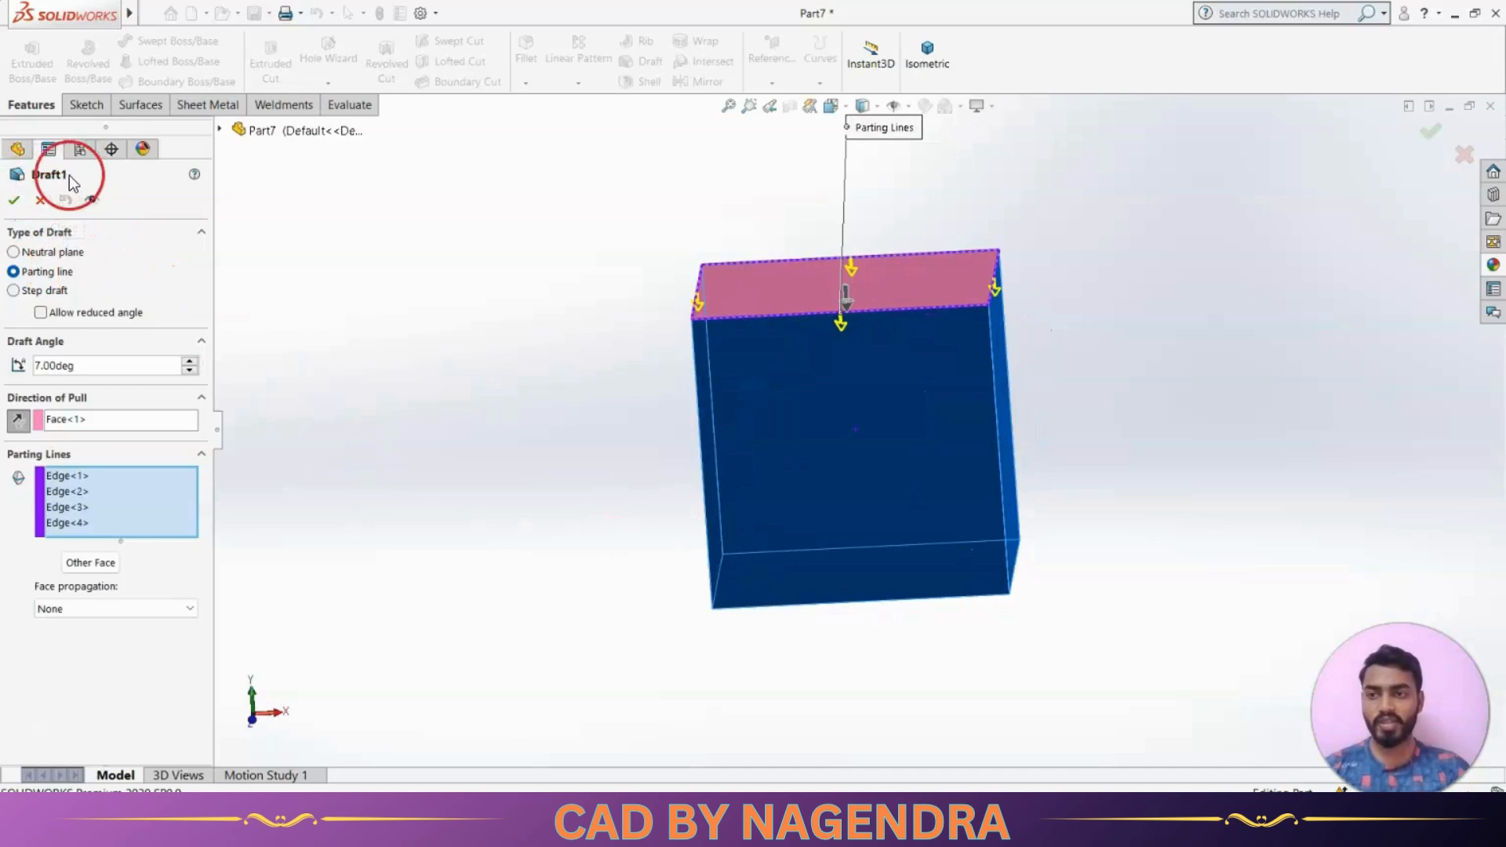
{"action": "left_click", "coordinate": [41, 199]}
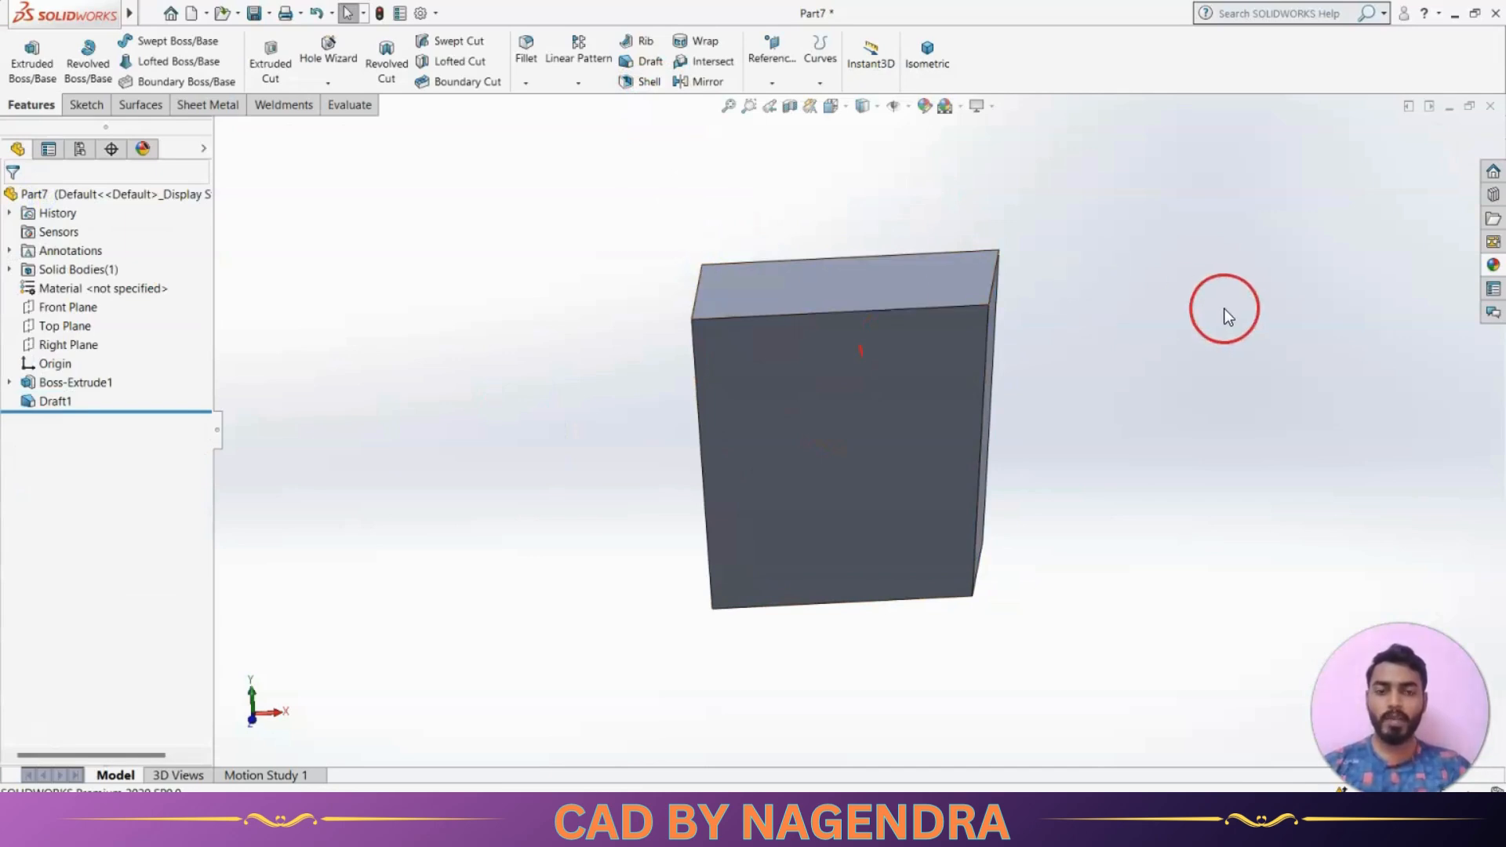
{"action": "key", "text": "ctrl+z"}
{"action": "middle_click_drag", "start_coordinate": [1222, 309], "coordinate": [1068, 354]}
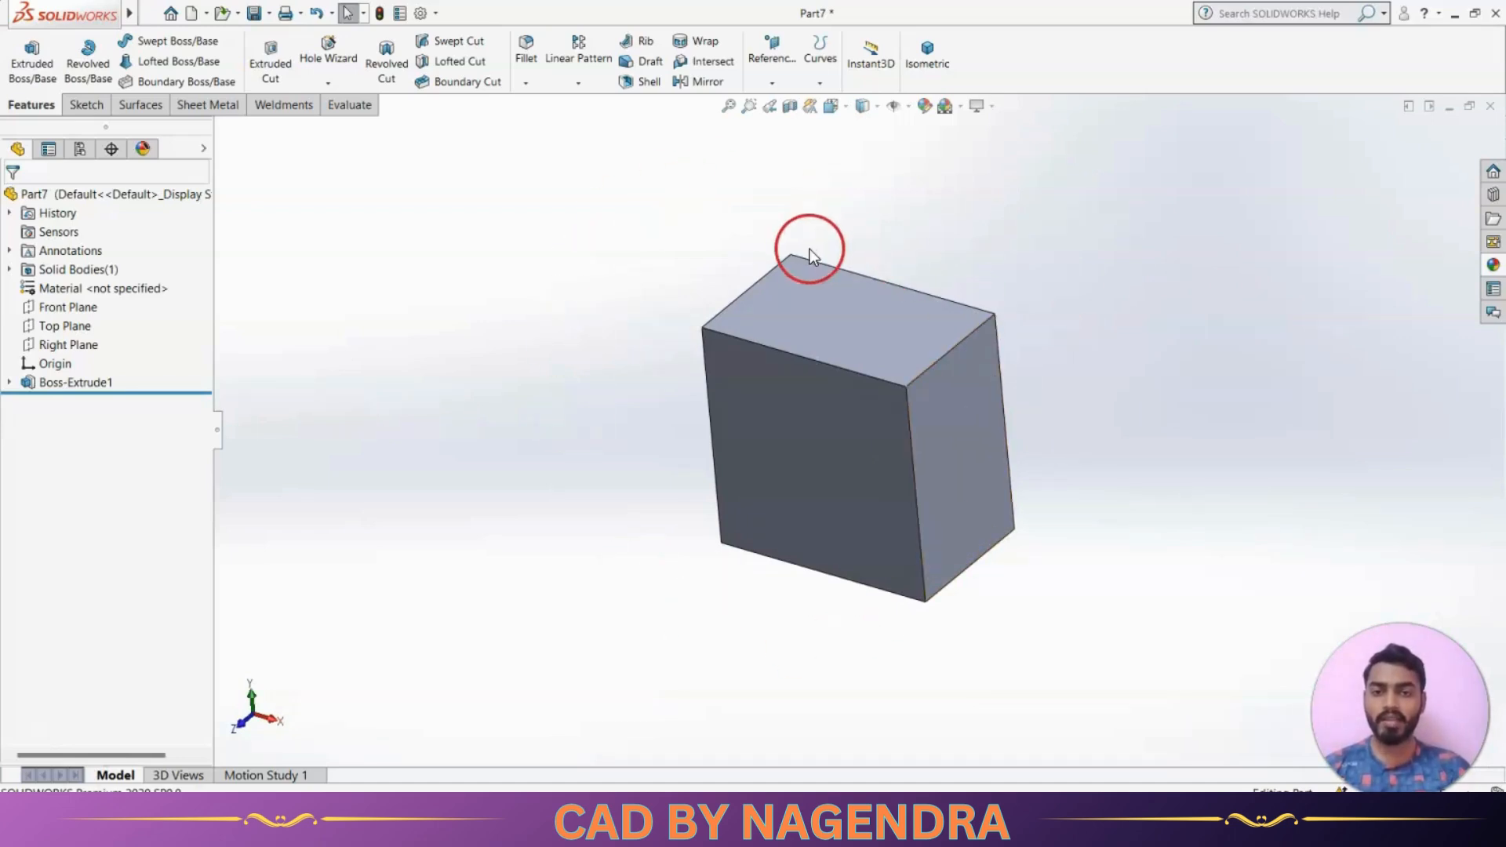
Shell the block with 10 mm walls, removing its top and front faces, with the preview shown.
{"action": "left_click", "coordinate": [927, 53]}
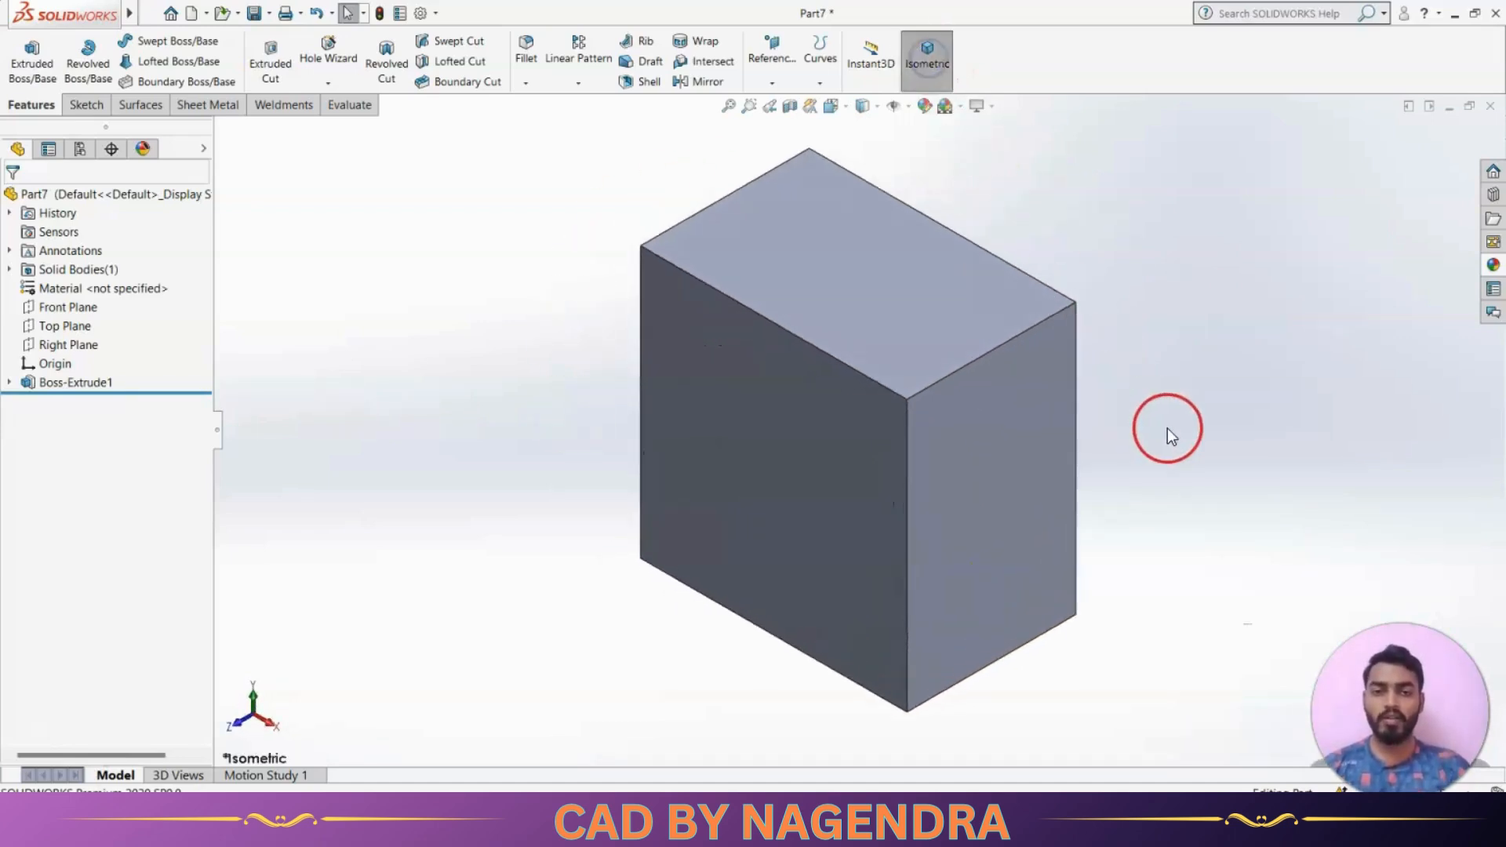
{"action": "middle_click_drag", "start_coordinate": [1156, 421], "coordinate": [1176, 379]}
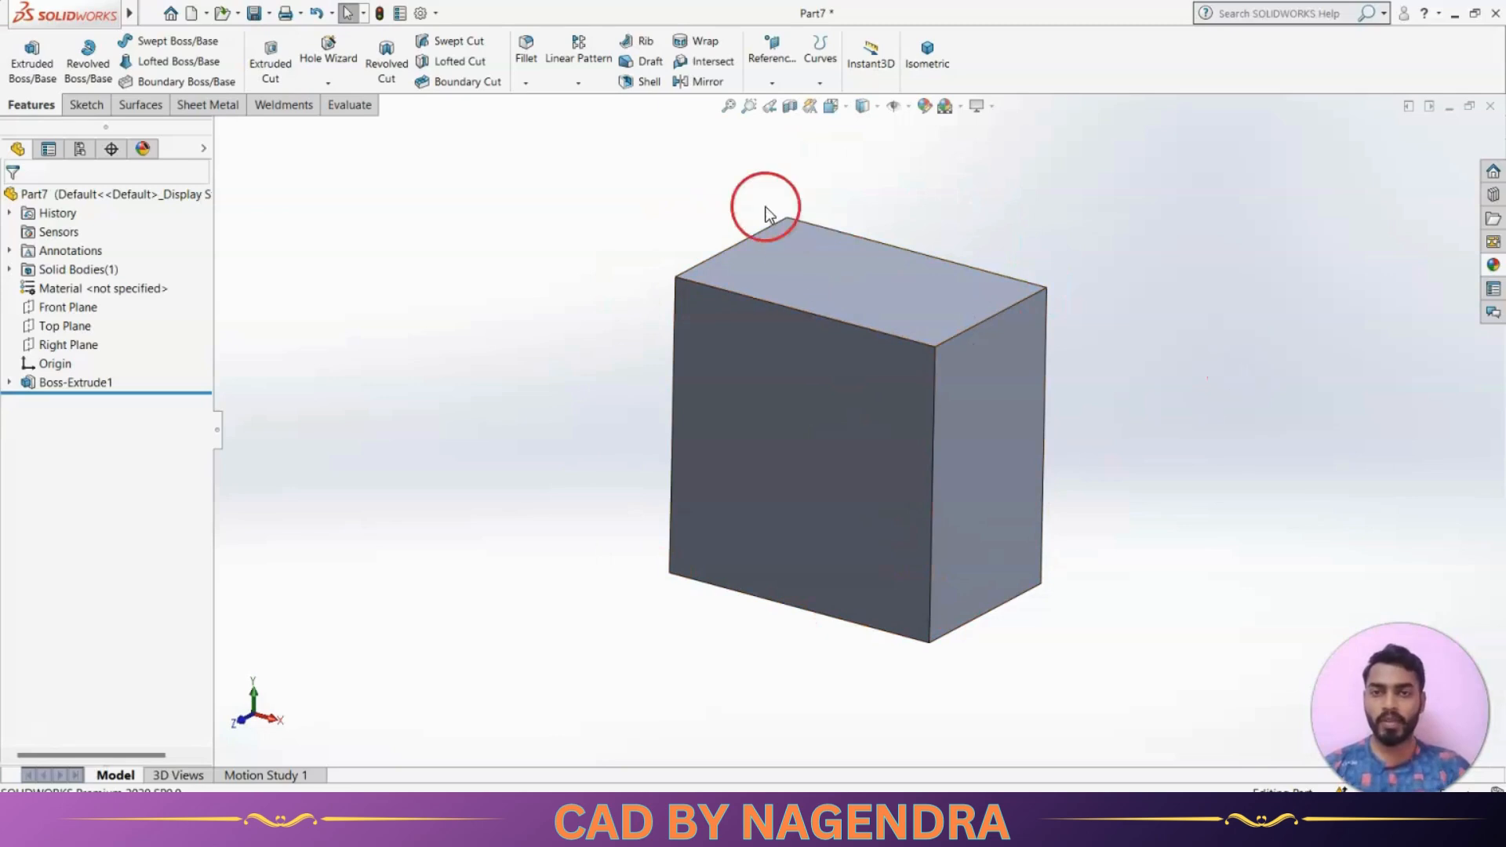
{"action": "left_click", "coordinate": [644, 81]}
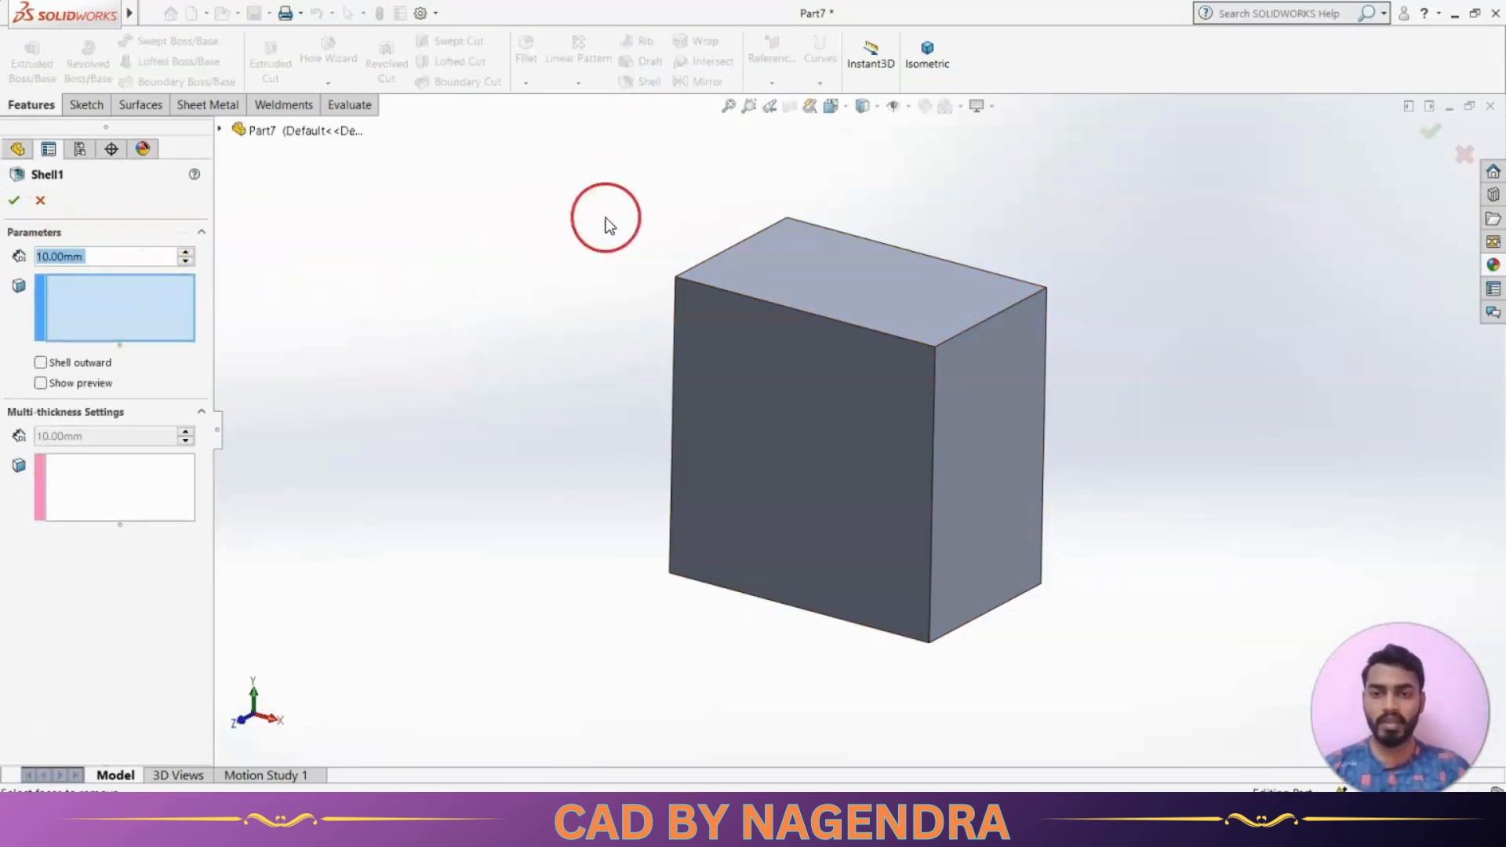
{"action": "left_click", "coordinate": [846, 290]}
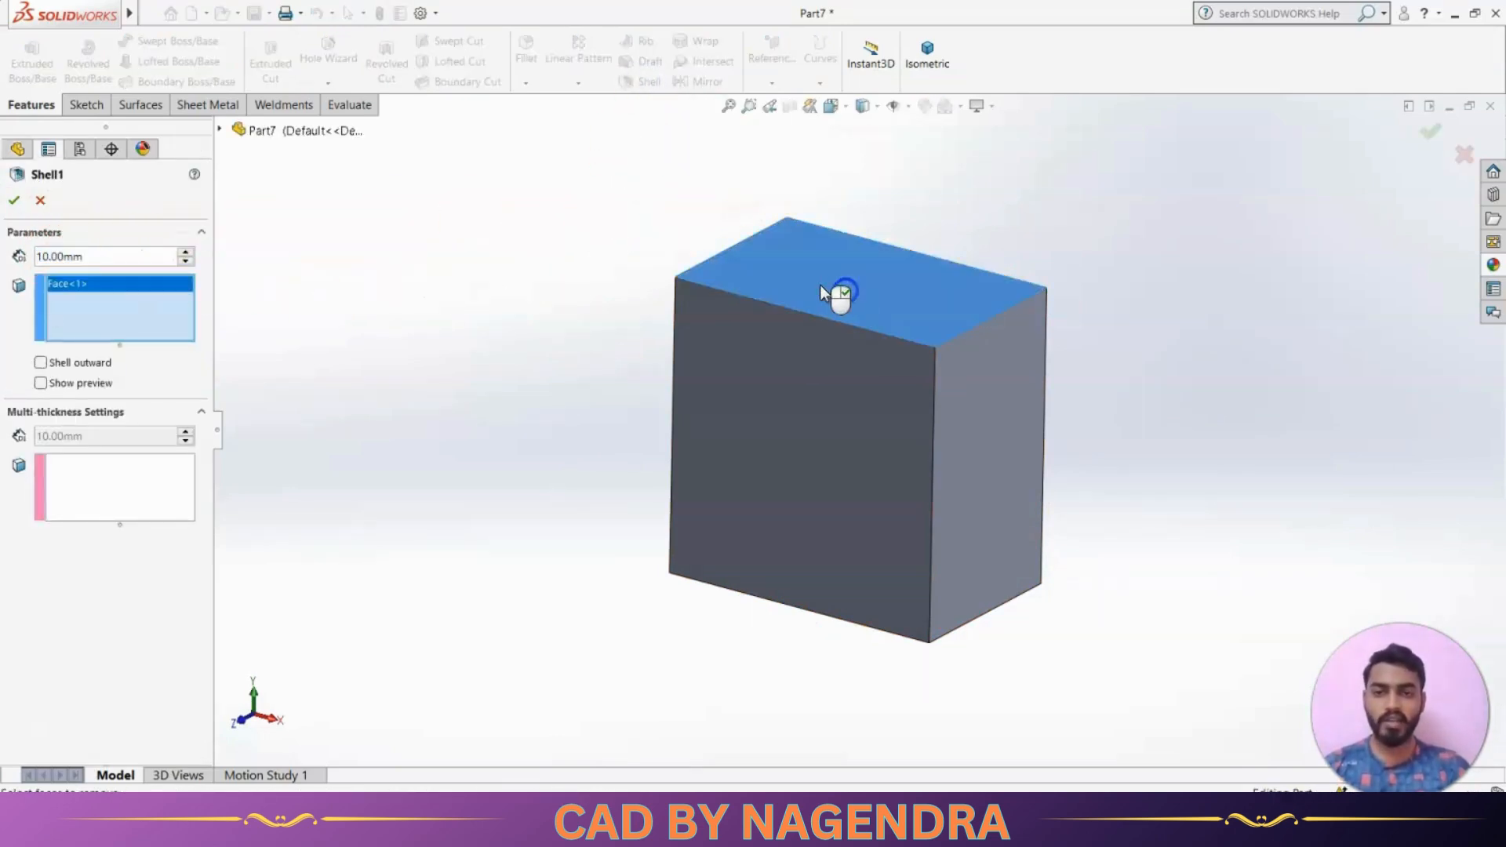
{"action": "left_click", "coordinate": [801, 406]}
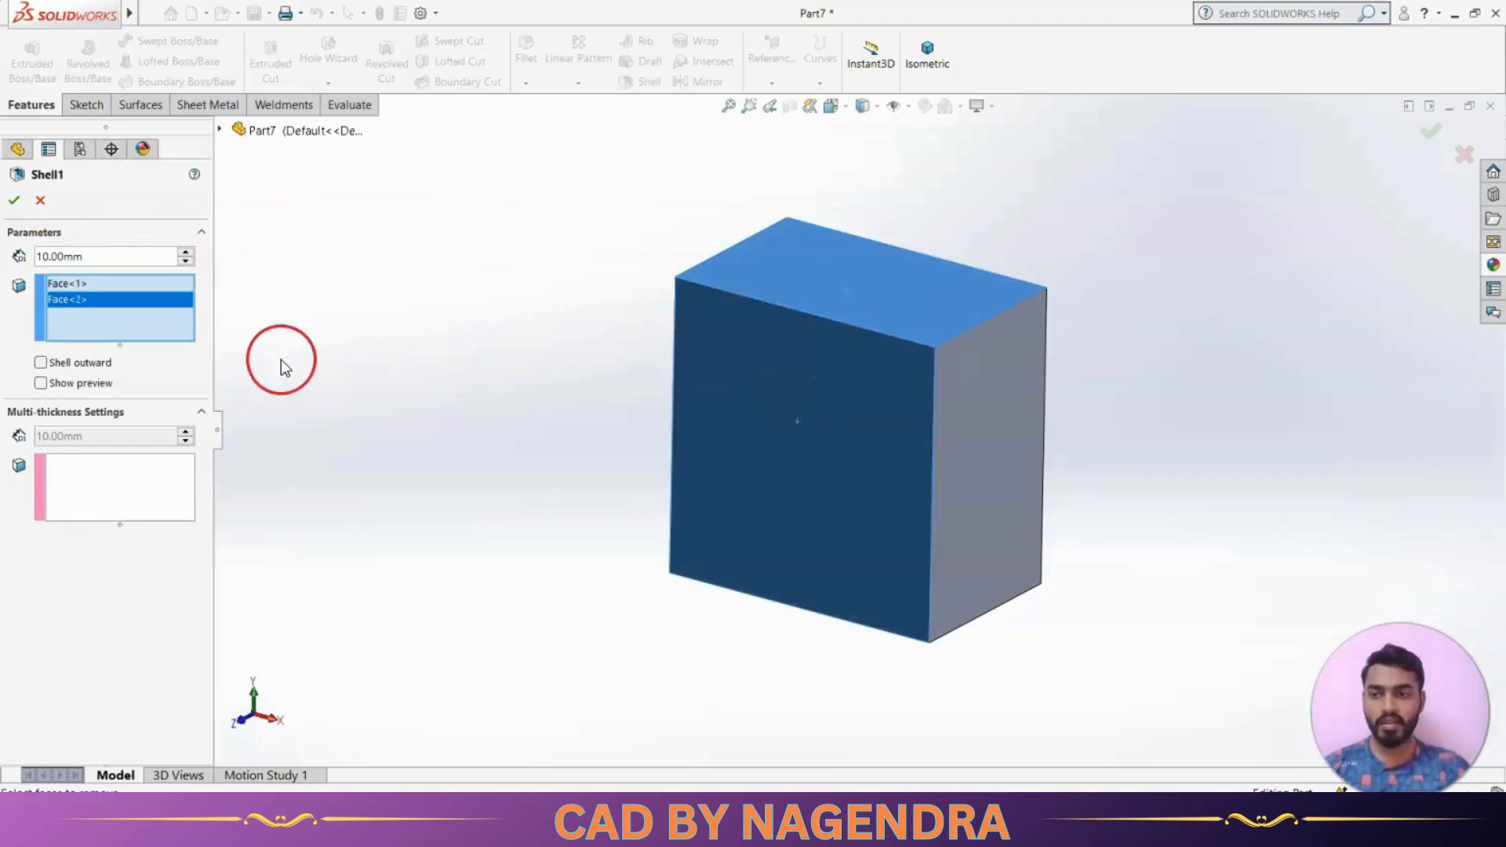
{"action": "left_click", "coordinate": [41, 383]}
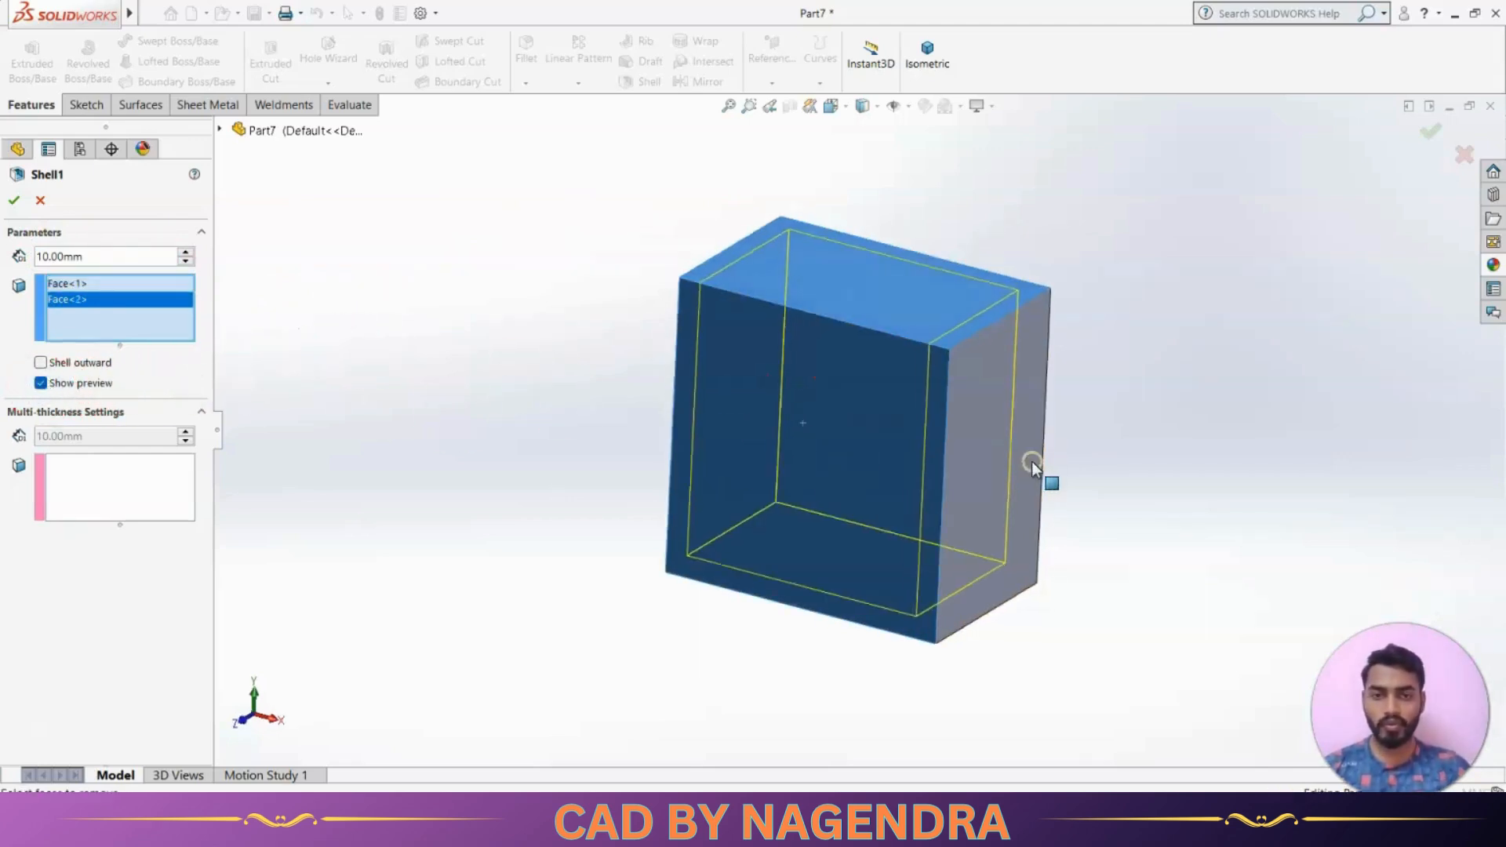
{"action": "middle_click_drag", "start_coordinate": [1032, 461], "coordinate": [1111, 453]}
{"action": "middle_click_drag", "start_coordinate": [1049, 603], "coordinate": [1025, 524]}
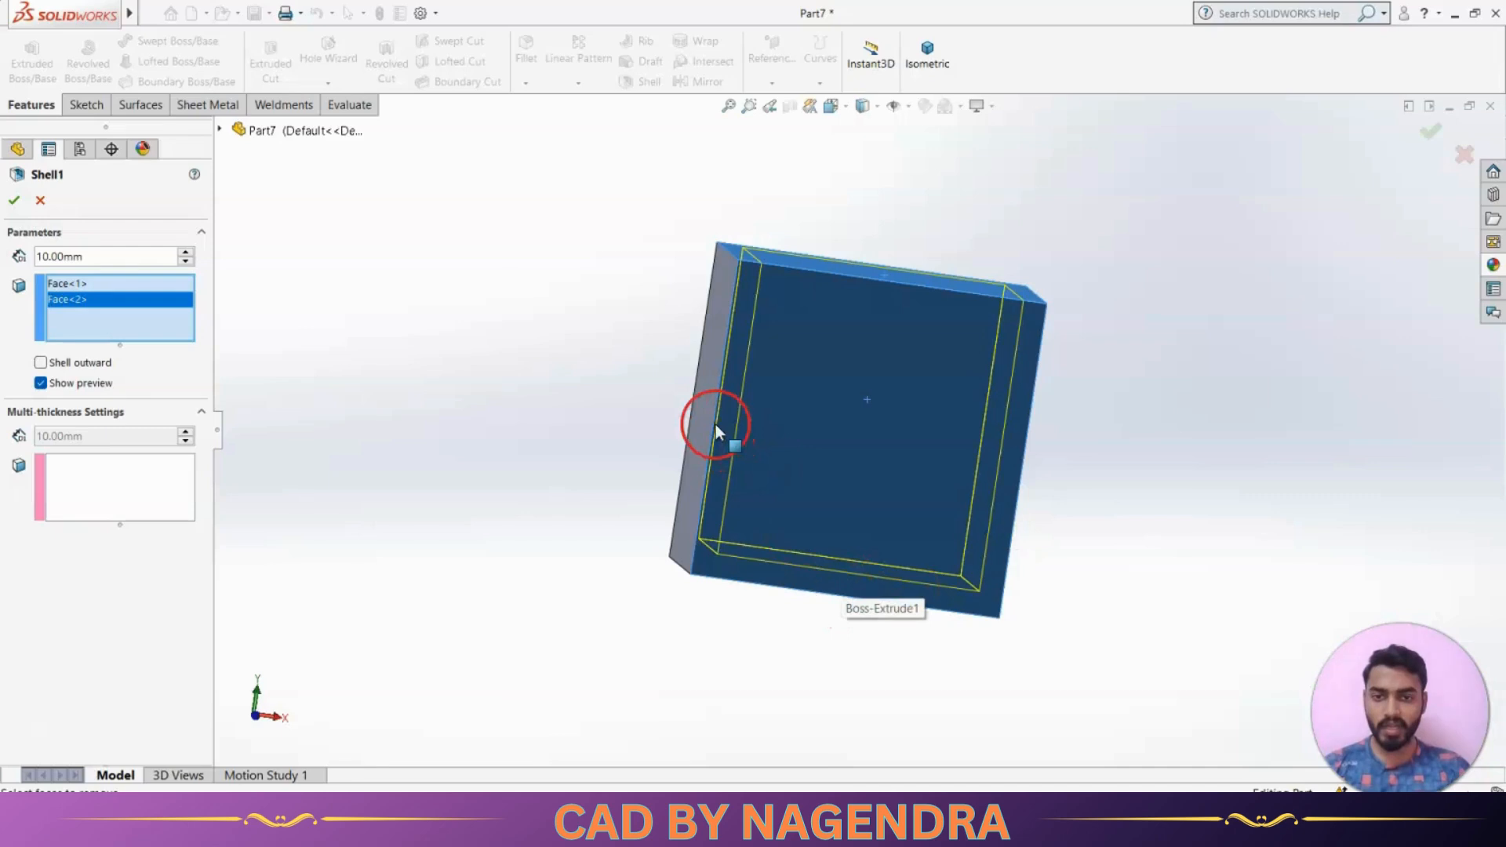
{"action": "middle_click_drag", "start_coordinate": [1075, 420], "coordinate": [1012, 557]}
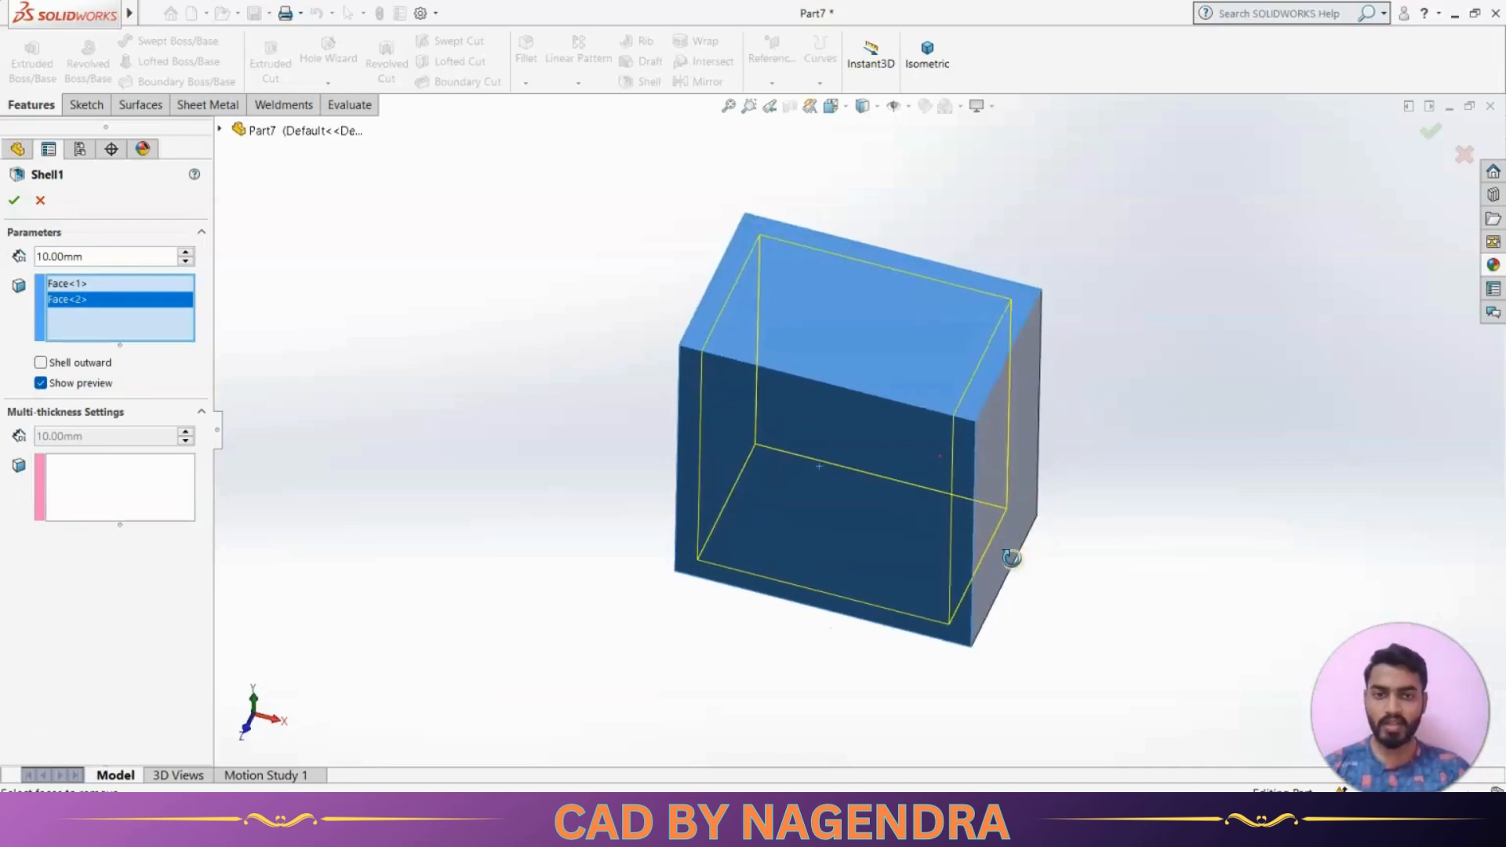
{"action": "left_click", "coordinate": [14, 201]}
{"action": "middle_click_drag", "start_coordinate": [548, 481], "coordinate": [639, 622]}
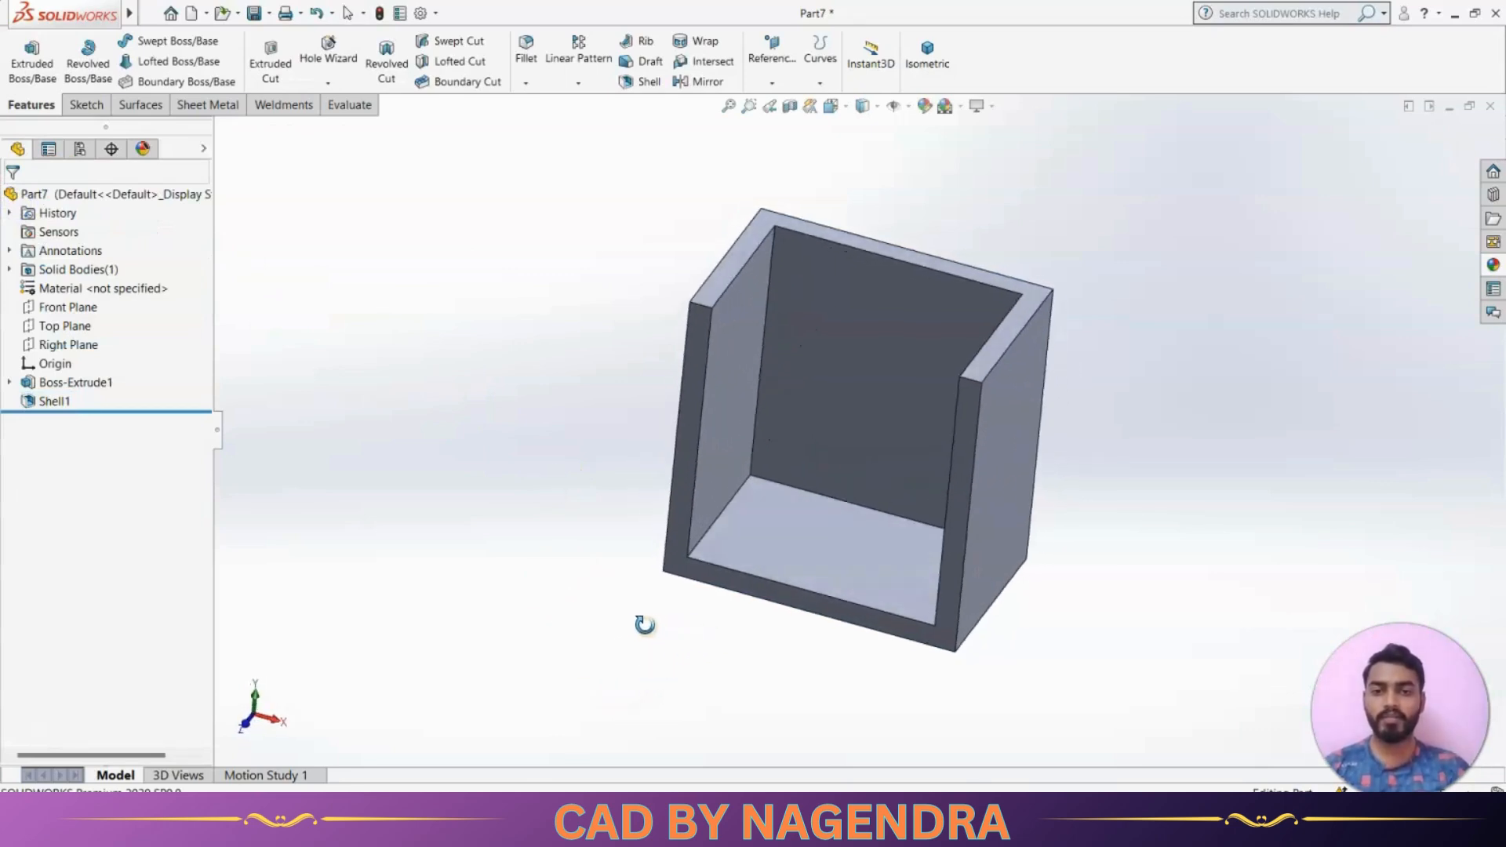
Edit the shell feature so its 10 mm walls are built outward from the block.
{"action": "left_click", "coordinate": [63, 404]}
{"action": "left_click", "coordinate": [74, 353]}
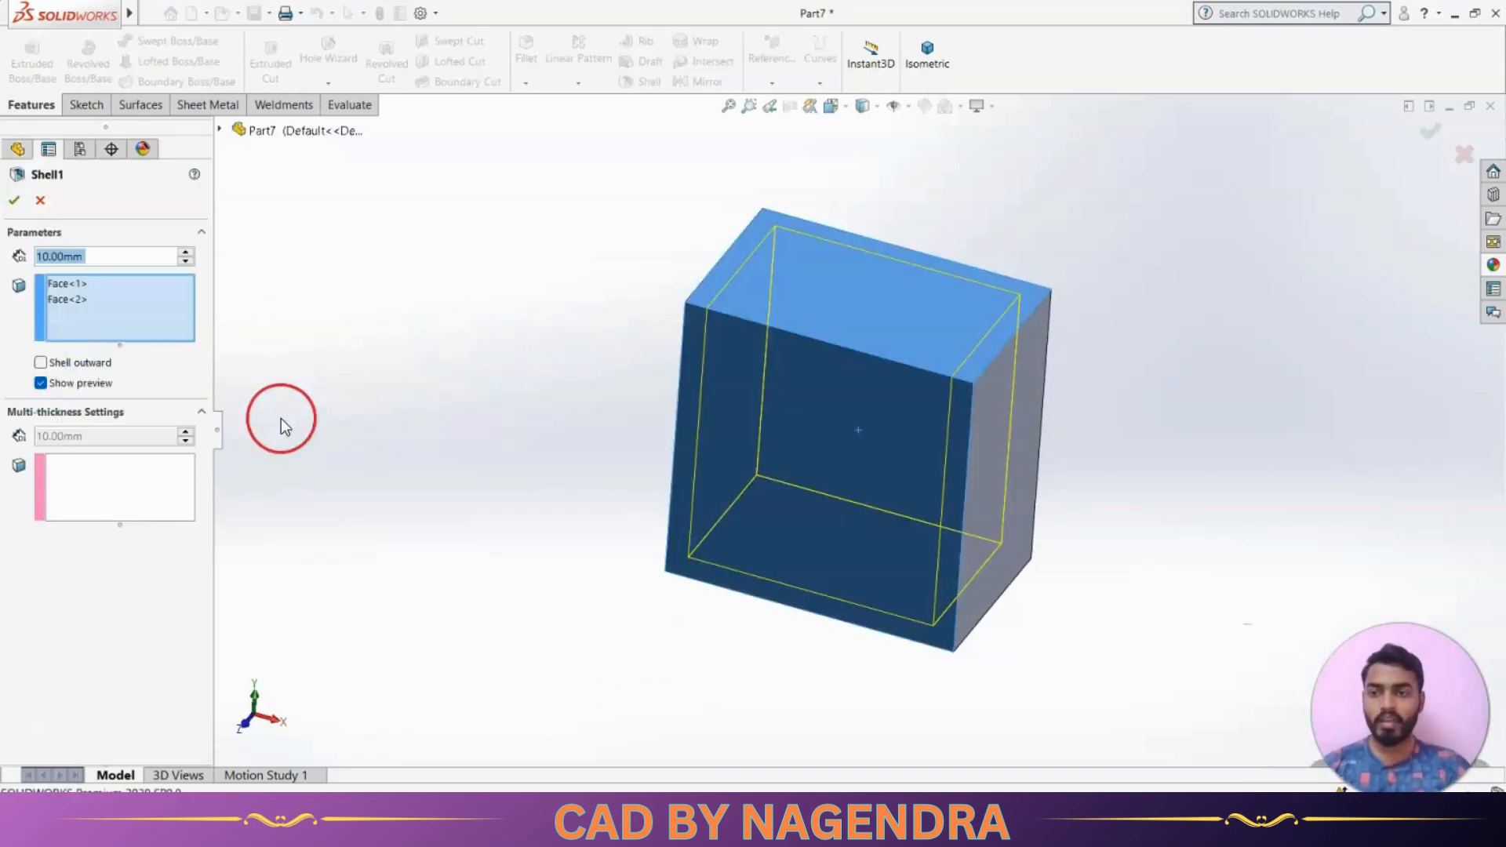
{"action": "left_click", "coordinate": [58, 361]}
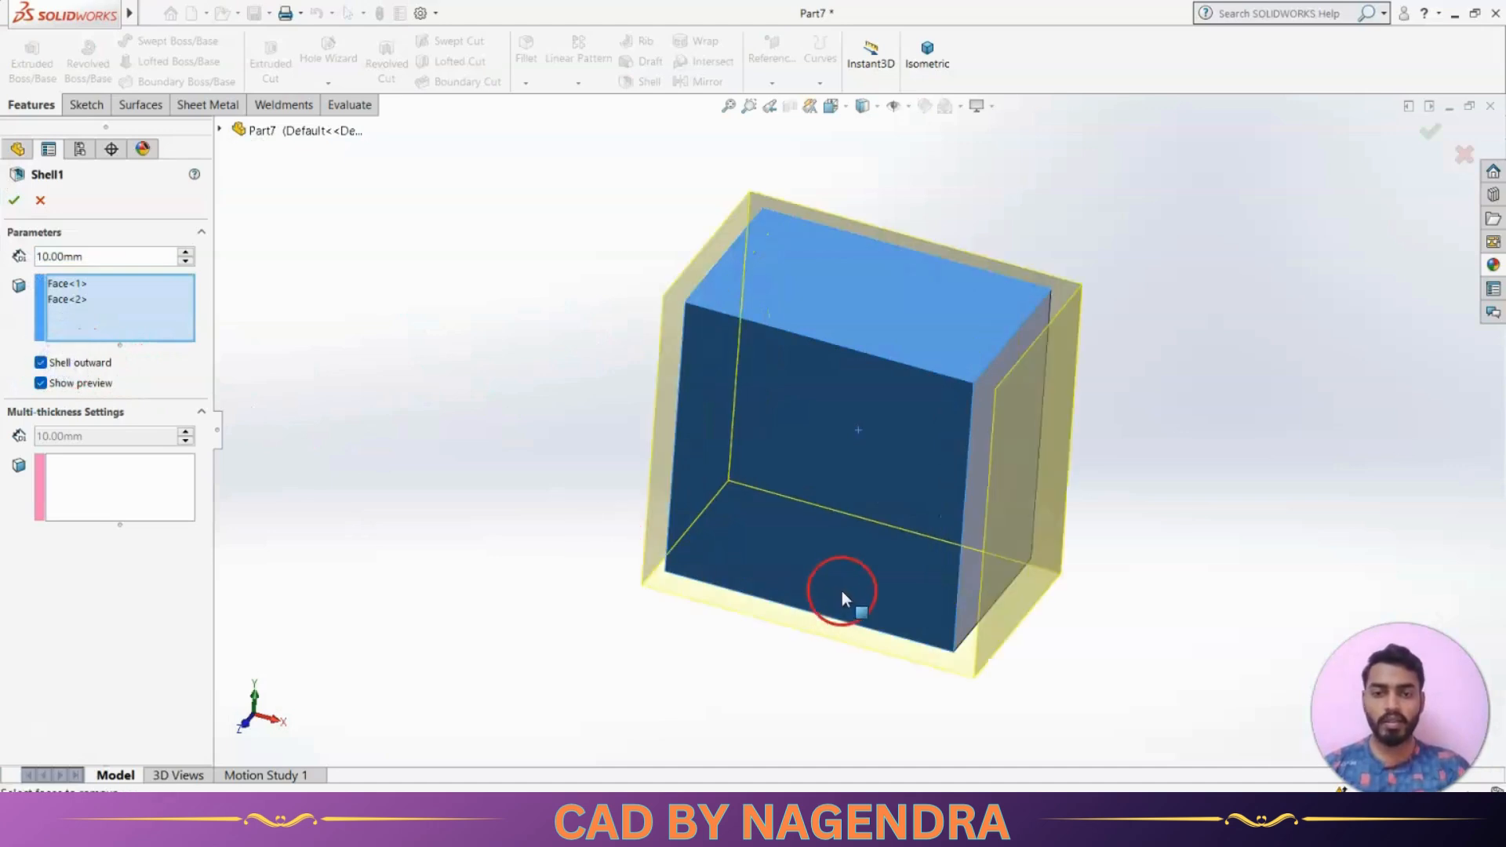
{"action": "middle_click_drag", "start_coordinate": [843, 599], "coordinate": [870, 511]}
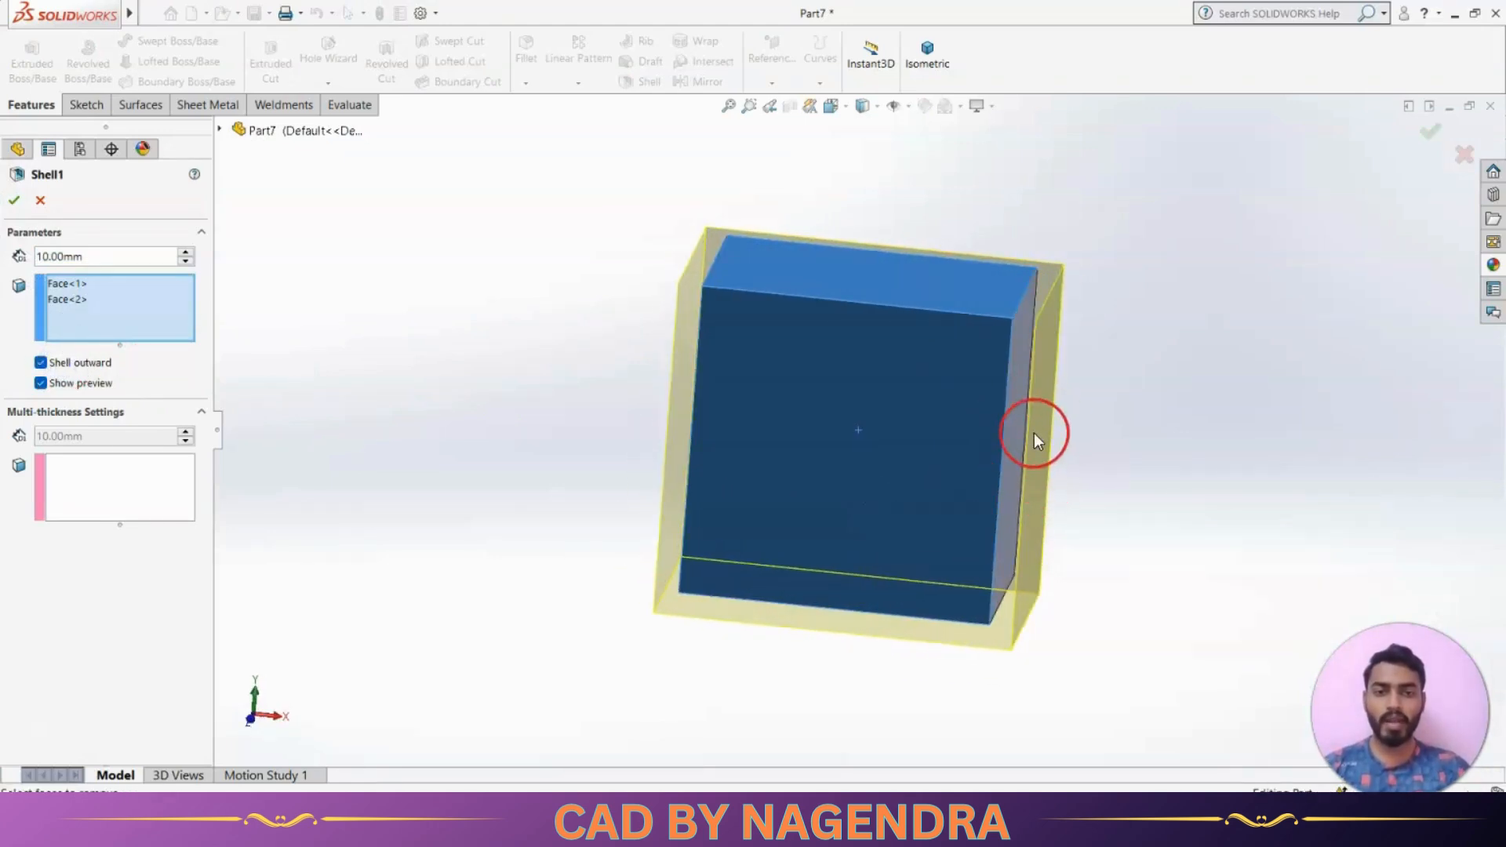
{"action": "left_click", "coordinate": [14, 200]}
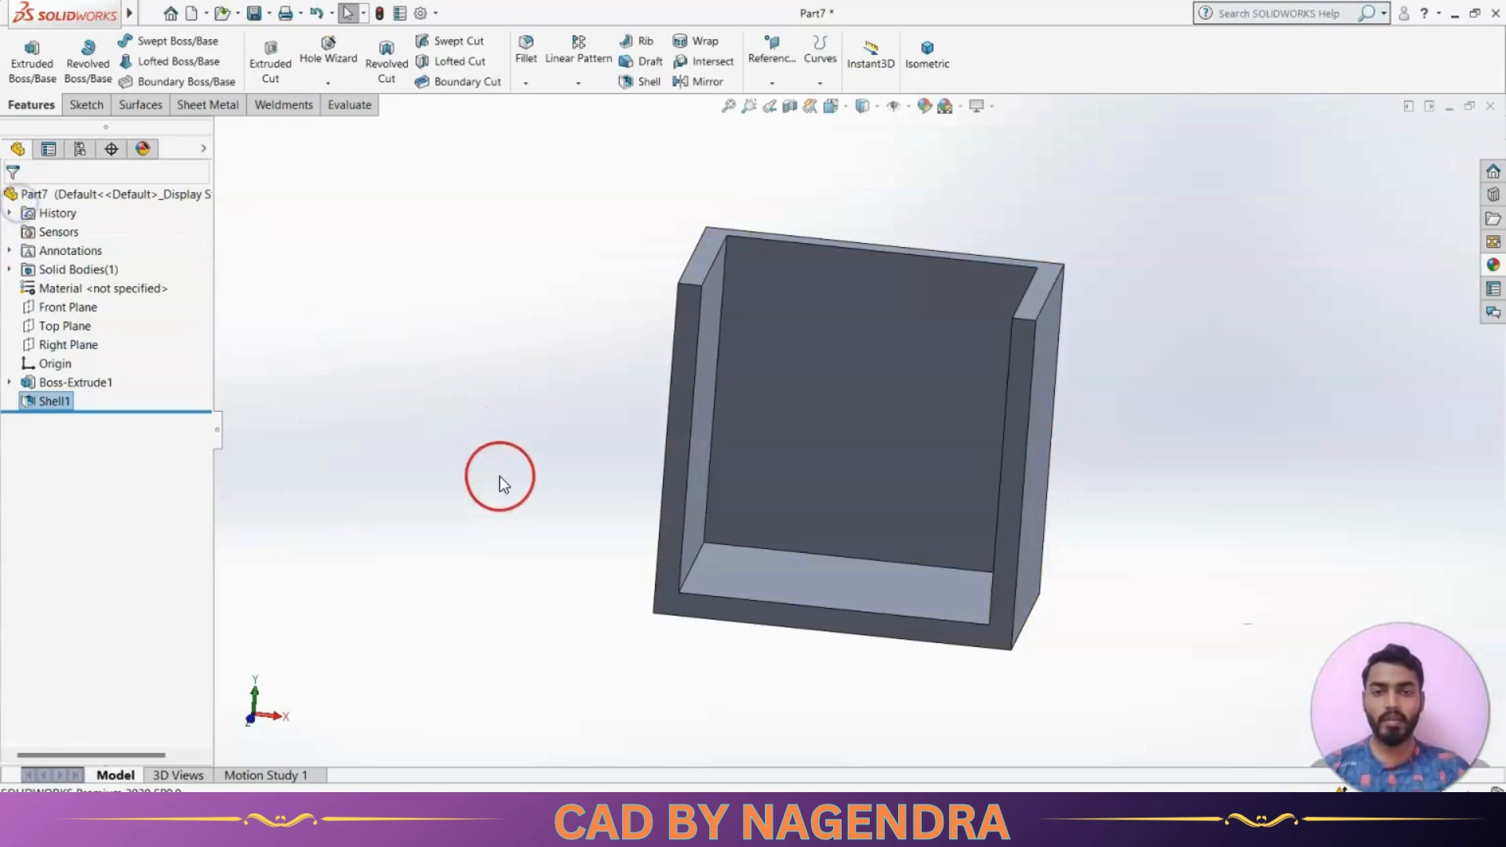
{"action": "middle_click_drag", "start_coordinate": [548, 517], "coordinate": [502, 519]}
Reopen the shell feature, examine the outward wall preview from several angles, and accept it with the same settings.
{"action": "left_click", "coordinate": [55, 400]}
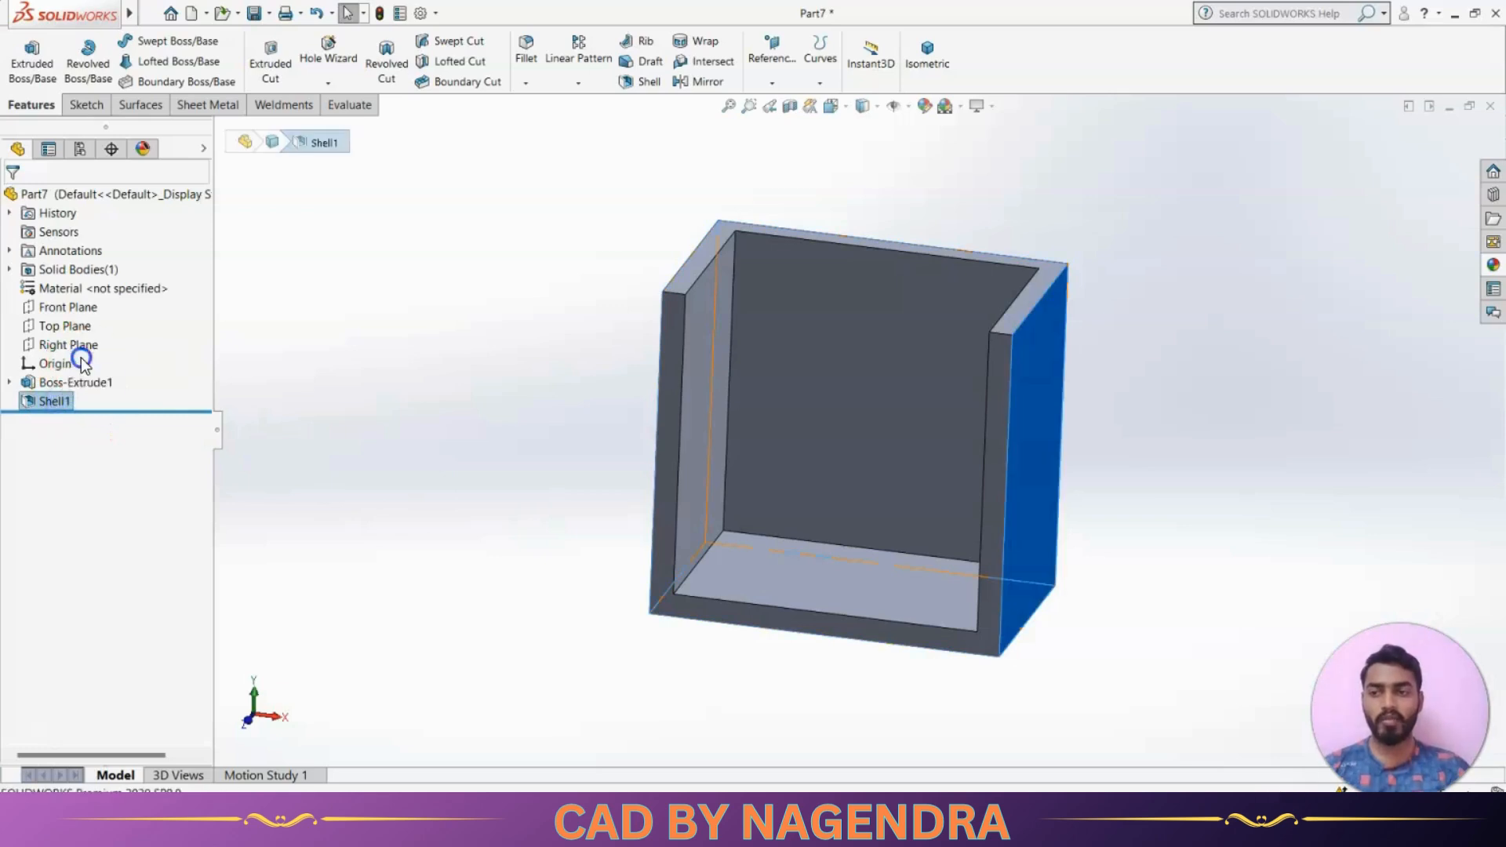
{"action": "middle_click_drag", "start_coordinate": [1136, 440], "coordinate": [1237, 494]}
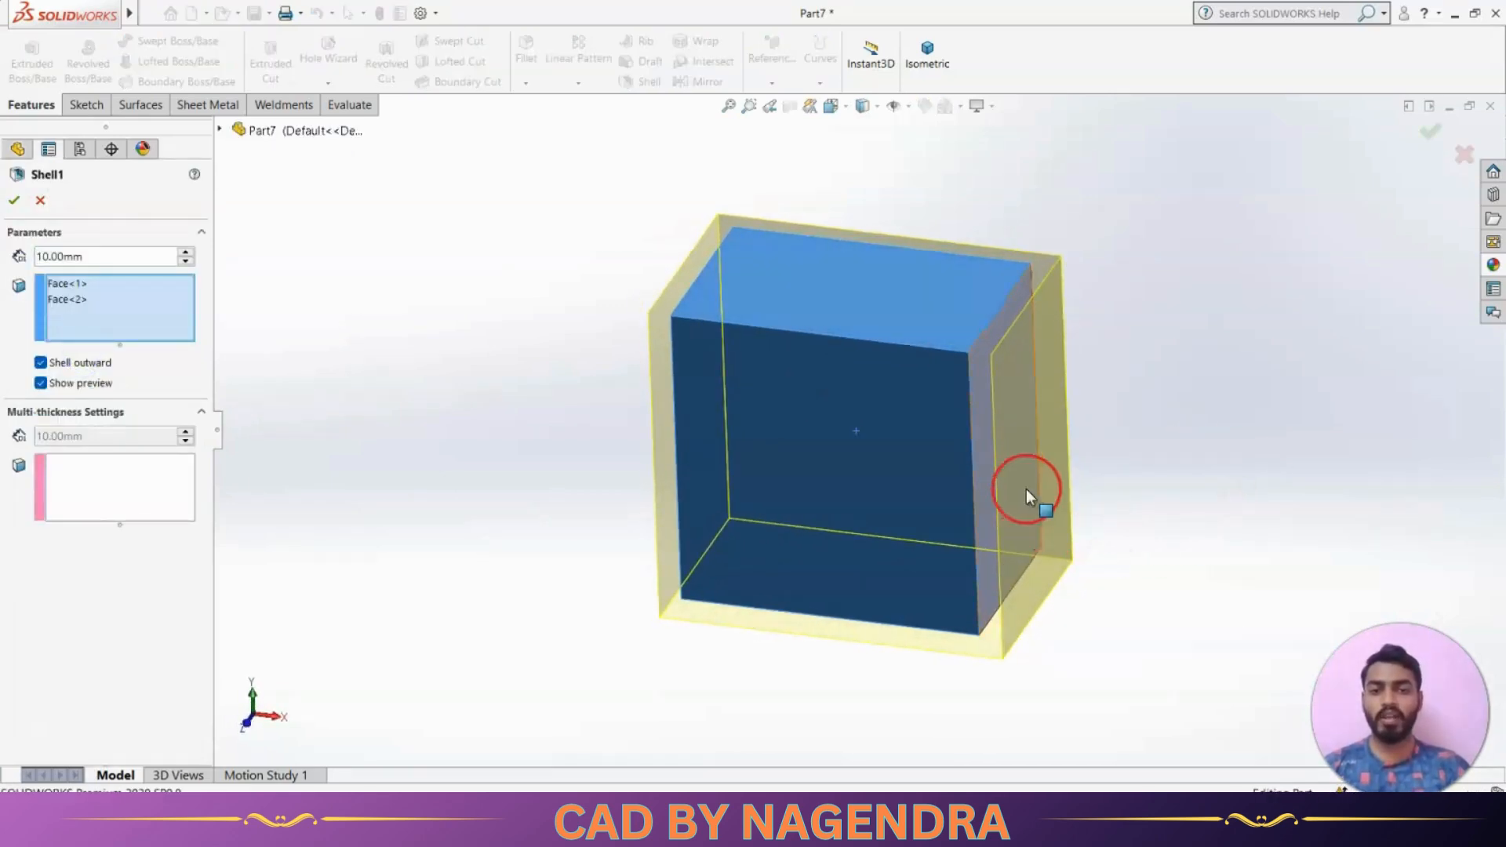
{"action": "middle_click_drag", "start_coordinate": [1025, 487], "coordinate": [1029, 406]}
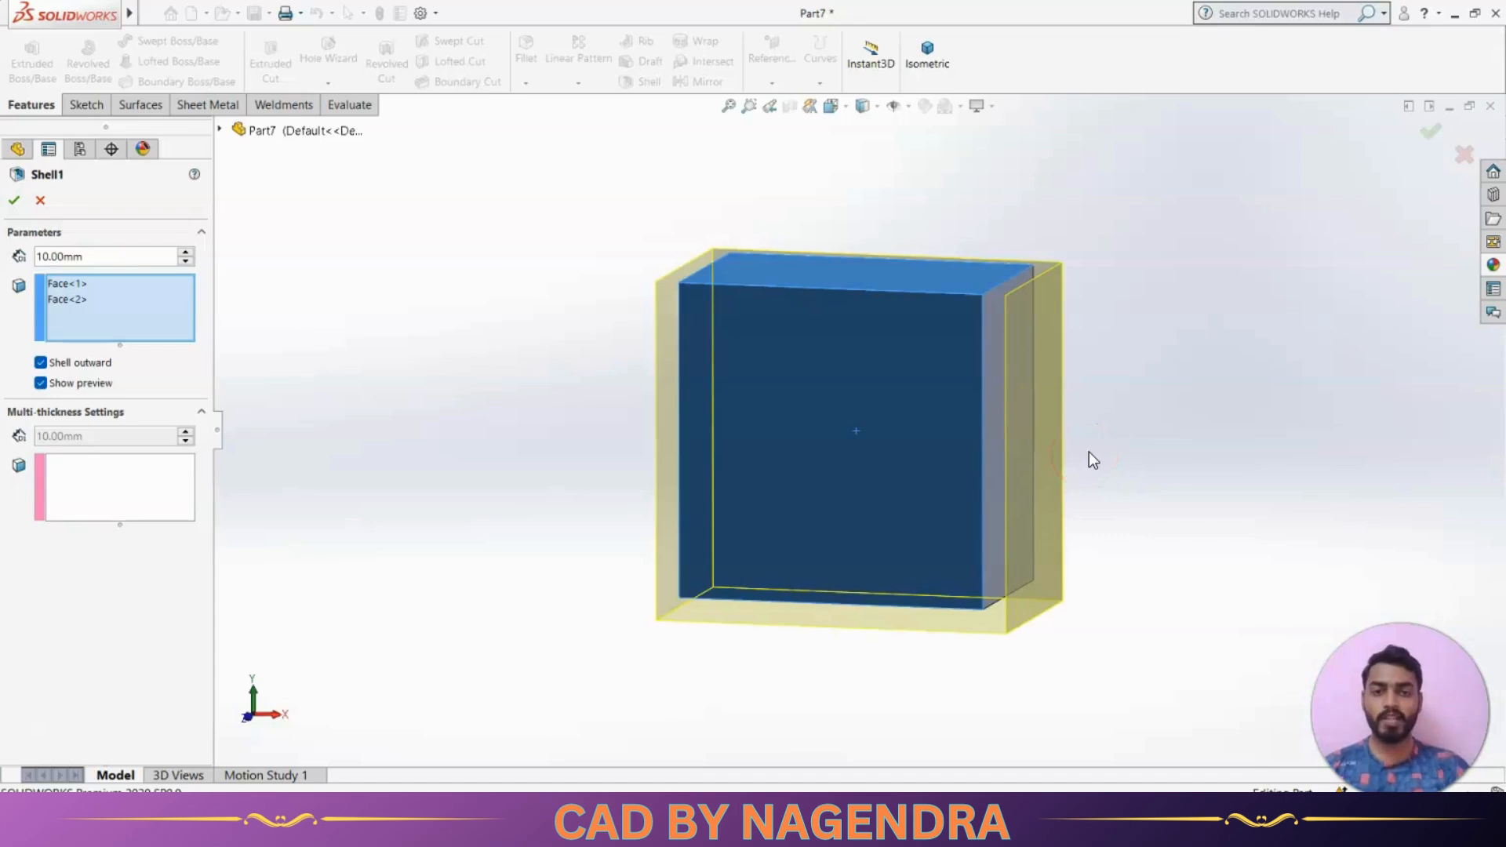
{"action": "middle_click_drag", "start_coordinate": [1090, 455], "coordinate": [1110, 461]}
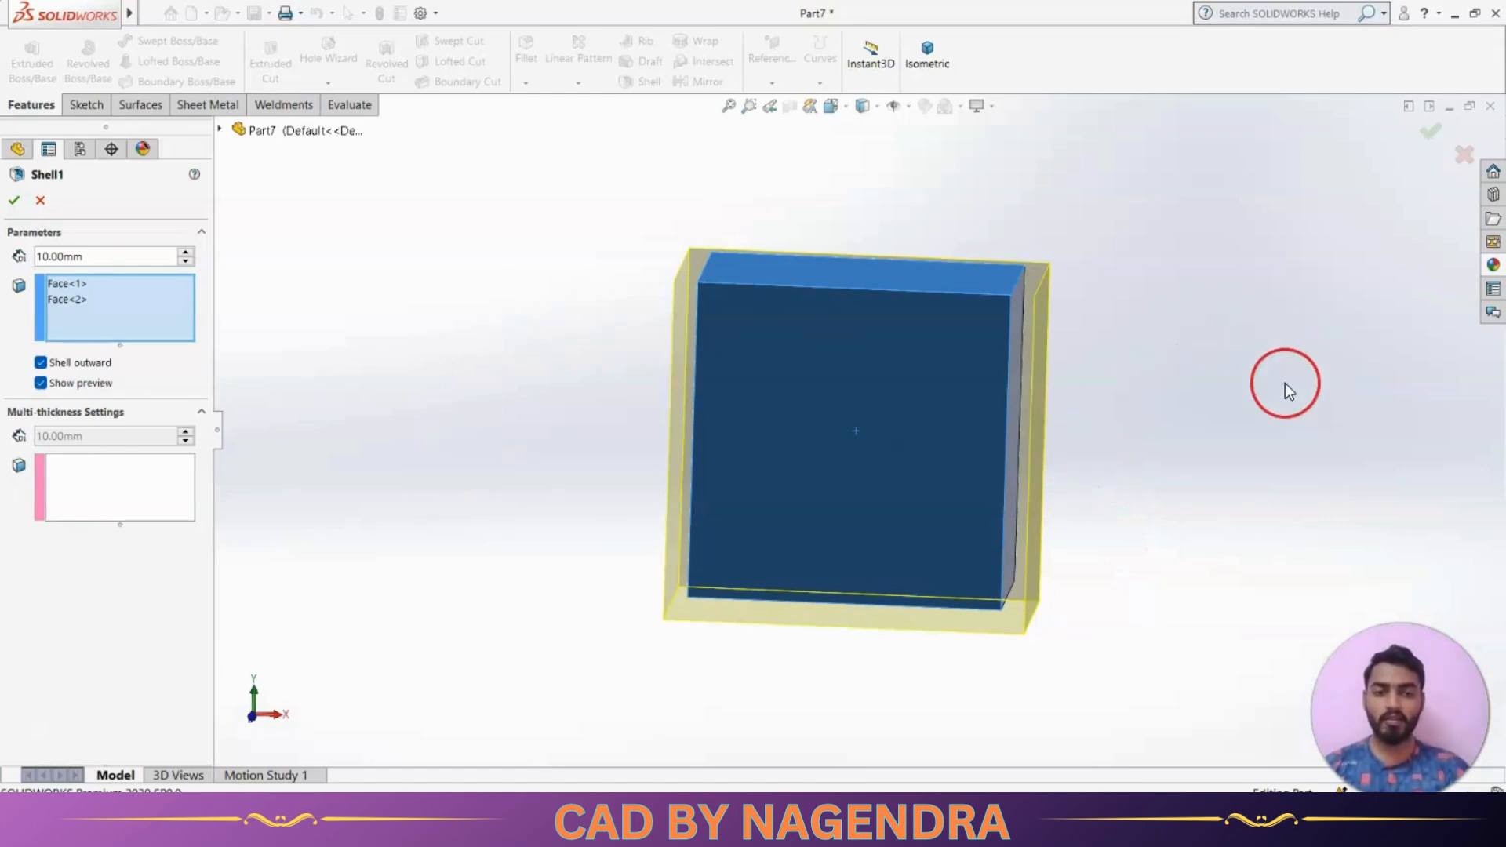
{"action": "middle_click_drag", "start_coordinate": [1281, 383], "coordinate": [1164, 438]}
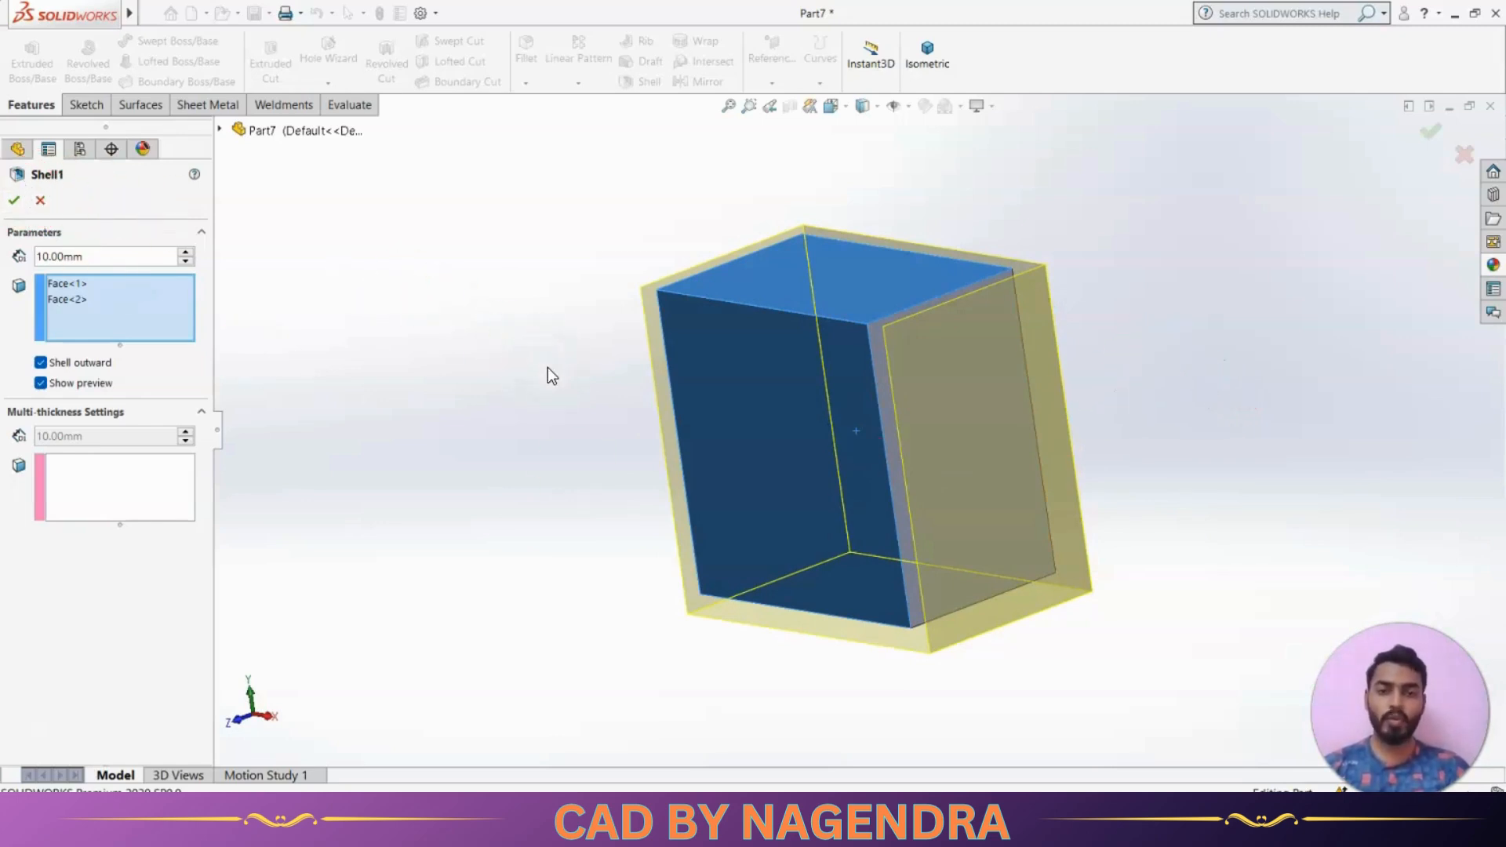
{"action": "left_click", "coordinate": [17, 203]}
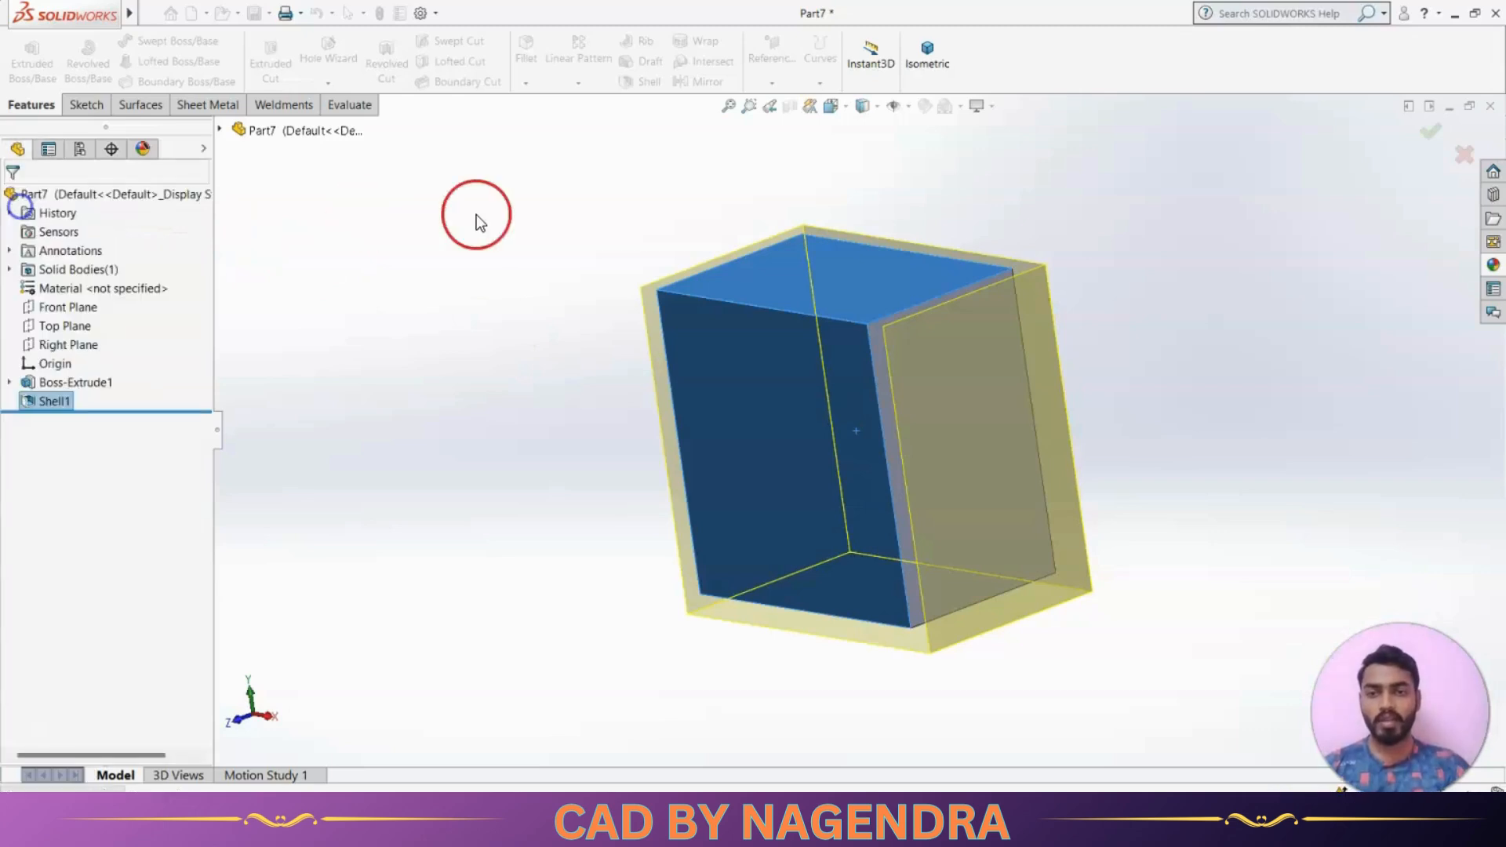
{"action": "middle_click_drag", "start_coordinate": [504, 256], "coordinate": [538, 275]}
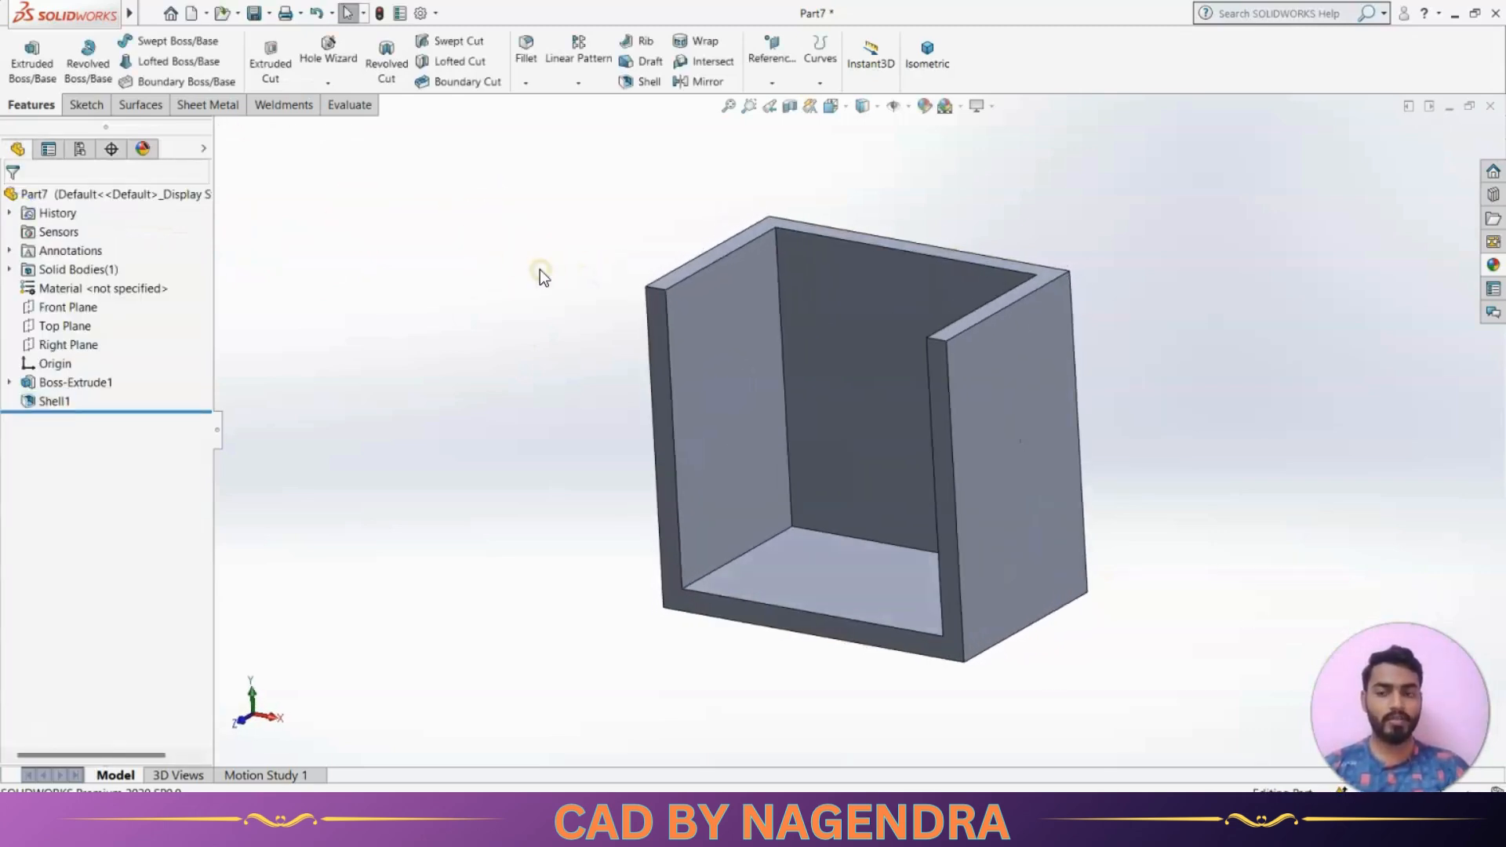
Edit the shell feature again and turn off the Shell outward option.
{"action": "left_click", "coordinate": [57, 400]}
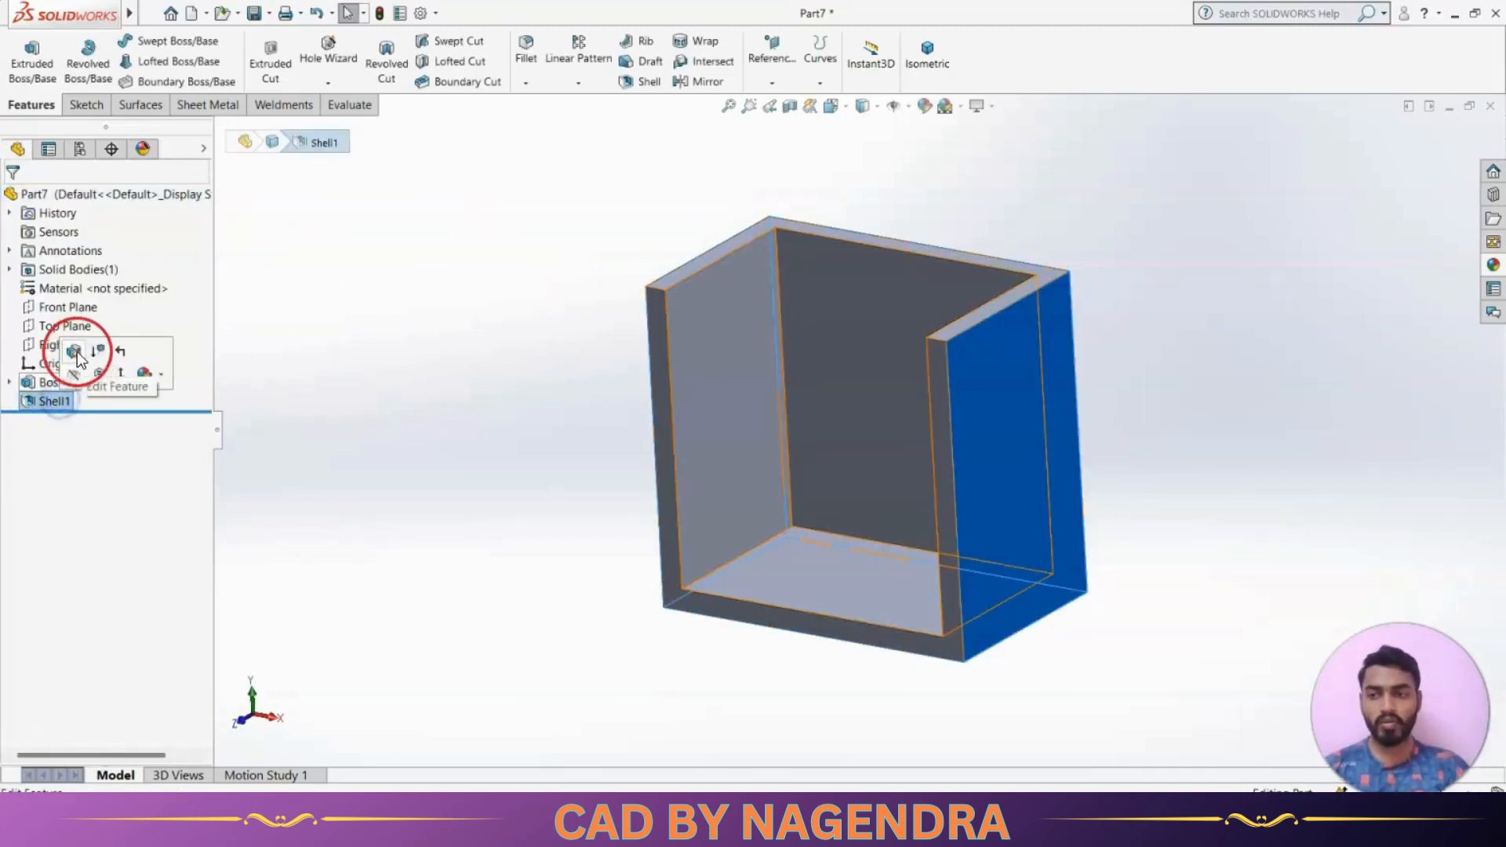
{"action": "left_click", "coordinate": [73, 351]}
{"action": "middle_click_drag", "start_coordinate": [524, 478], "coordinate": [564, 423]}
{"action": "left_click", "coordinate": [81, 498]}
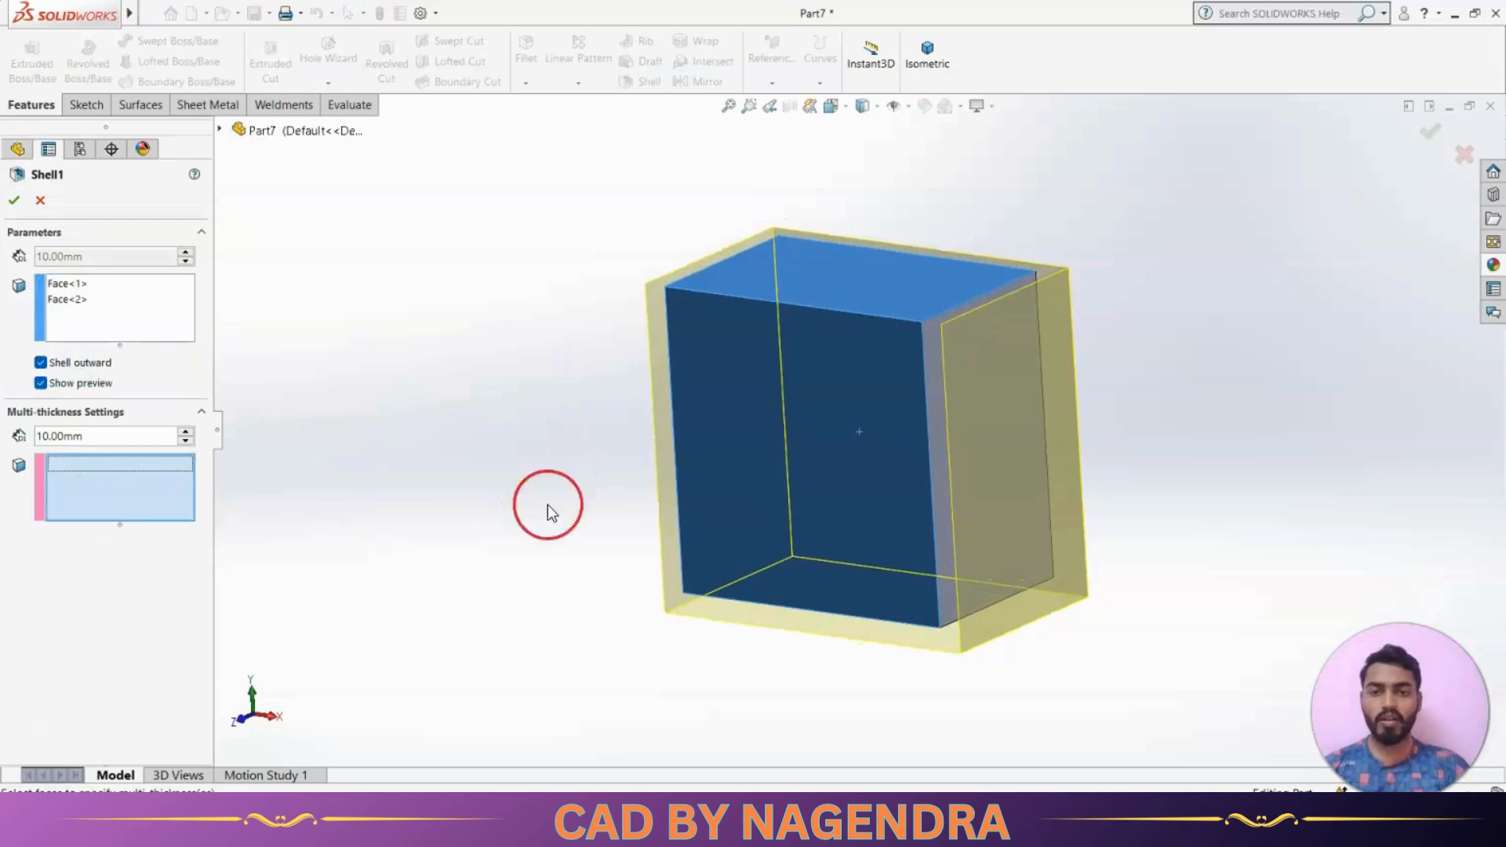
{"action": "middle_click_drag", "start_coordinate": [548, 504], "coordinate": [985, 571]}
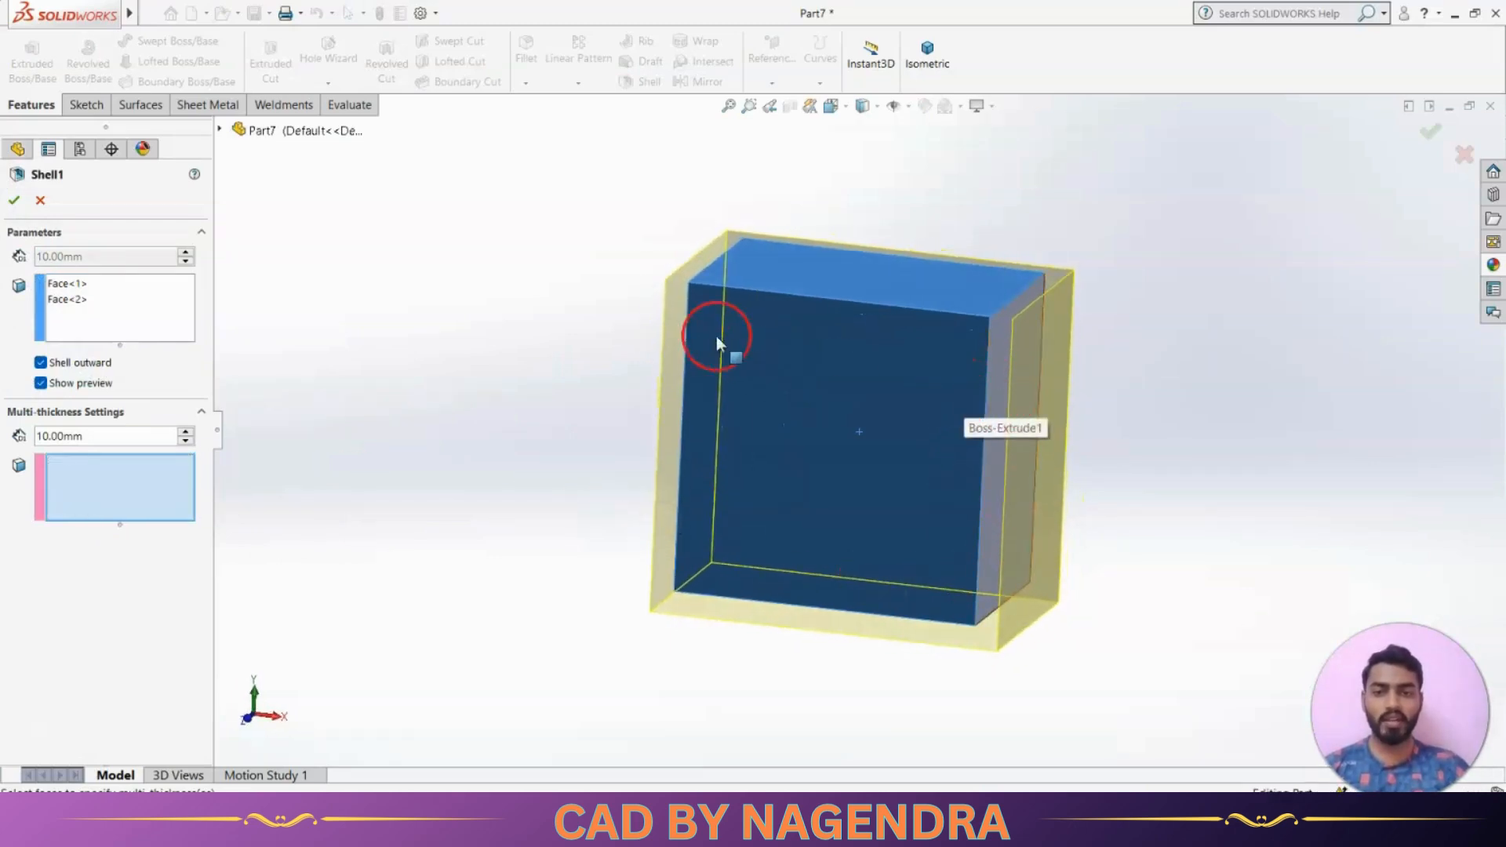
{"action": "middle_click_drag", "start_coordinate": [885, 689], "coordinate": [884, 562]}
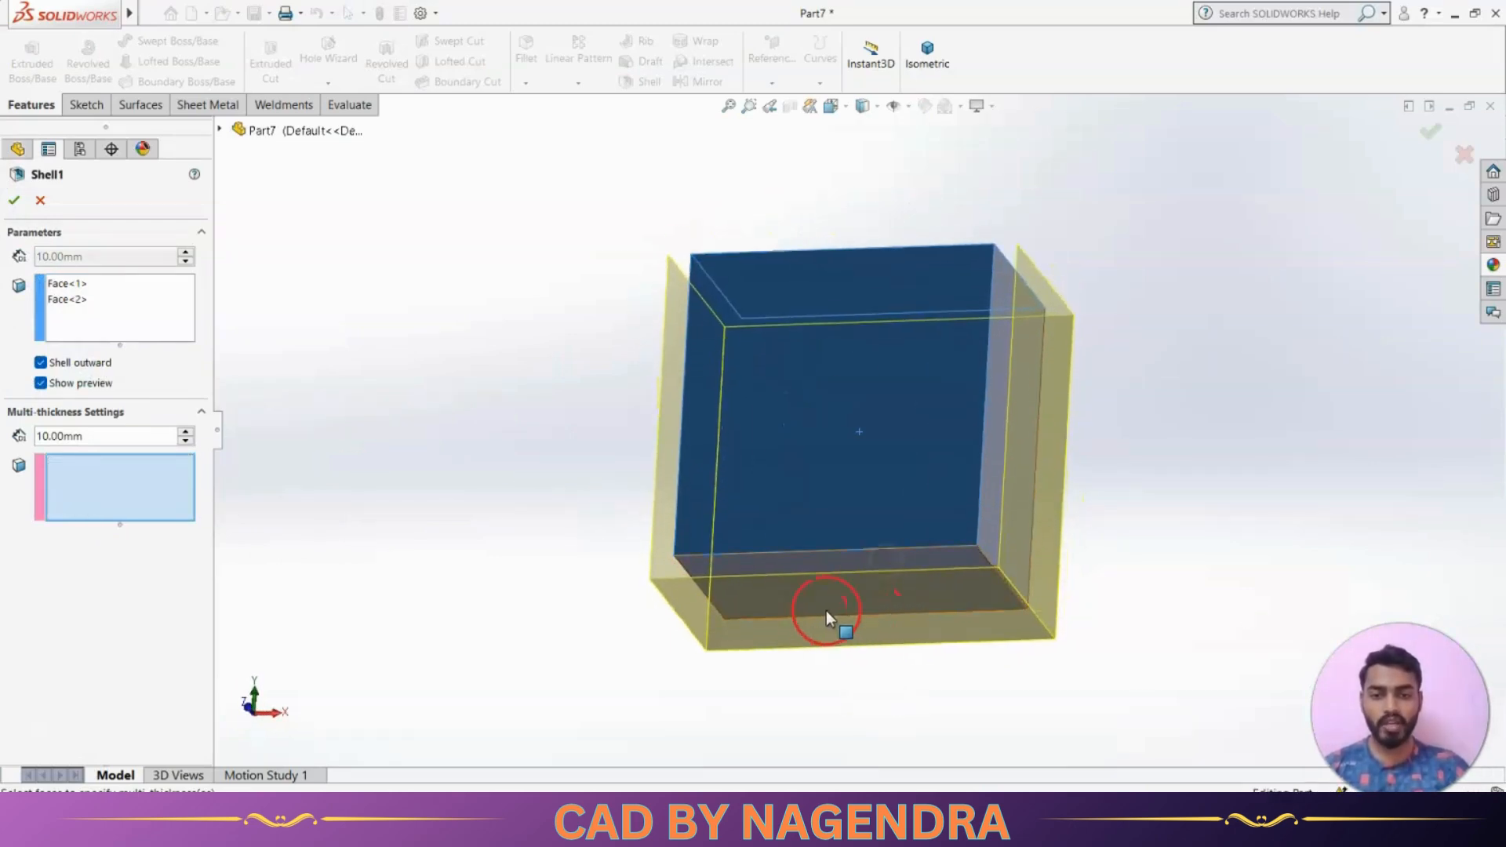
{"action": "left_click", "coordinate": [40, 362]}
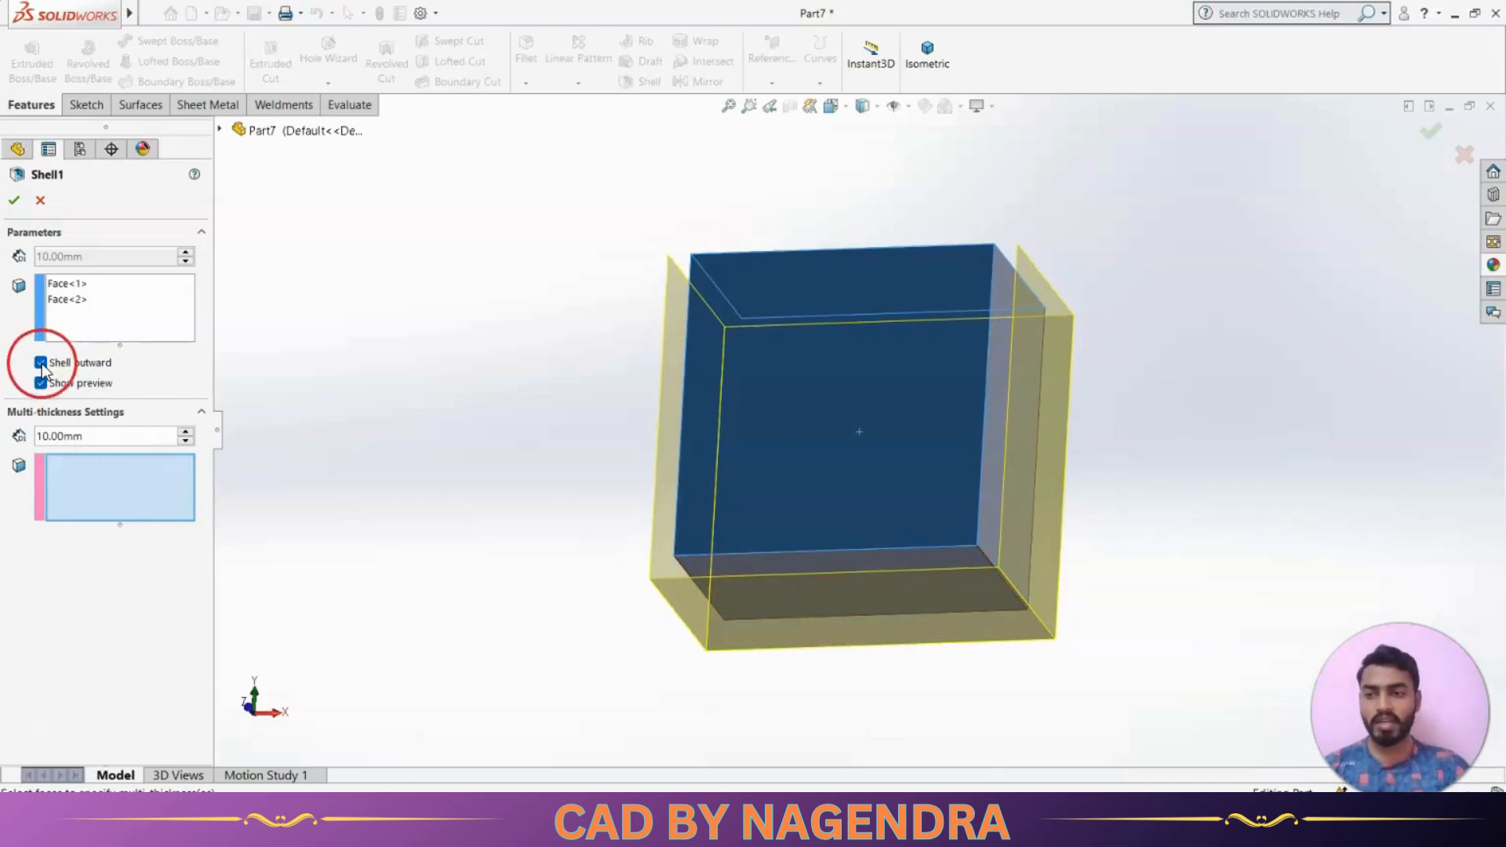
{"action": "middle_click_drag", "start_coordinate": [359, 461], "coordinate": [350, 585]}
Add the block's bottom face to the shell's multi-thickness settings at 30 mm and apply the edit.
{"action": "left_click", "coordinate": [49, 432]}
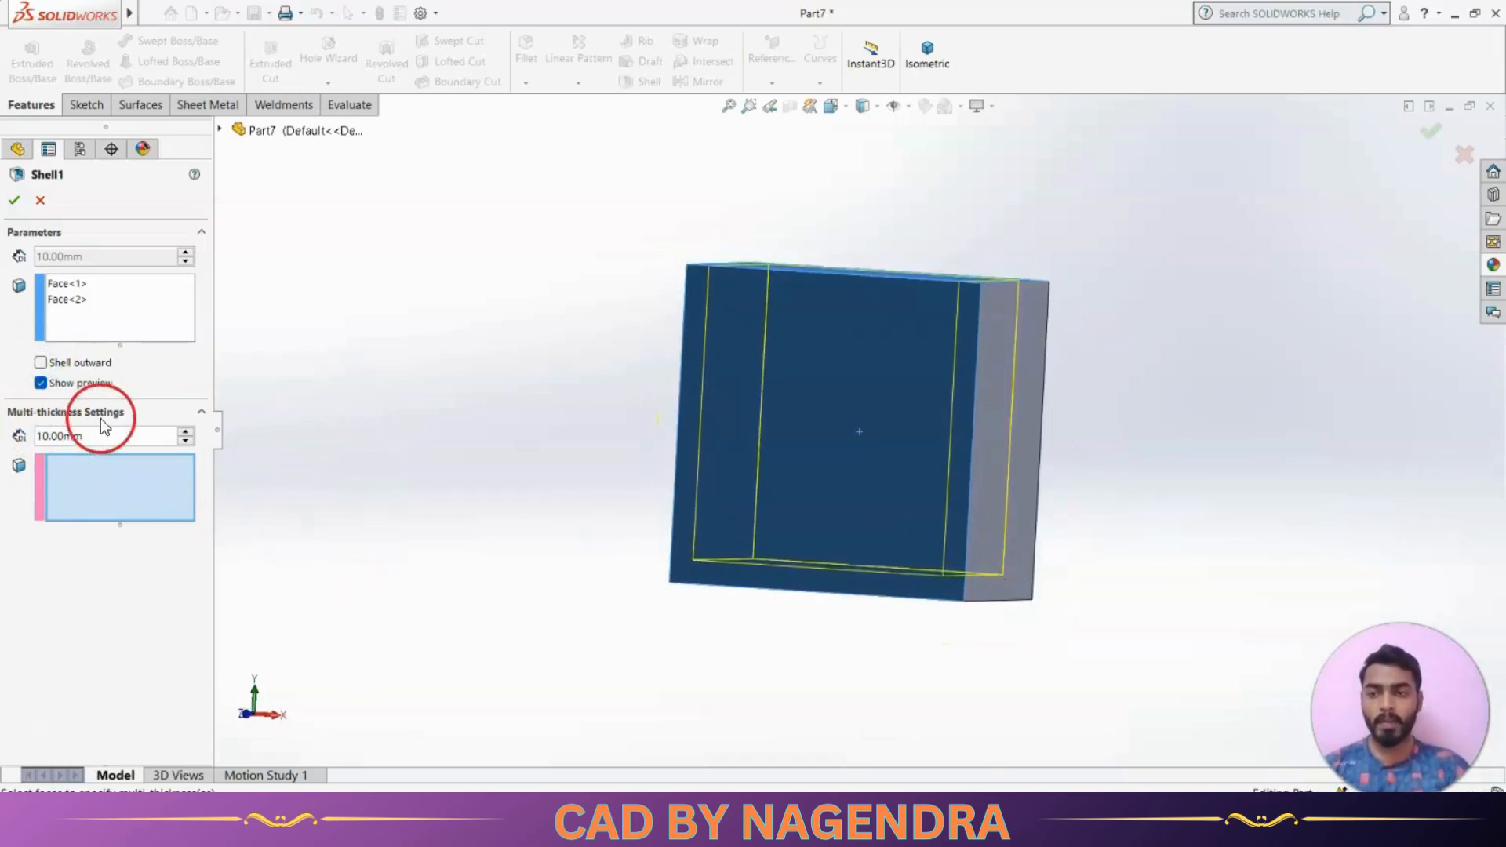
{"action": "left_click", "coordinate": [107, 494]}
{"action": "middle_click_drag", "start_coordinate": [503, 578], "coordinate": [861, 565]}
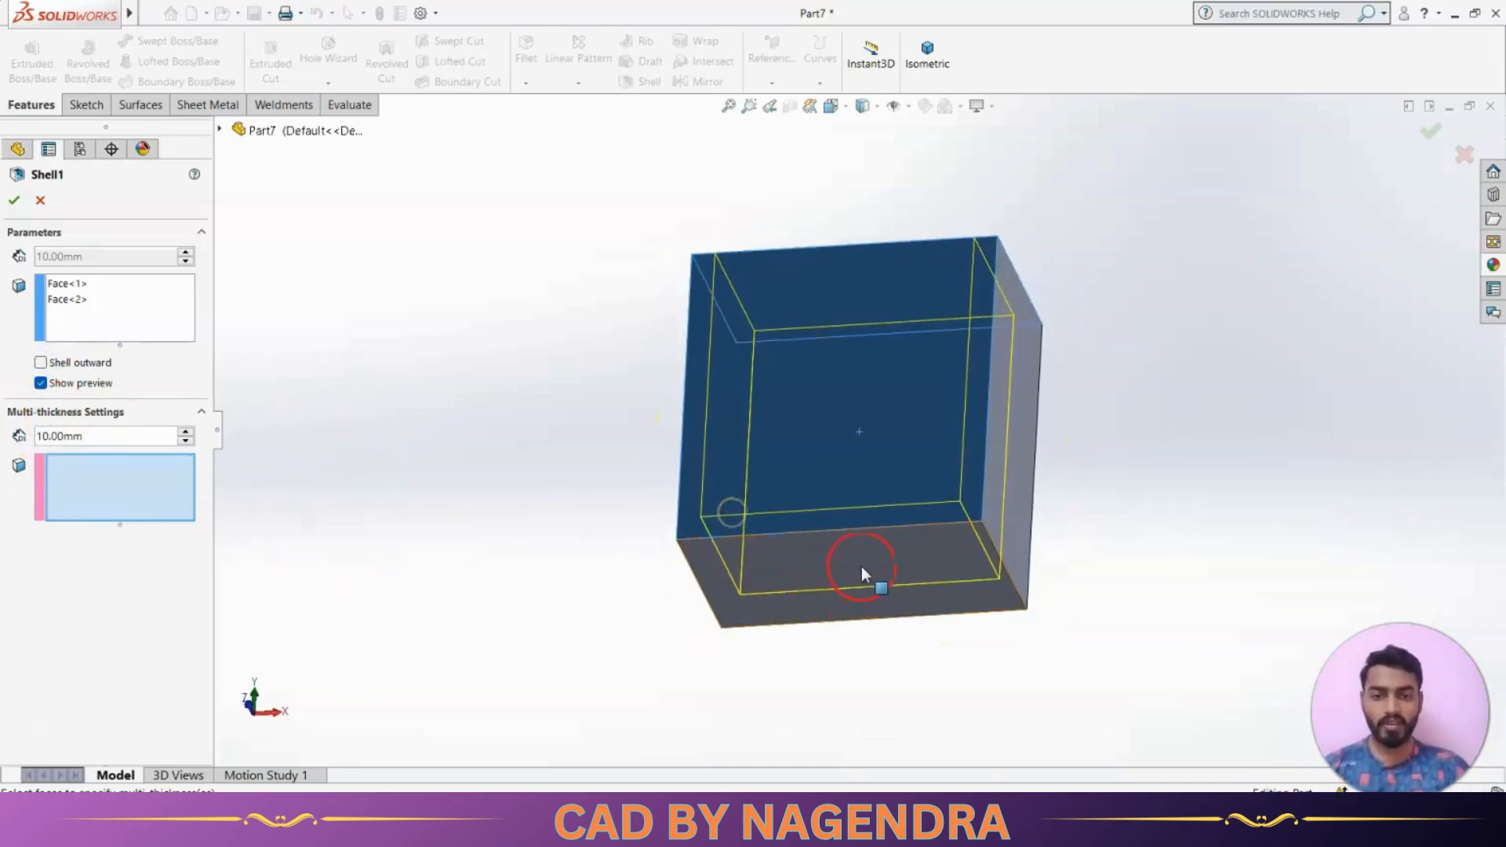
{"action": "left_click", "coordinate": [861, 565]}
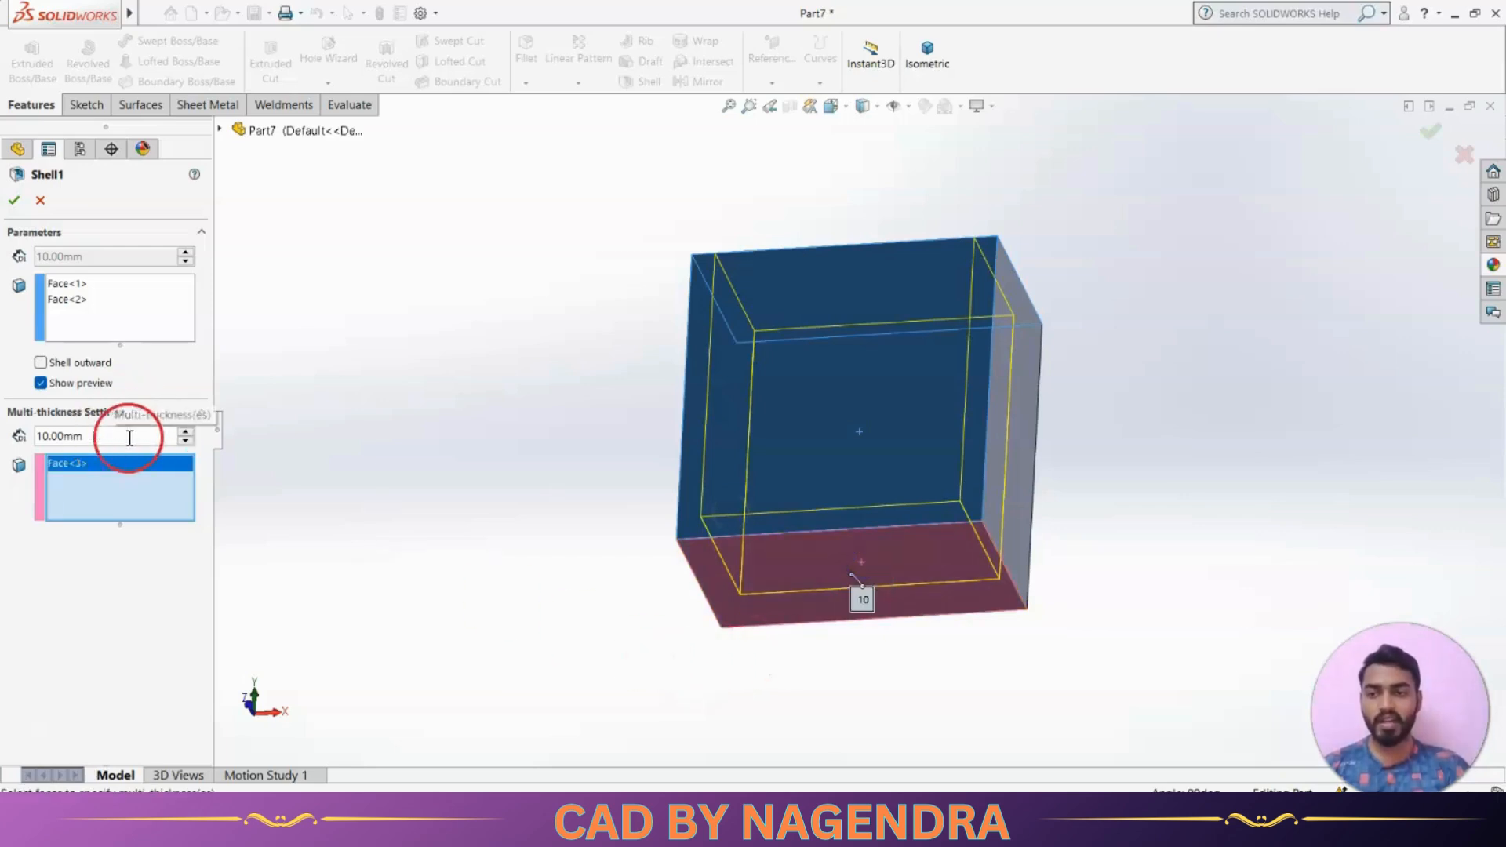
{"action": "left_click", "coordinate": [186, 431]}
{"action": "middle_click_drag", "start_coordinate": [503, 463], "coordinate": [509, 502]}
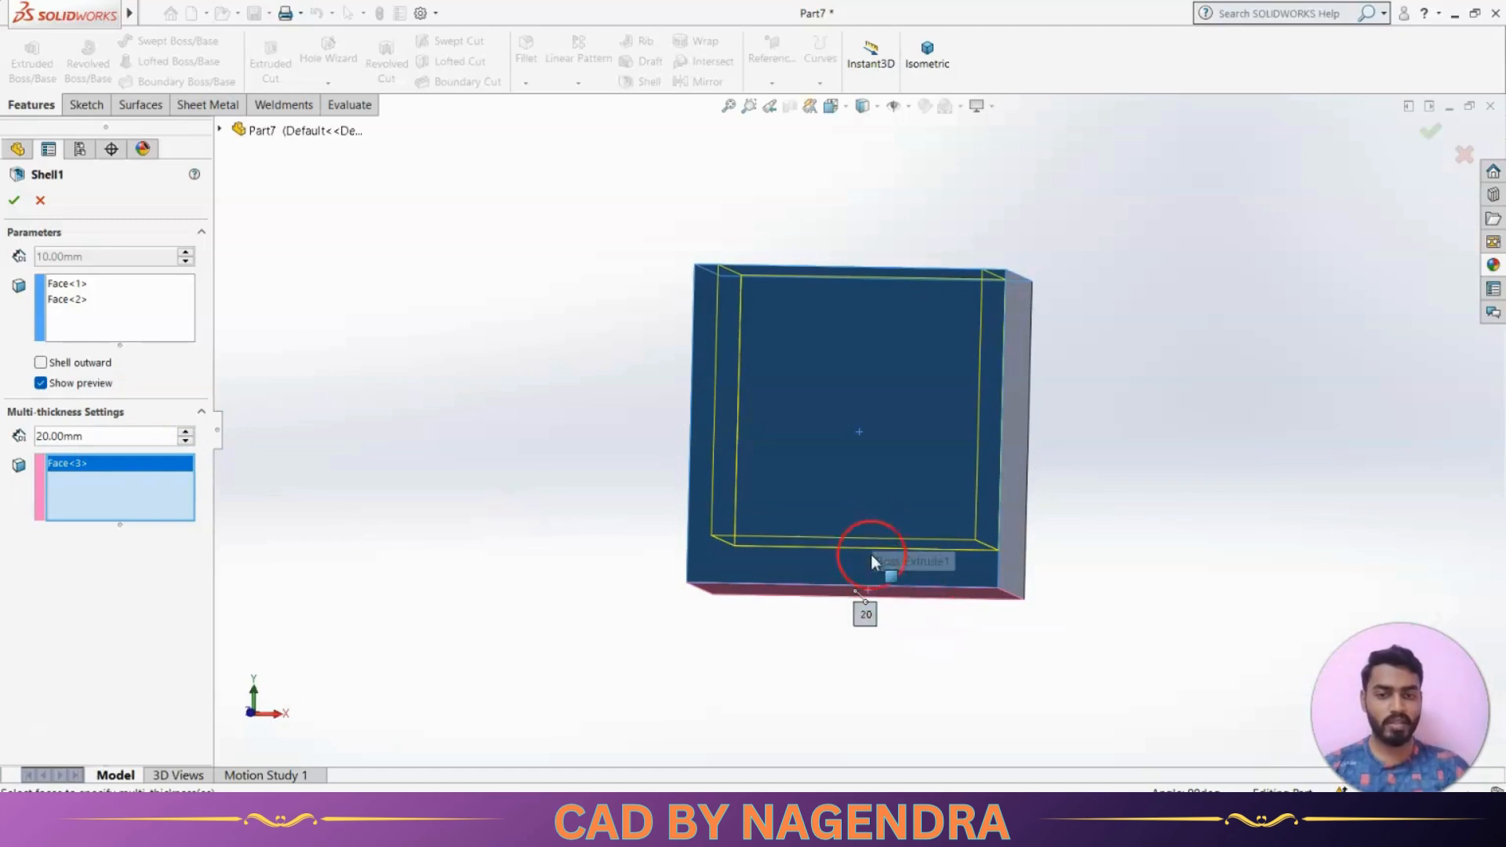
{"action": "left_click", "coordinate": [186, 431]}
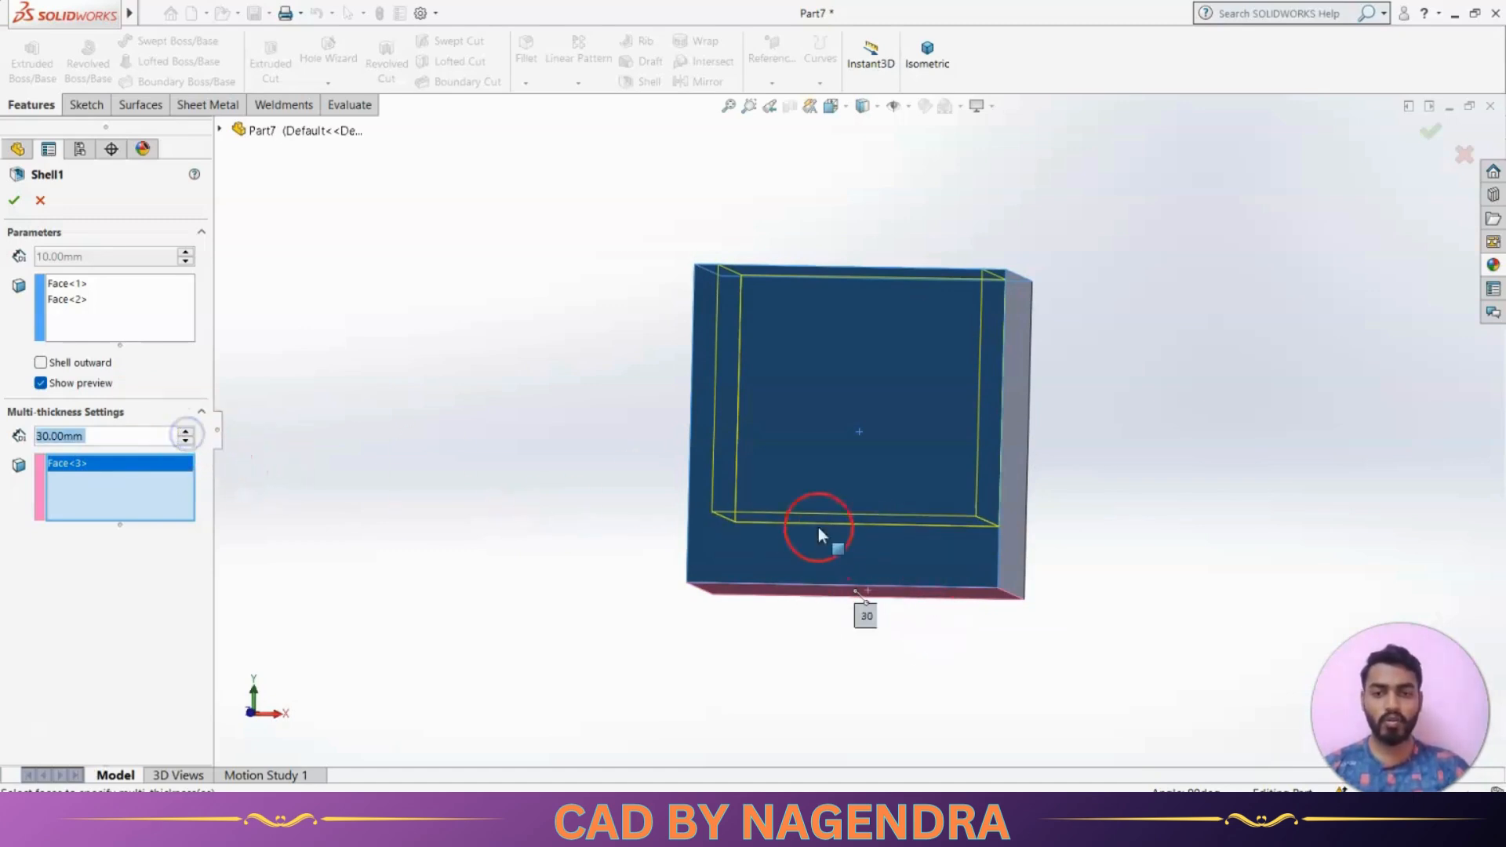
{"action": "left_click", "coordinate": [13, 200]}
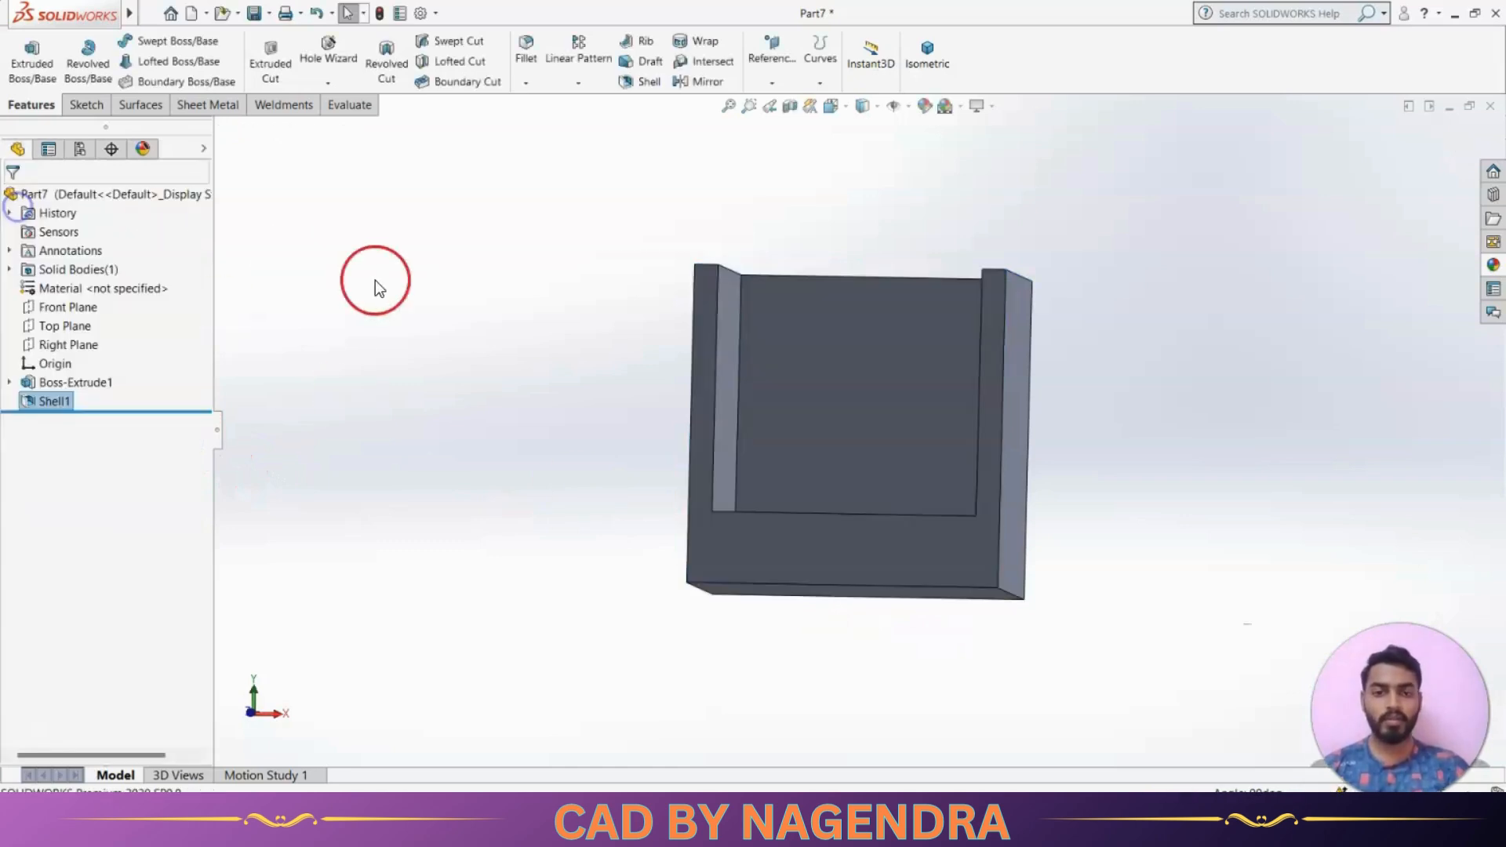
Inspect the shelled block in isometric view, and undo the shell edits and the shell itself.
{"action": "mouse_move", "coordinate": [576, 343]}
{"action": "middle_mouse_down"}
{"action": "mouse_move", "coordinate": [588, 481]}
{"action": "mouse_move", "coordinate": [591, 320]}
{"action": "middle_mouse_up"}
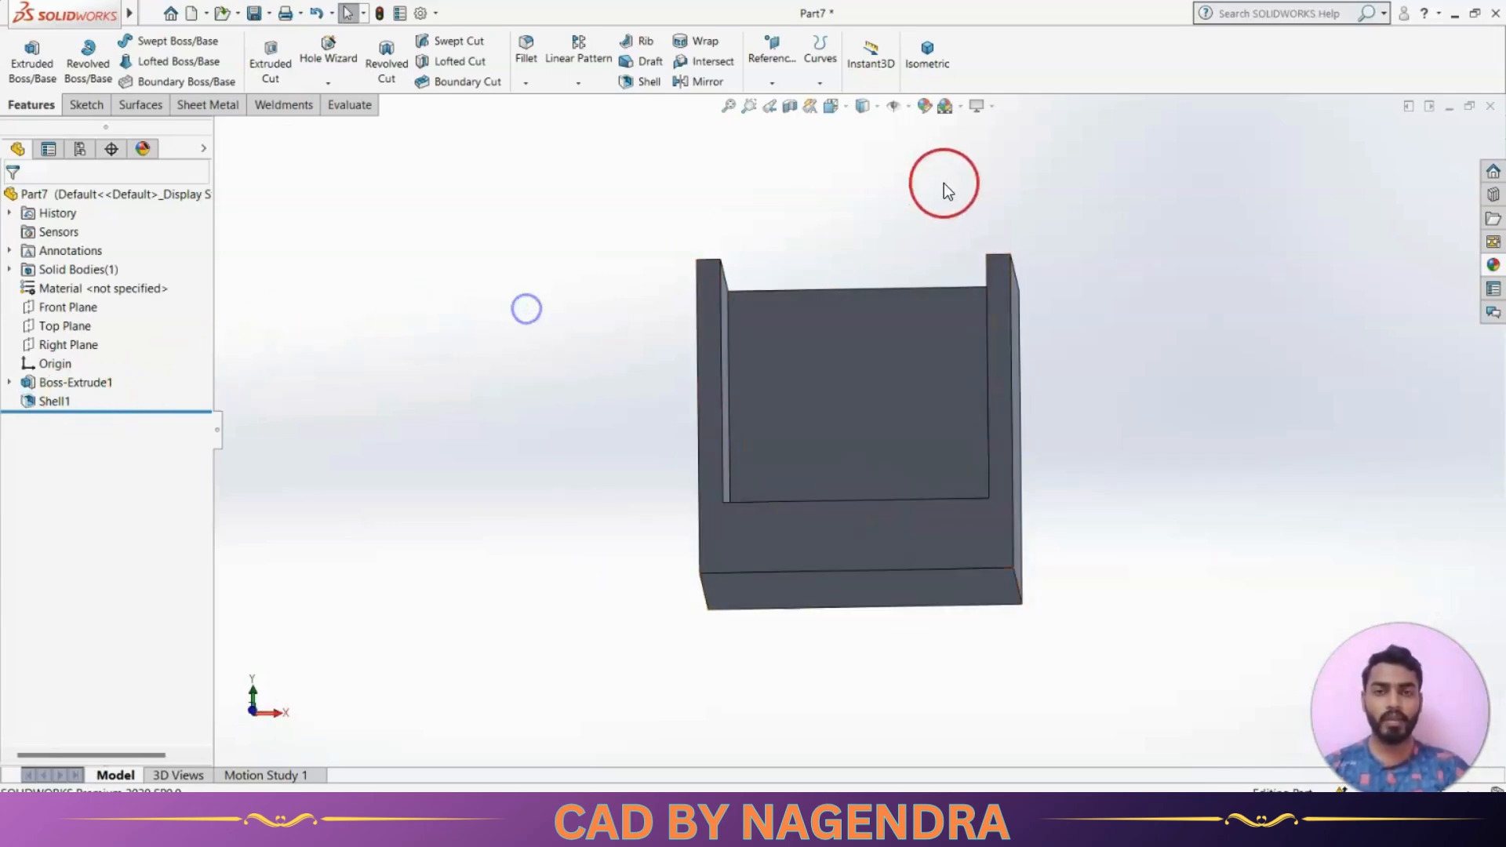
{"action": "middle_click_drag", "start_coordinate": [943, 188], "coordinate": [948, 314]}
{"action": "left_click", "coordinate": [927, 55]}
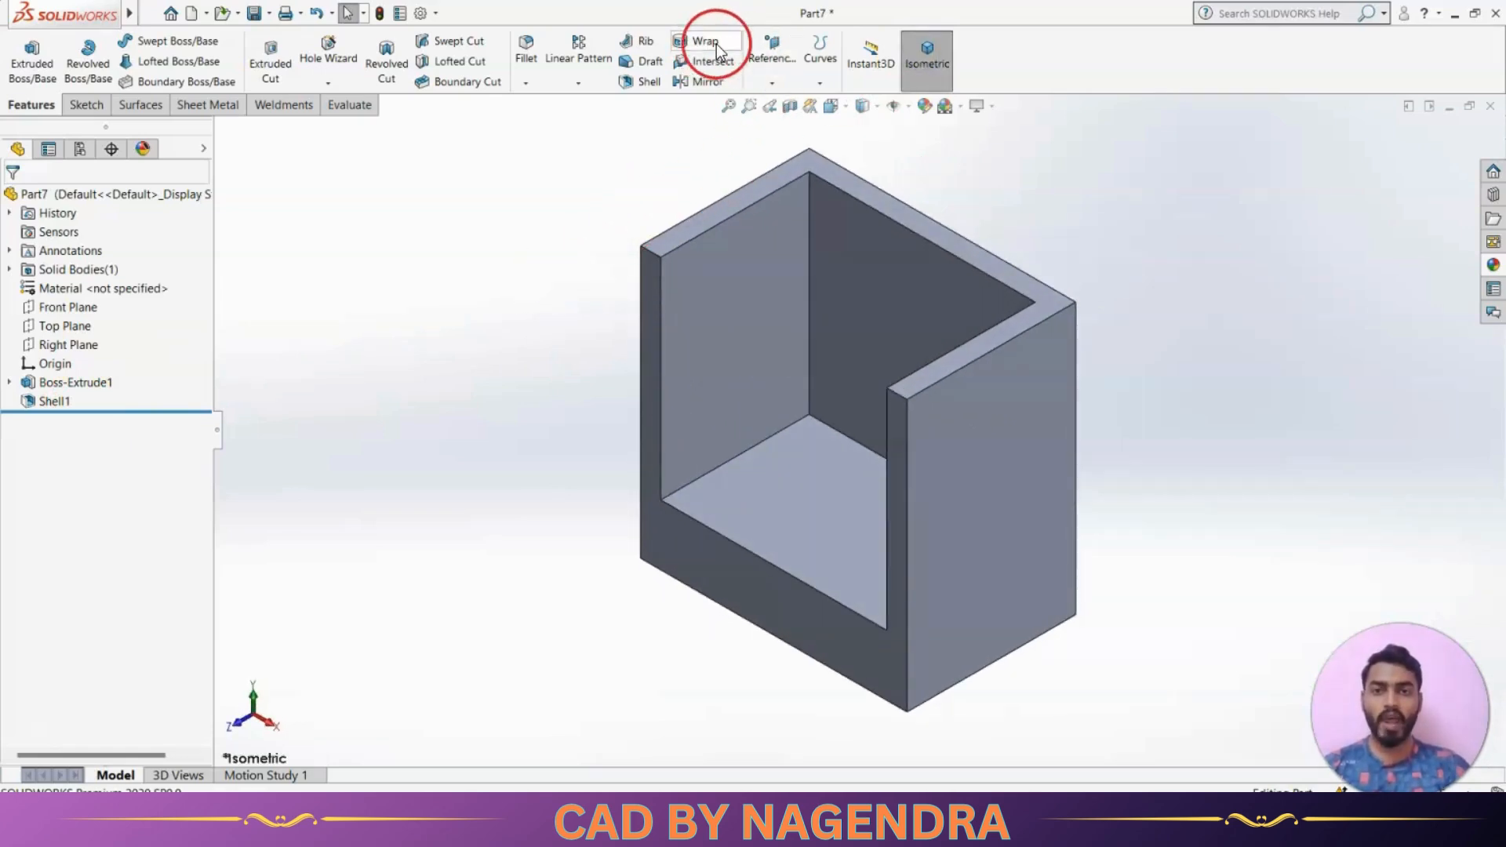
{"action": "key", "text": "f"}
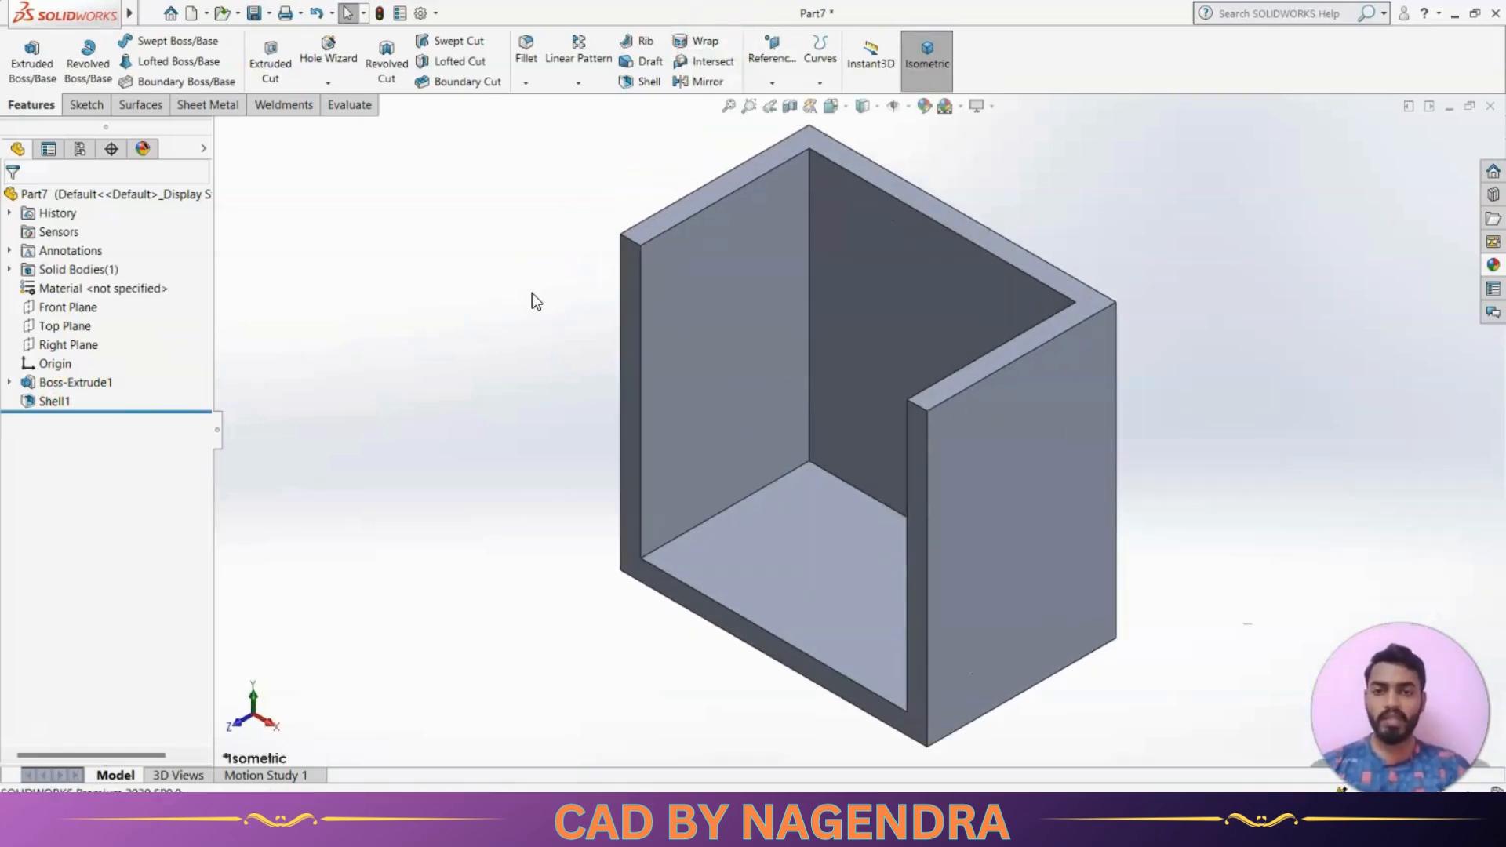
{"action": "key", "text": "ctrl+z"}
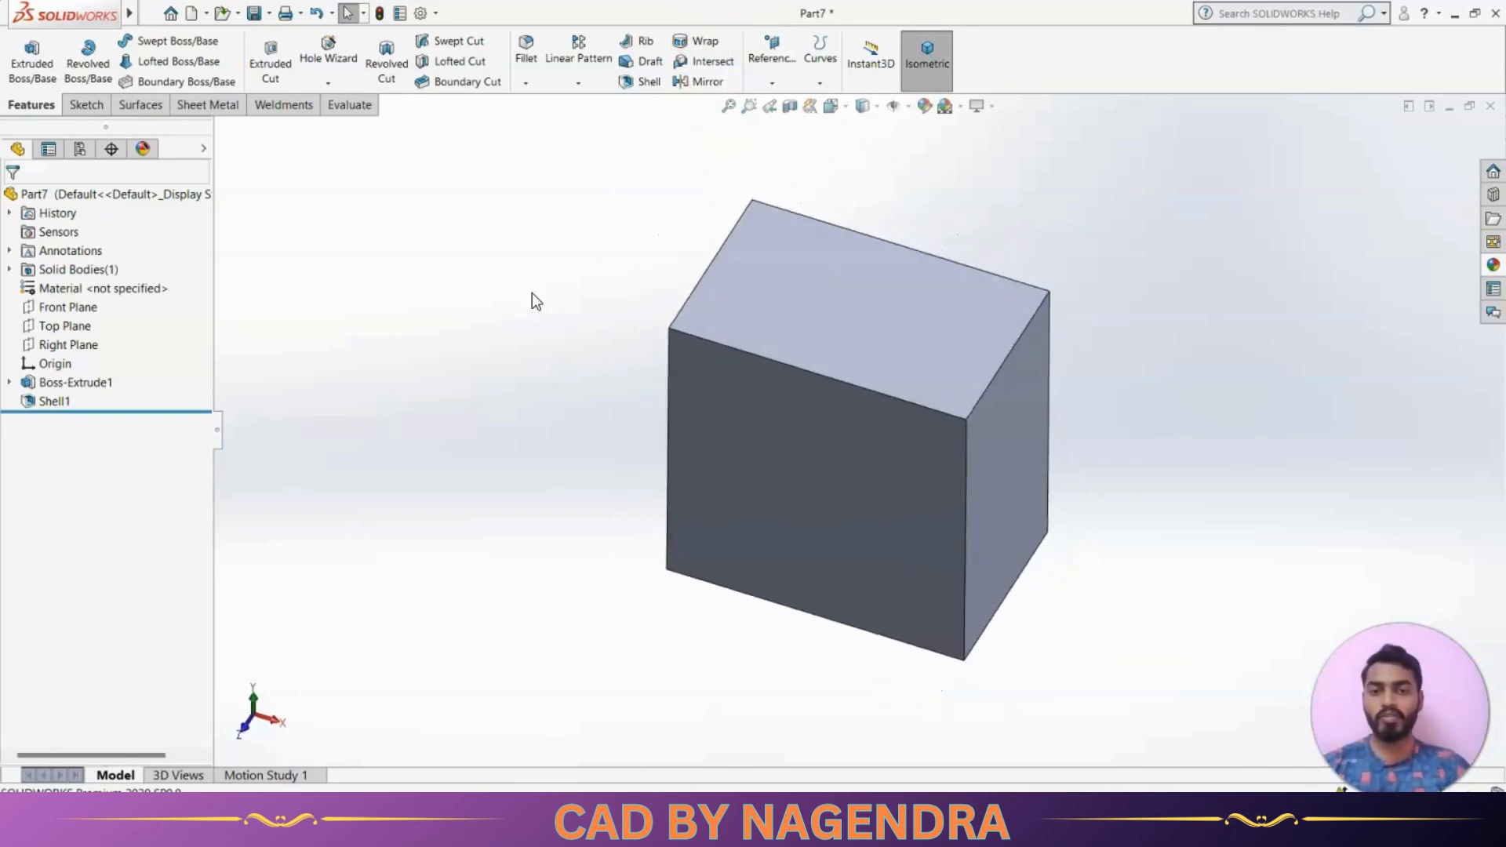
Open a new sketch on the block's large front face and view it face-on.
{"action": "left_click", "coordinate": [867, 190]}
{"action": "left_click", "coordinate": [937, 78]}
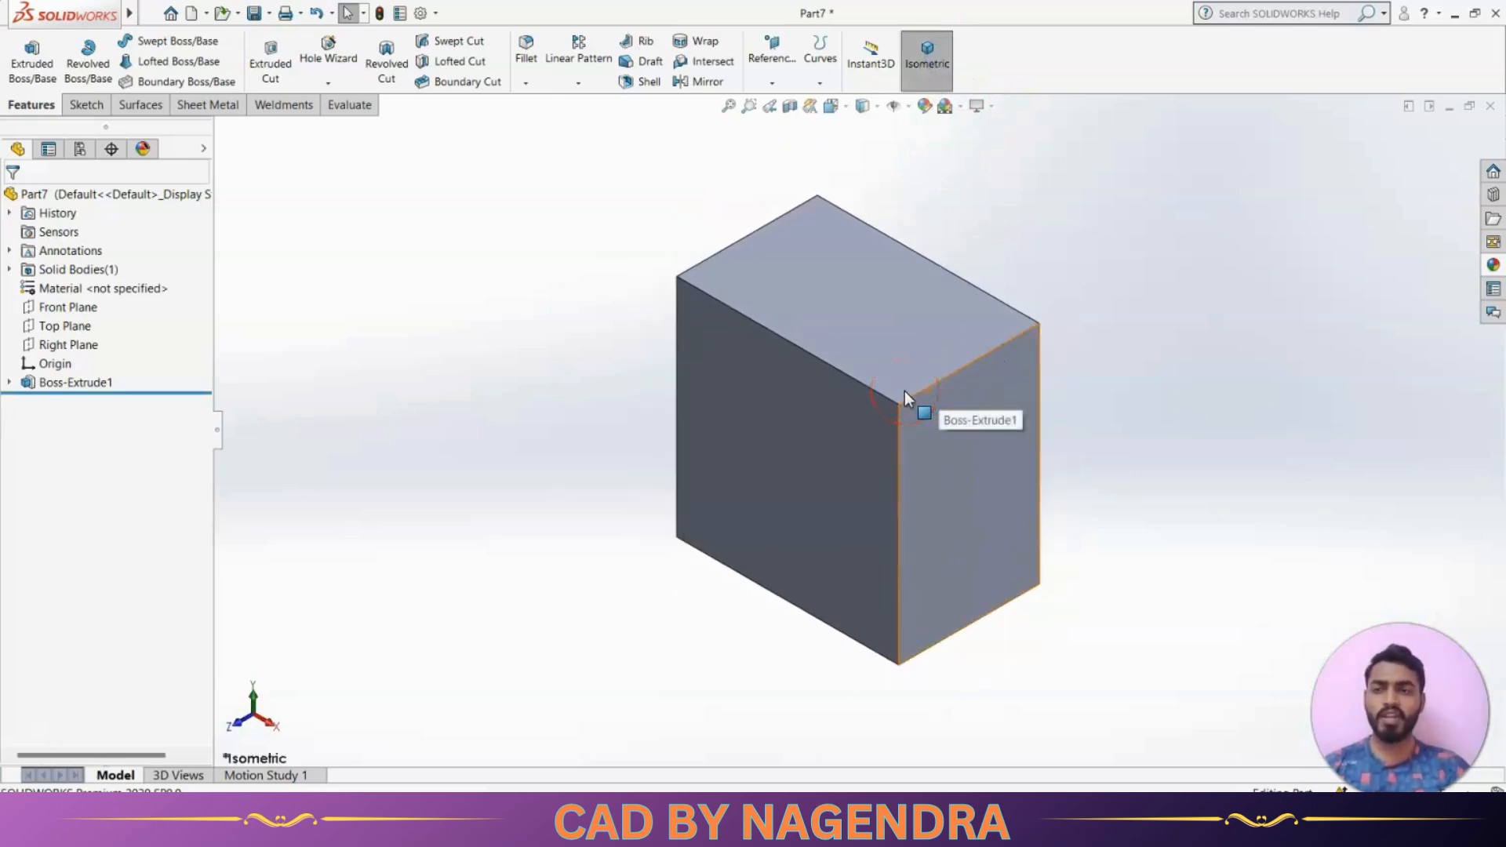
{"action": "middle_click_drag", "start_coordinate": [1099, 393], "coordinate": [1099, 338]}
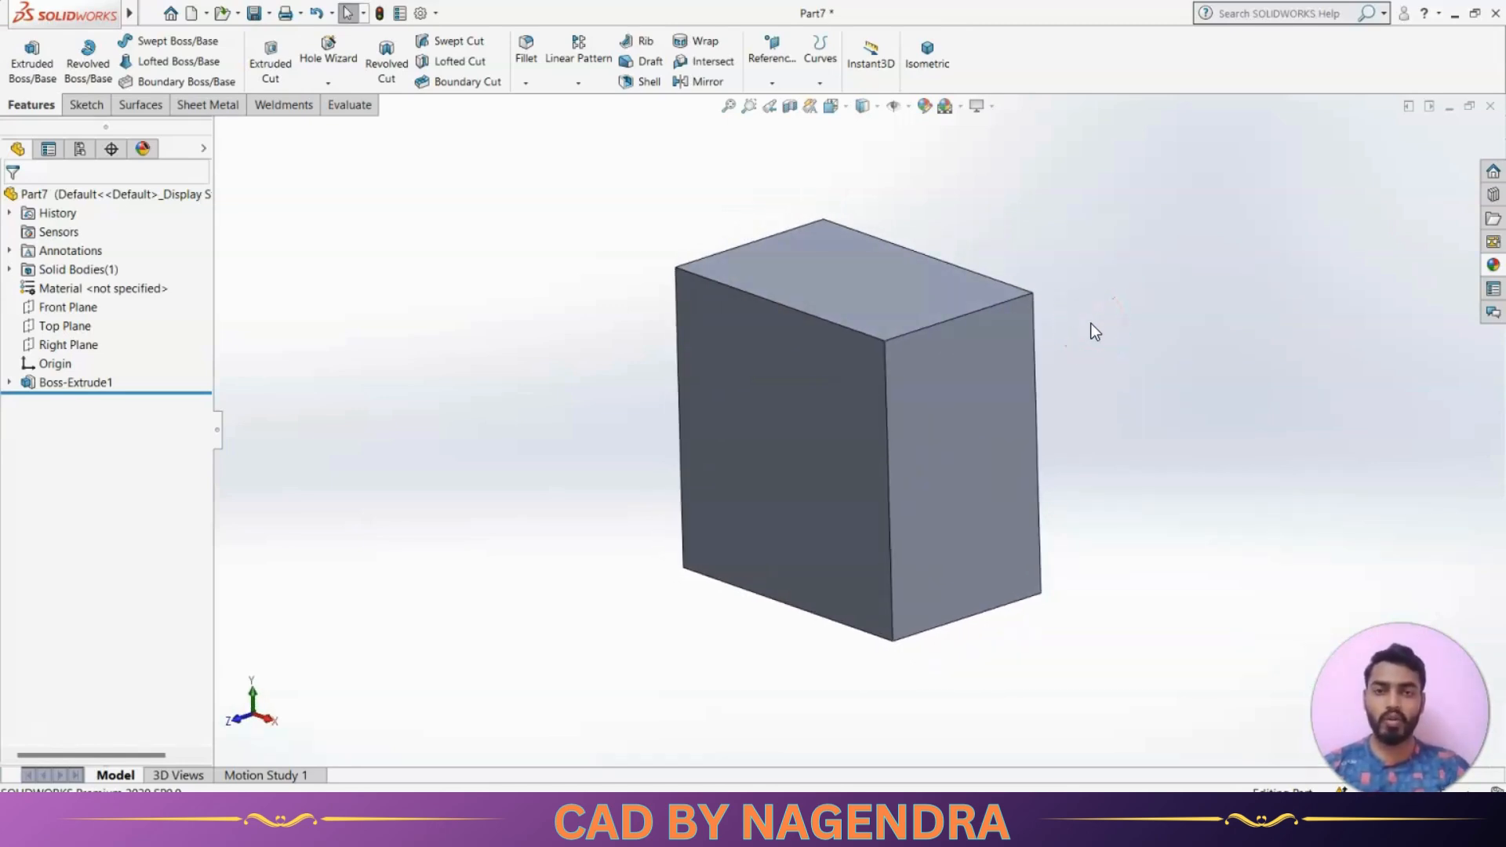
{"action": "left_click", "coordinate": [799, 418]}
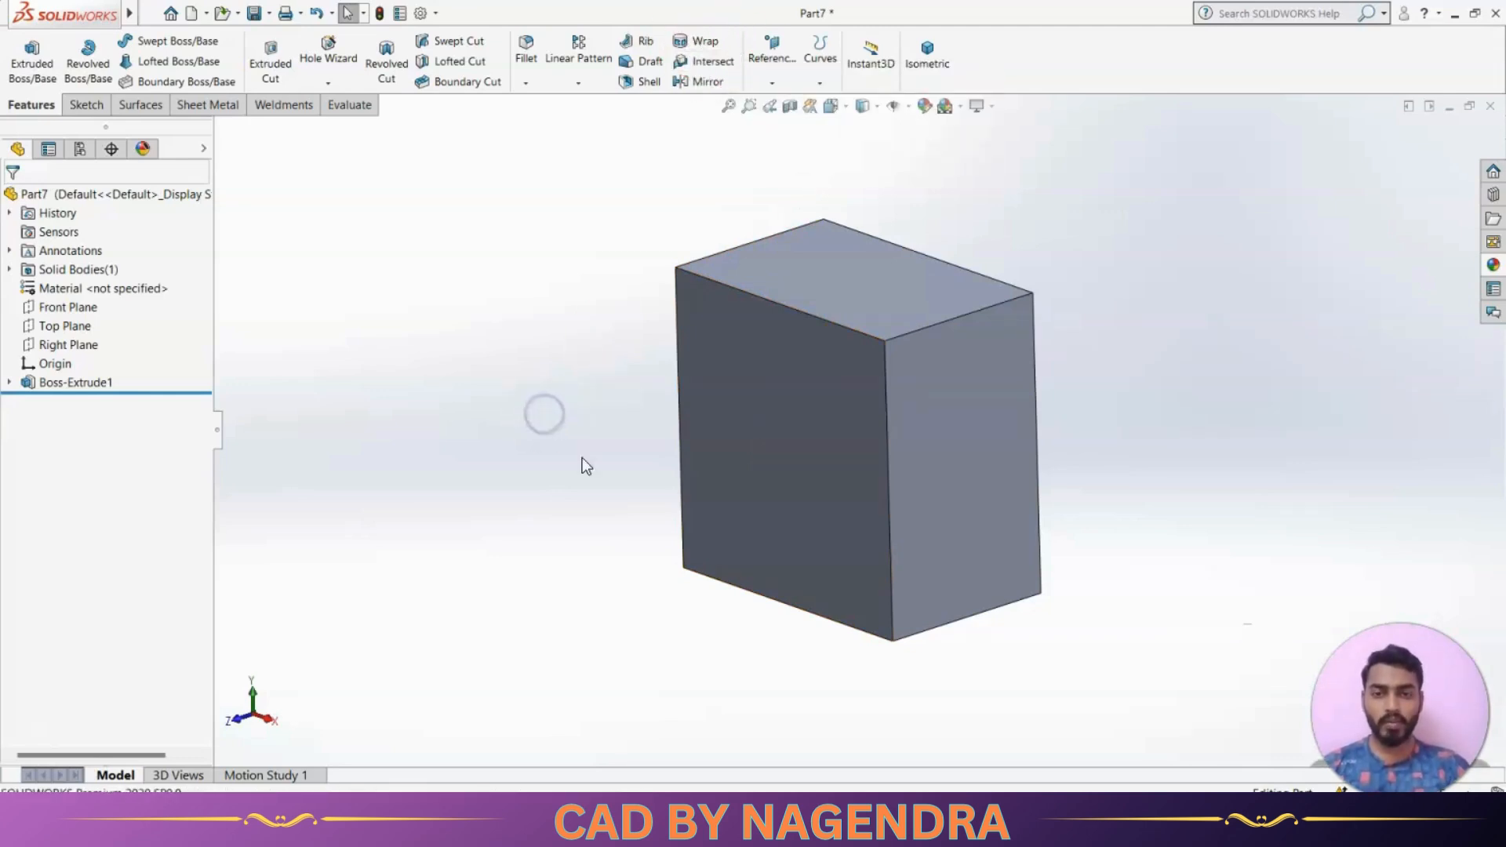
{"action": "left_click", "coordinate": [757, 410]}
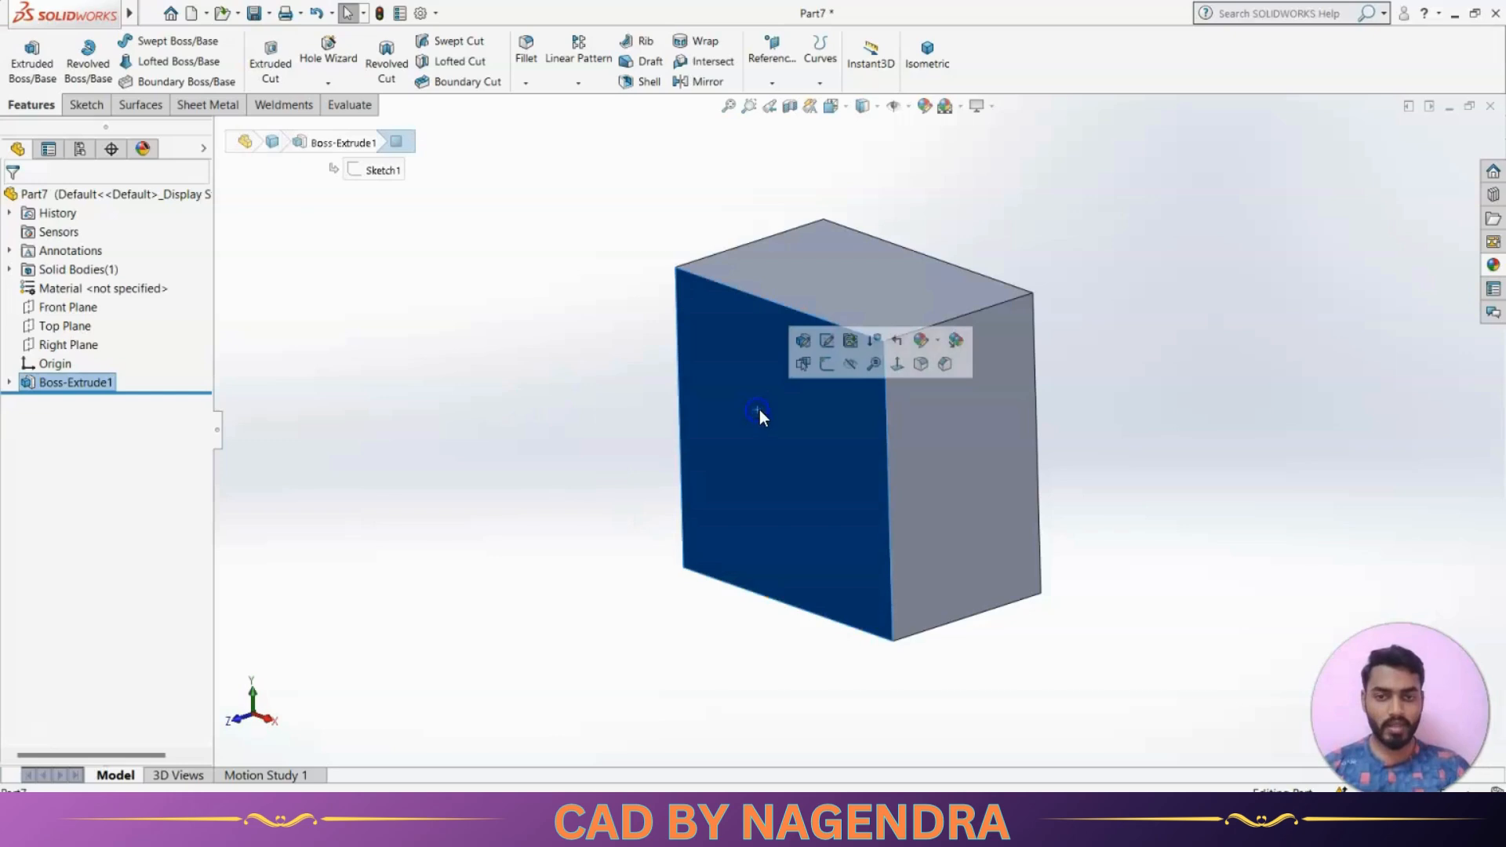
{"action": "left_click", "coordinate": [824, 365]}
{"action": "left_click", "coordinate": [1053, 63]}
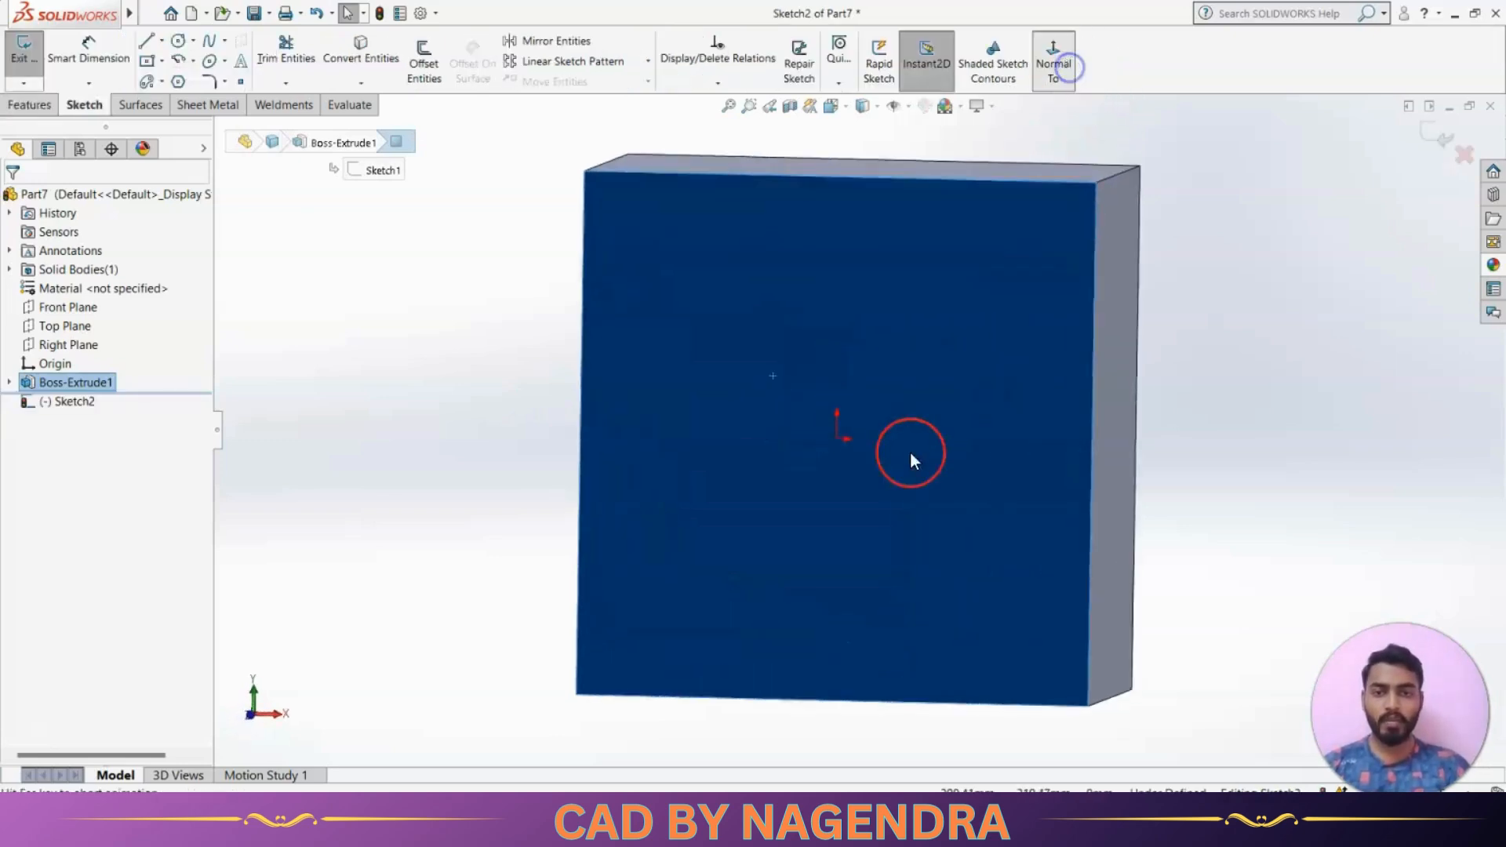
{"action": "left_click", "coordinate": [407, 307]}
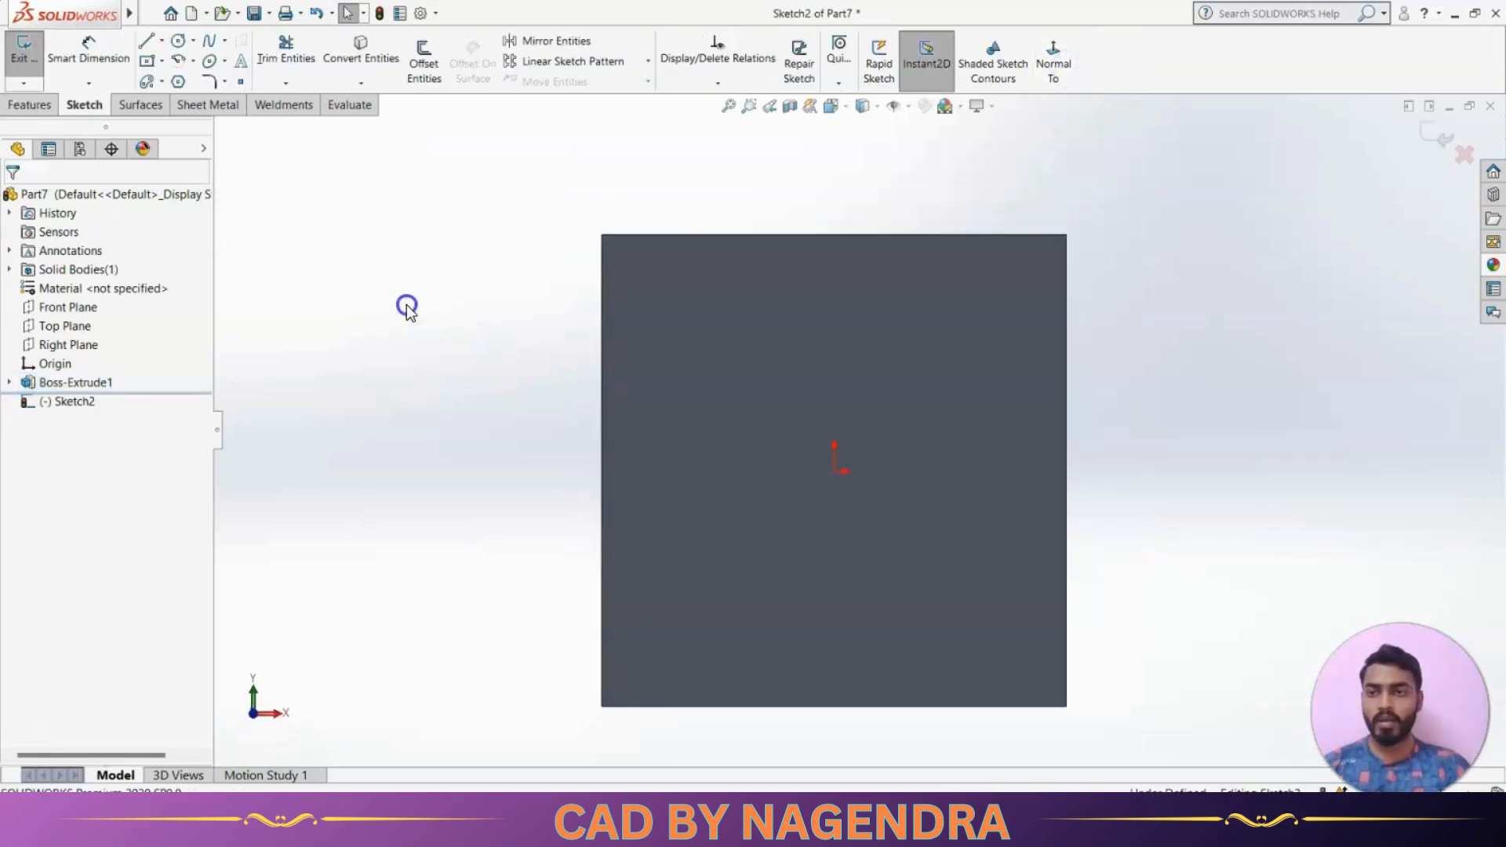
Place the sketch text "CAD BY NAGENDRA" on the block's front face above the origin.
{"action": "left_click", "coordinate": [242, 69]}
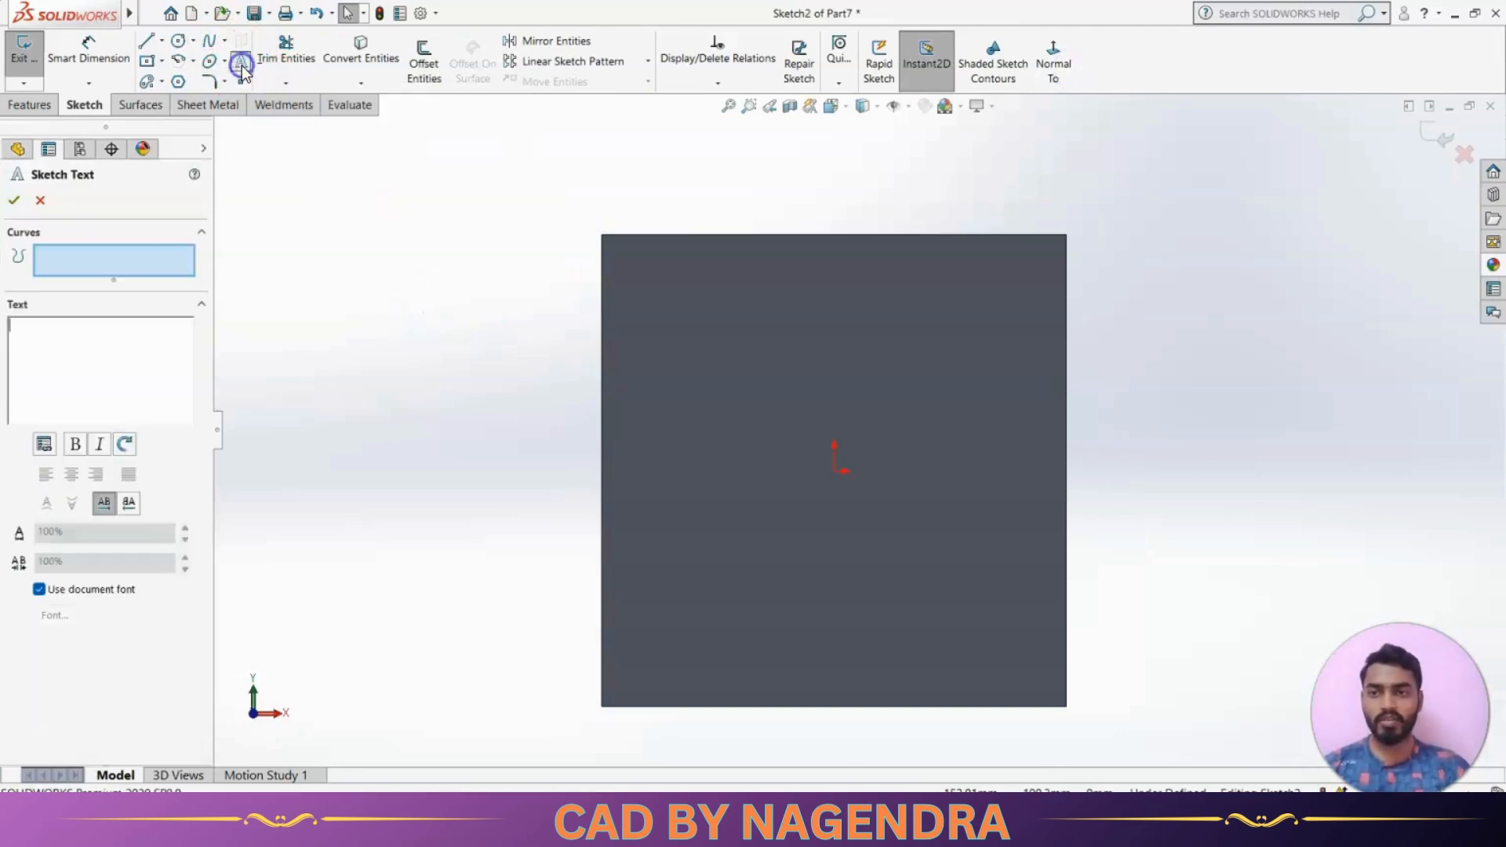
{"action": "left_click", "coordinate": [759, 400]}
{"action": "left_click", "coordinate": [111, 367]}
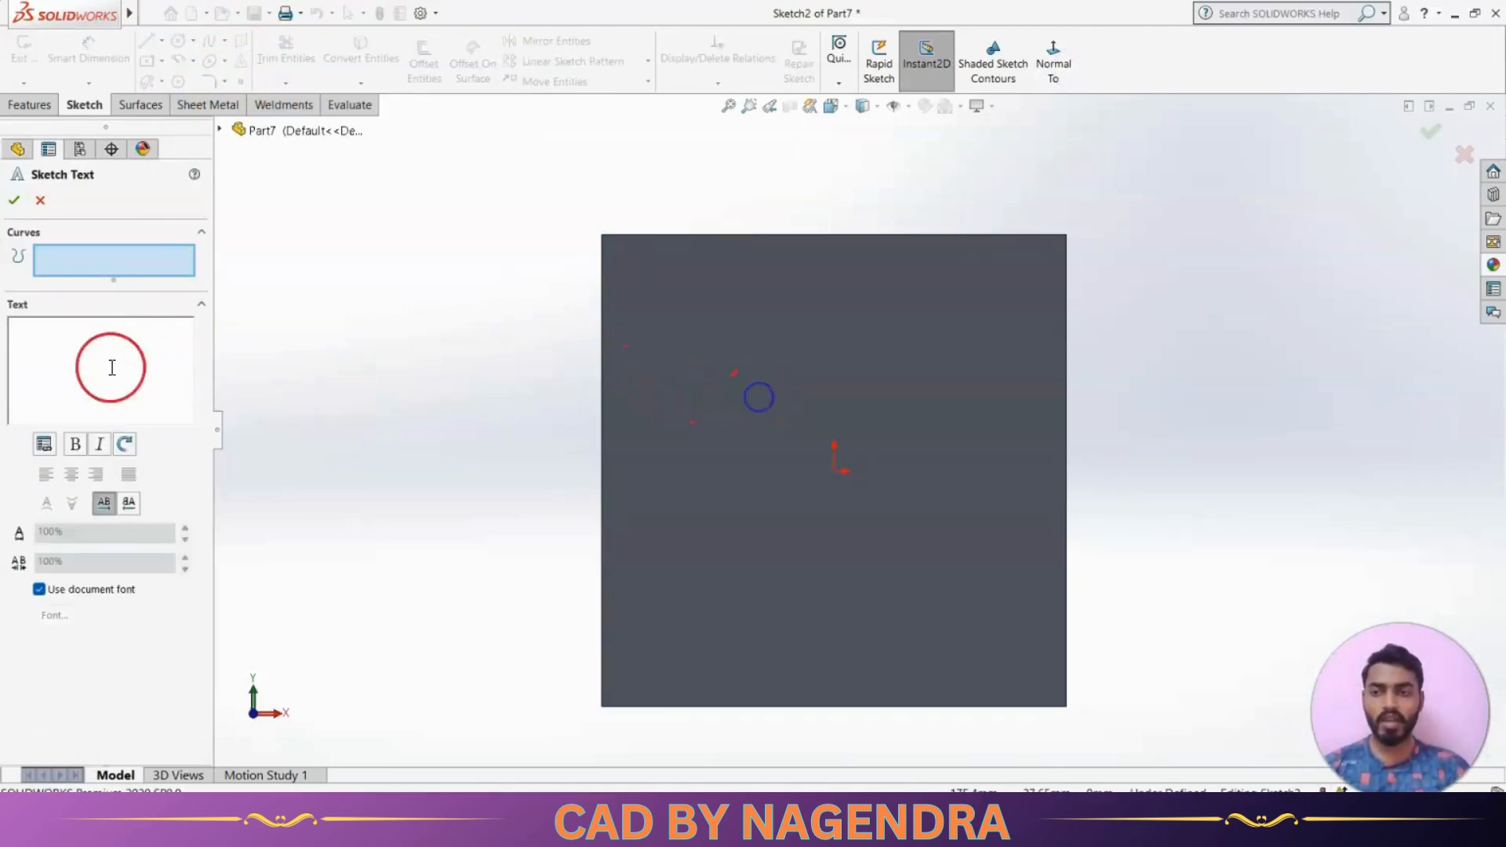
{"action": "left_click", "coordinate": [26, 339]}
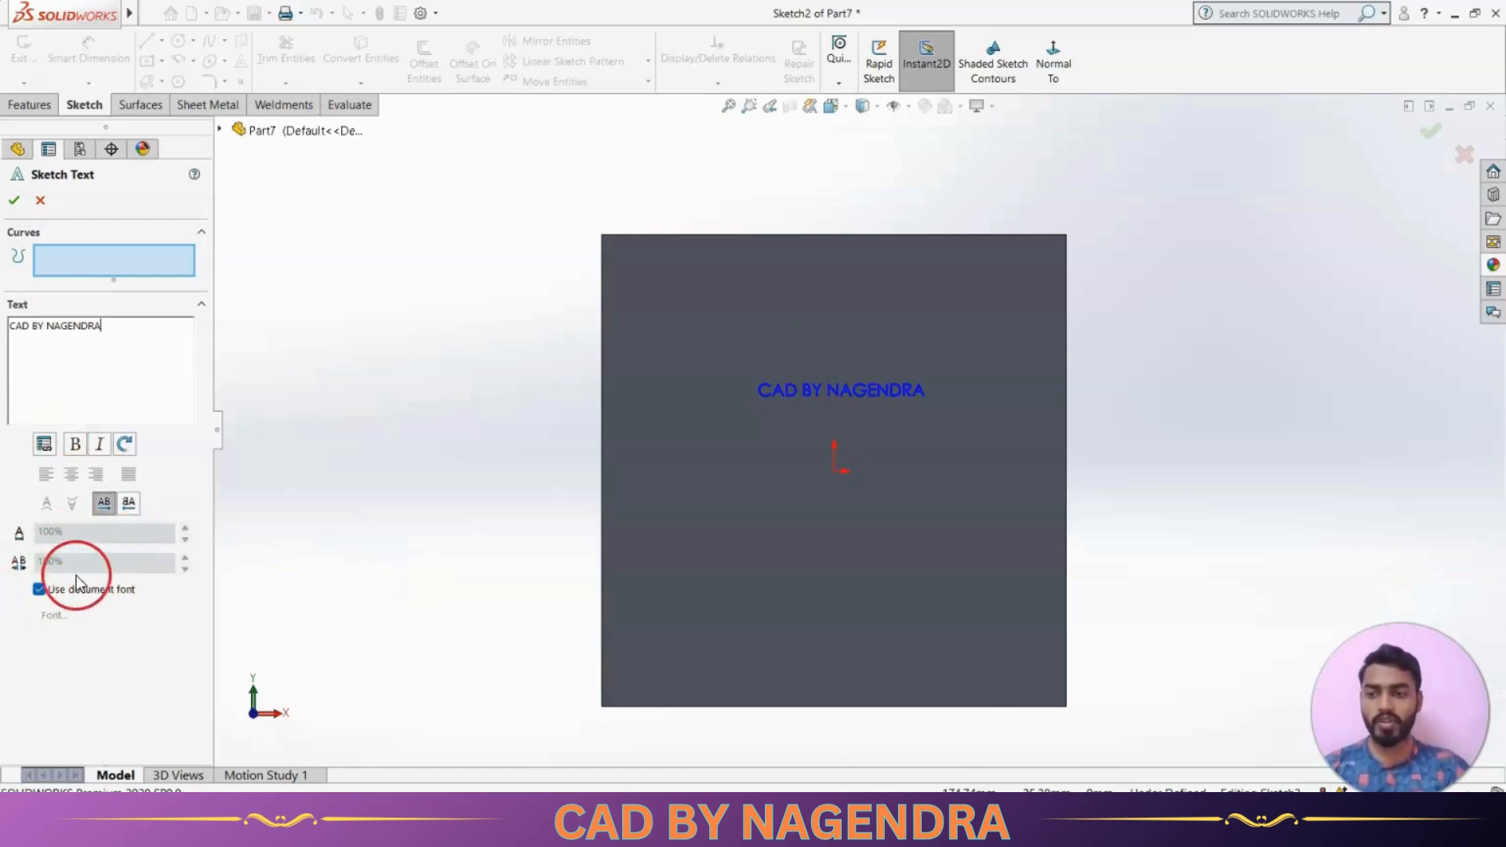
Turn off the document font for the sketch text and set its height to 6 mm in Century Gothic Regular.
{"action": "left_click", "coordinate": [40, 592]}
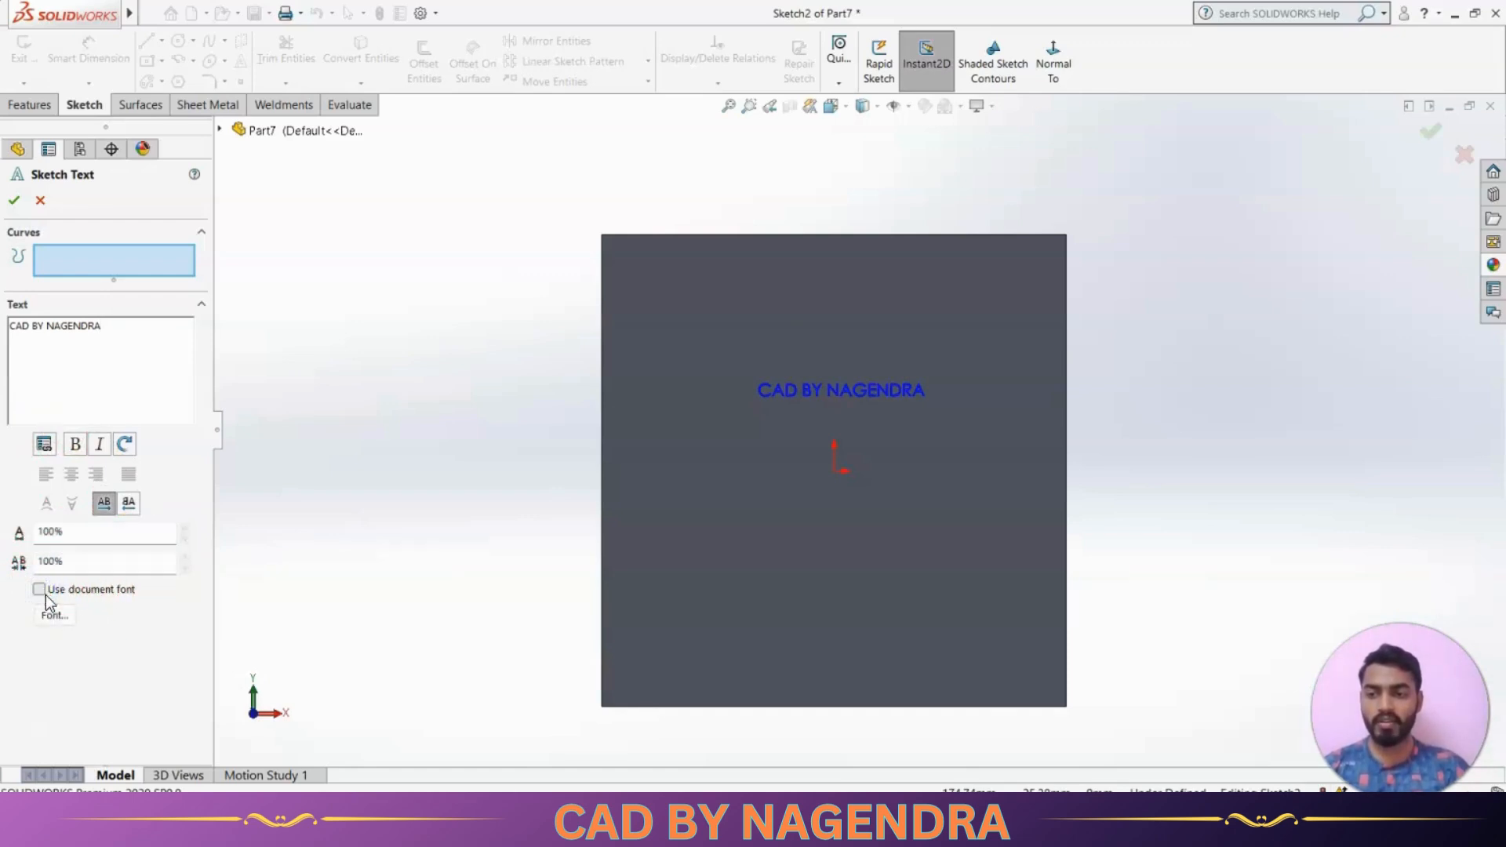
{"action": "left_click", "coordinate": [52, 614]}
{"action": "left_click", "coordinate": [708, 338]}
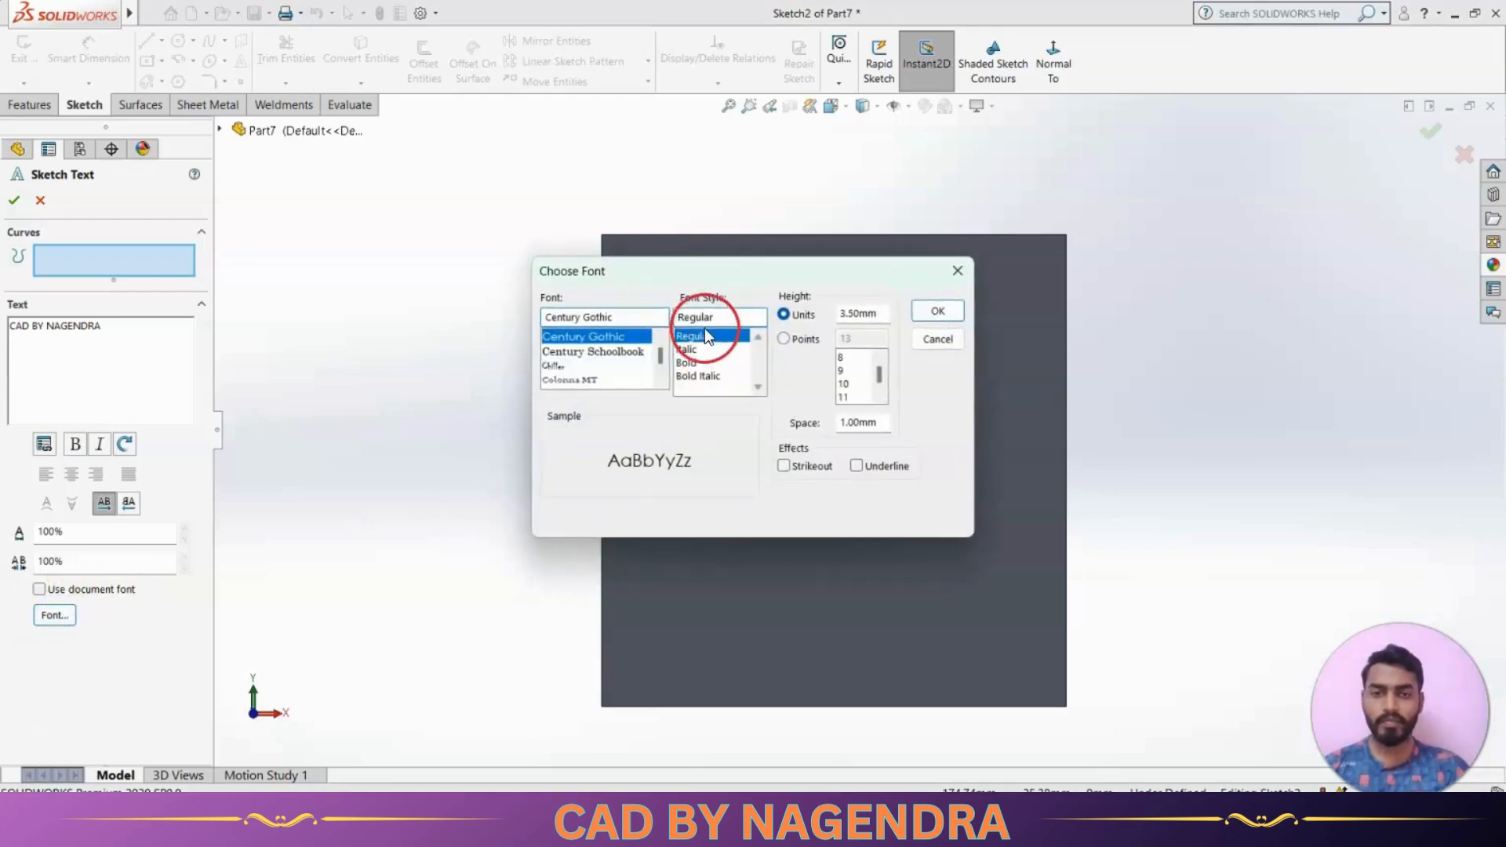
{"action": "left_click_drag", "start_coordinate": [705, 270], "coordinate": [249, 240]}
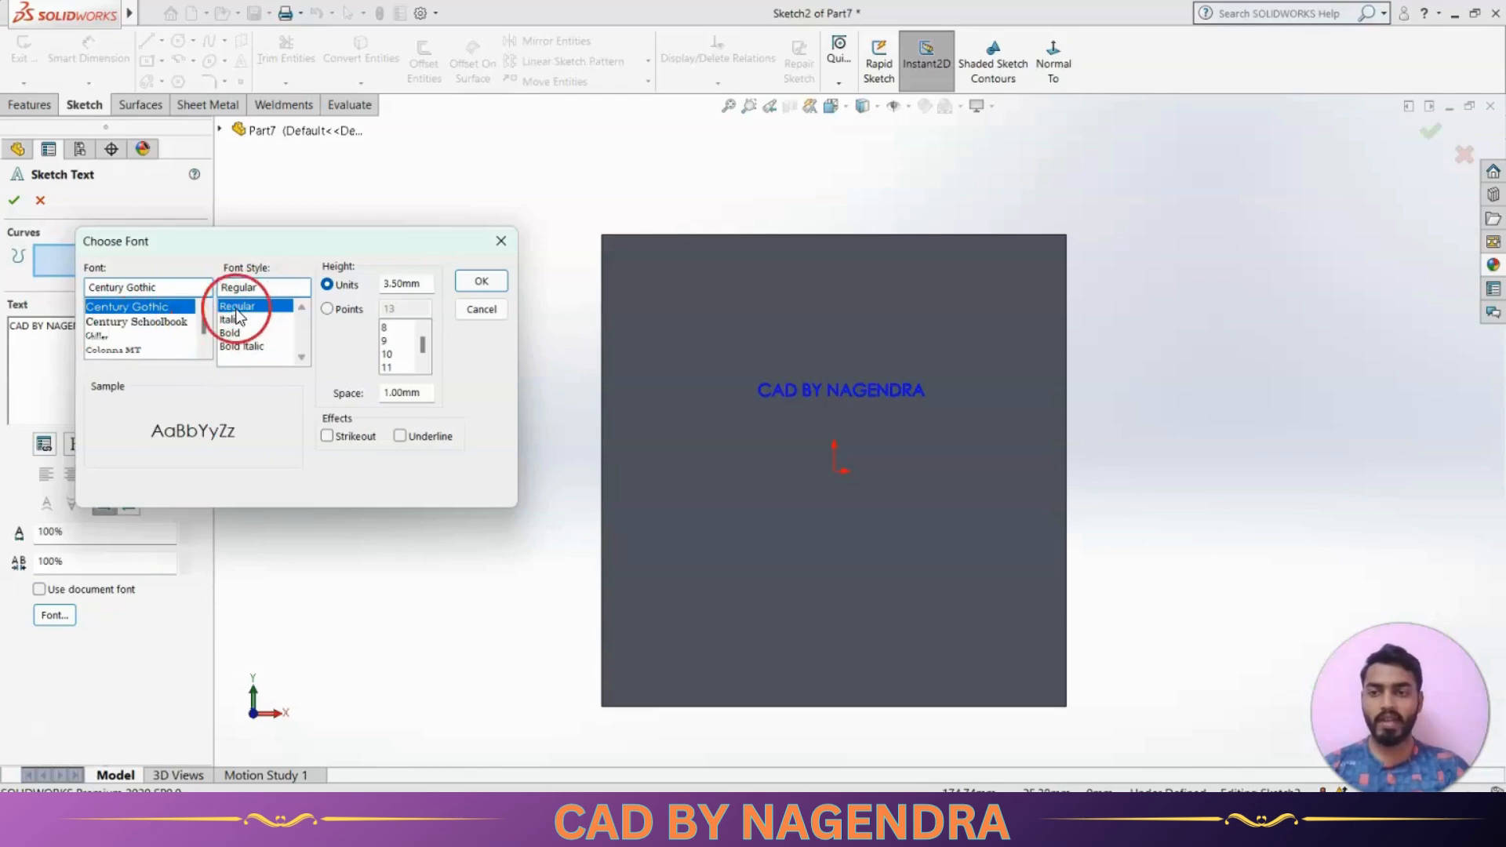
{"action": "left_click", "coordinate": [423, 283]}
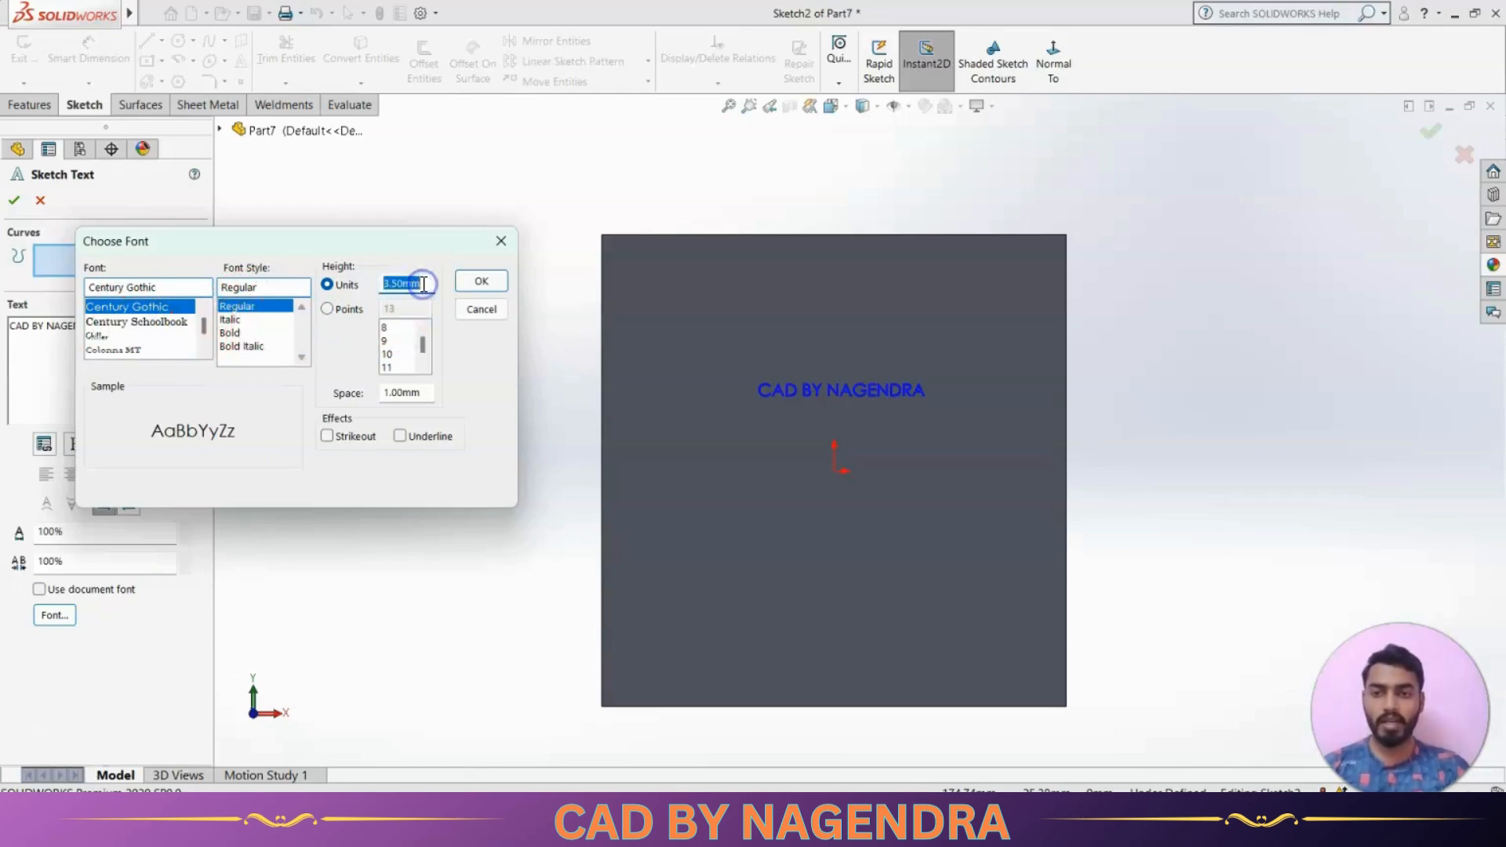
{"action": "type", "text": "6"}
{"action": "key", "text": "Return"}
{"action": "left_click", "coordinate": [461, 293]}
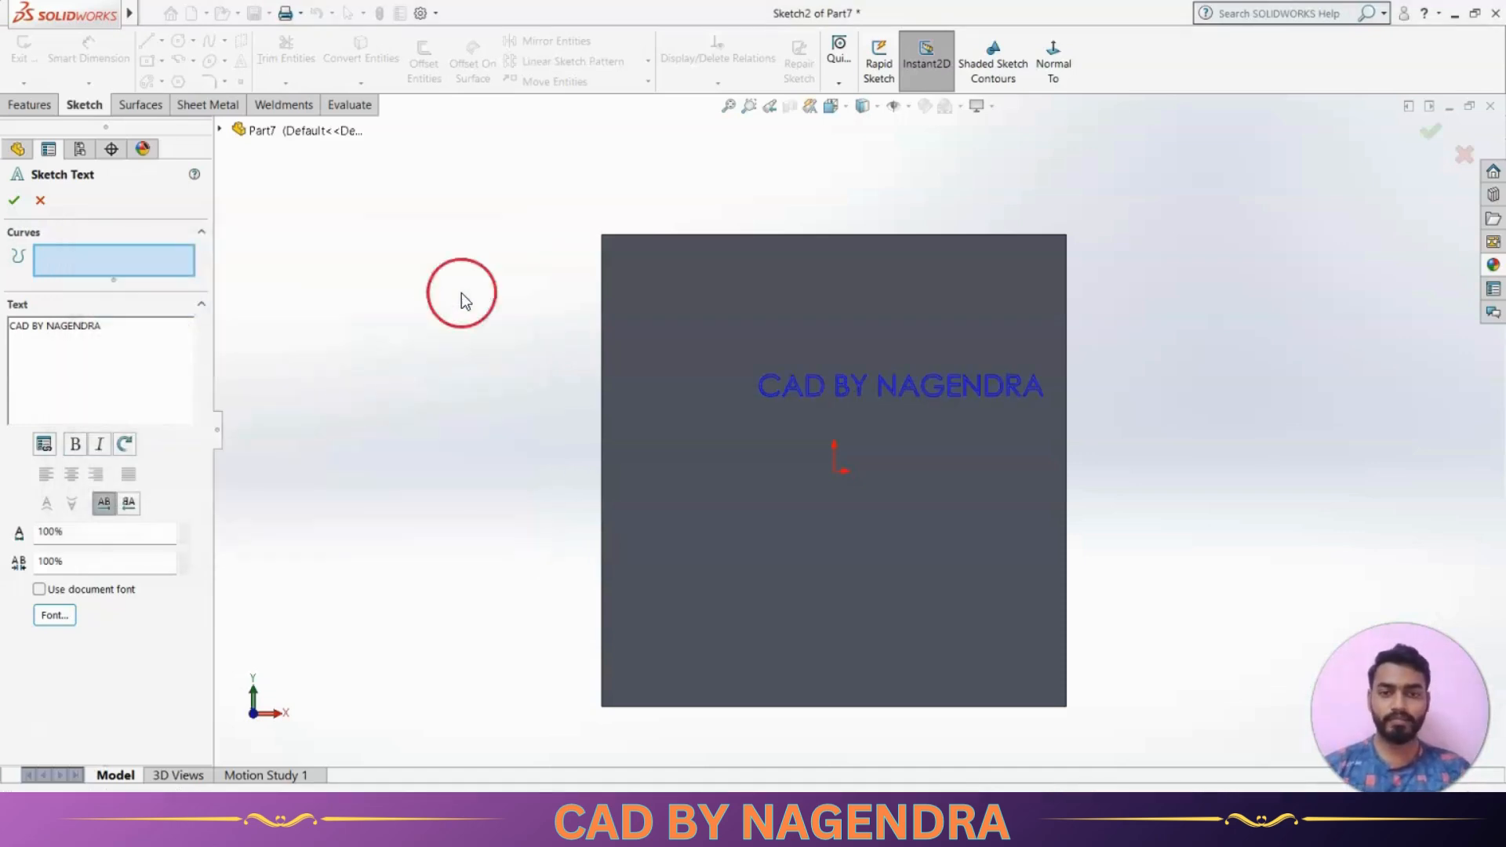
Reposition the sketch text so it sits roughly centred above the origin, and accept it and exit the sketch.
{"action": "left_click", "coordinate": [770, 468]}
{"action": "left_click", "coordinate": [723, 464]}
{"action": "left_click", "coordinate": [696, 395]}
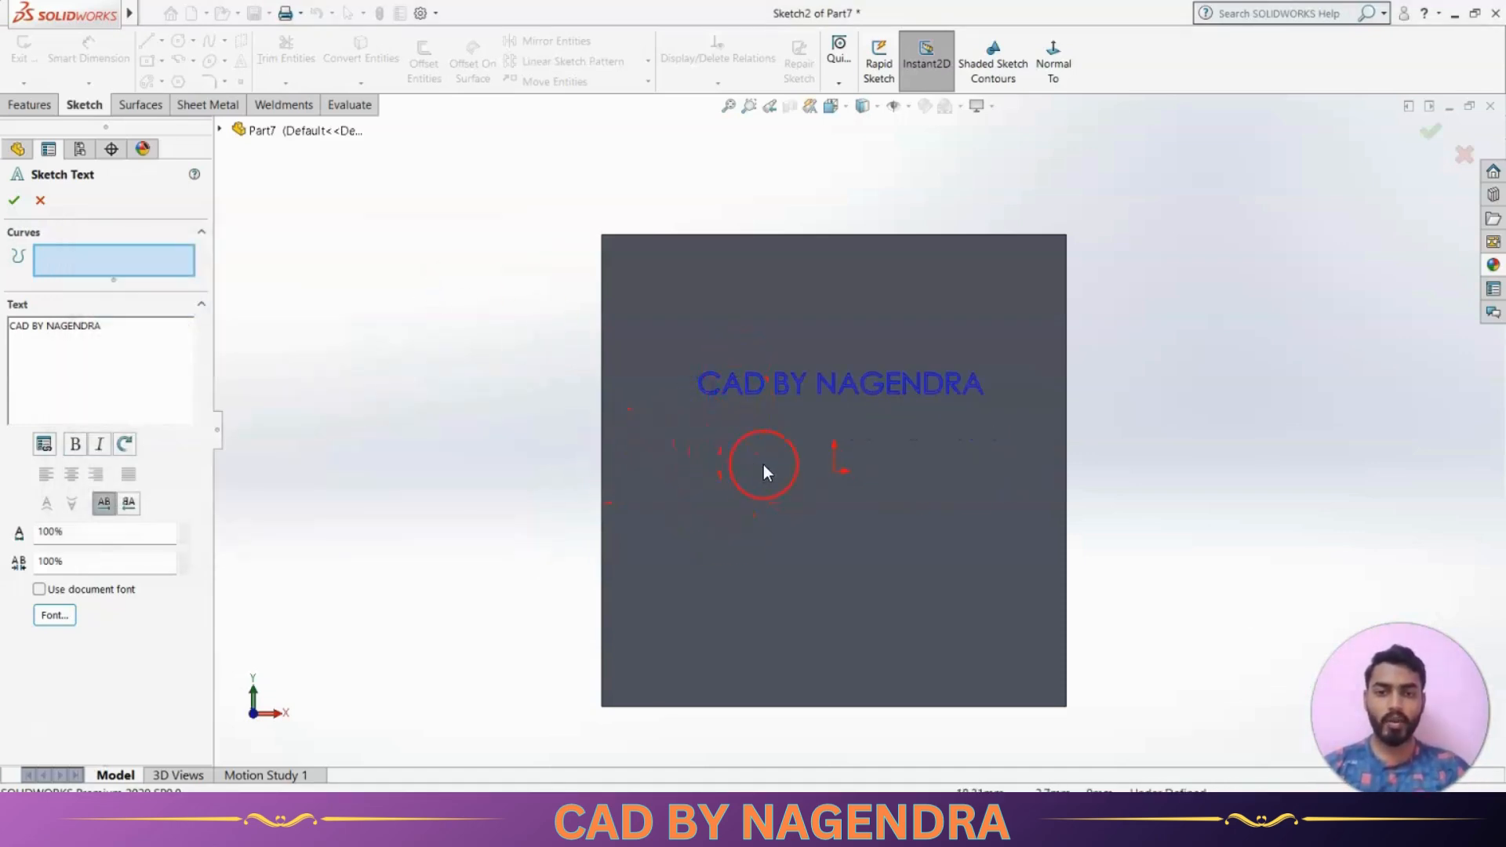
{"action": "left_click", "coordinate": [65, 248]}
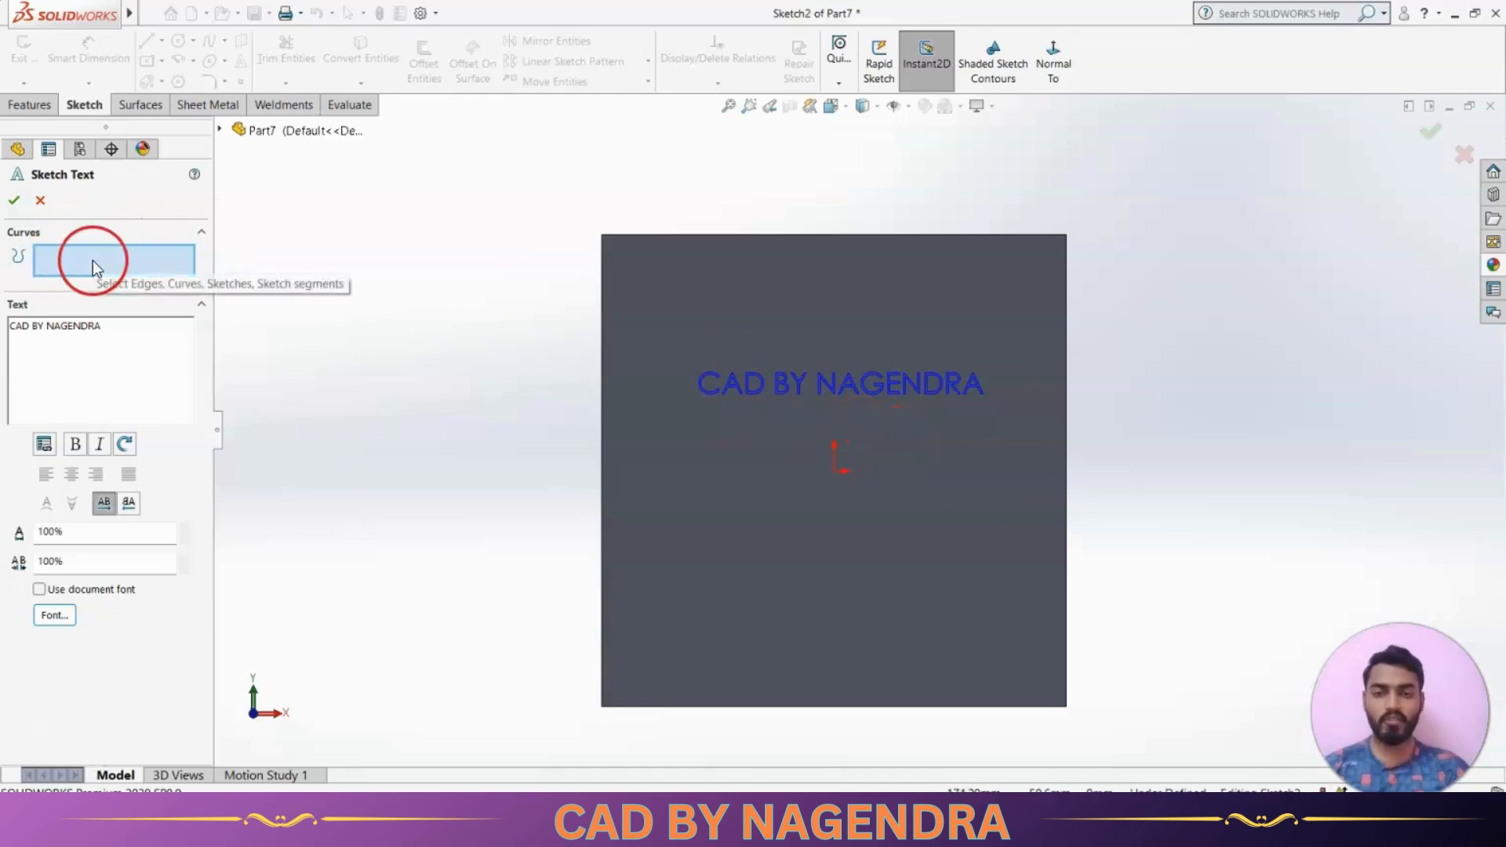
{"action": "left_click", "coordinate": [764, 453]}
{"action": "left_click", "coordinate": [735, 515]}
{"action": "left_click", "coordinate": [711, 420]}
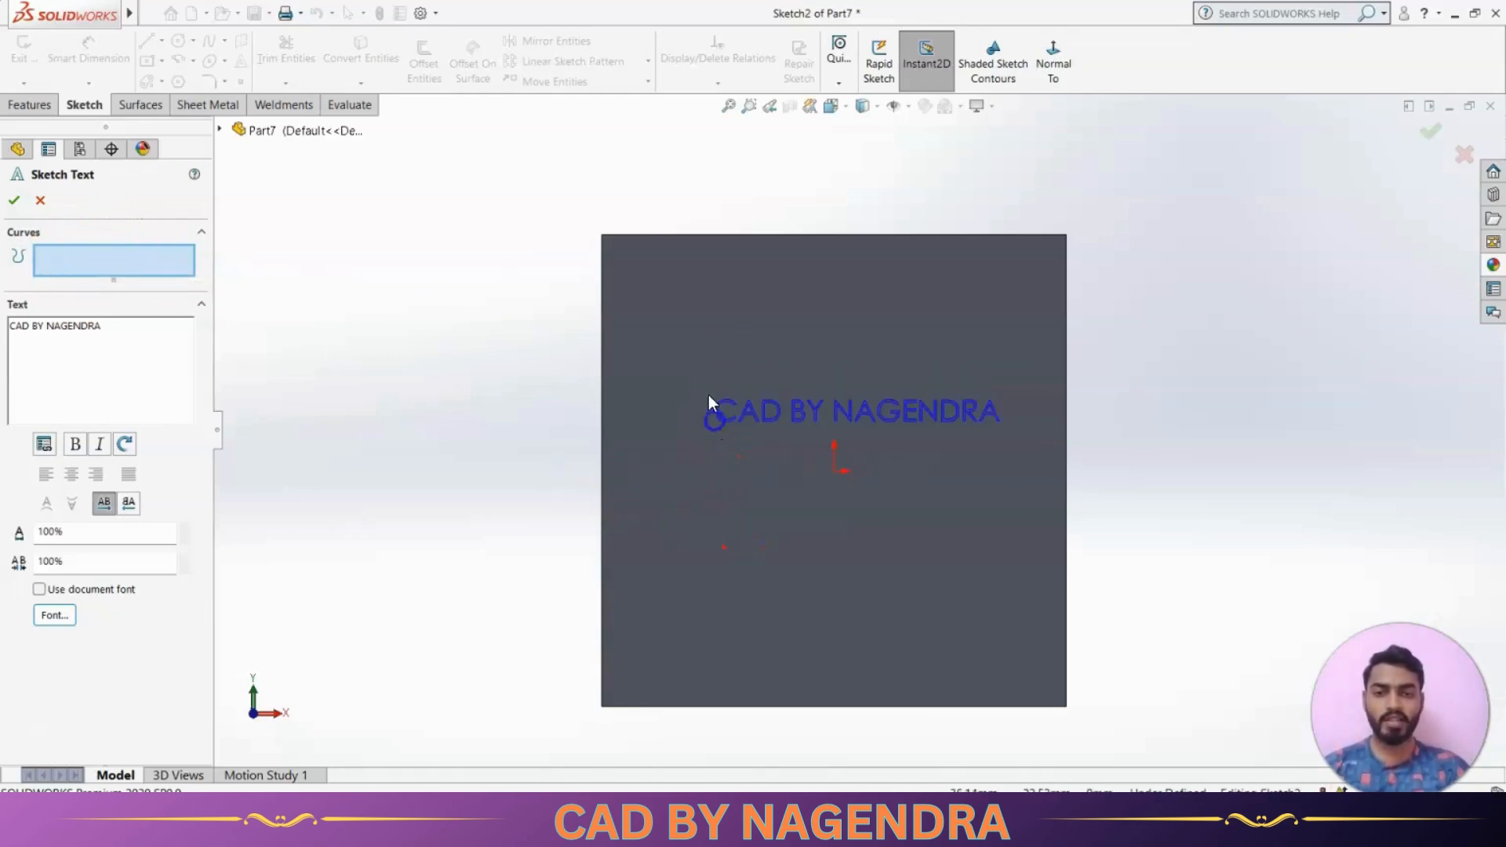
{"action": "left_click", "coordinate": [679, 388]}
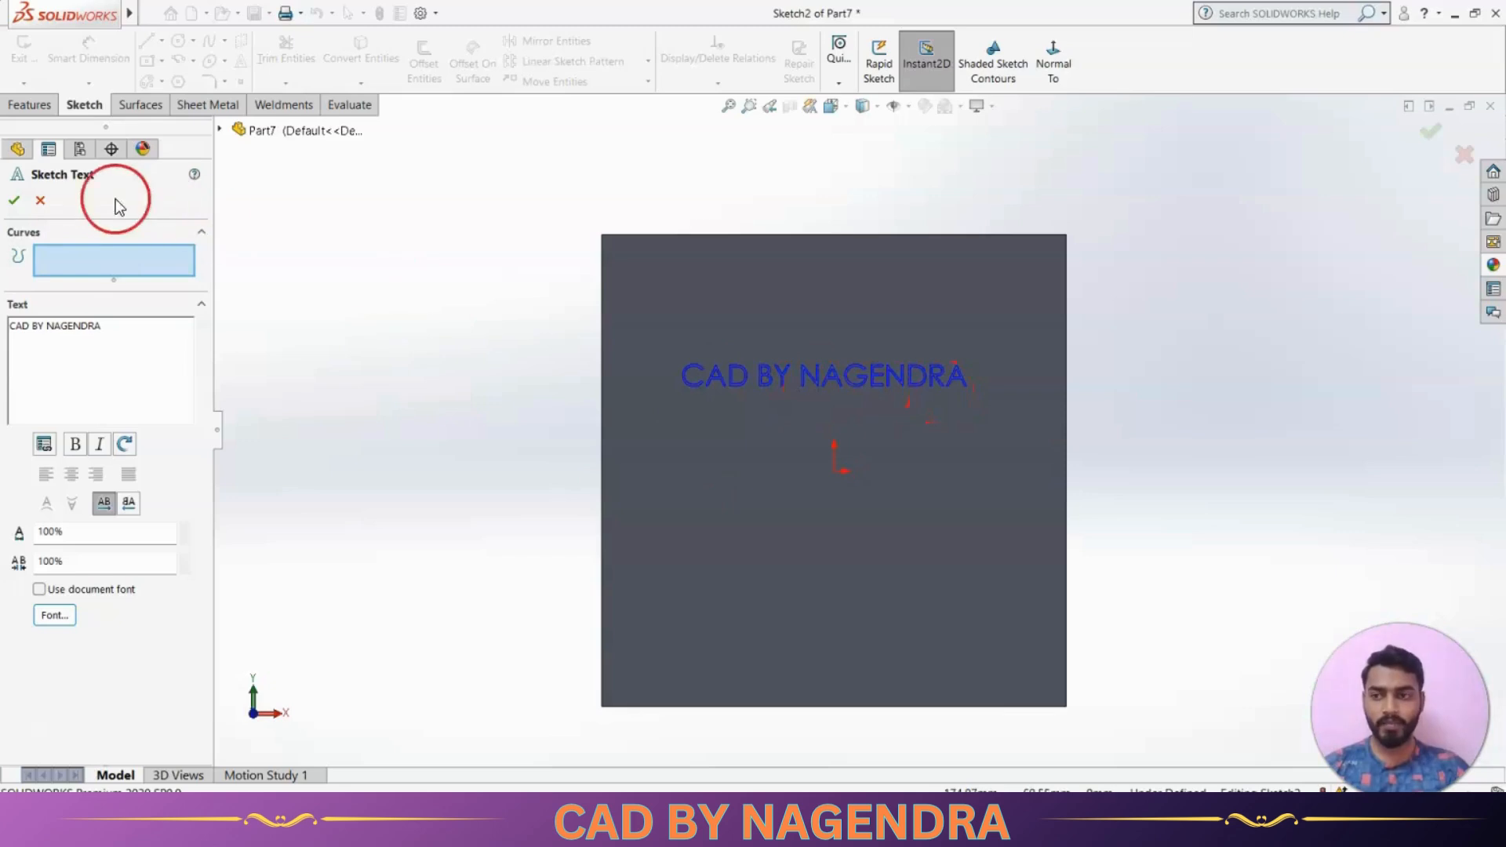
{"action": "left_click", "coordinate": [15, 200]}
{"action": "left_click", "coordinate": [1442, 140]}
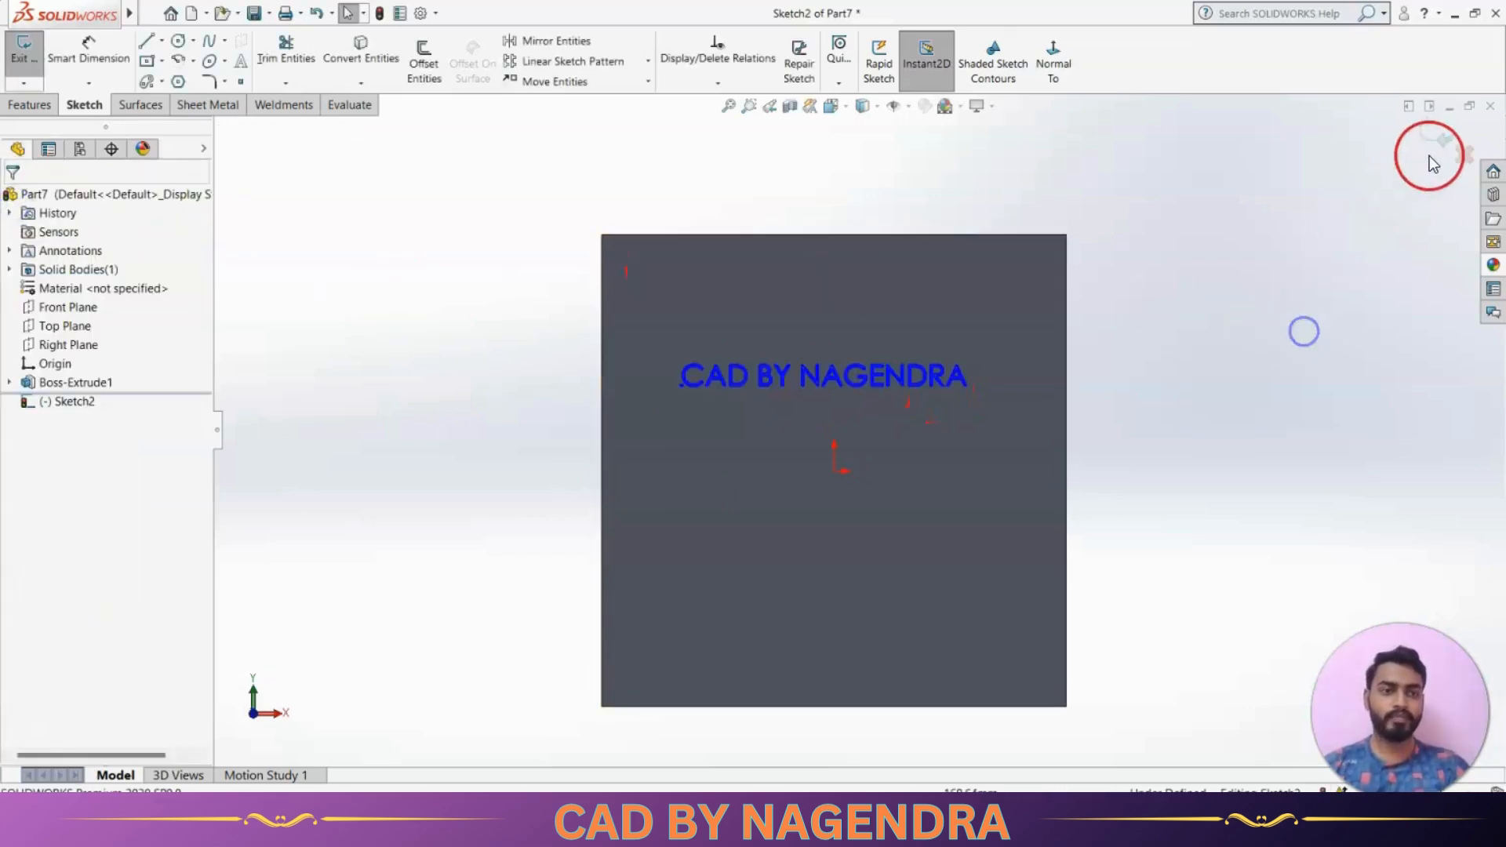
{"action": "left_click", "coordinate": [1221, 360]}
{"action": "left_click", "coordinate": [1026, 149]}
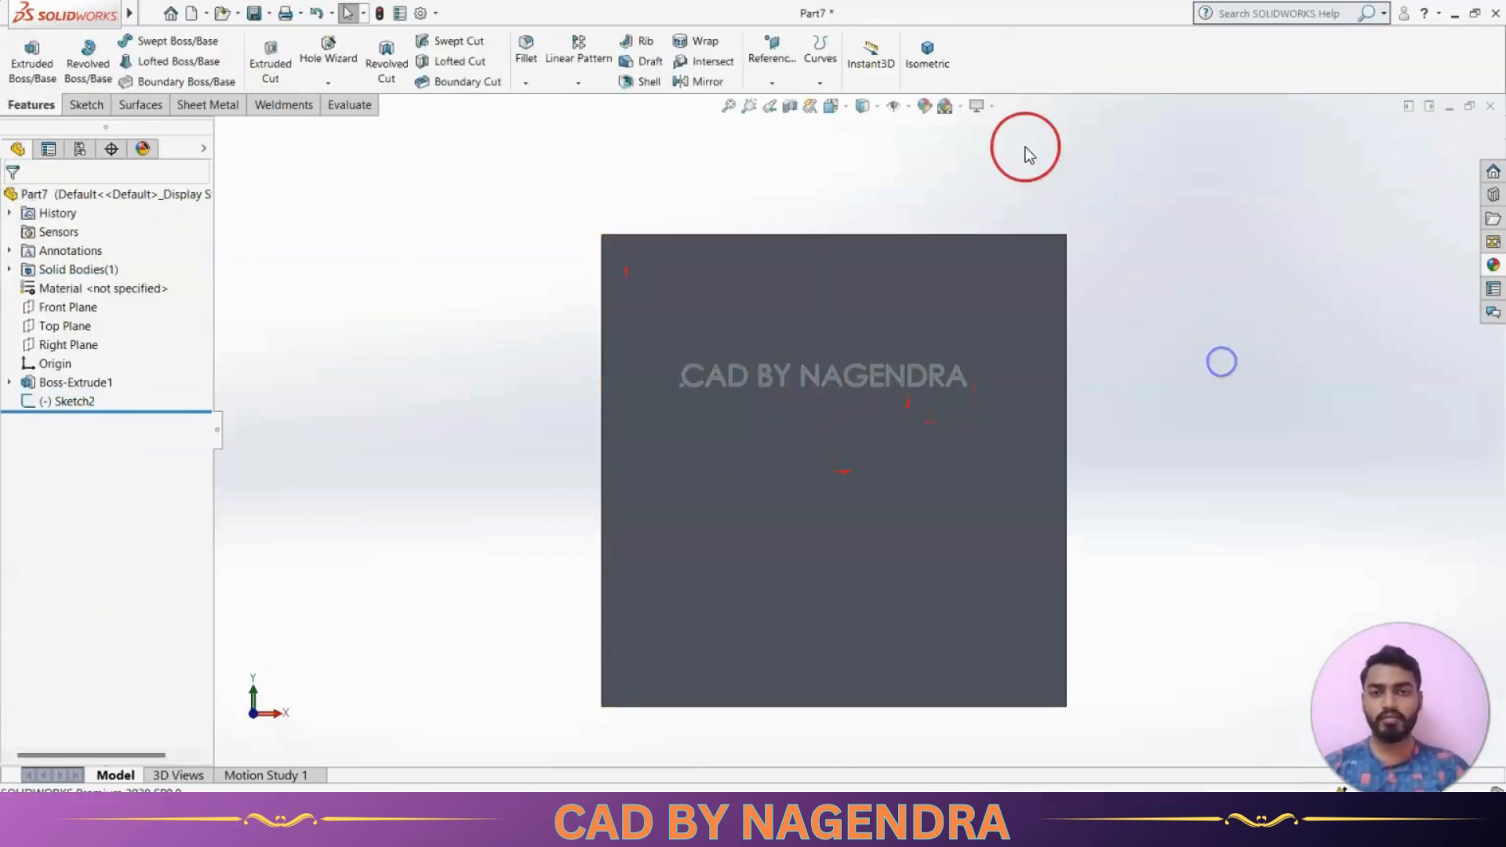
Start a Wrap feature from the text sketch, try the Deboss and Scribe types, and set the type to Emboss.
{"action": "left_click", "coordinate": [930, 56]}
{"action": "scroll", "coordinate": [814, 465], "scroll_direction": "down", "scroll_amount": 2}
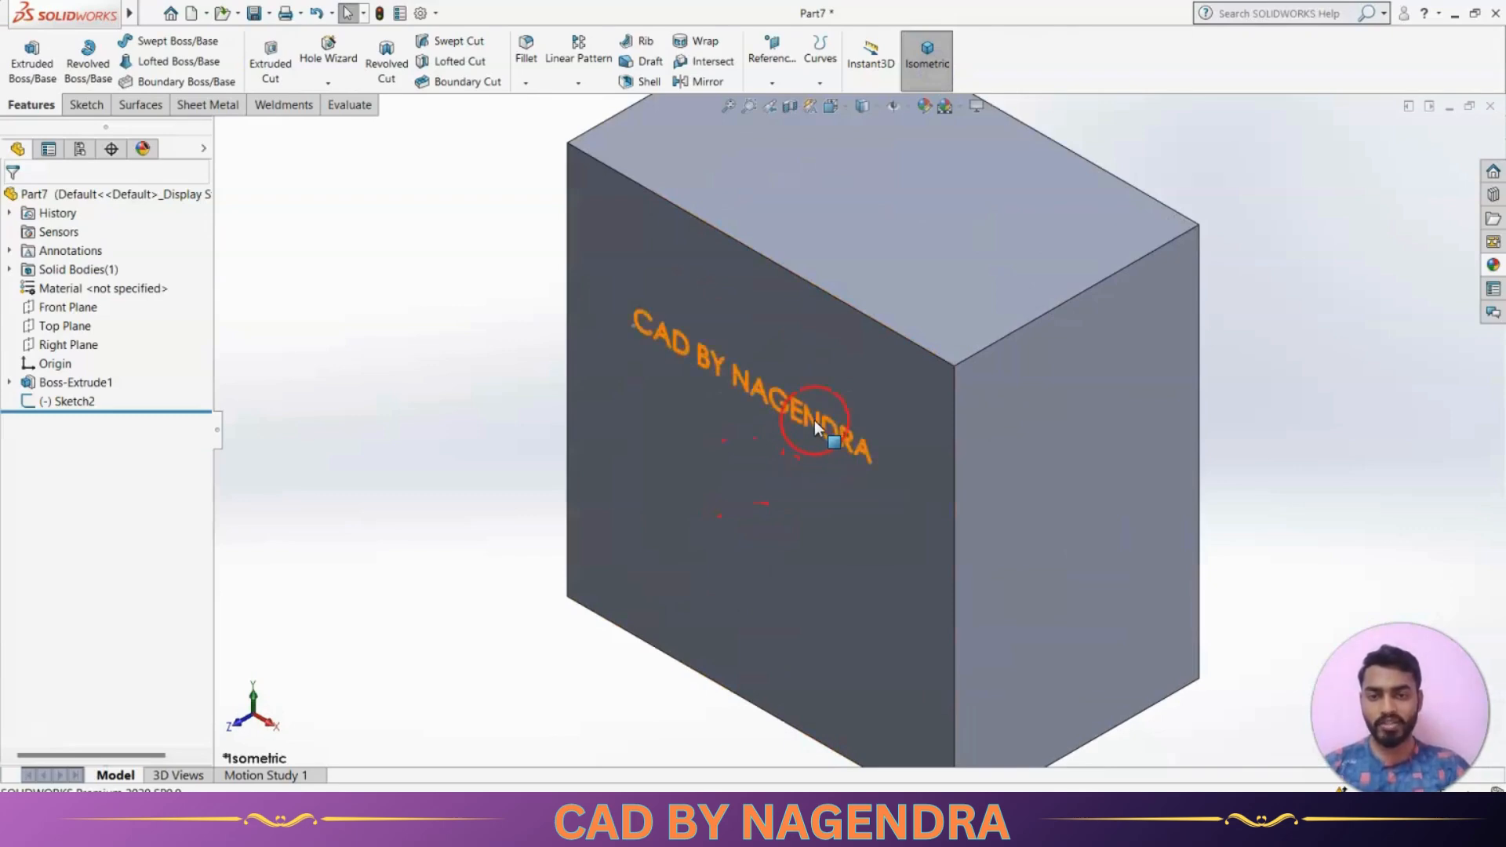
{"action": "left_click", "coordinate": [78, 402]}
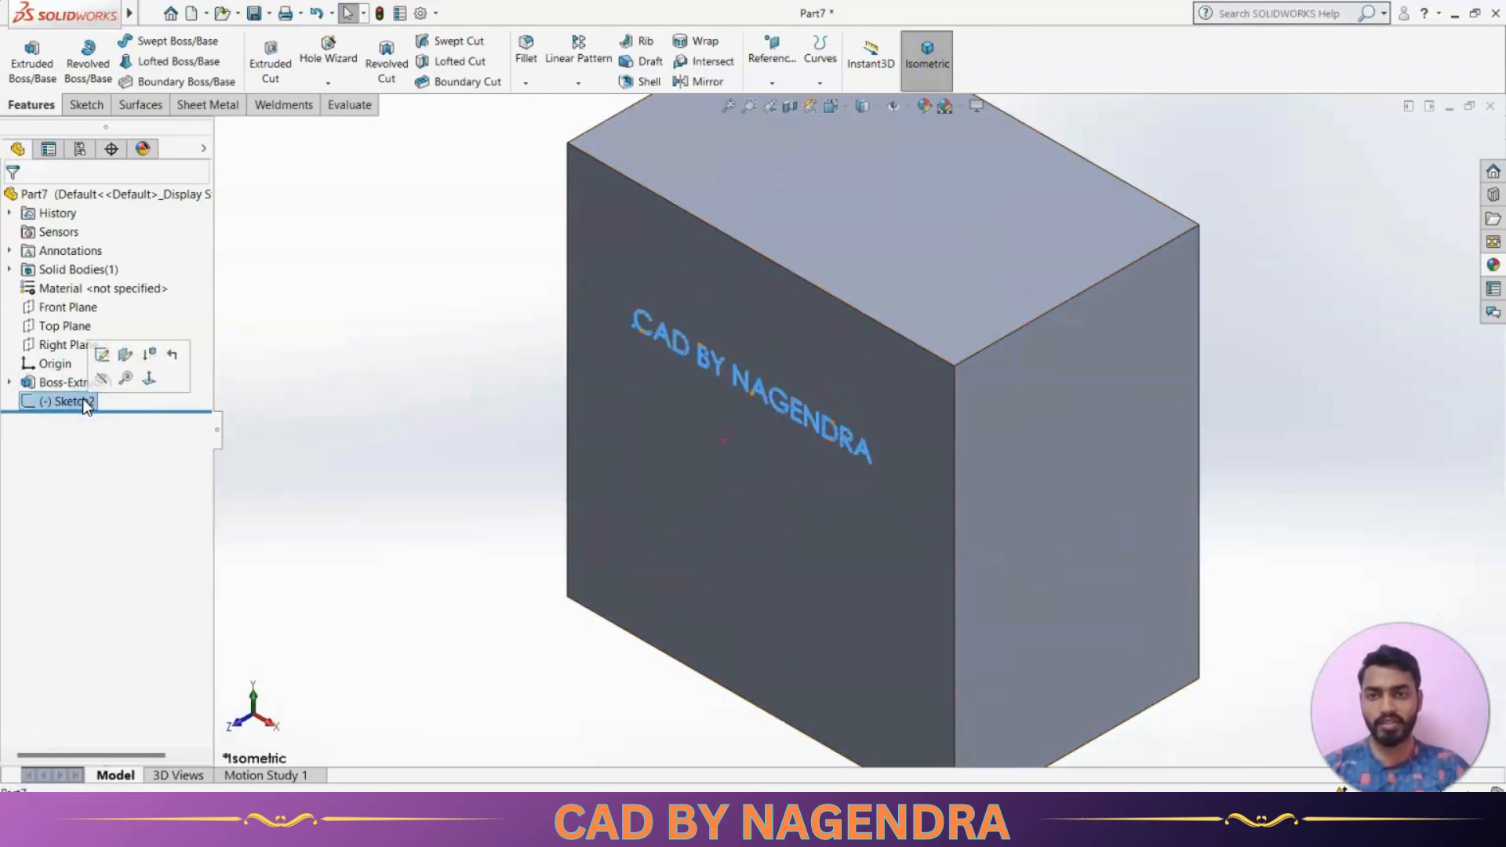
{"action": "left_click", "coordinate": [757, 81]}
{"action": "left_click", "coordinate": [707, 49]}
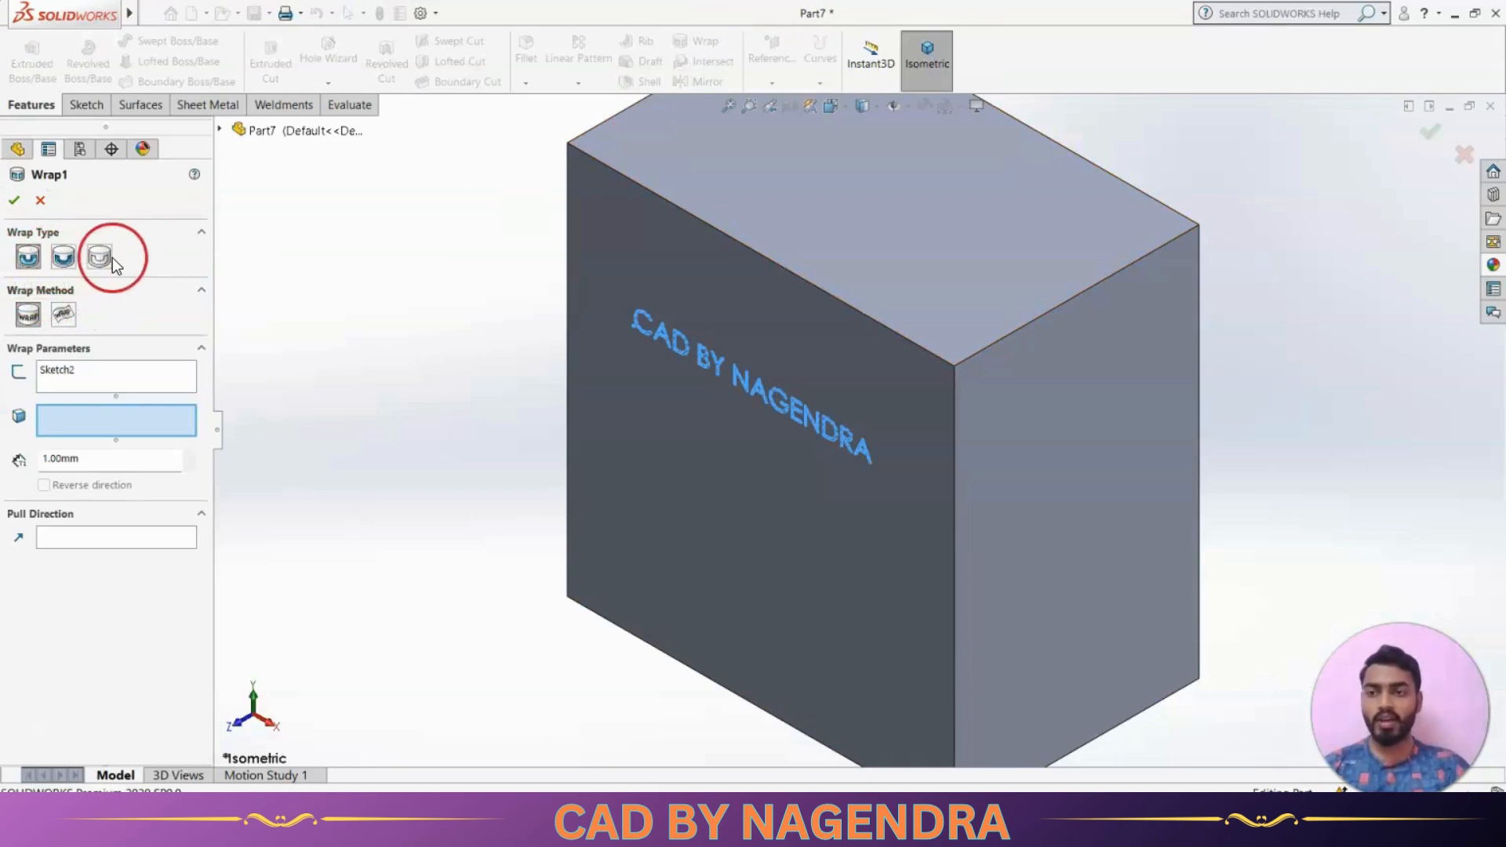
{"action": "left_click", "coordinate": [29, 261]}
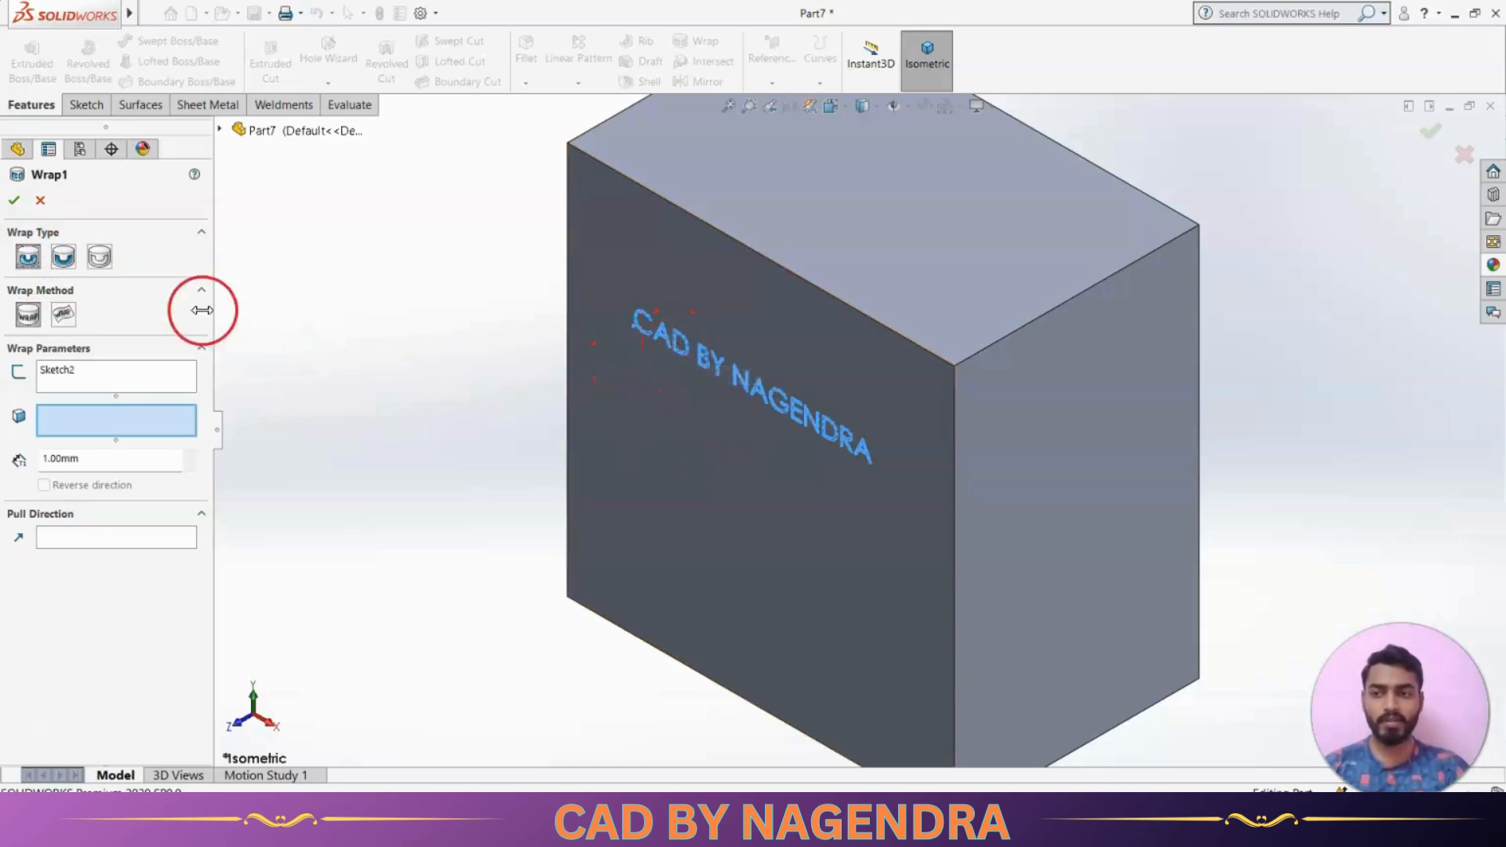
{"action": "left_click", "coordinate": [64, 257]}
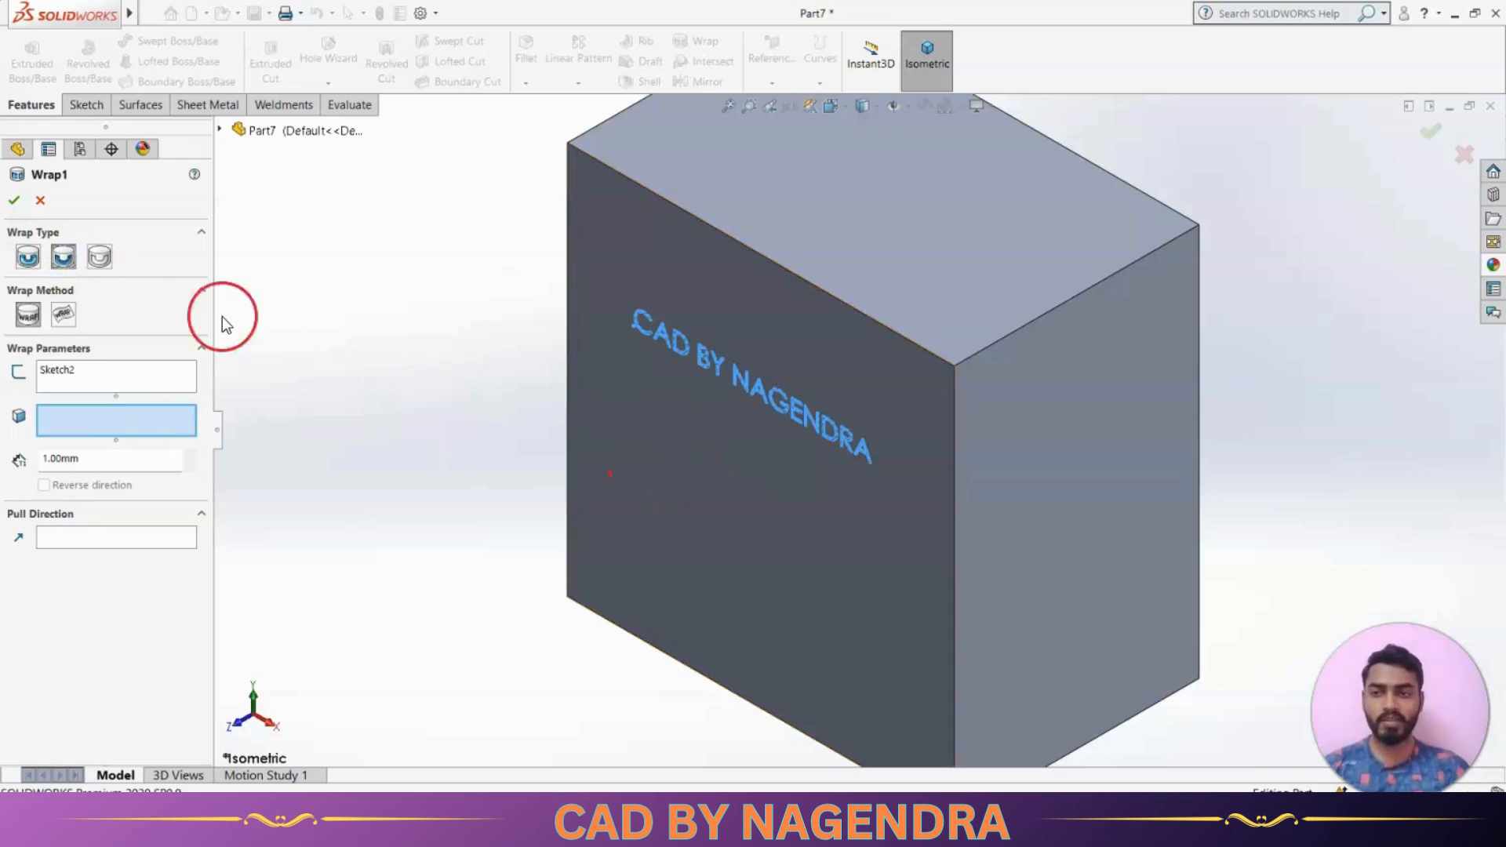
{"action": "left_click", "coordinate": [104, 259]}
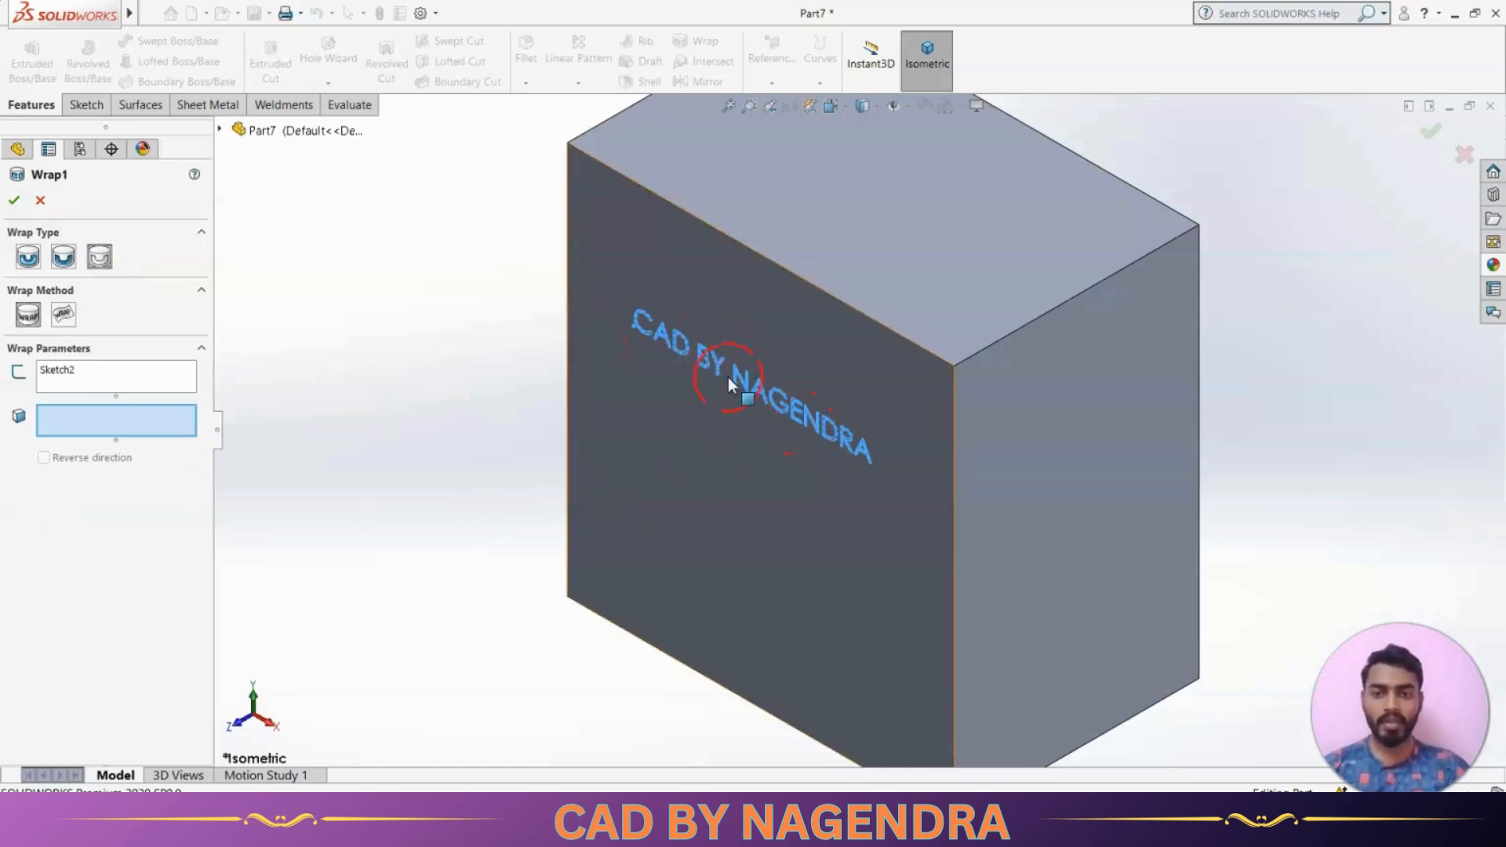
{"action": "left_click", "coordinate": [29, 256]}
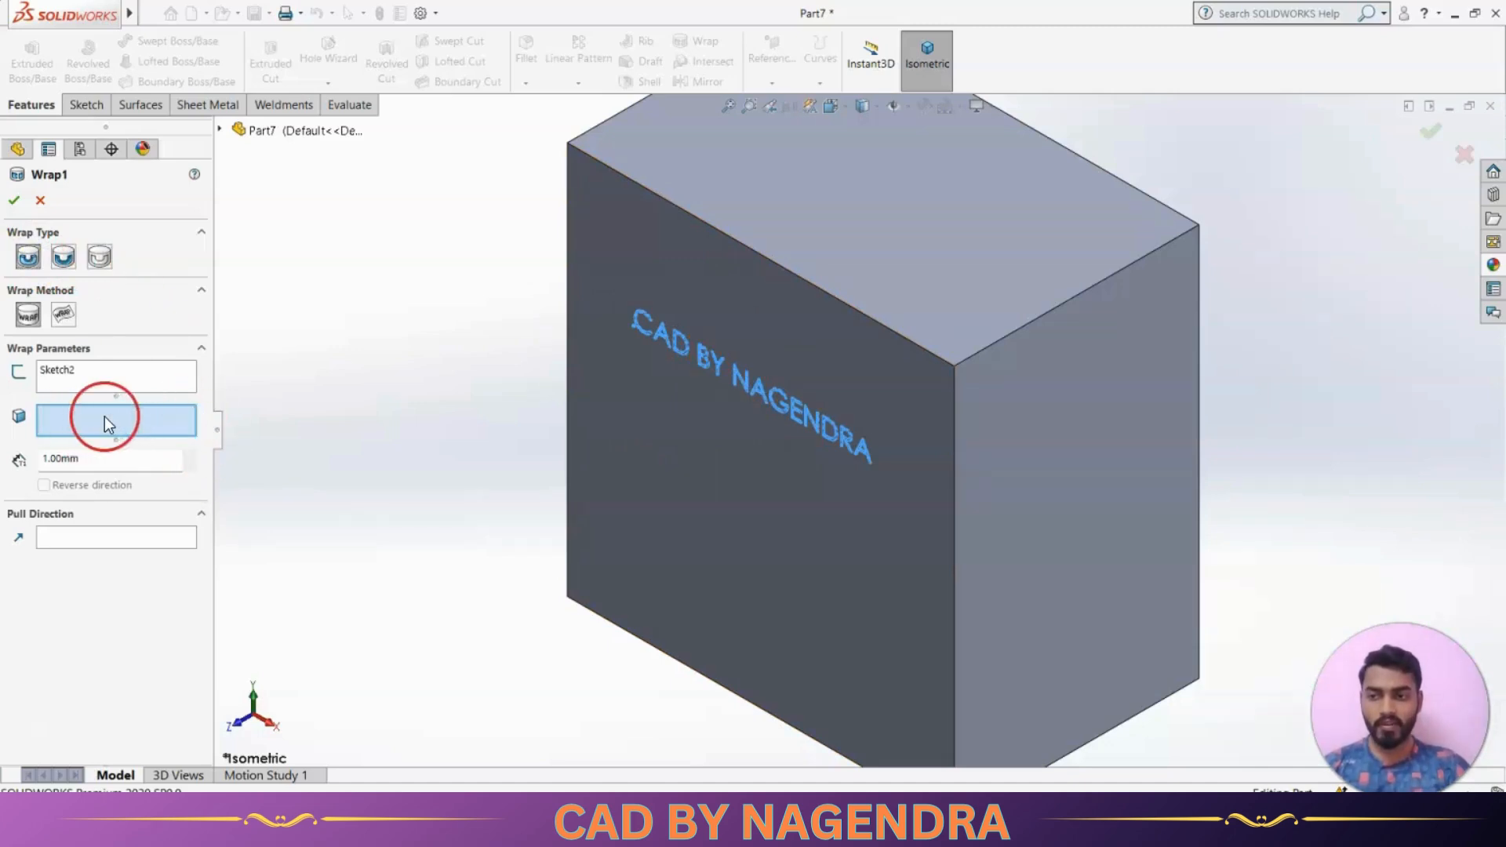
Emboss the text on the block's front face with a 2 mm thickness and examine the raised letters.
{"action": "left_click", "coordinate": [761, 488]}
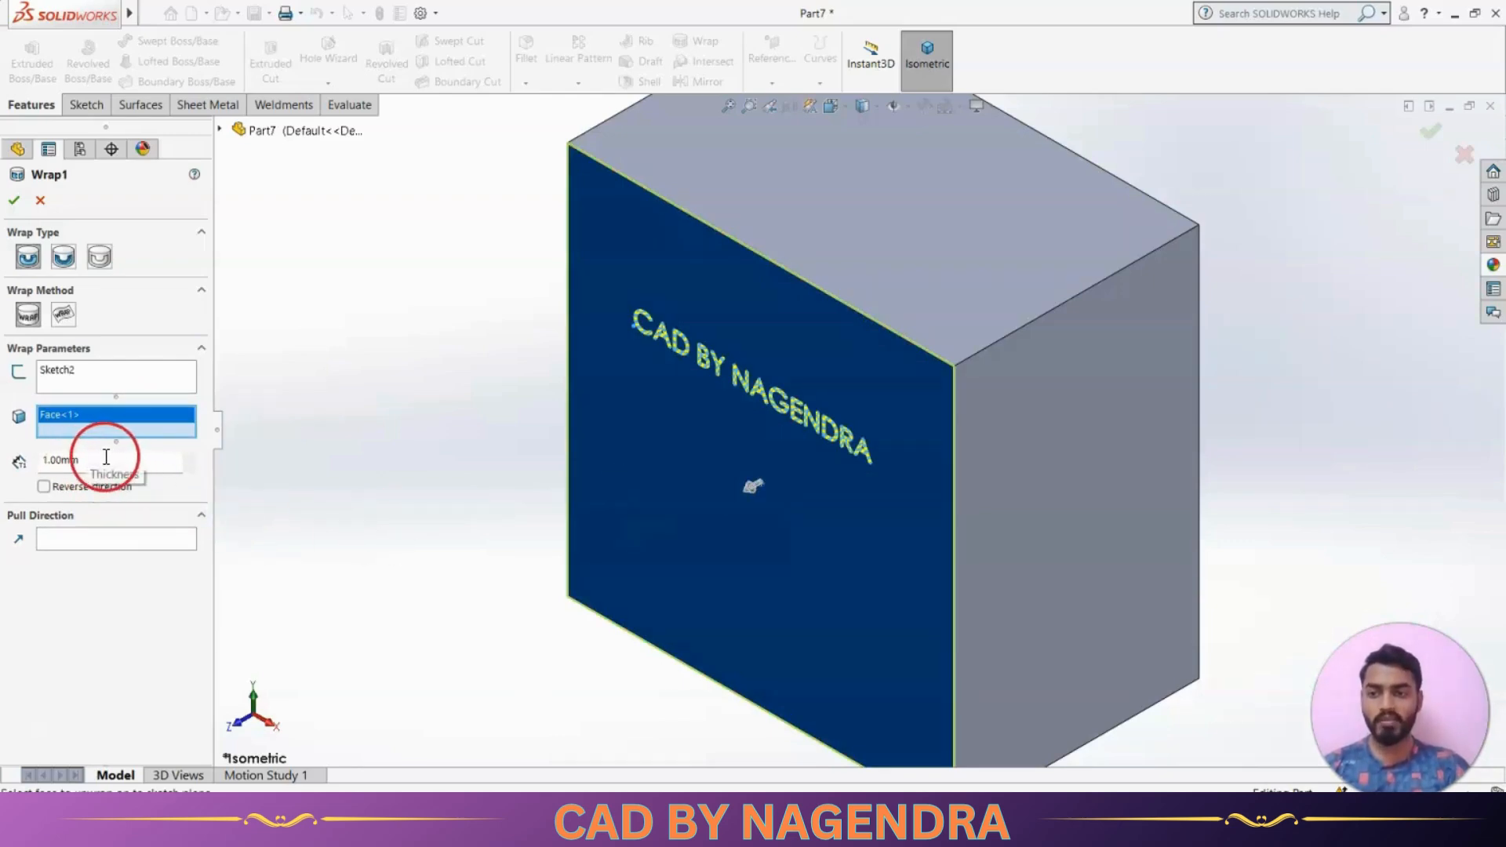
{"action": "double_click", "coordinate": [126, 461]}
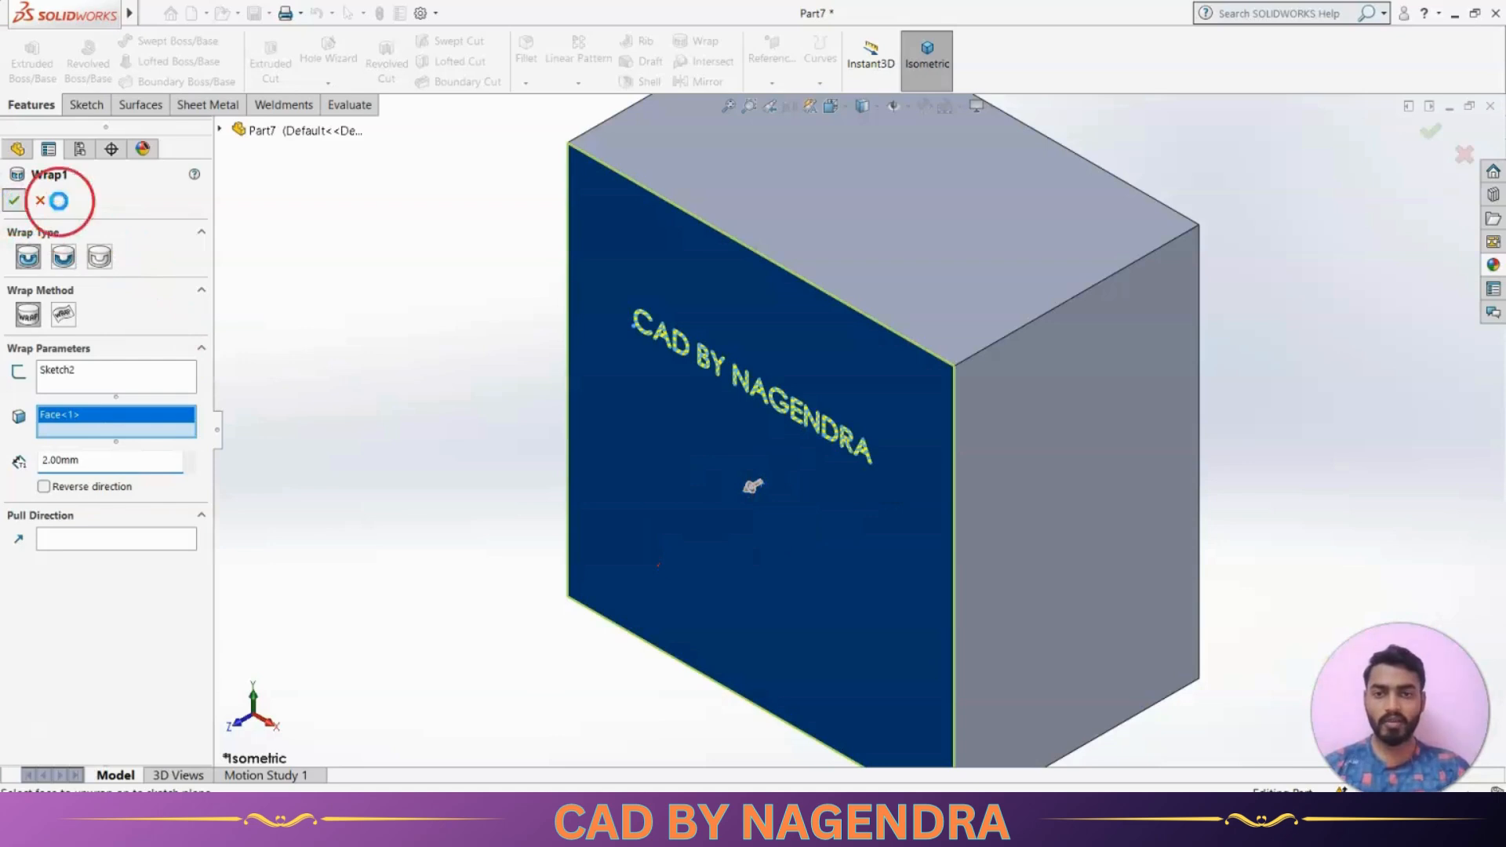
{"action": "left_click", "coordinate": [14, 200]}
{"action": "scroll", "coordinate": [847, 353], "scroll_direction": "down", "scroll_amount": 4}
{"action": "middle_click_drag", "start_coordinate": [844, 576], "coordinate": [803, 508]}
{"action": "scroll", "coordinate": [908, 555], "scroll_direction": "down", "scroll_amount": 3}
{"action": "scroll", "coordinate": [808, 533], "scroll_direction": "down", "scroll_amount": 3}
{"action": "scroll", "coordinate": [786, 516], "scroll_direction": "up", "scroll_amount": 3}
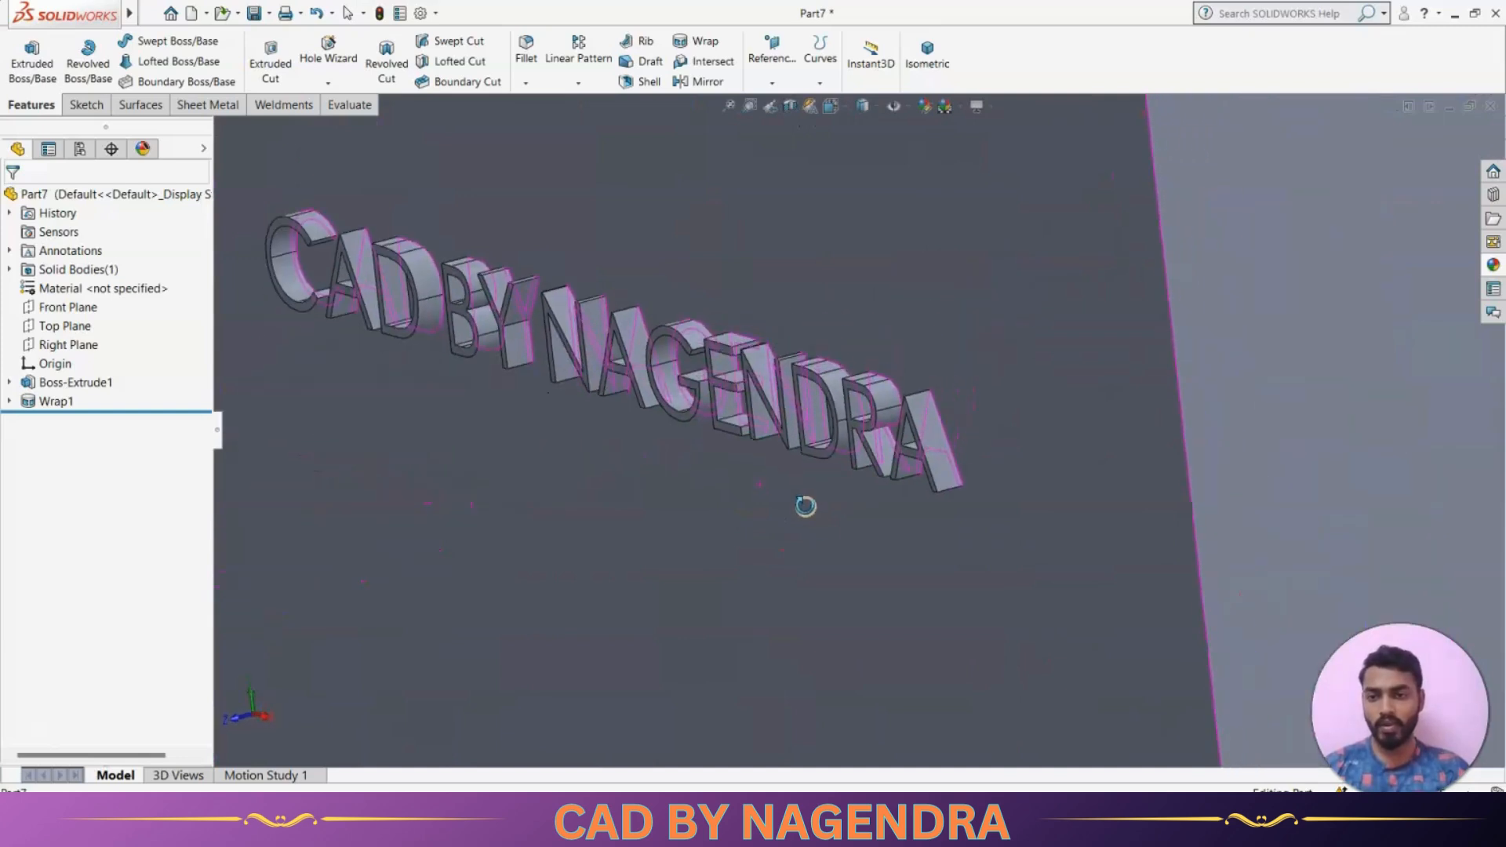
{"action": "scroll", "coordinate": [802, 510], "scroll_direction": "up", "scroll_amount": 3}
{"action": "scroll", "coordinate": [800, 510], "scroll_direction": "up", "scroll_amount": 3}
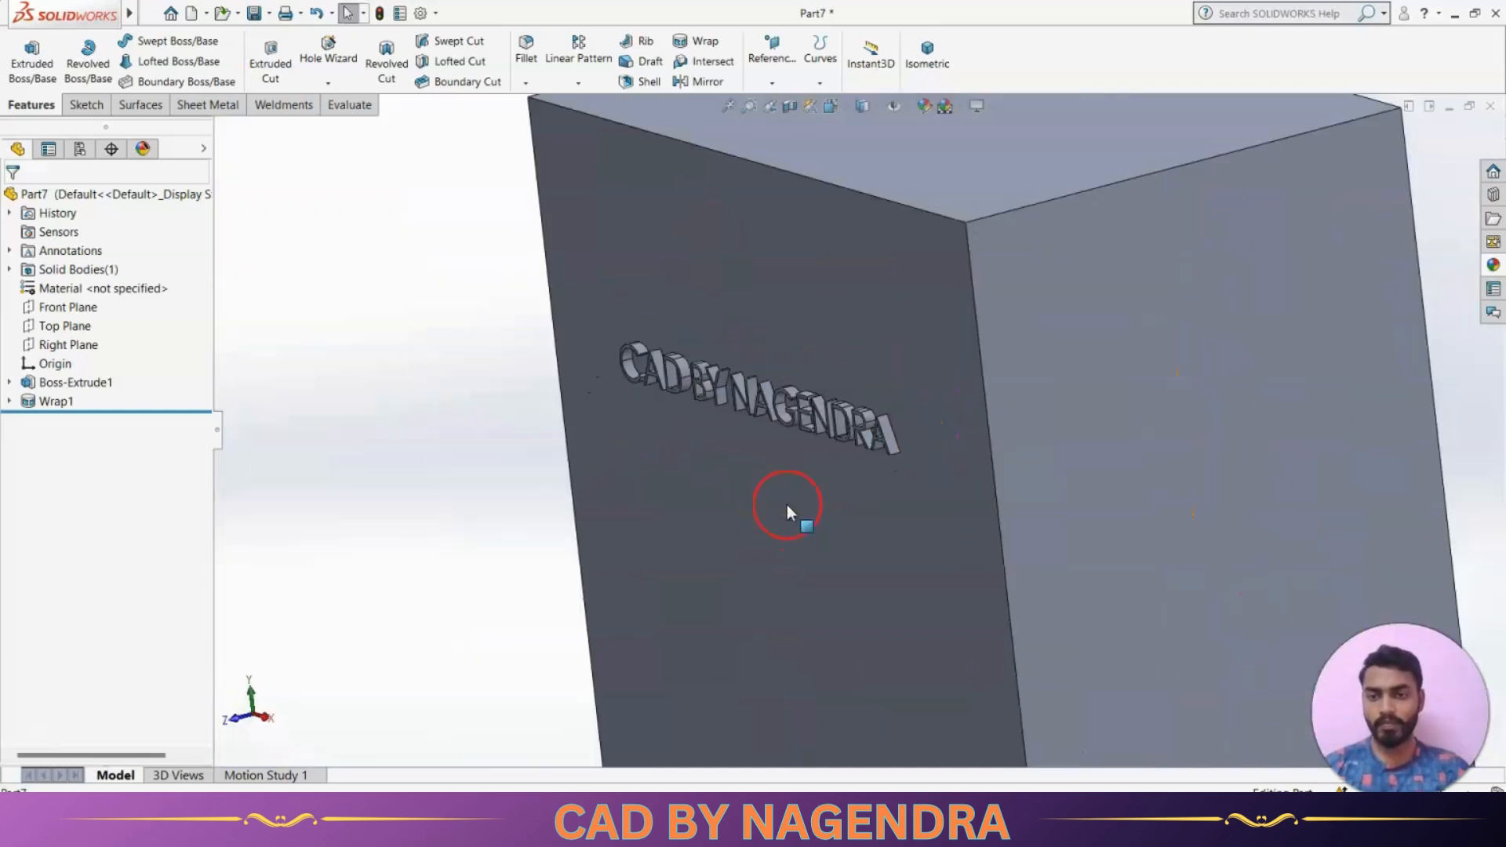
Edit the wrap feature to the Deboss type with Reverse direction turned on, and apply it.
{"action": "left_click", "coordinate": [72, 403]}
{"action": "left_click", "coordinate": [79, 357]}
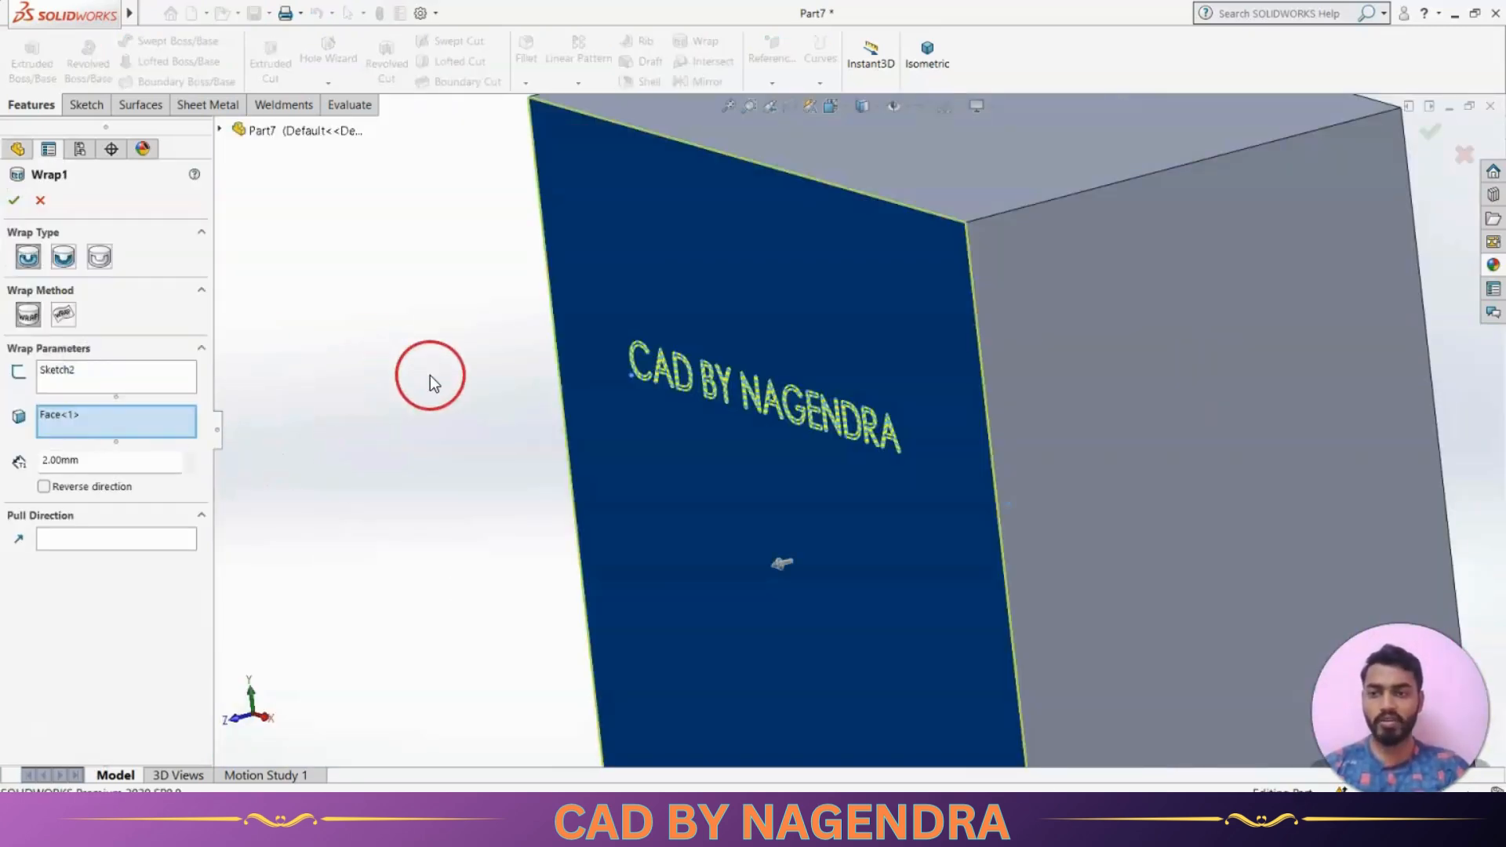
{"action": "left_click", "coordinate": [63, 257]}
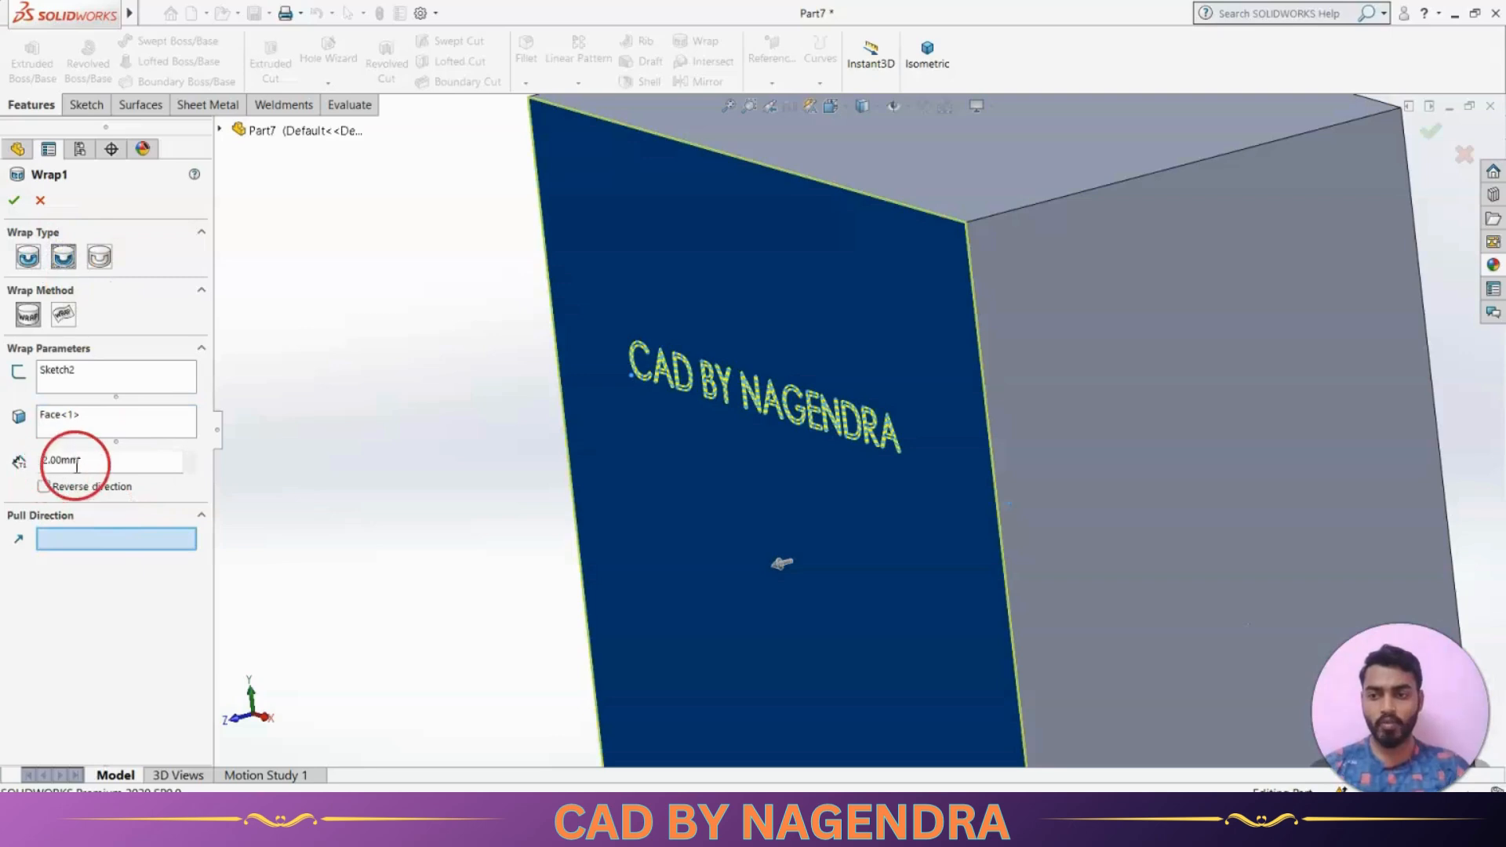
{"action": "scroll", "coordinate": [680, 498], "scroll_direction": "up", "scroll_amount": 3}
{"action": "mouse_move", "coordinate": [812, 529]}
{"action": "middle_mouse_down"}
{"action": "mouse_move", "coordinate": [854, 549]}
{"action": "mouse_move", "coordinate": [817, 557]}
{"action": "middle_mouse_up"}
{"action": "left_click", "coordinate": [809, 527]}
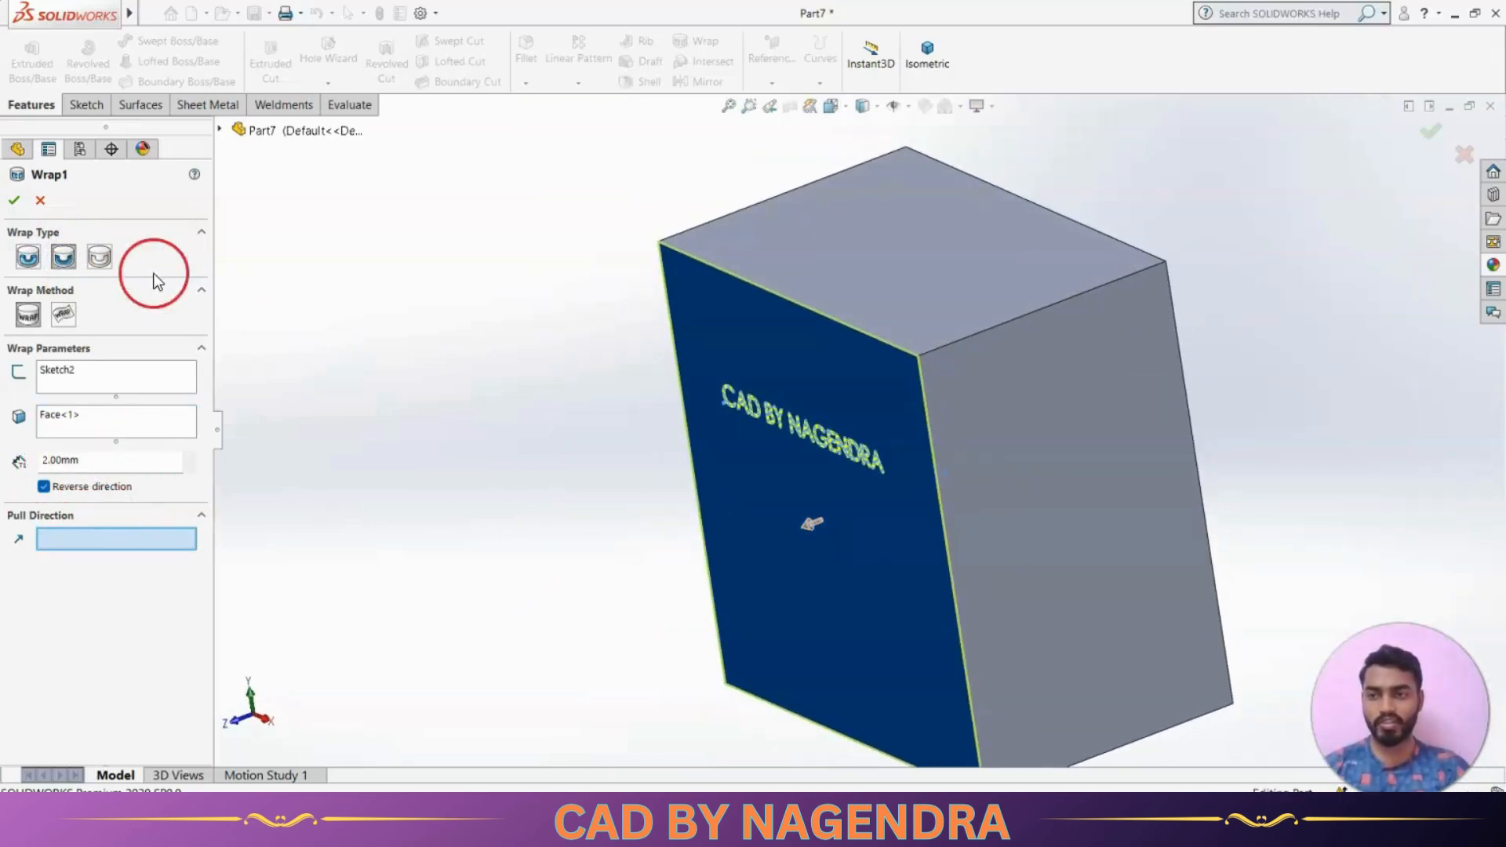
{"action": "left_click", "coordinate": [15, 199]}
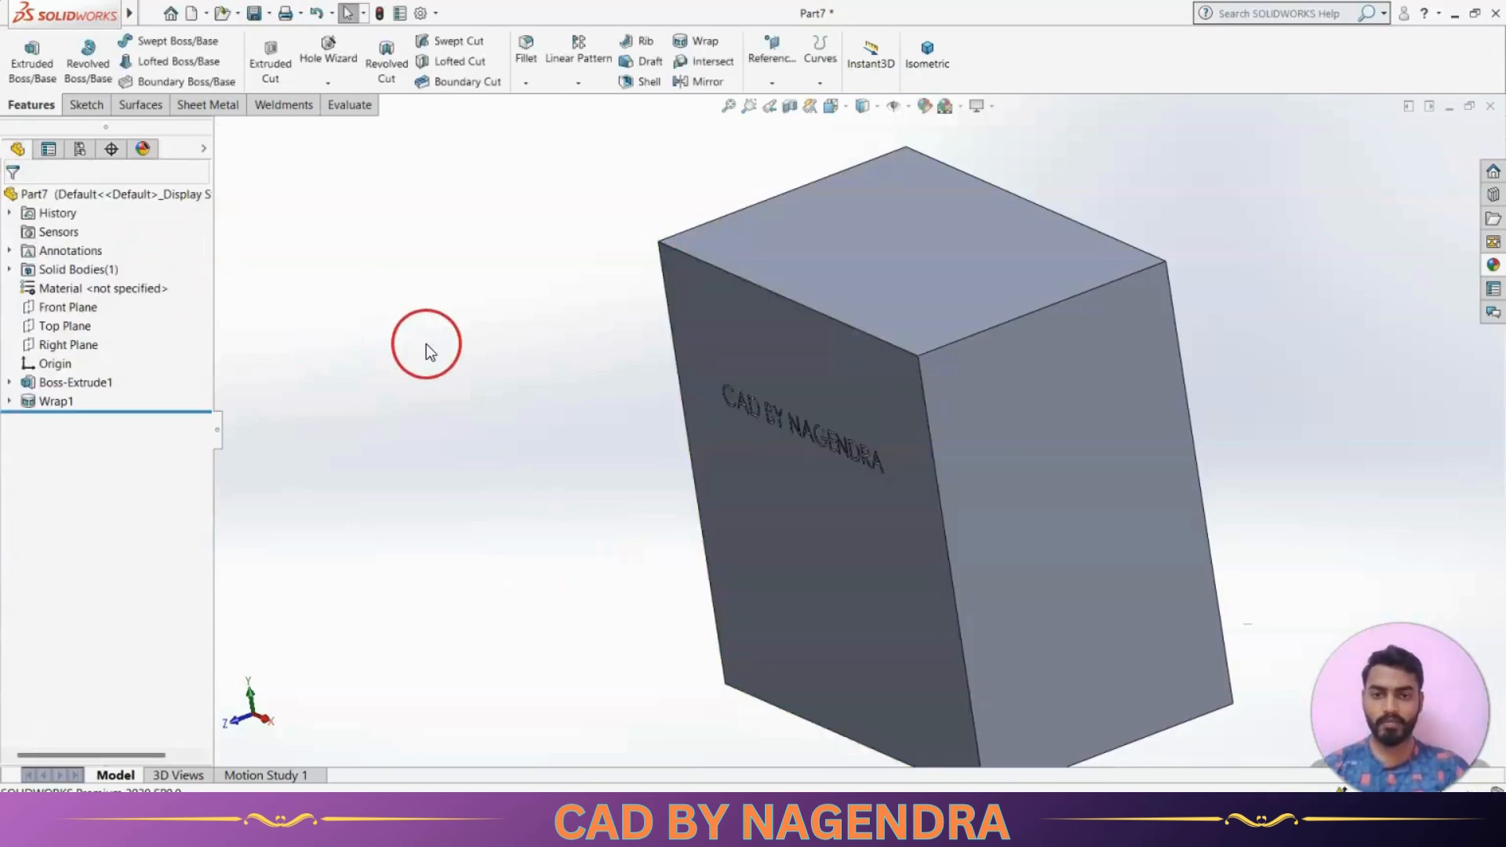
Examine the recessed letters on the block's front face up close and from several angles.
{"action": "scroll", "coordinate": [814, 449], "scroll_direction": "down", "scroll_amount": 5}
{"action": "middle_click_drag", "start_coordinate": [765, 455], "coordinate": [997, 394]}
{"action": "scroll", "coordinate": [879, 427], "scroll_direction": "down", "scroll_amount": 6}
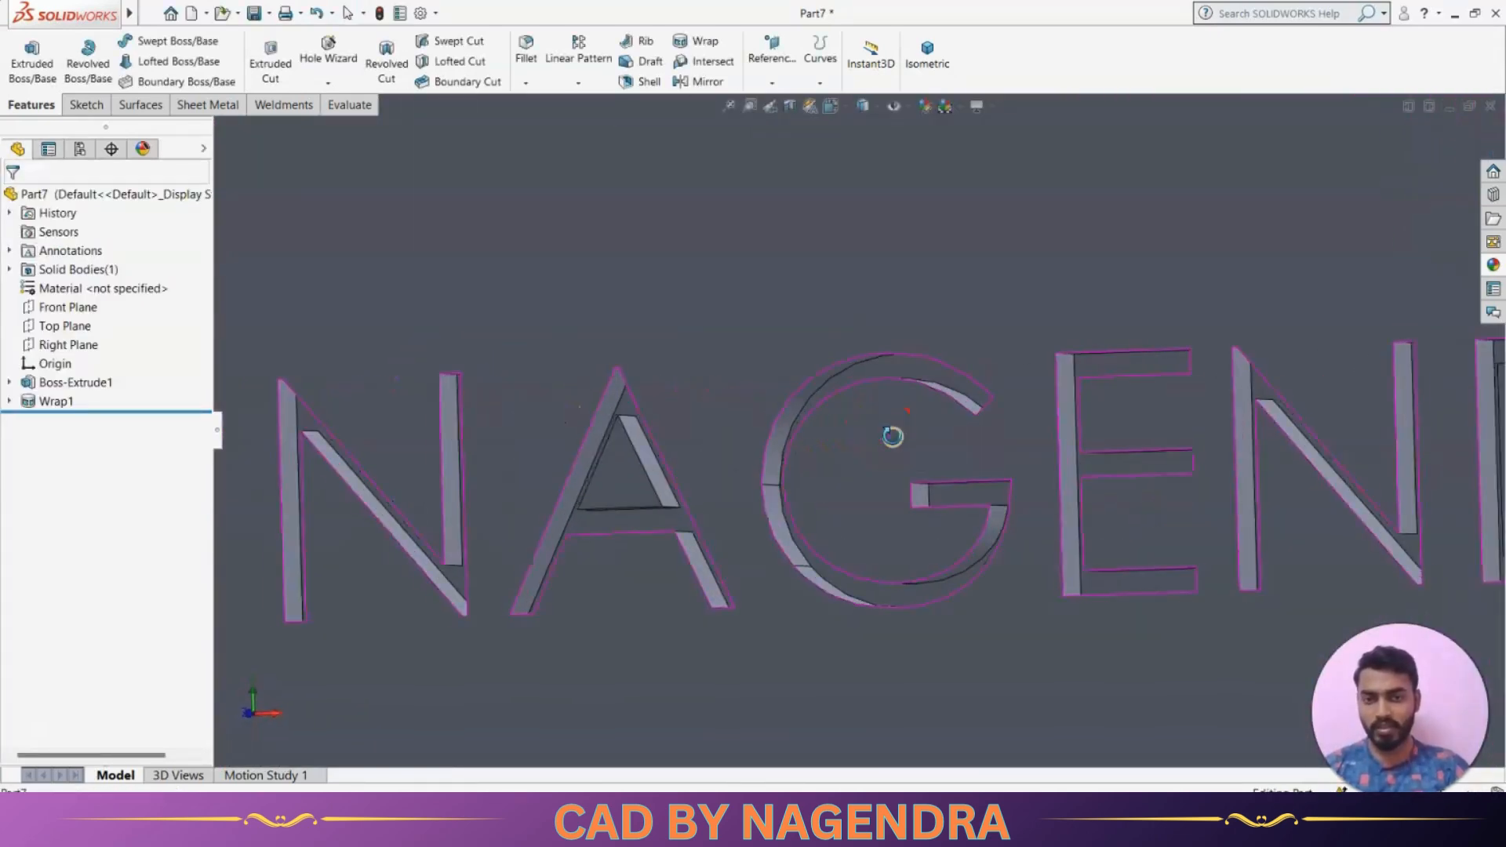
{"action": "middle_click_drag", "start_coordinate": [975, 293], "coordinate": [861, 469]}
{"action": "scroll", "coordinate": [861, 469], "scroll_direction": "up", "scroll_amount": 10}
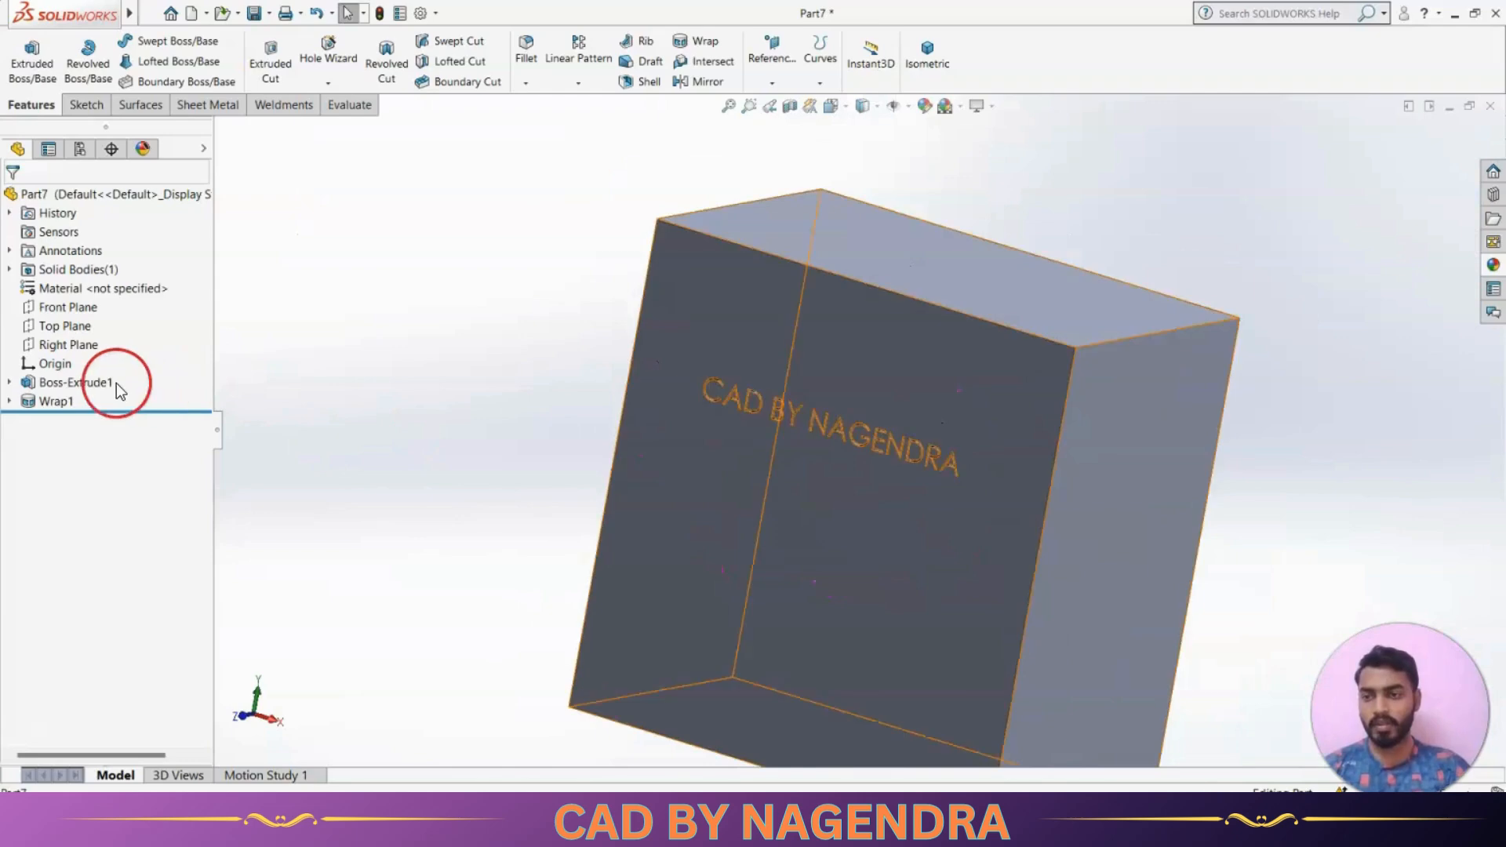
Change the wrap feature to the Scribe type, apply it, and examine the letter outlines on the front face.
{"action": "left_click", "coordinate": [50, 401]}
{"action": "left_click", "coordinate": [65, 347]}
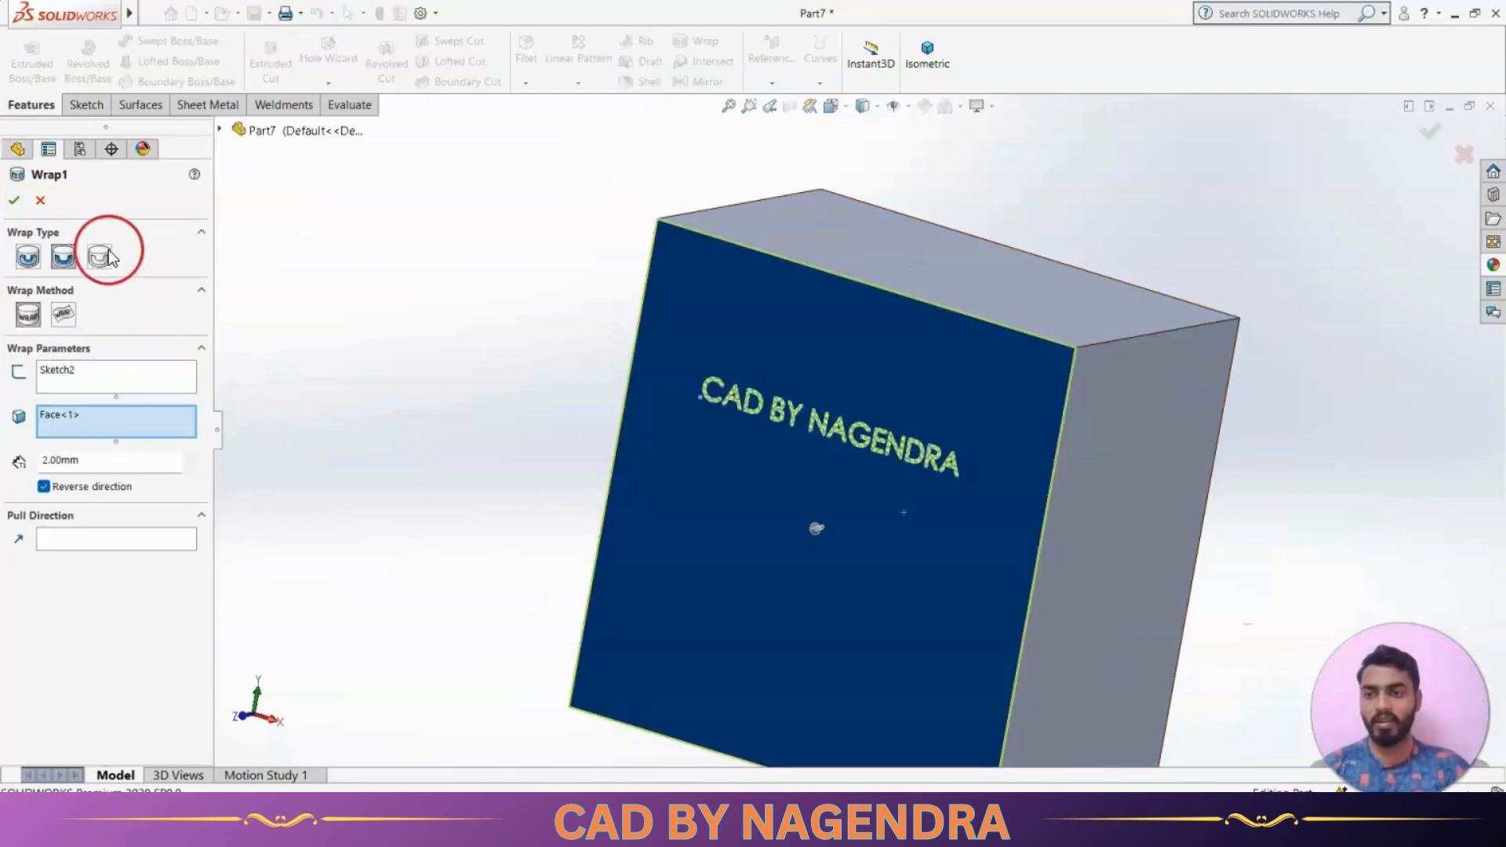
{"action": "left_click", "coordinate": [104, 253]}
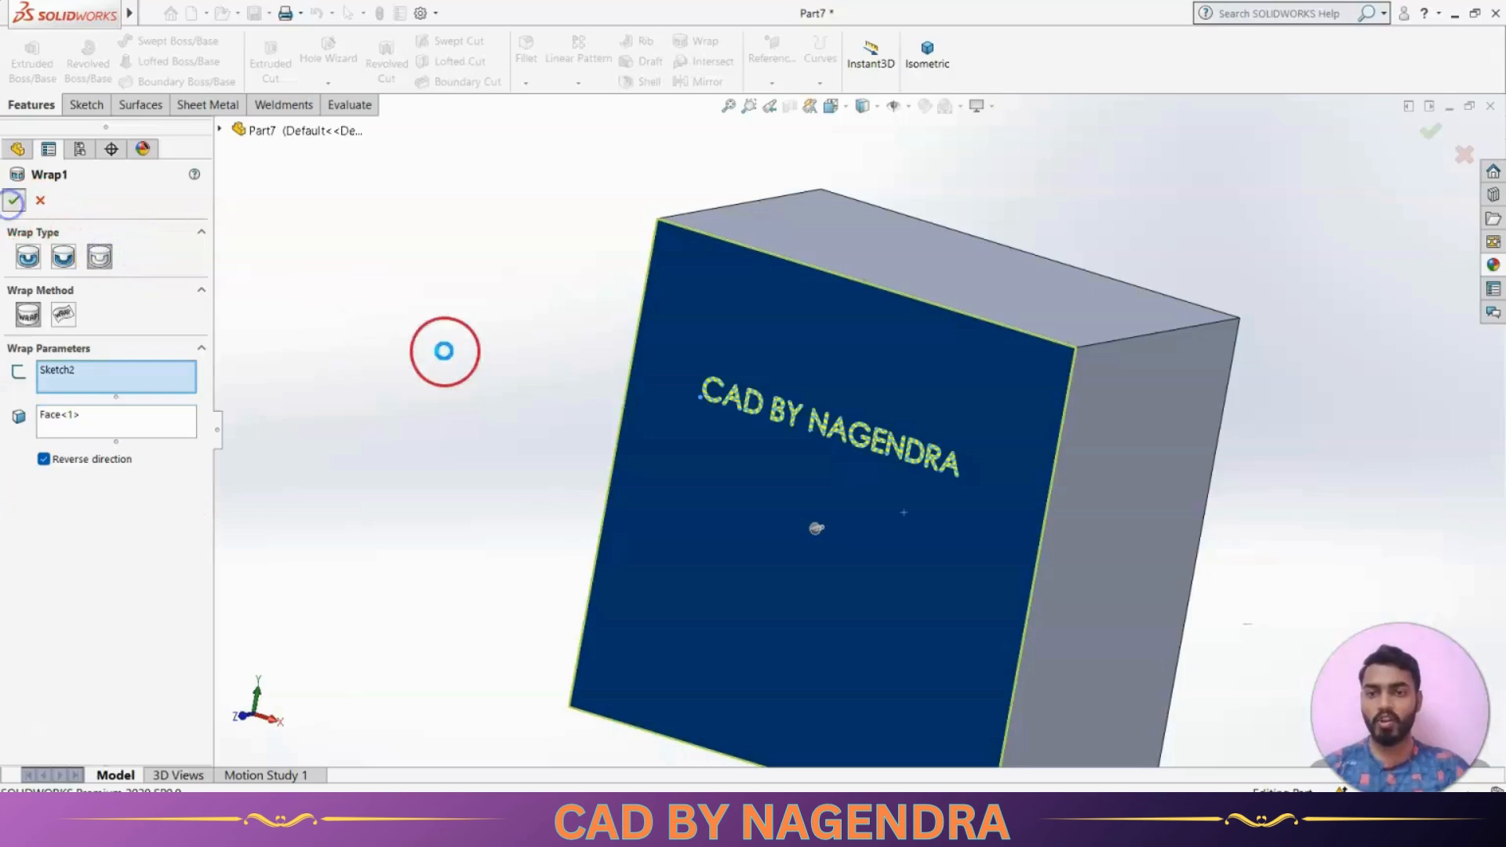
{"action": "scroll", "coordinate": [791, 400], "scroll_direction": "down", "scroll_amount": 10}
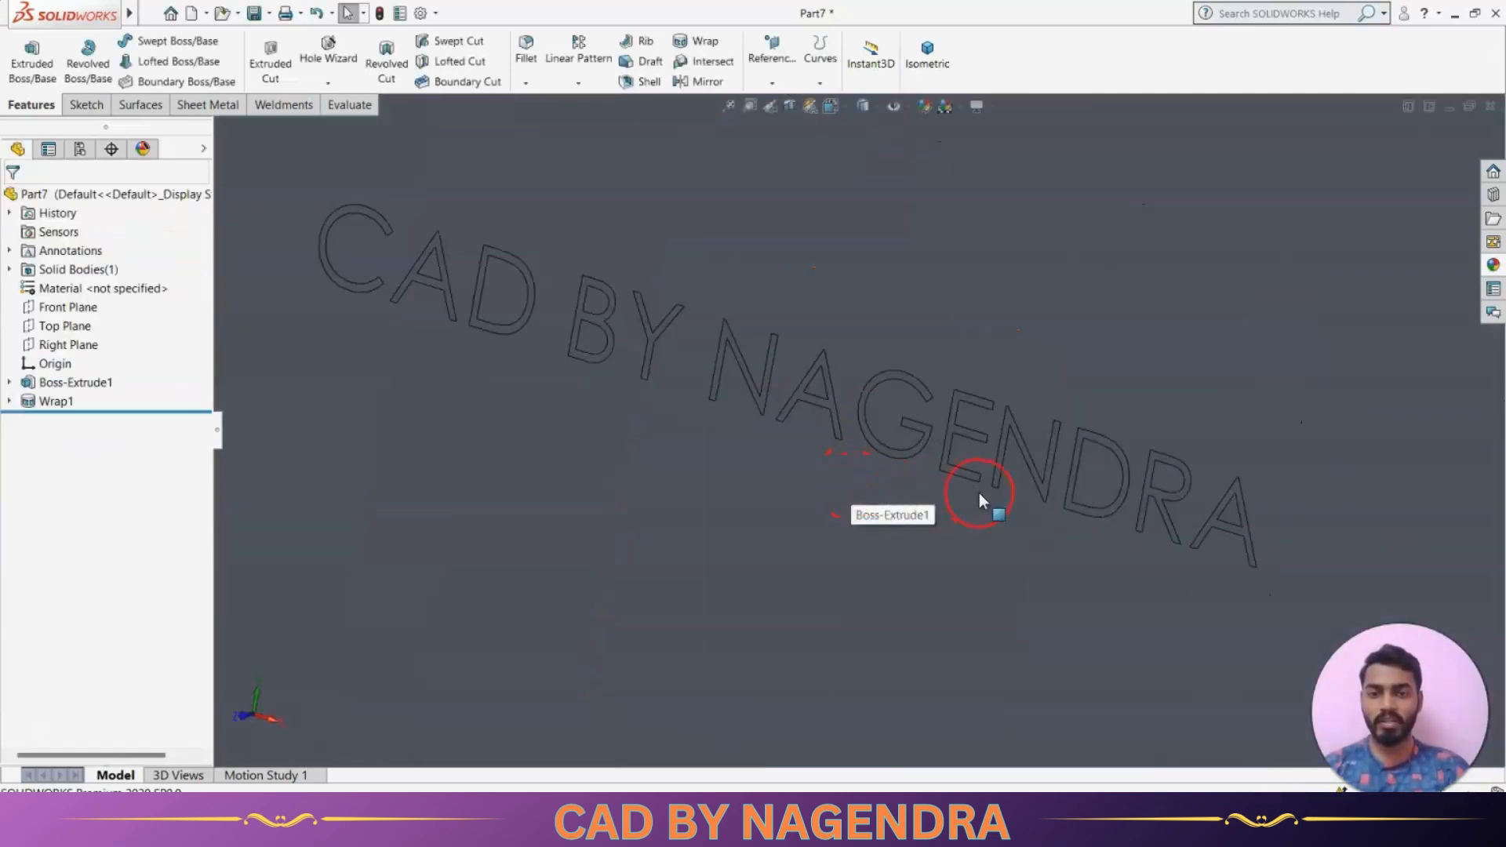
{"action": "middle_click_drag", "start_coordinate": [979, 493], "coordinate": [1082, 345]}
{"action": "scroll", "coordinate": [1021, 506], "scroll_direction": "down", "scroll_amount": 4}
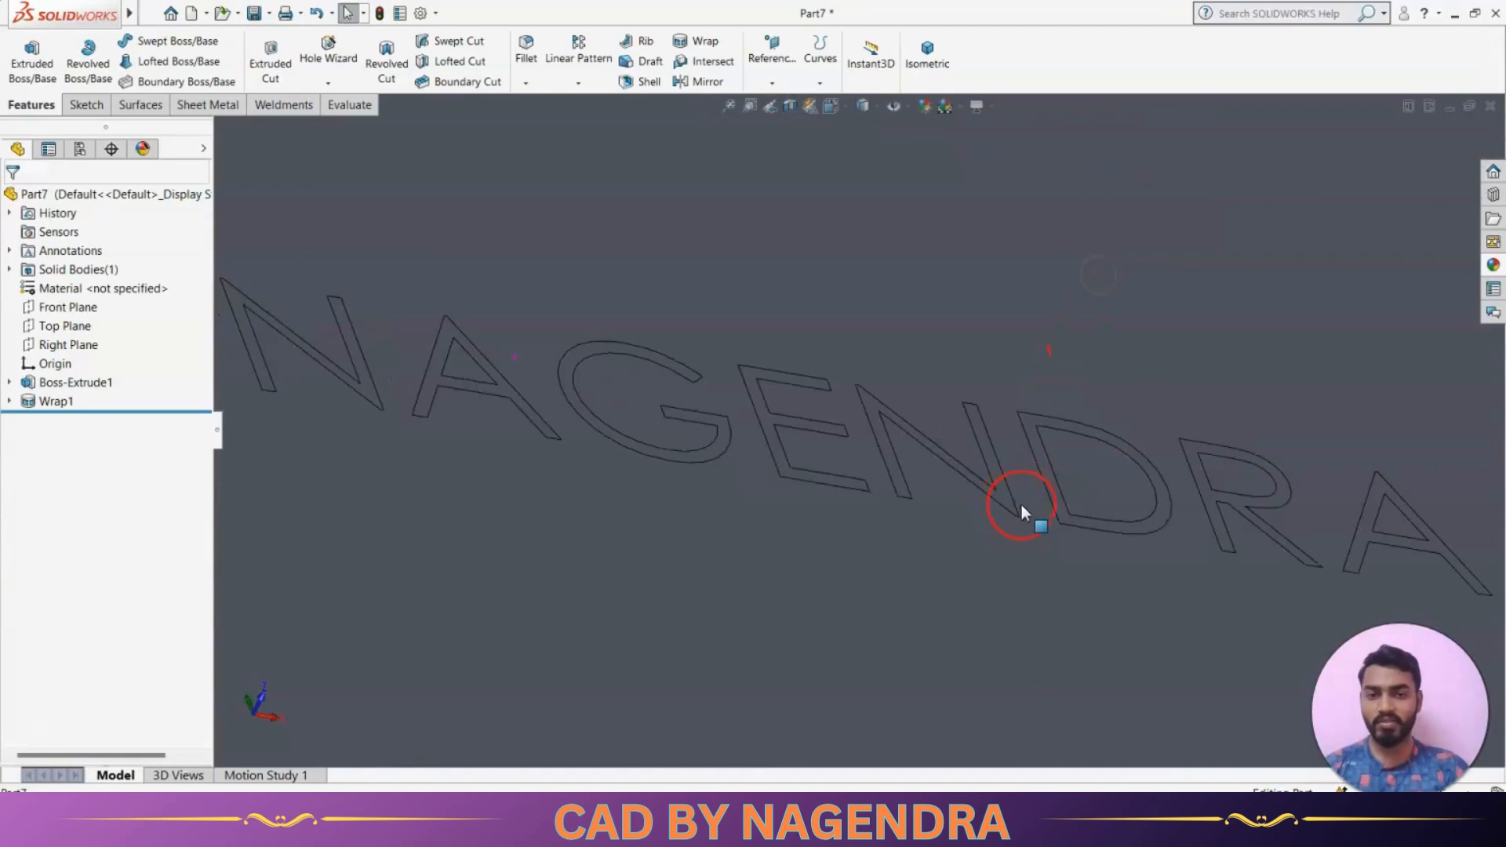
{"action": "scroll", "coordinate": [1021, 505], "scroll_direction": "down", "scroll_amount": 4}
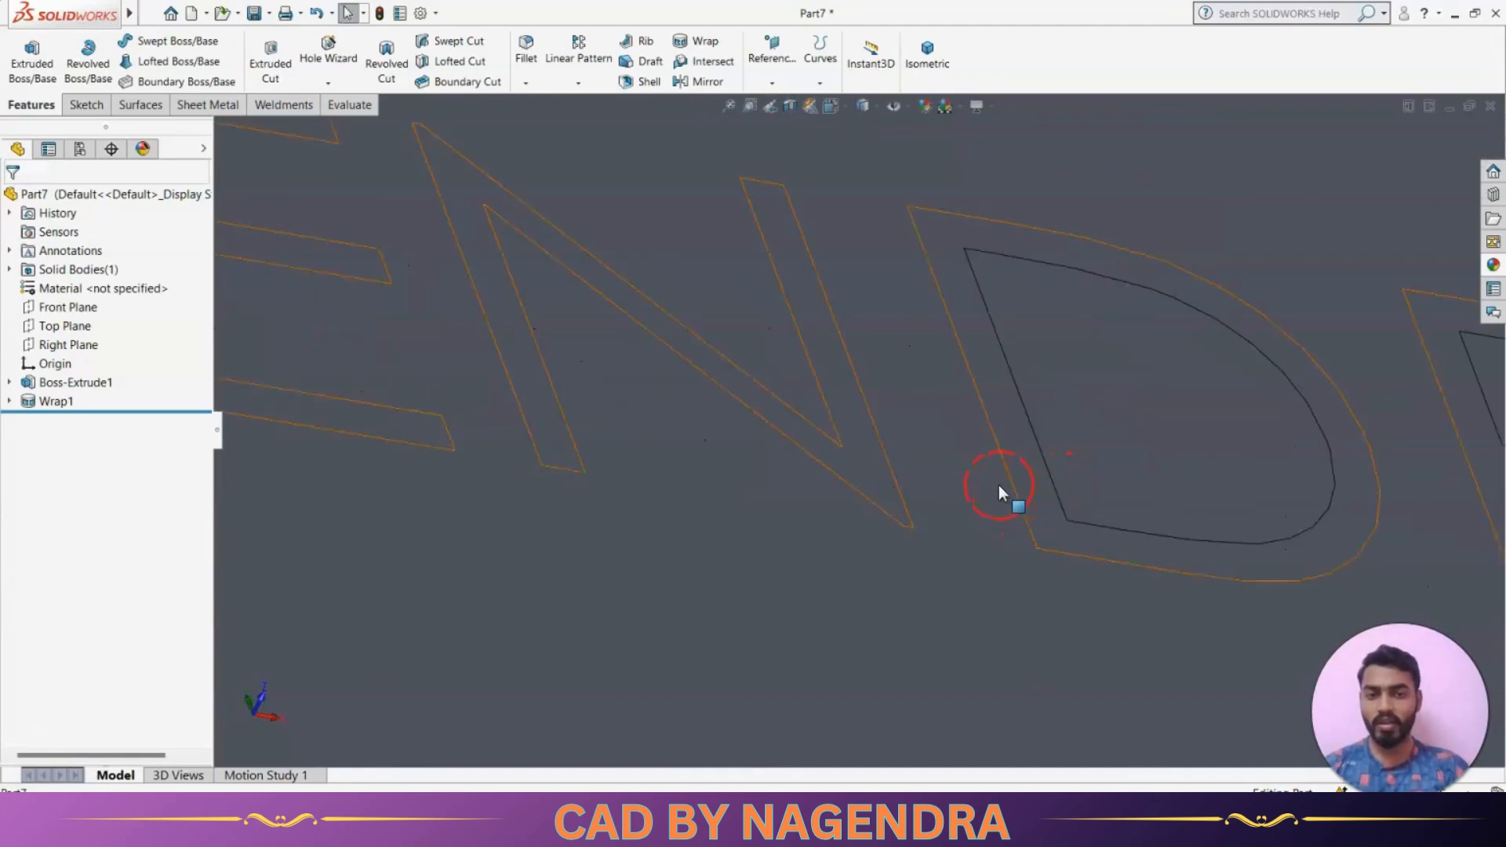
{"action": "scroll", "coordinate": [997, 486], "scroll_direction": "up", "scroll_amount": 12}
{"action": "middle_click_drag", "start_coordinate": [971, 483], "coordinate": [909, 553]}
Reopen the scribed wrap feature to review its Analytical and alternative wrap methods, and accept it with the Analytical method.
{"action": "left_click", "coordinate": [58, 398]}
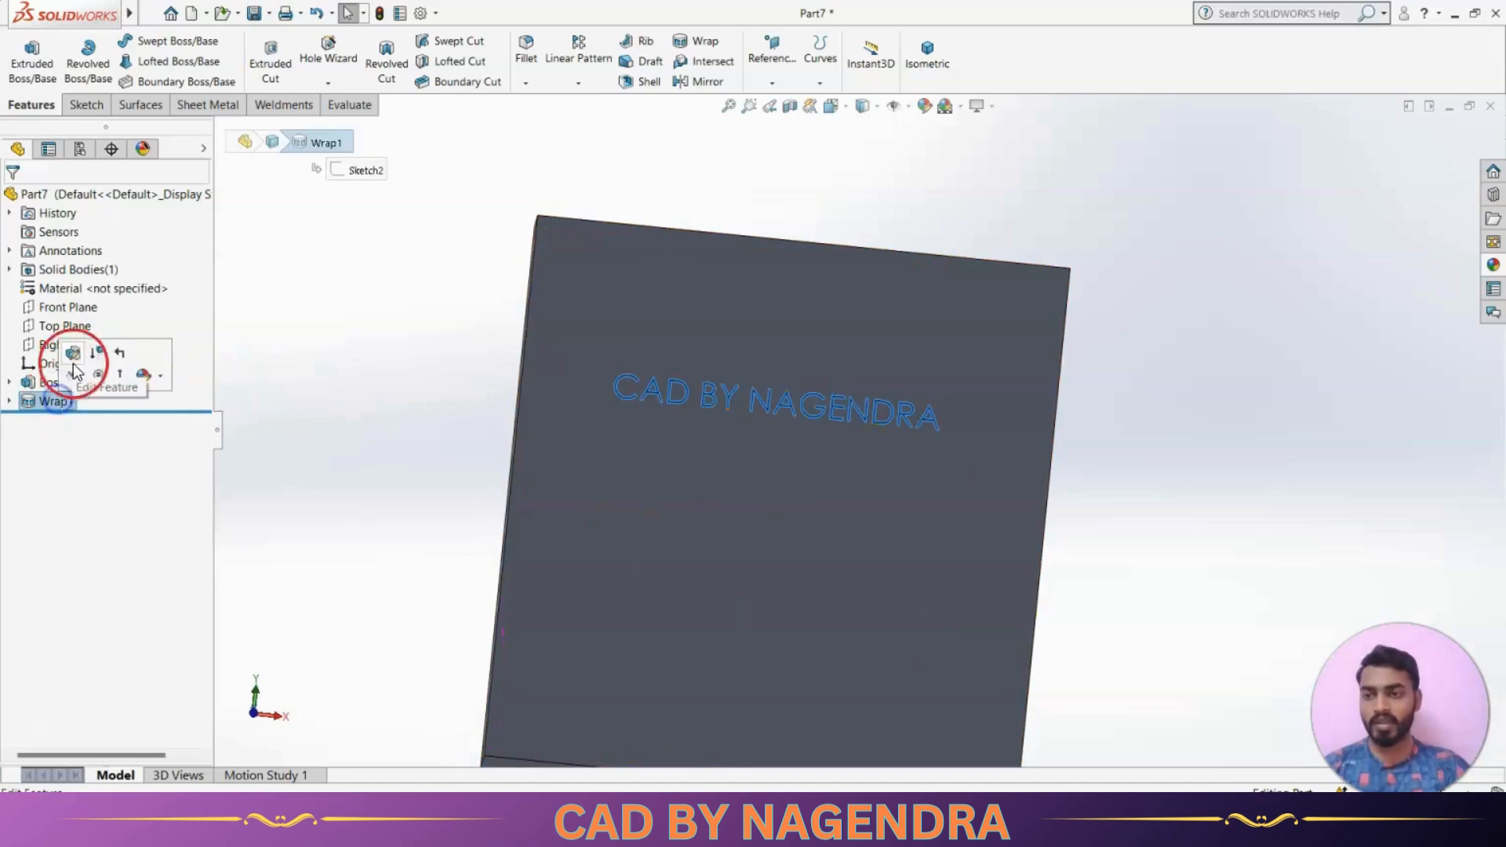
{"action": "left_click", "coordinate": [73, 365]}
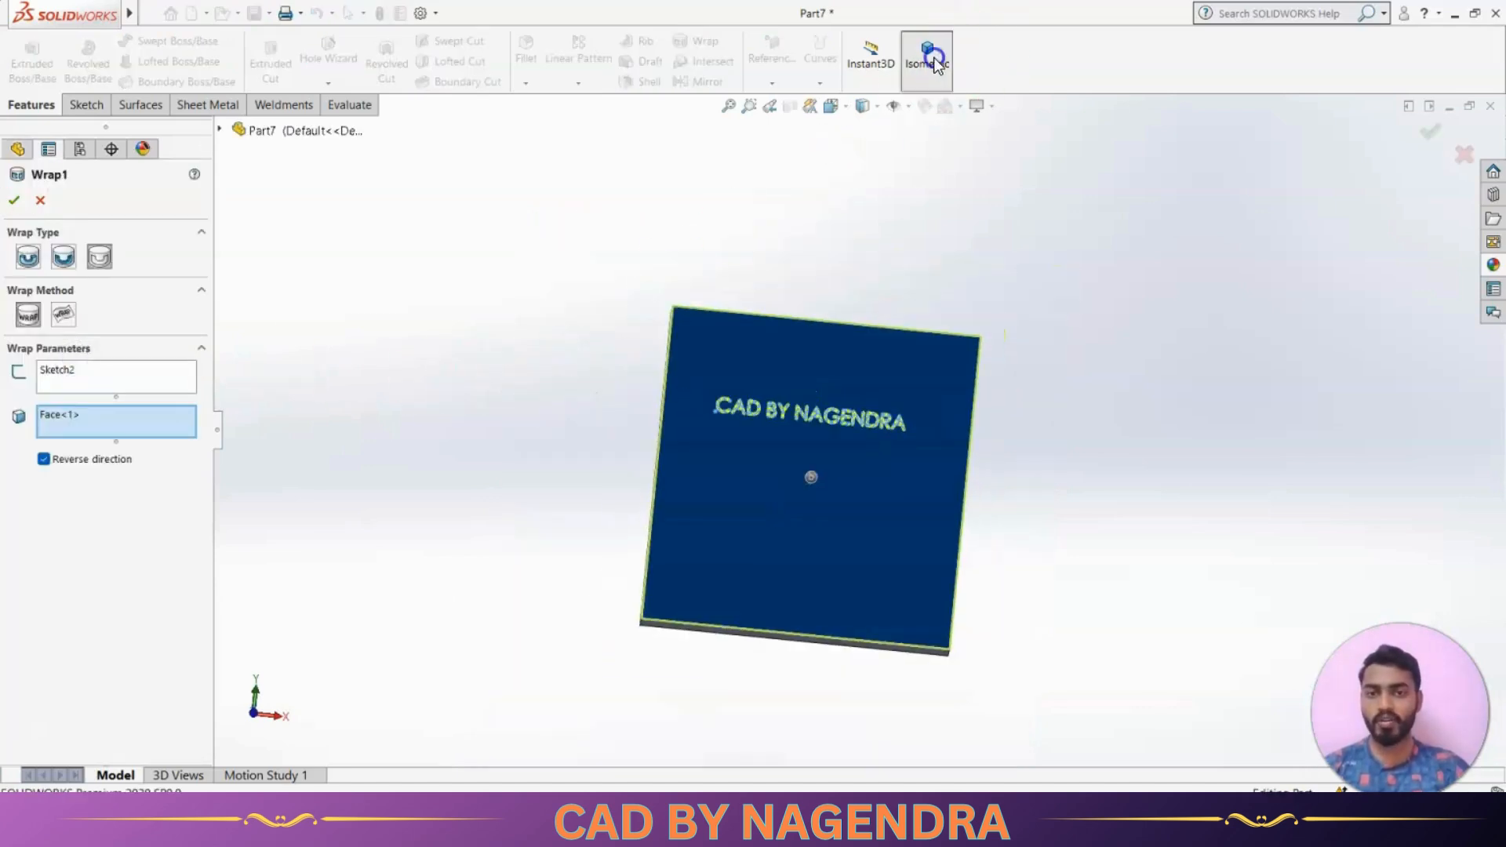
{"action": "left_click", "coordinate": [930, 56]}
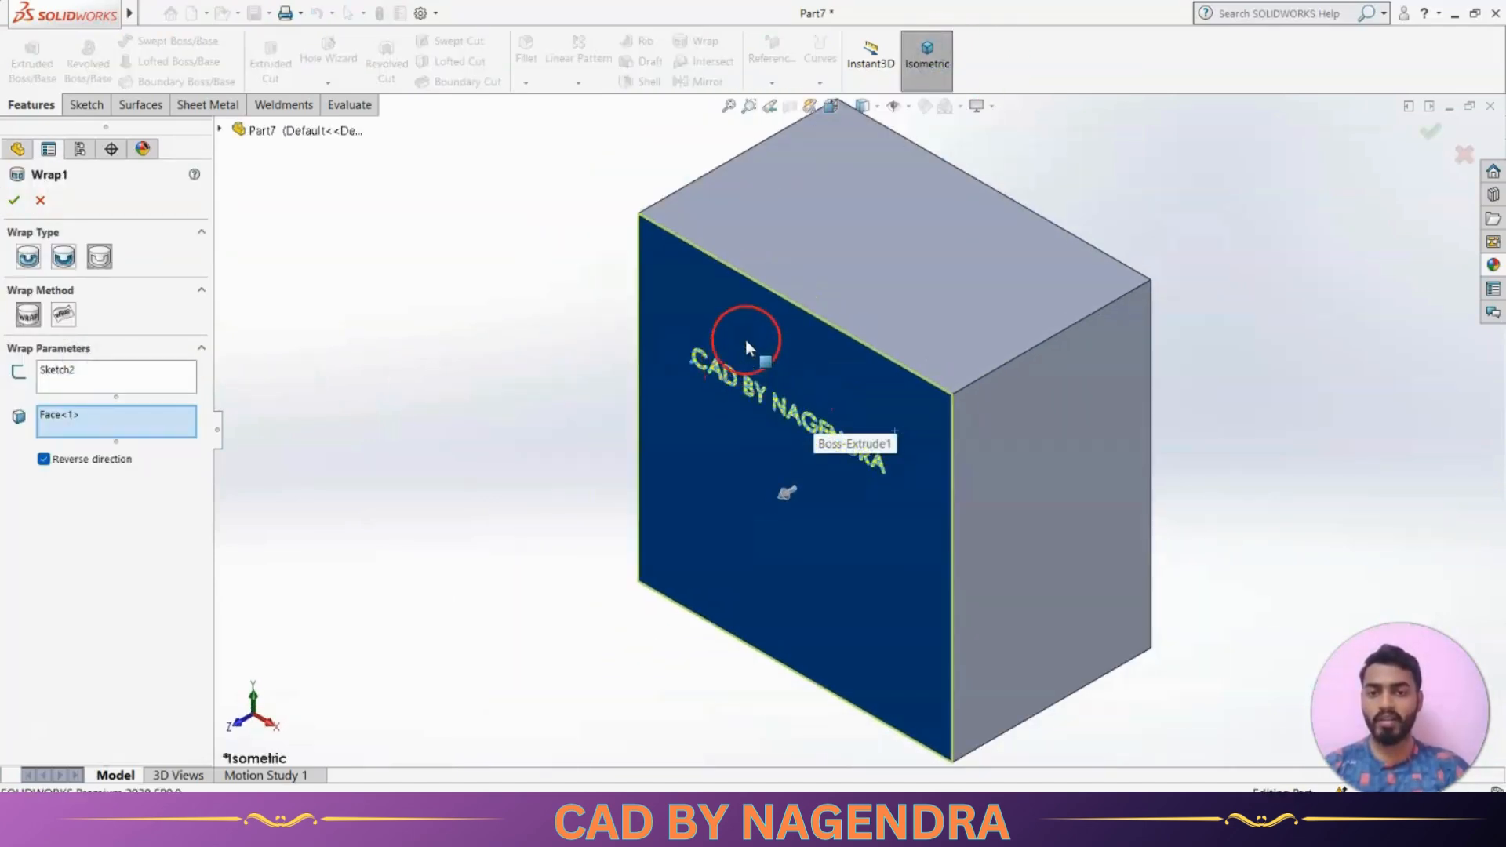
{"action": "scroll", "coordinate": [675, 357], "scroll_direction": "down", "scroll_amount": 2}
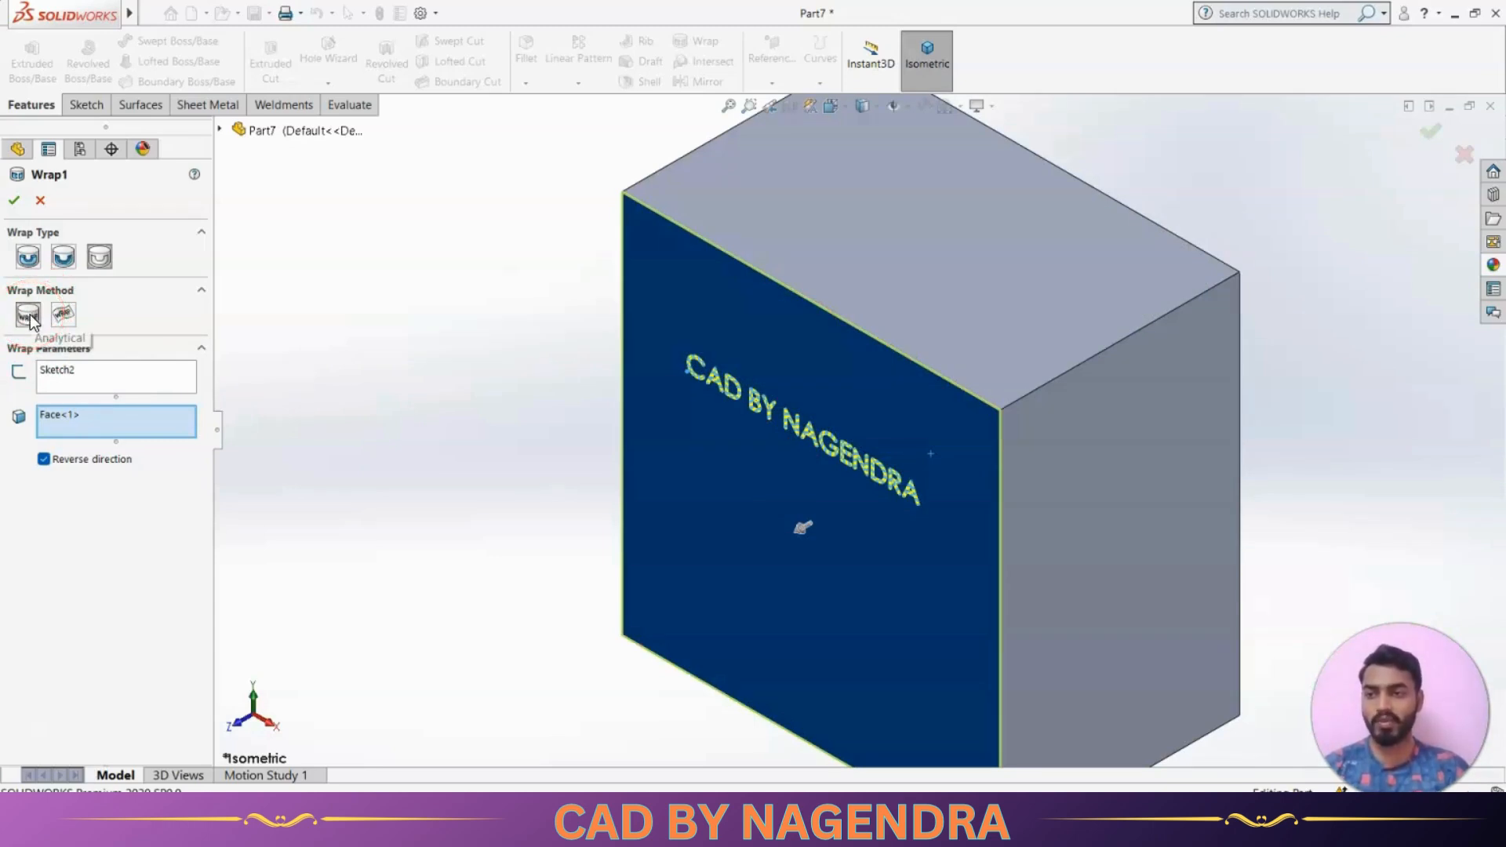
{"action": "left_click", "coordinate": [65, 319]}
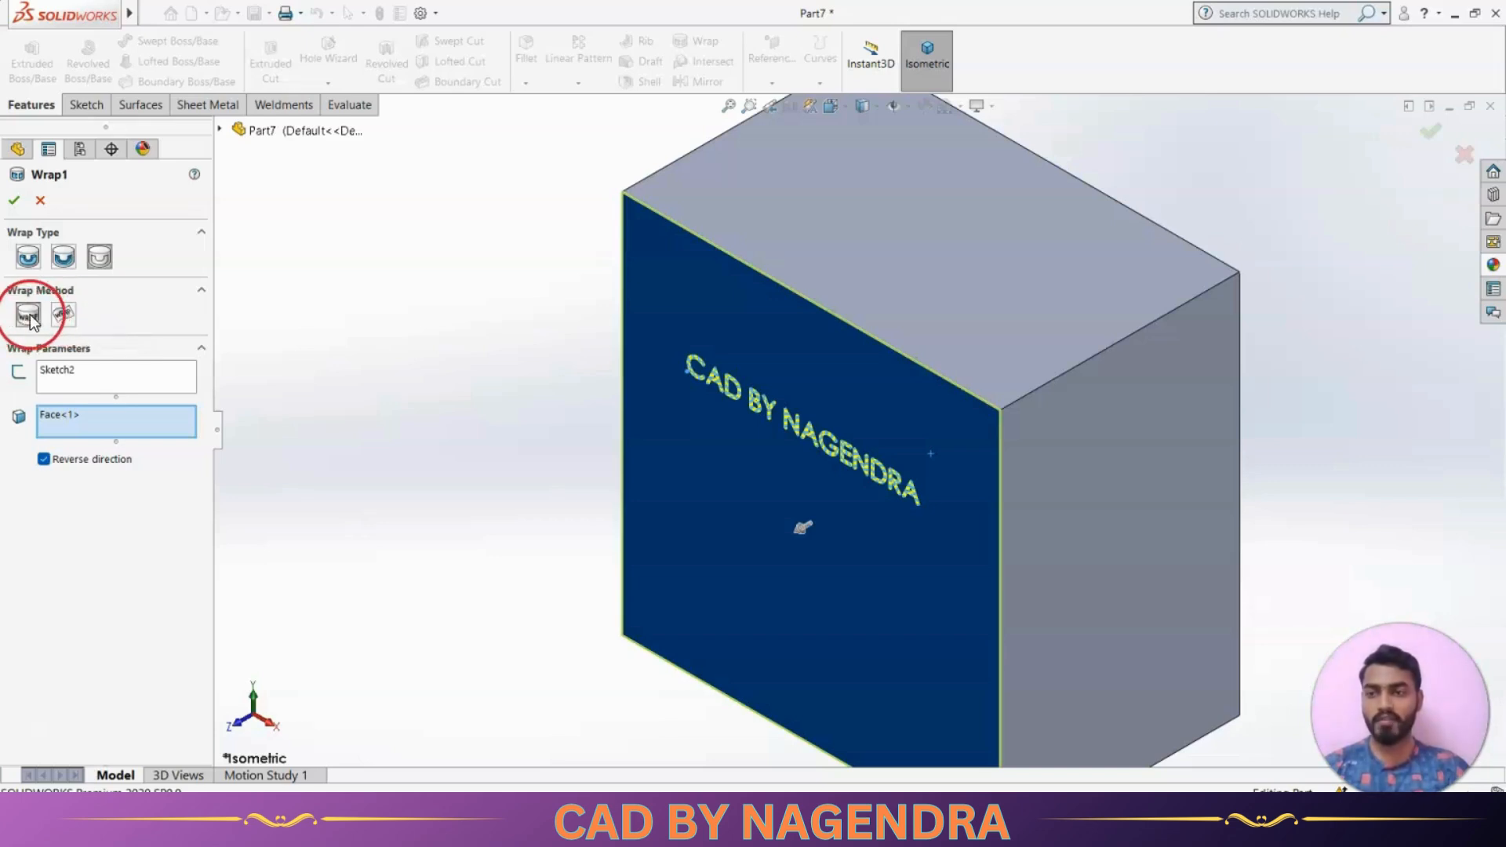
{"action": "left_click", "coordinate": [14, 202]}
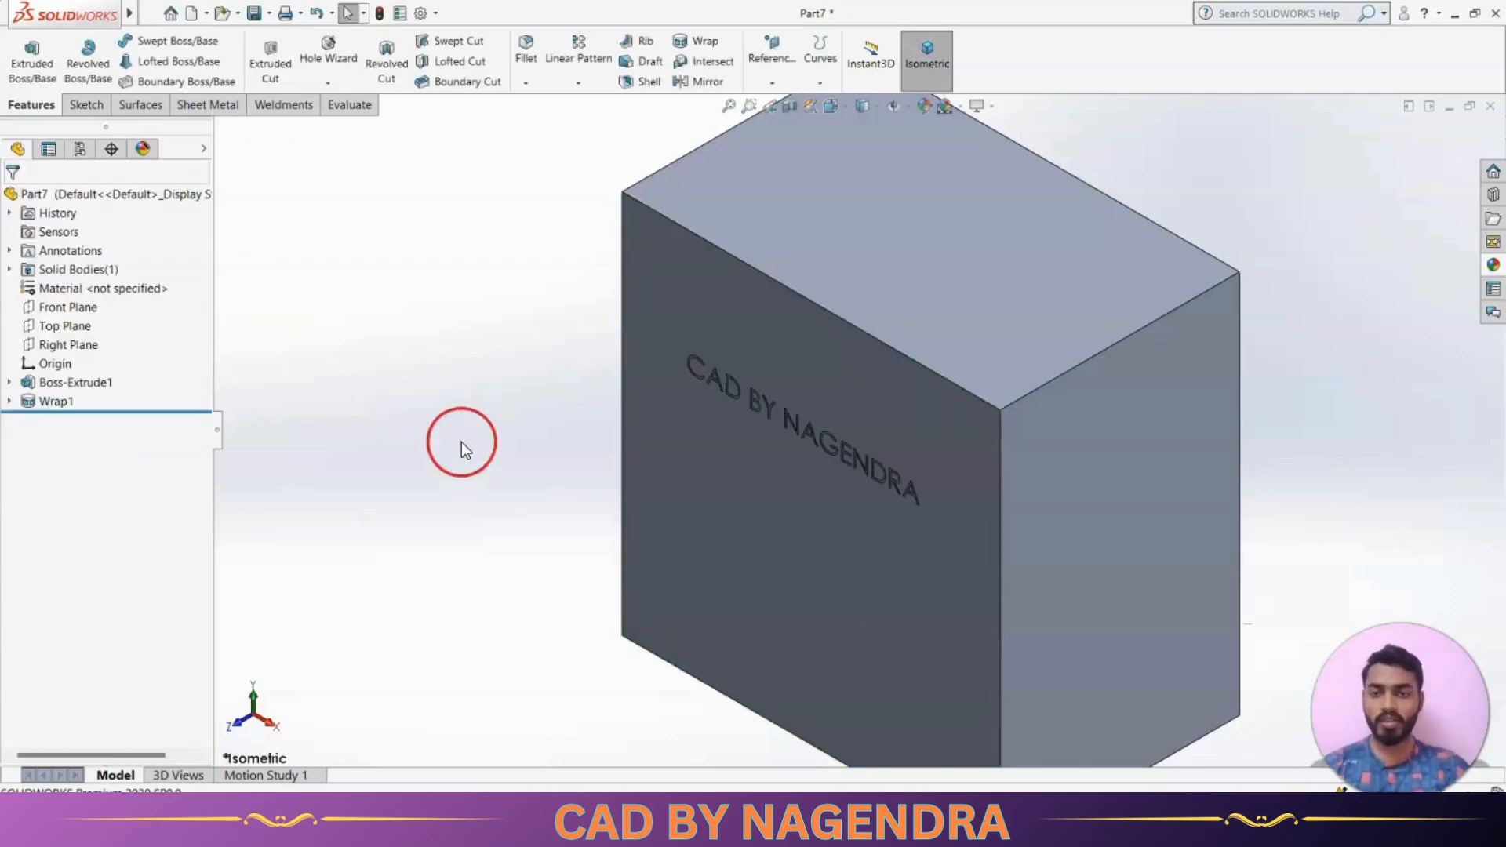
{"action": "key", "text": "f"}
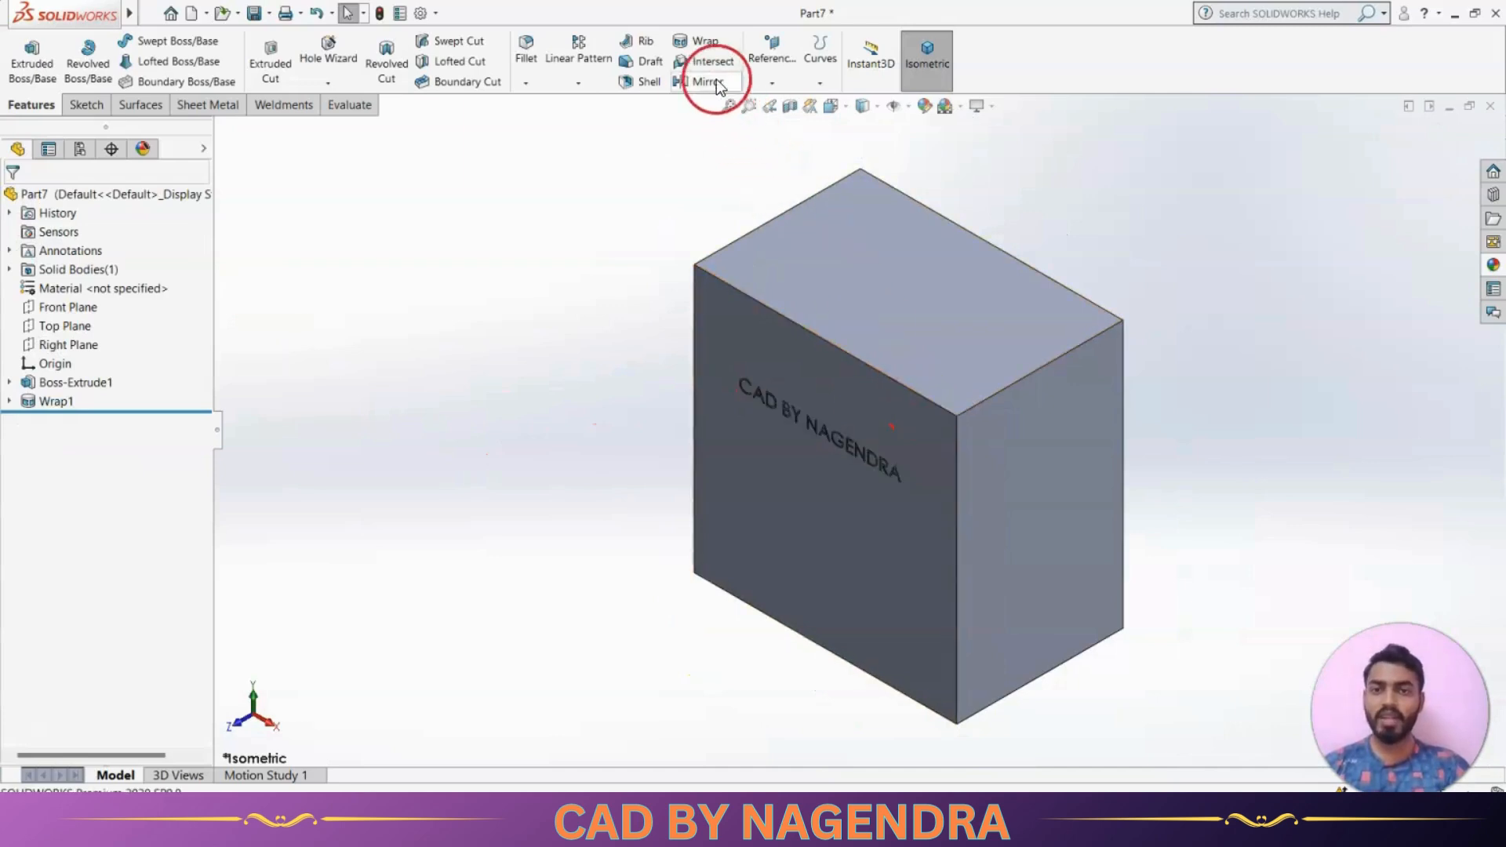
{"action": "left_click", "coordinate": [531, 272]}
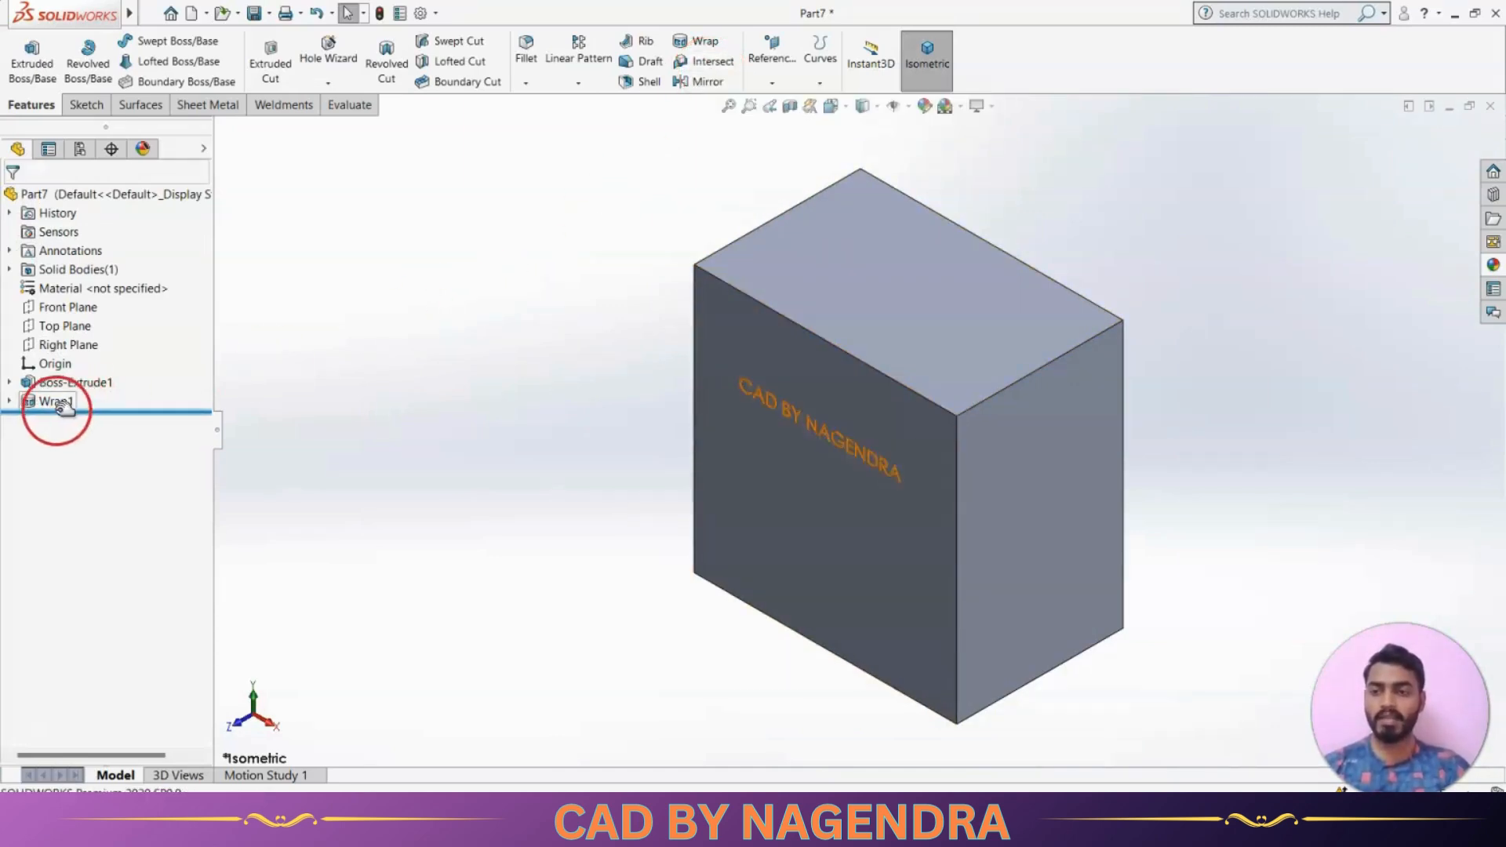
Sketch a circle of about 37 mm radius centred on the origin on the Front Plane, and exit the sketch.
{"action": "scroll", "coordinate": [1064, 524], "scroll_direction": "up", "scroll_amount": 2}
{"action": "middle_click_drag", "start_coordinate": [1069, 527], "coordinate": [1103, 487]}
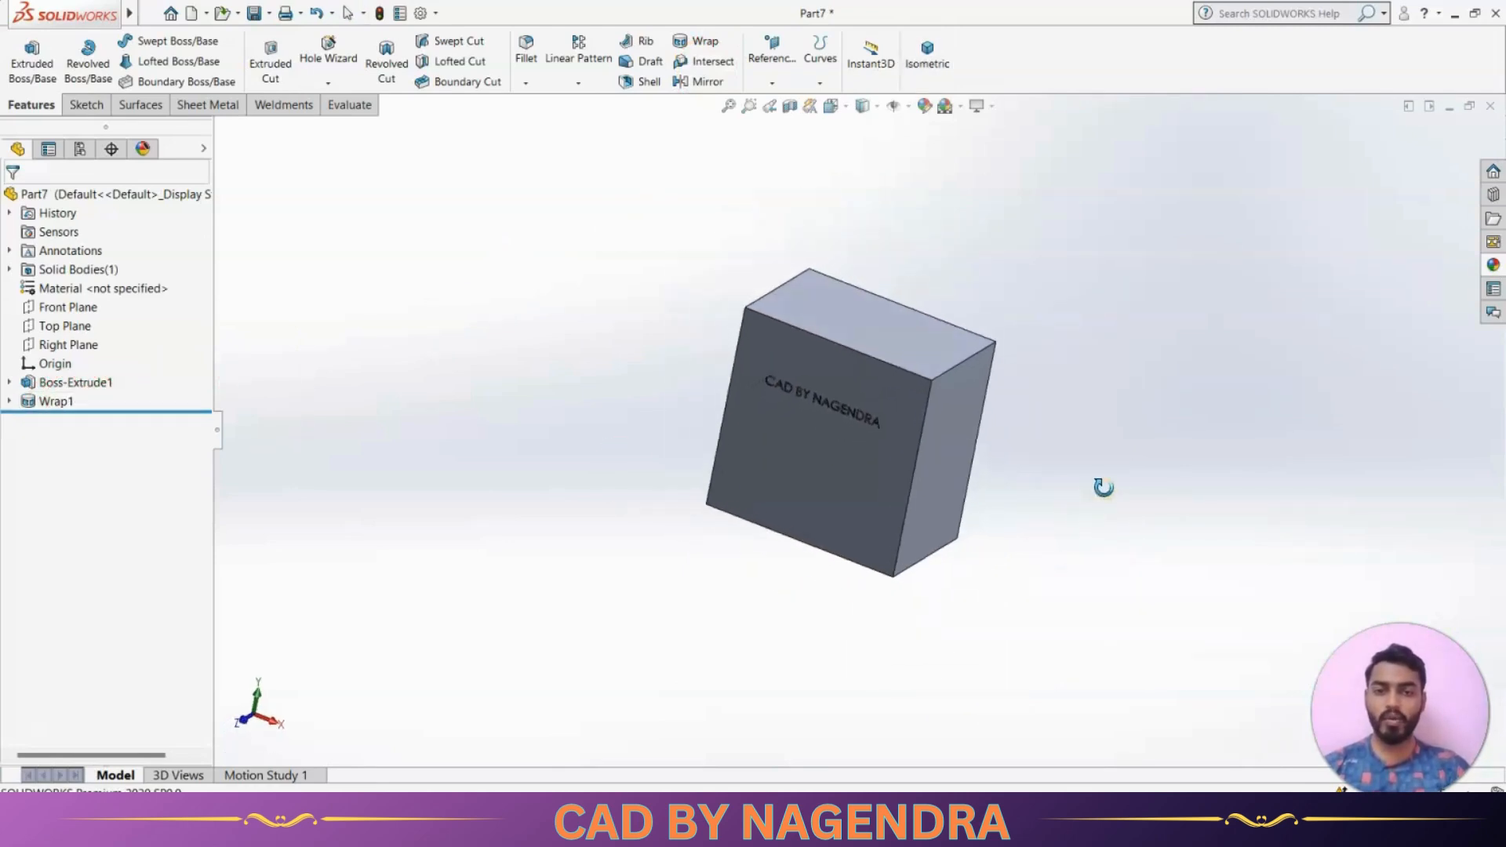
{"action": "middle_click_drag", "start_coordinate": [736, 340], "coordinate": [536, 464]}
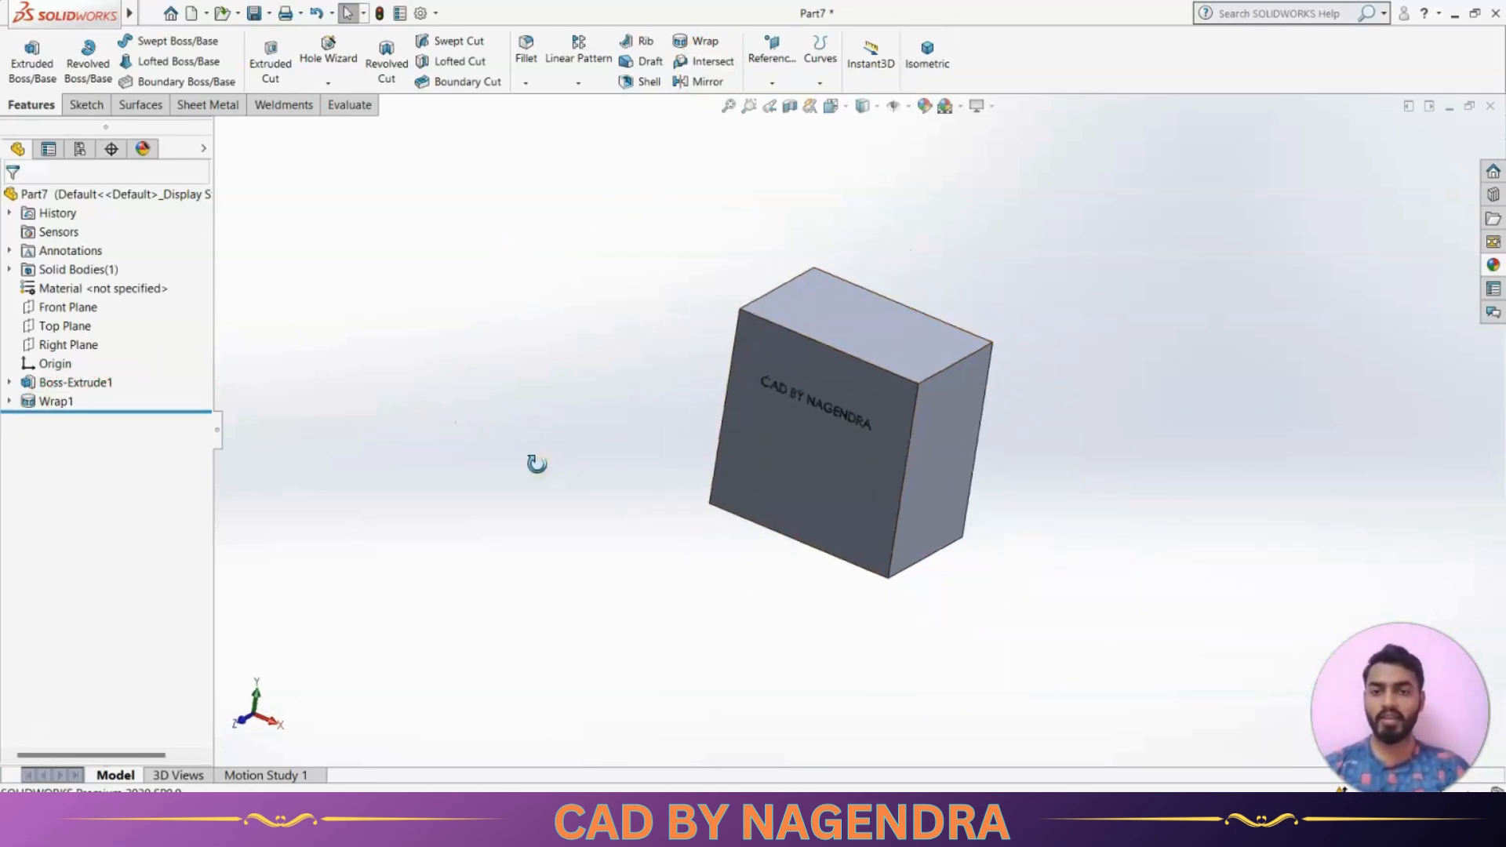
{"action": "left_click", "coordinate": [84, 308]}
{"action": "left_click", "coordinate": [107, 276]}
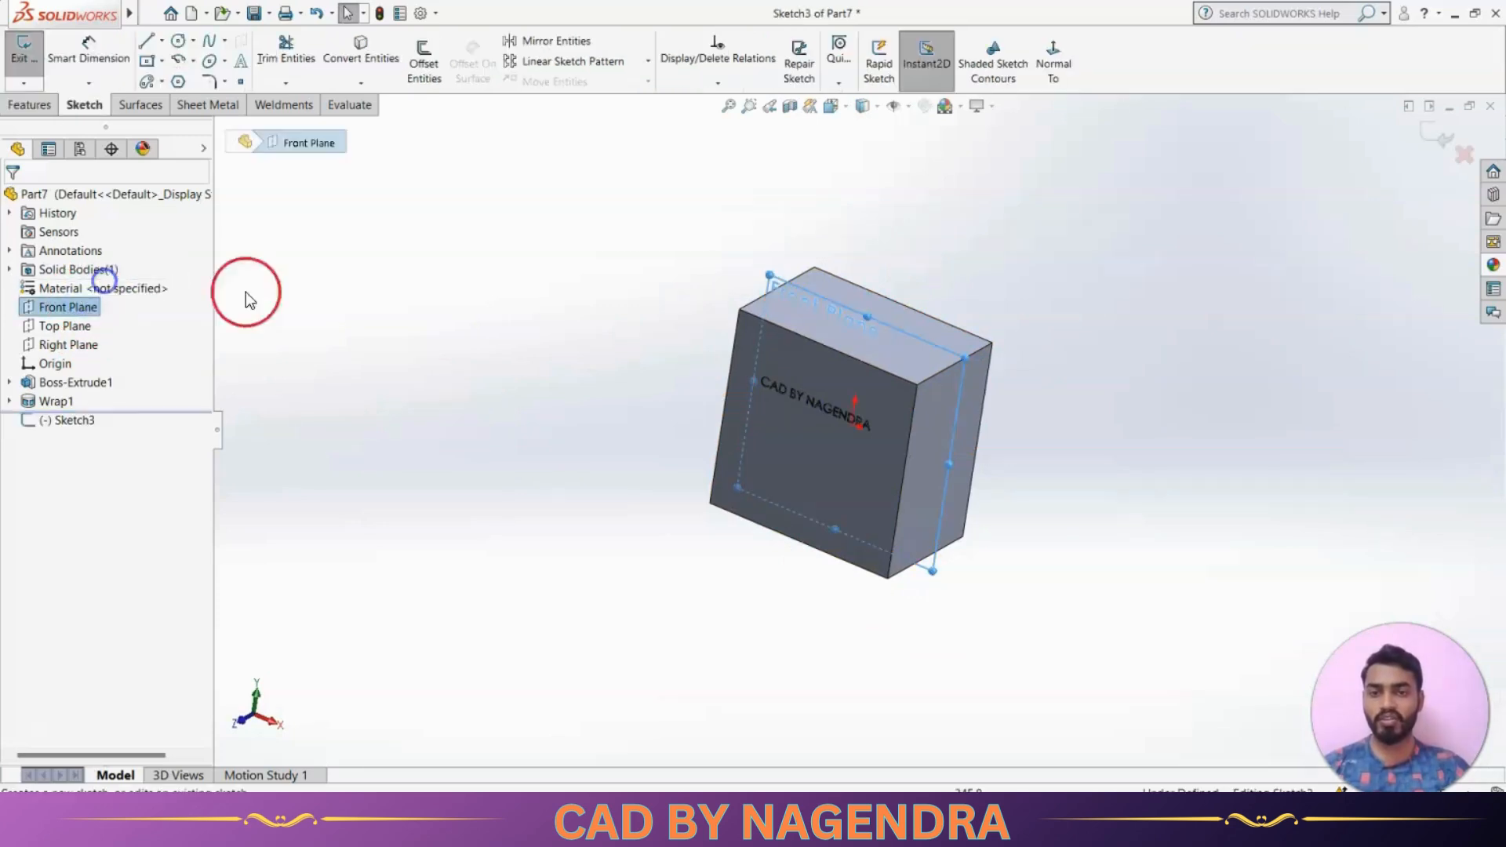
{"action": "left_click", "coordinate": [1053, 70]}
{"action": "left_click", "coordinate": [178, 41]}
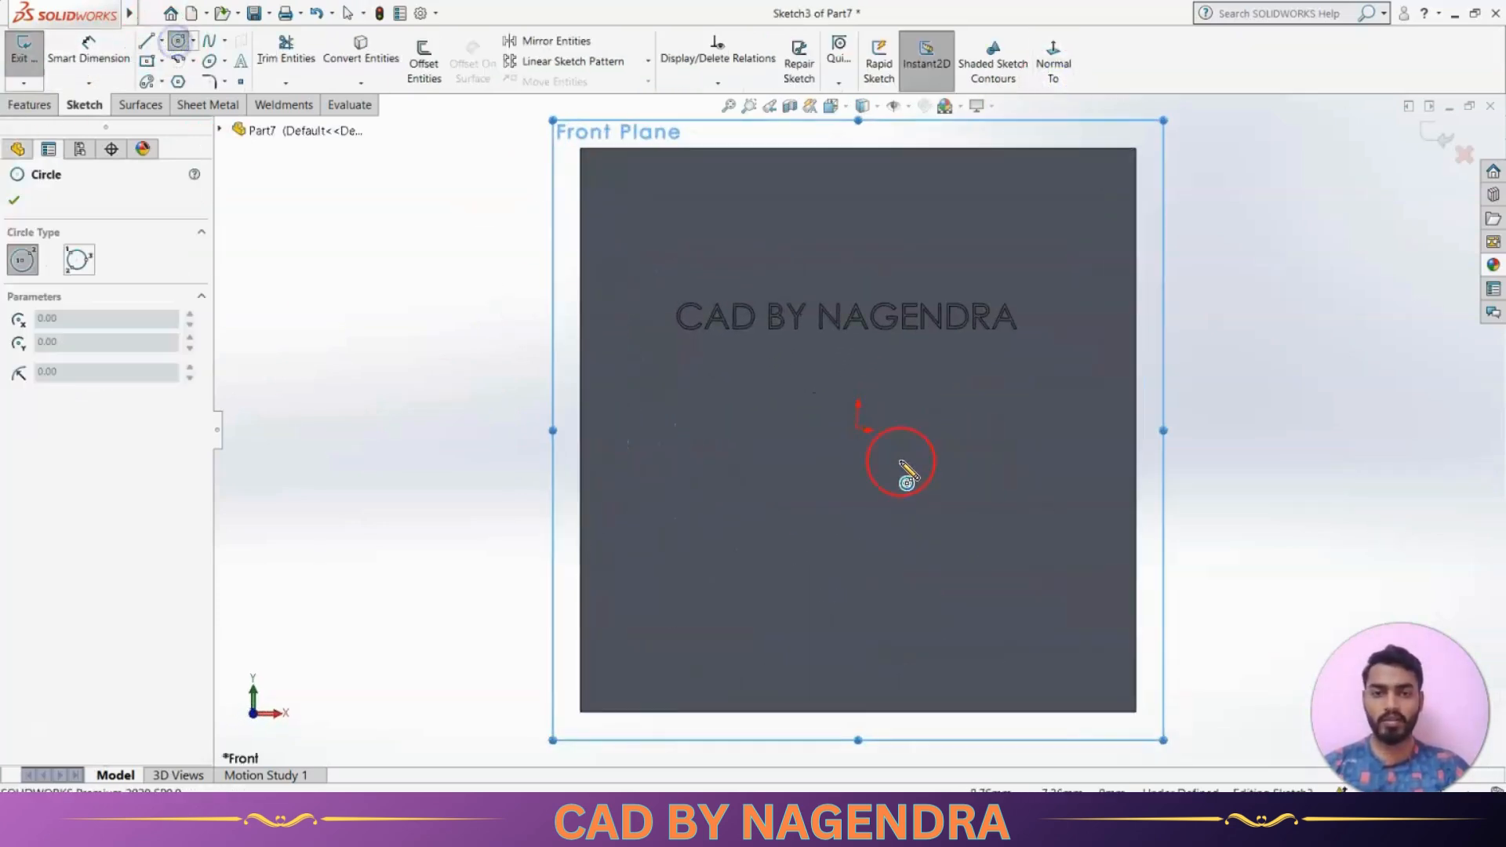
{"action": "left_click", "coordinate": [858, 430]}
{"action": "left_click", "coordinate": [970, 542]}
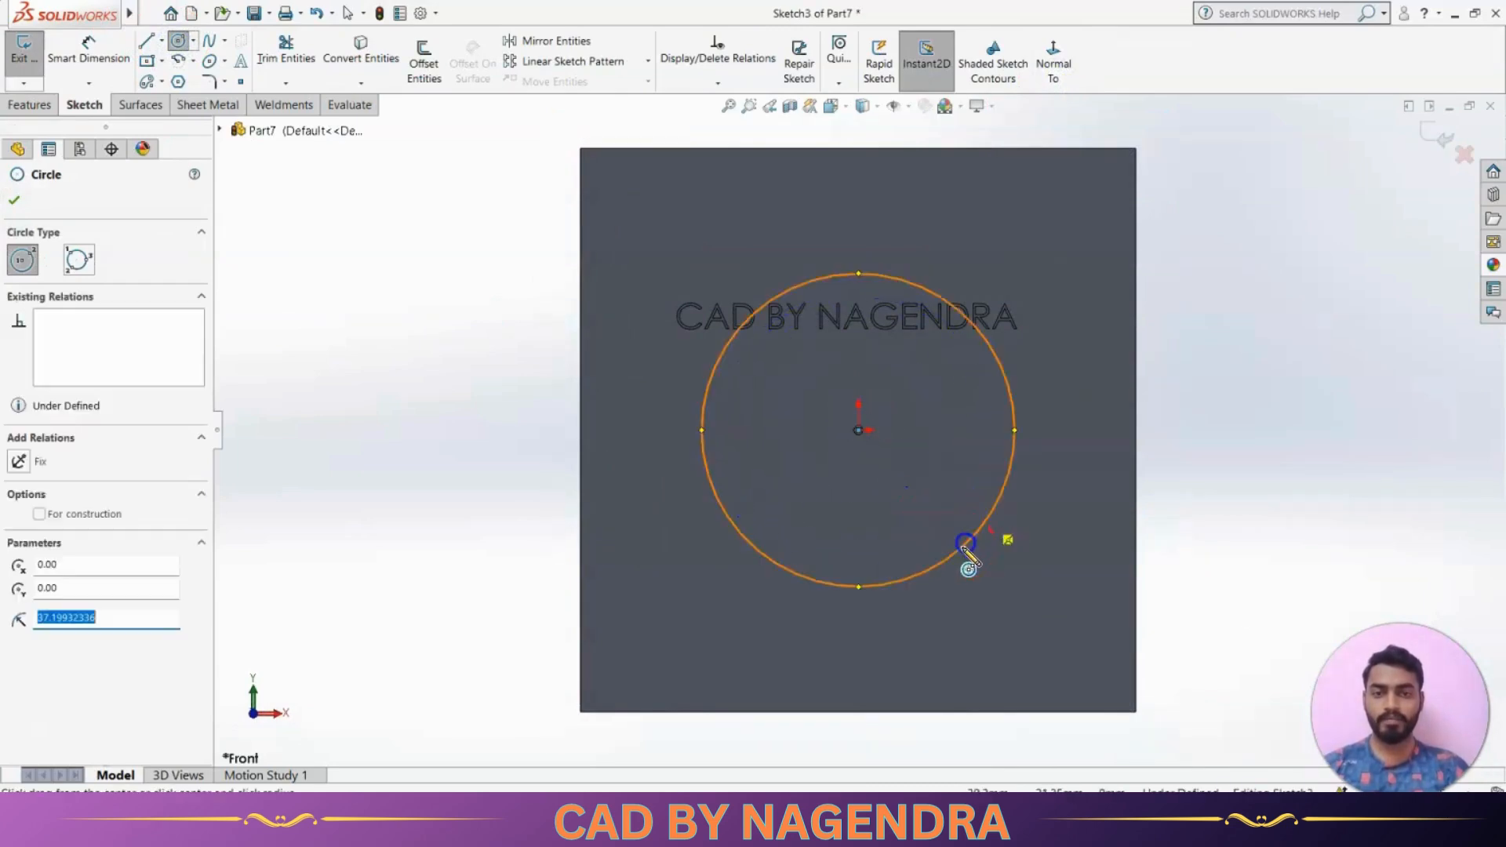
{"action": "left_click", "coordinate": [1435, 137]}
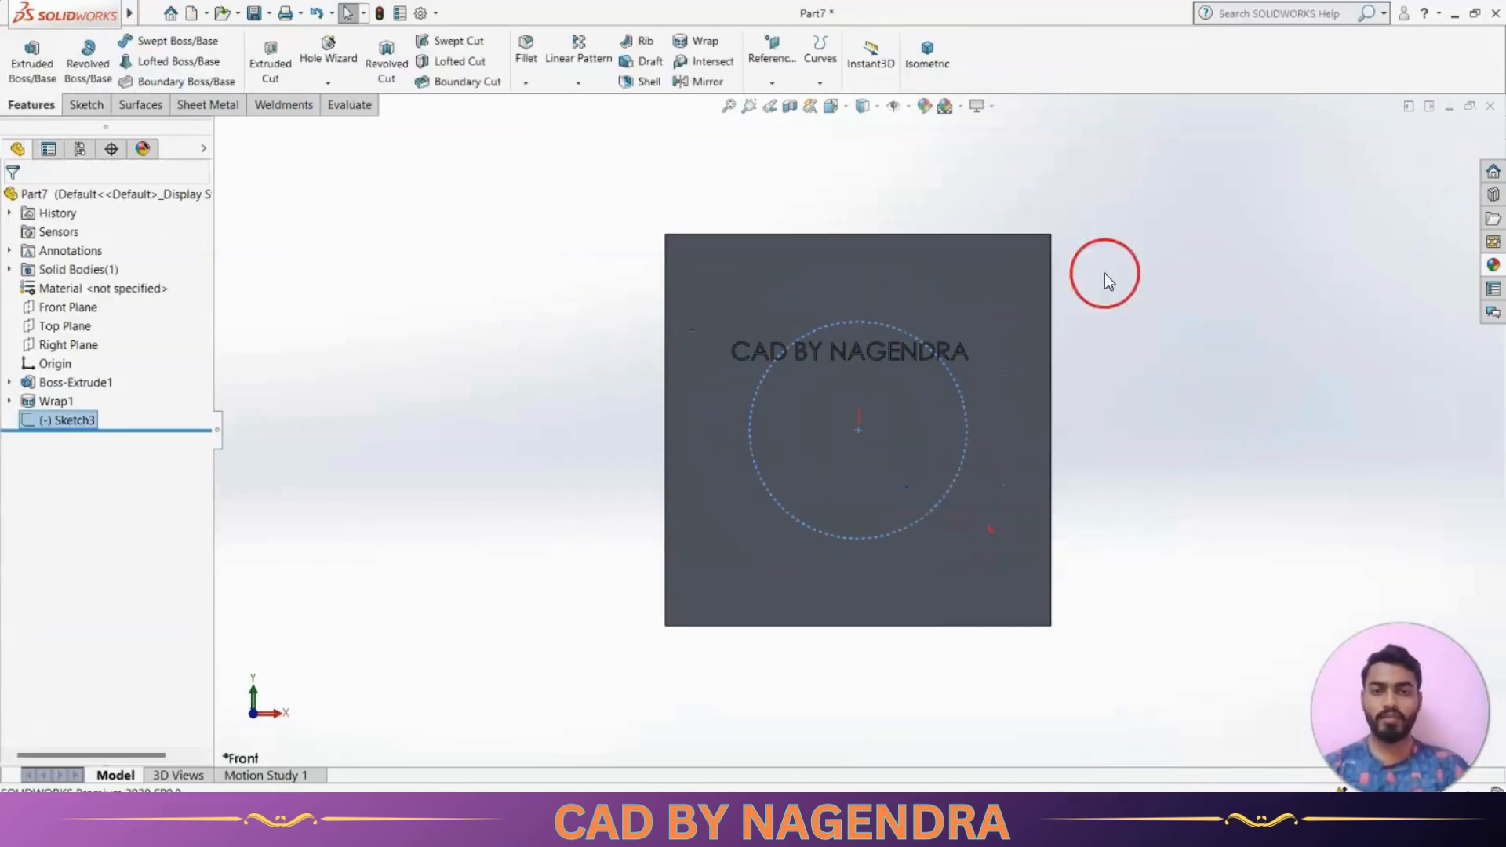
Extrude the circle 194 mm using Mid Plane with Merge result off, so the cylinder passes through the block as a separate body.
{"action": "left_click", "coordinate": [926, 57]}
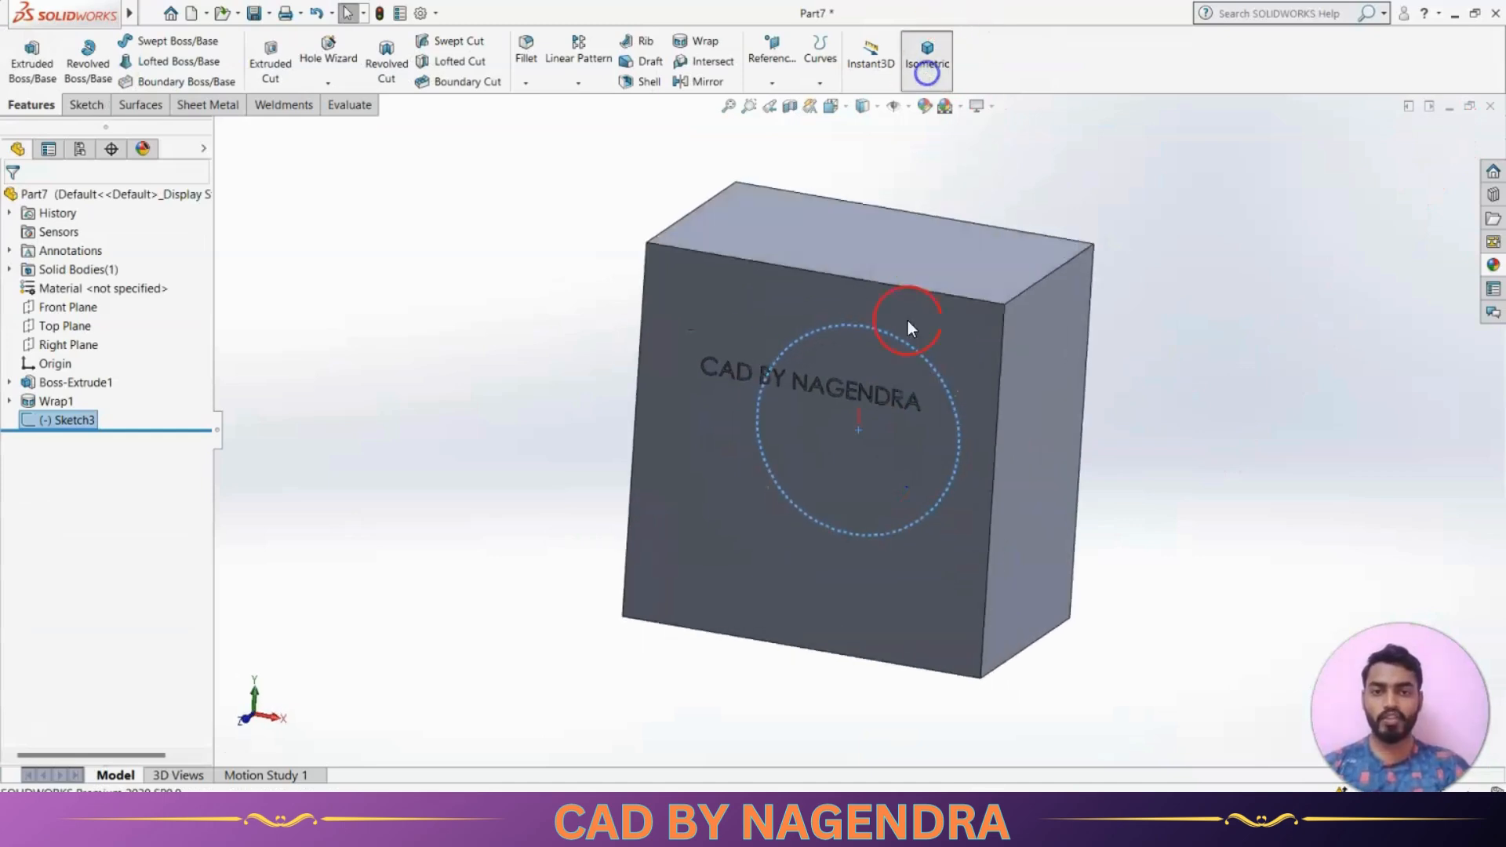
{"action": "left_click", "coordinate": [31, 59]}
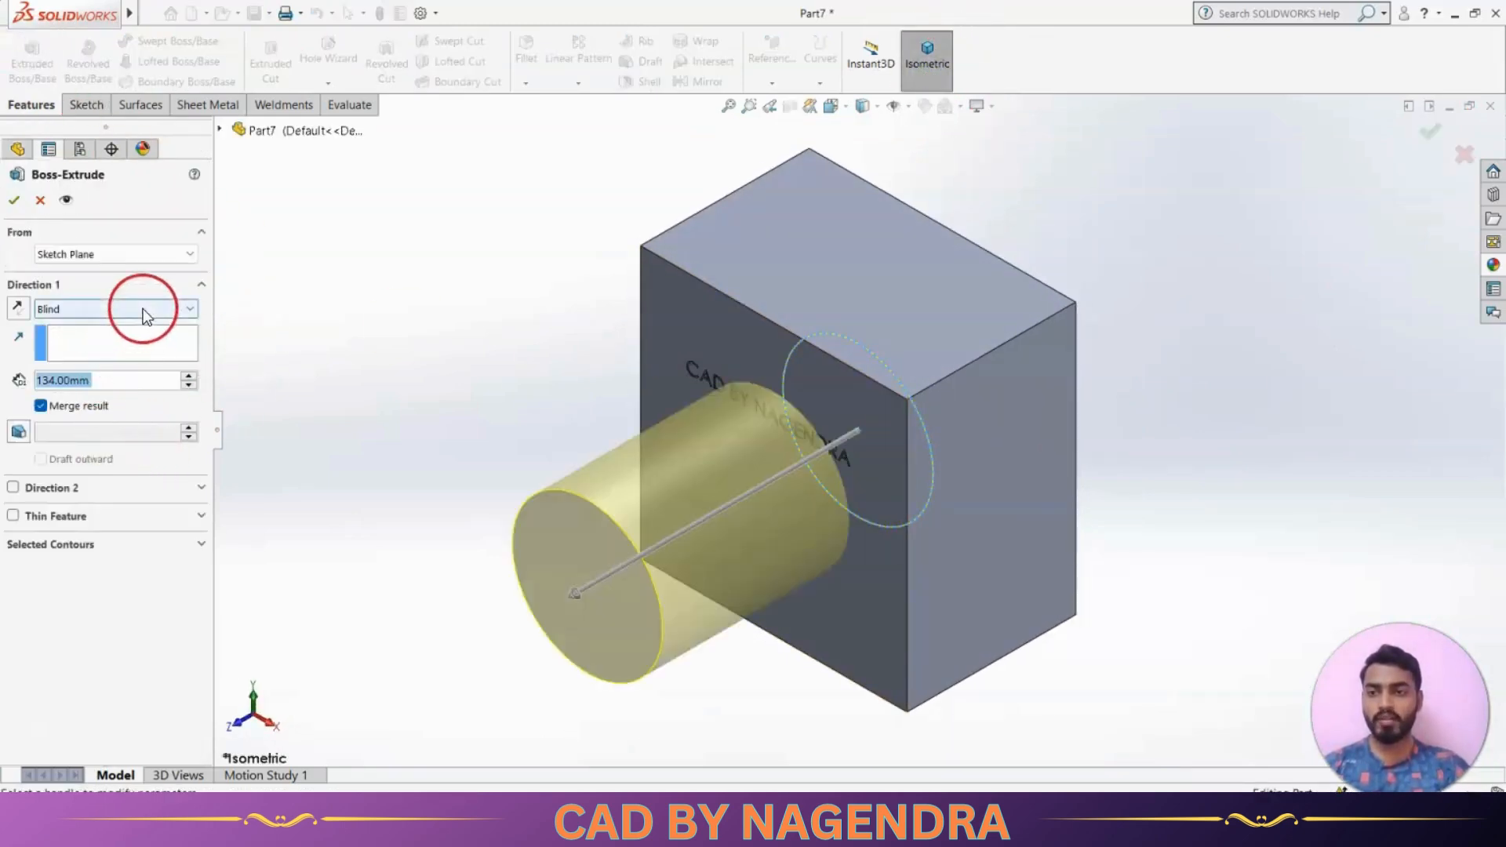
{"action": "left_click", "coordinate": [143, 308]}
{"action": "left_click", "coordinate": [118, 402]}
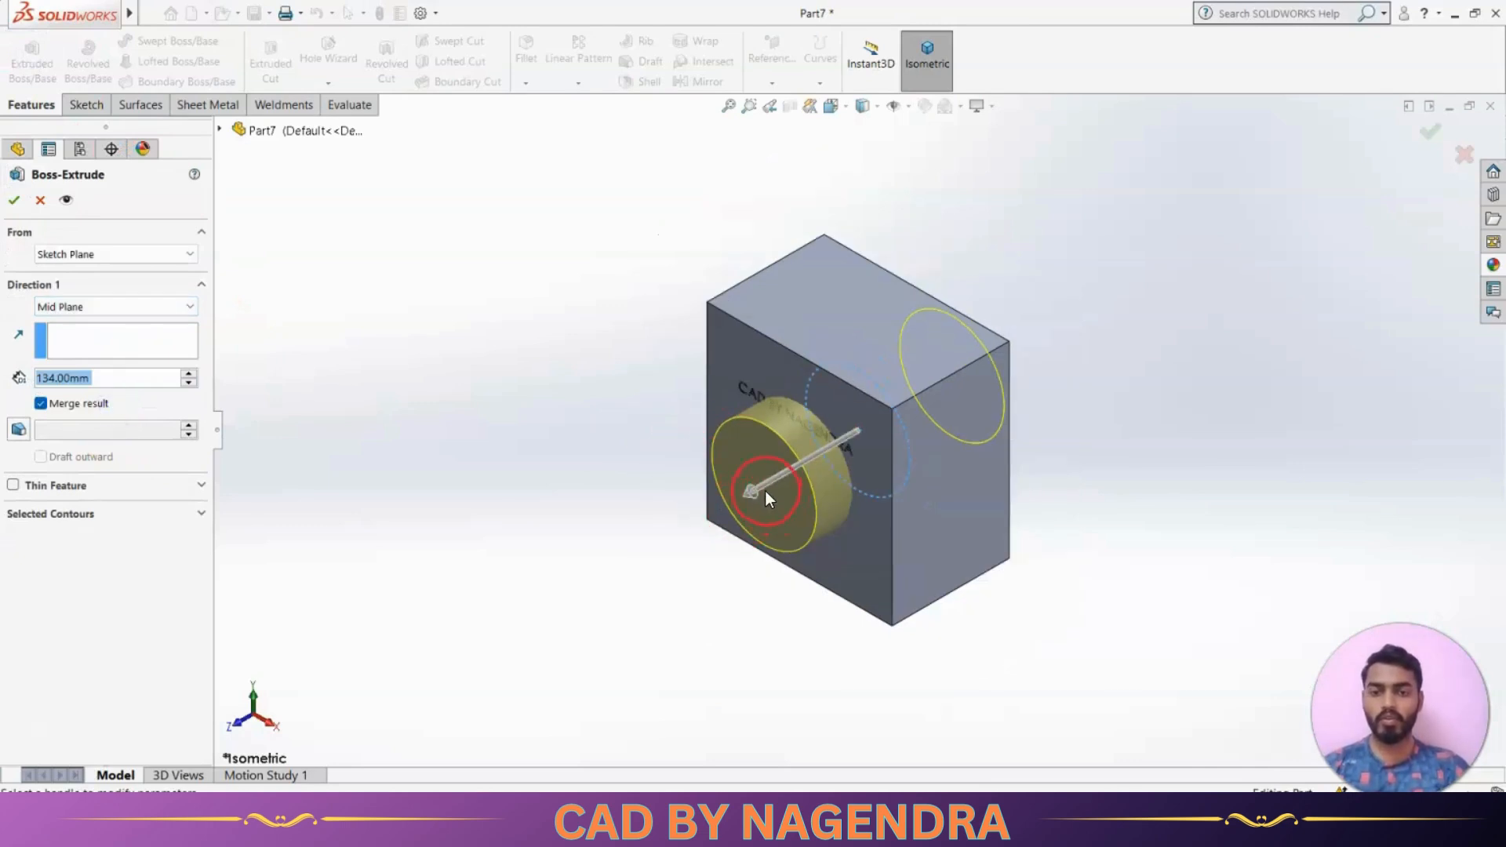
{"action": "left_click_drag", "start_coordinate": [766, 492], "coordinate": [723, 524]}
{"action": "middle_click_drag", "start_coordinate": [723, 524], "coordinate": [581, 569]}
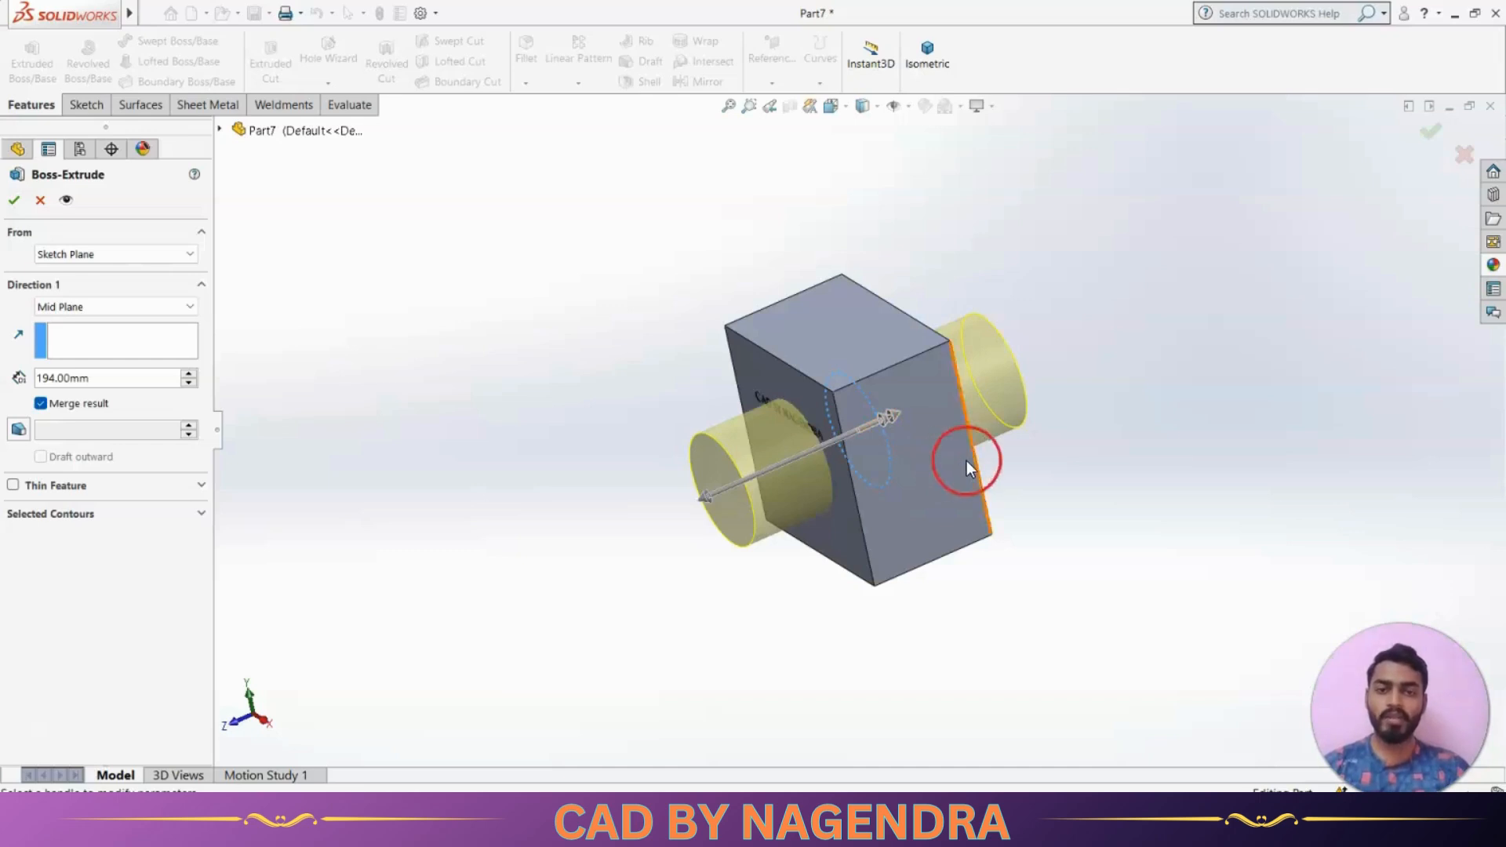
{"action": "middle_click_drag", "start_coordinate": [966, 458], "coordinate": [1070, 434]}
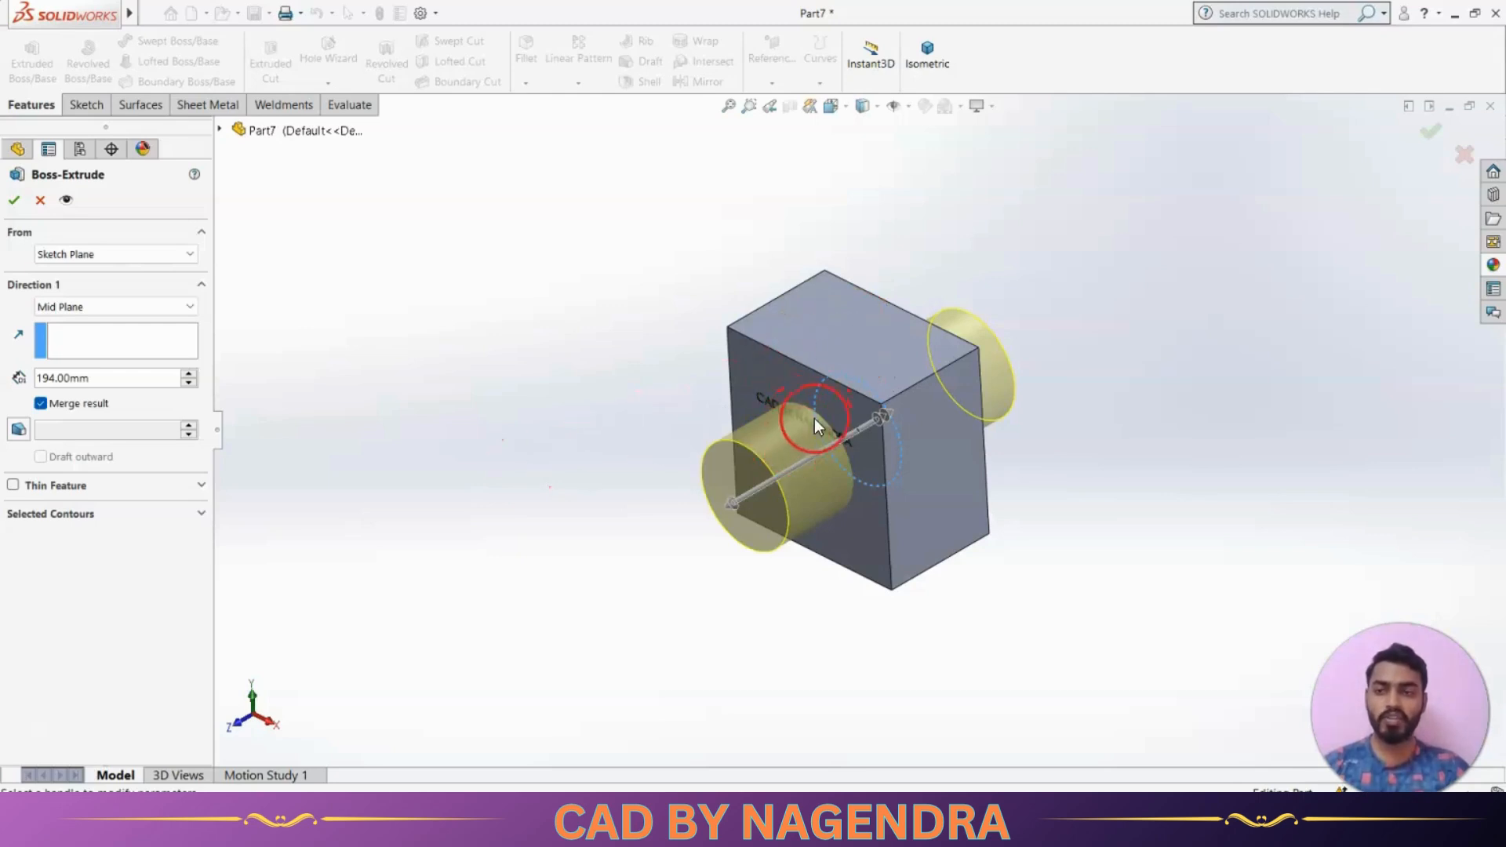
{"action": "left_click", "coordinate": [40, 403]}
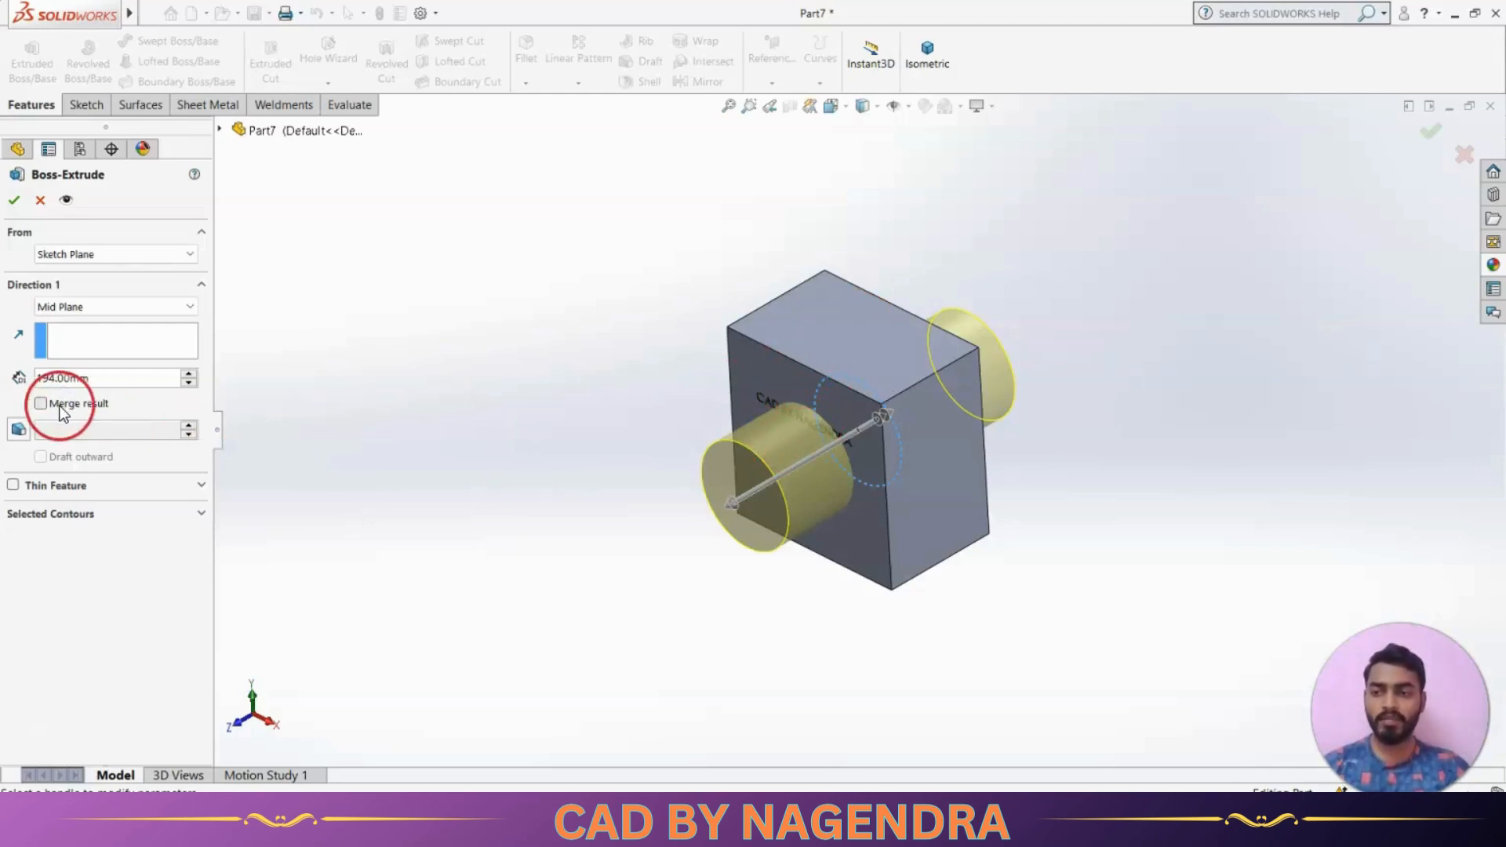
{"action": "left_click", "coordinate": [15, 202]}
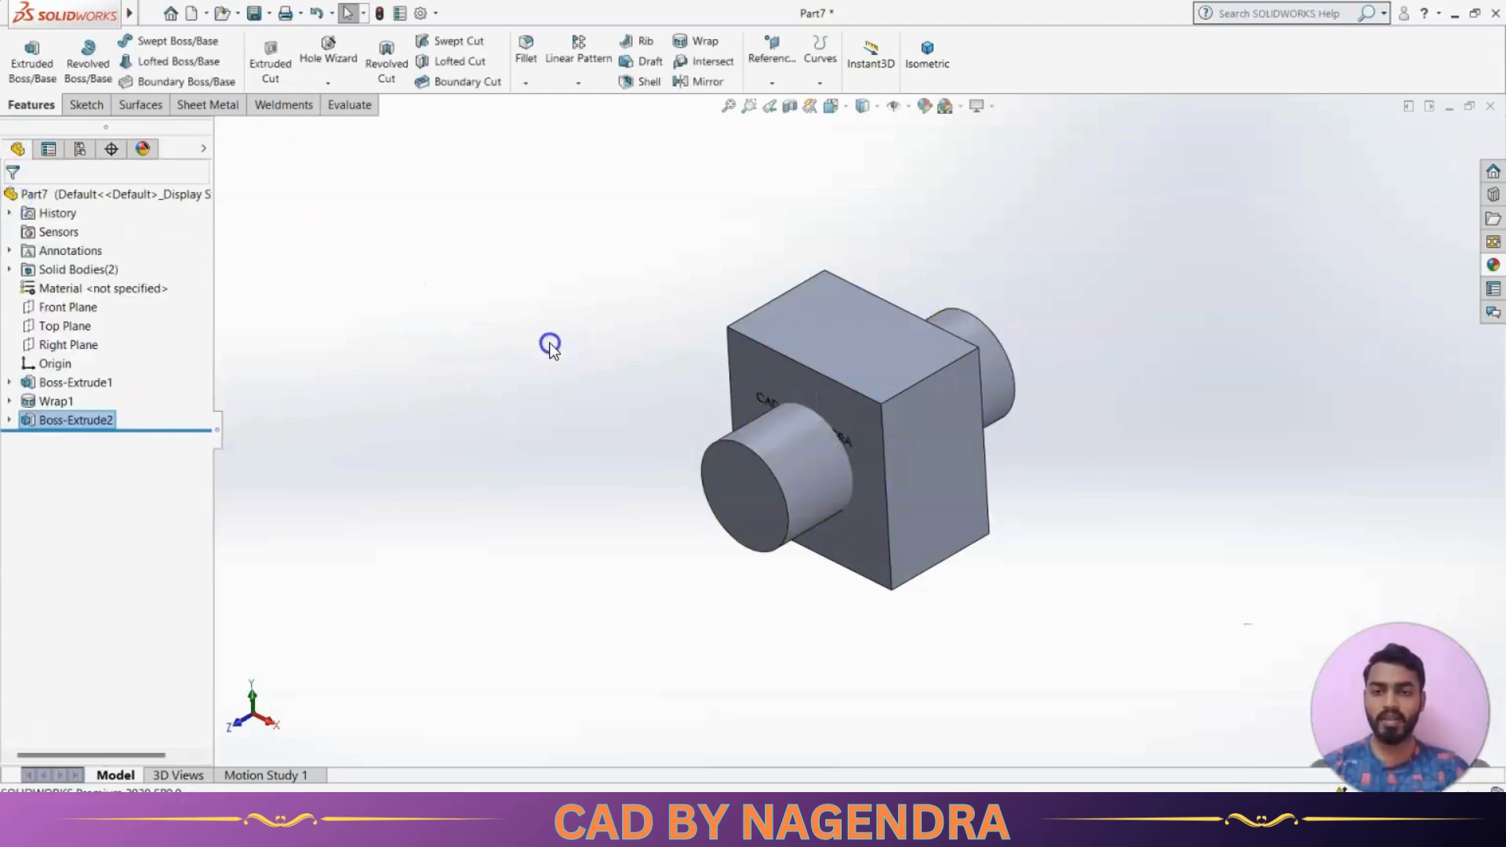
Examine the cylinder and the block as separate bodies by selecting faces on each of them.
{"action": "left_click", "coordinate": [778, 446]}
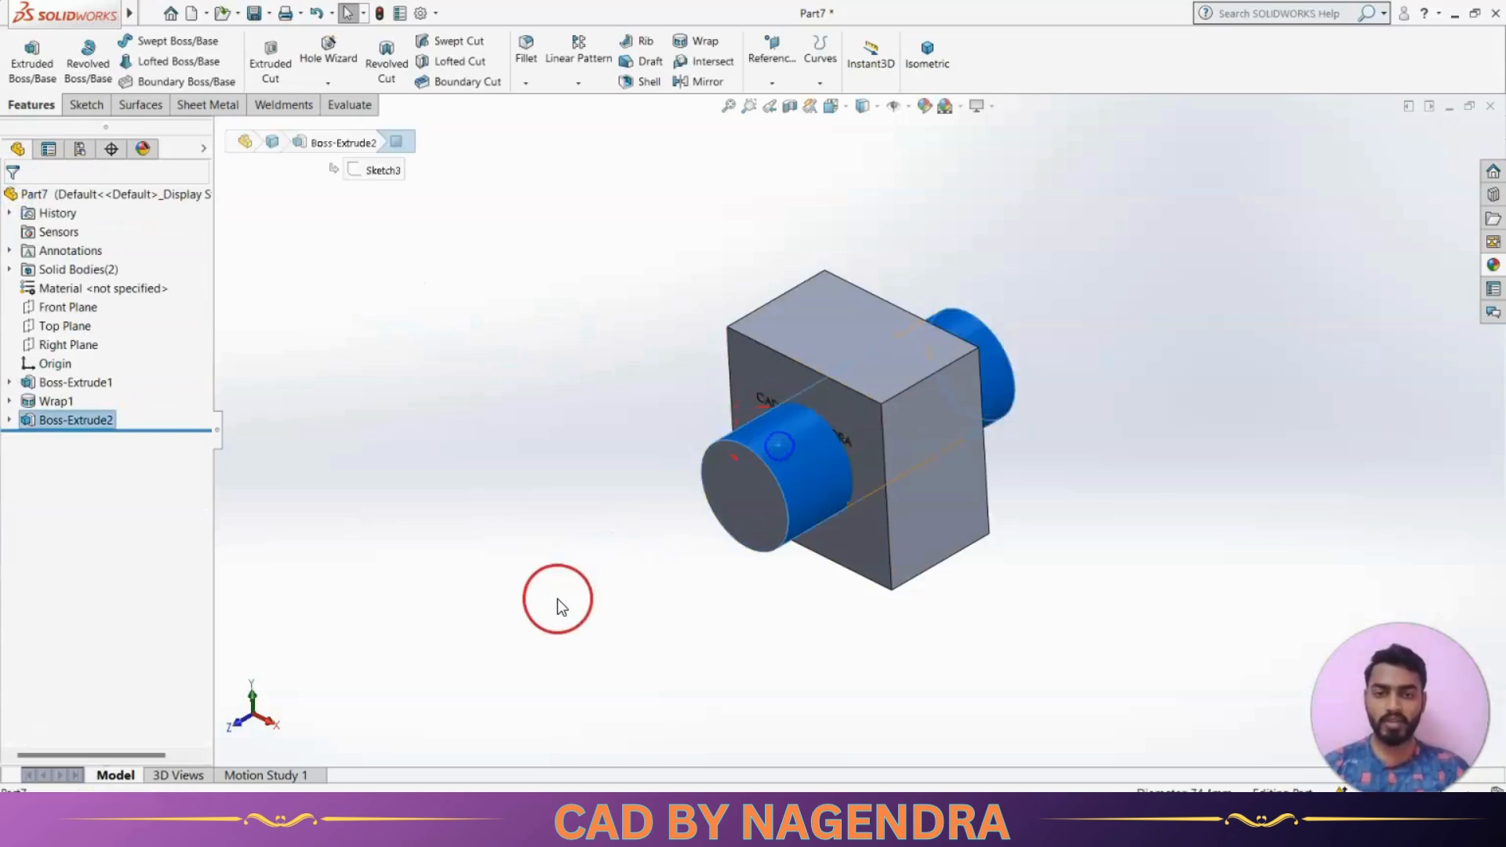
{"action": "left_click", "coordinate": [554, 599]}
{"action": "left_click", "coordinate": [829, 351]}
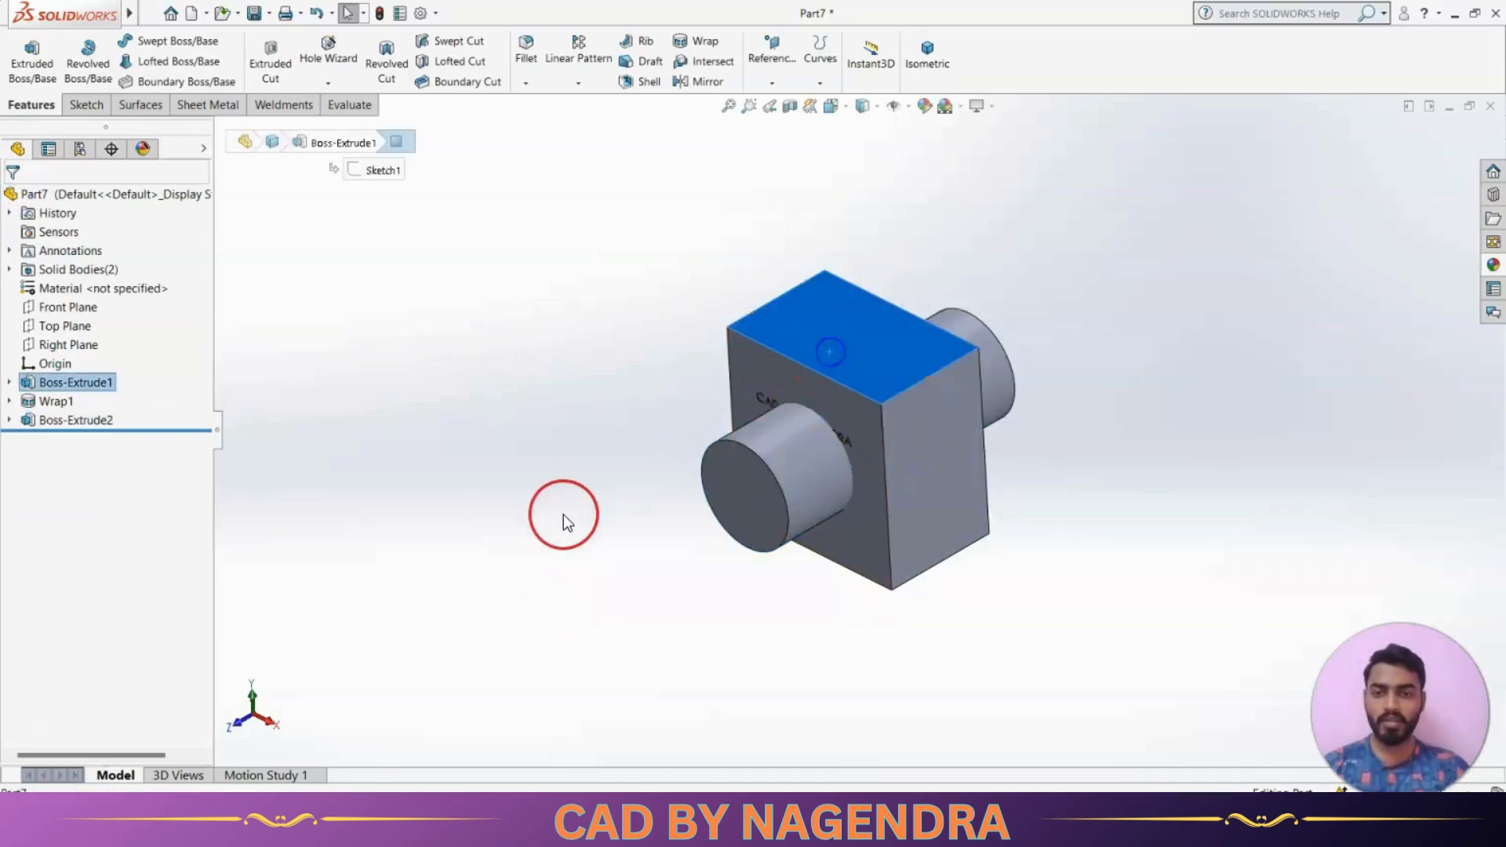
{"action": "left_click", "coordinate": [563, 514]}
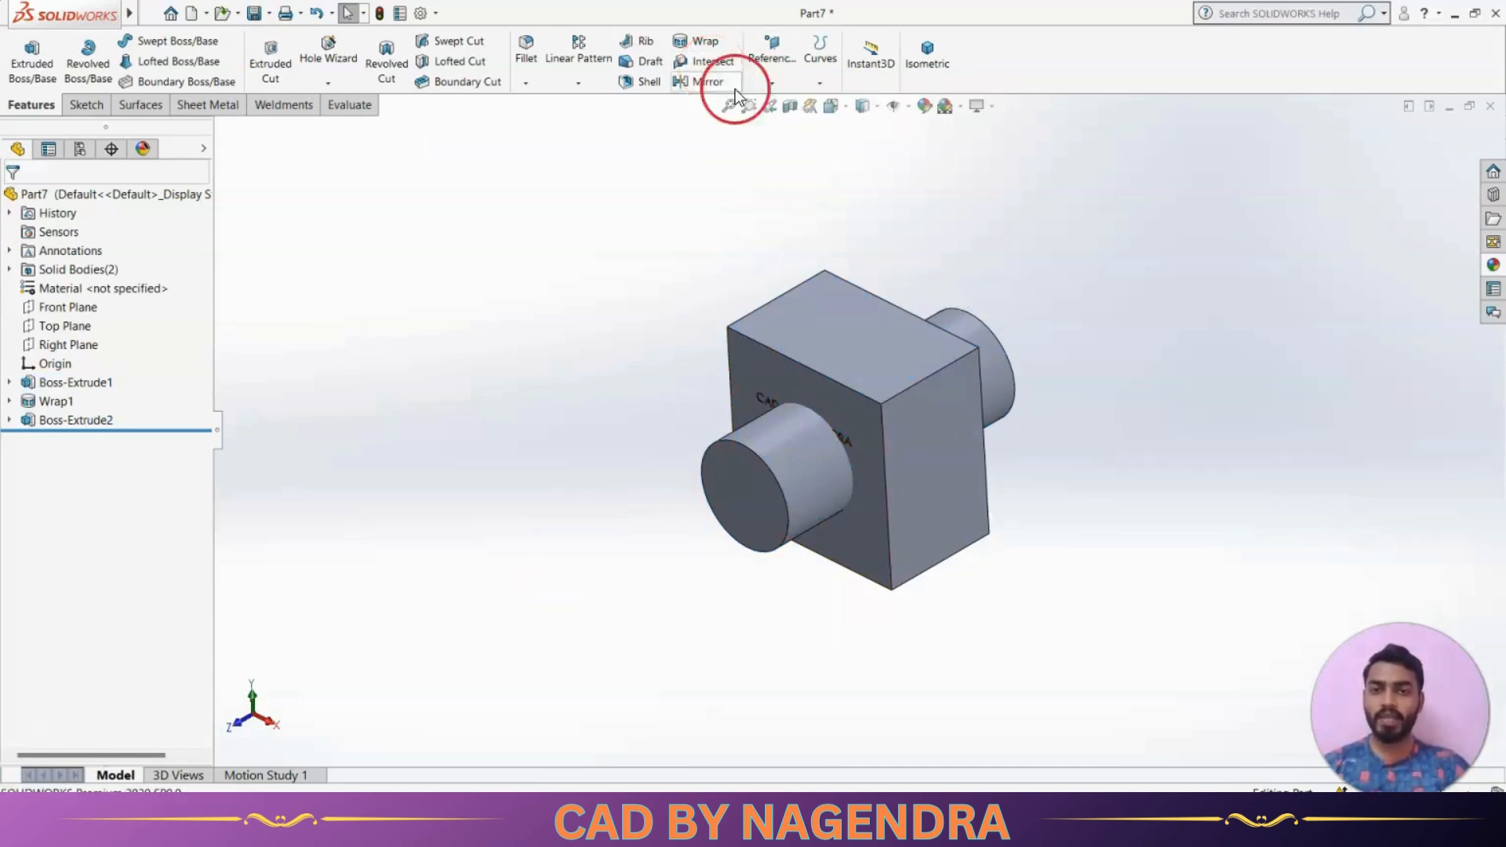
{"action": "scroll", "coordinate": [1002, 412], "scroll_direction": "down", "scroll_amount": 3}
{"action": "middle_click_drag", "start_coordinate": [1023, 517], "coordinate": [1009, 481]}
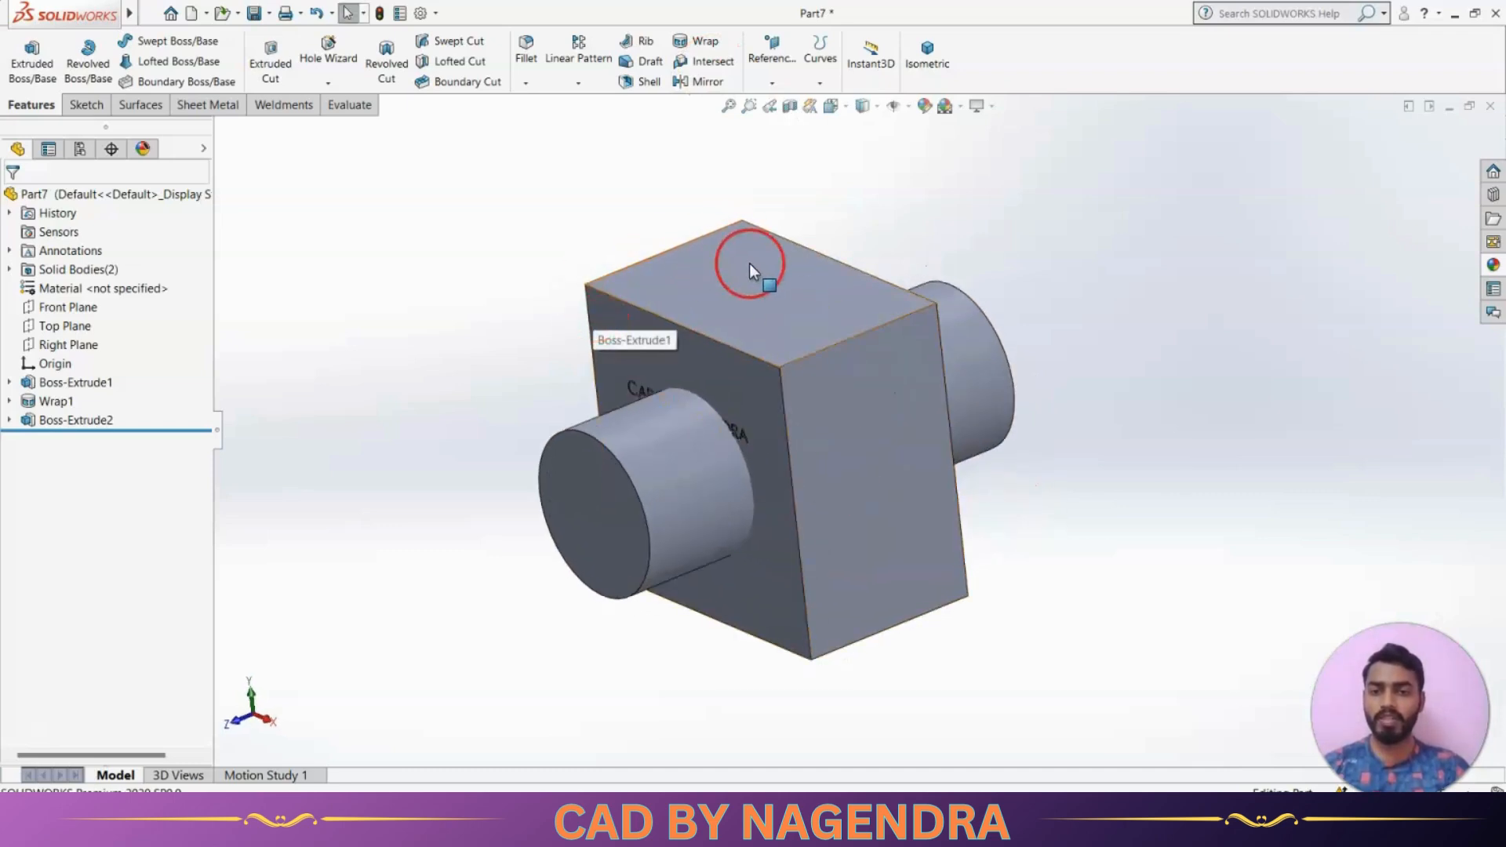
{"action": "left_click", "coordinate": [845, 417]}
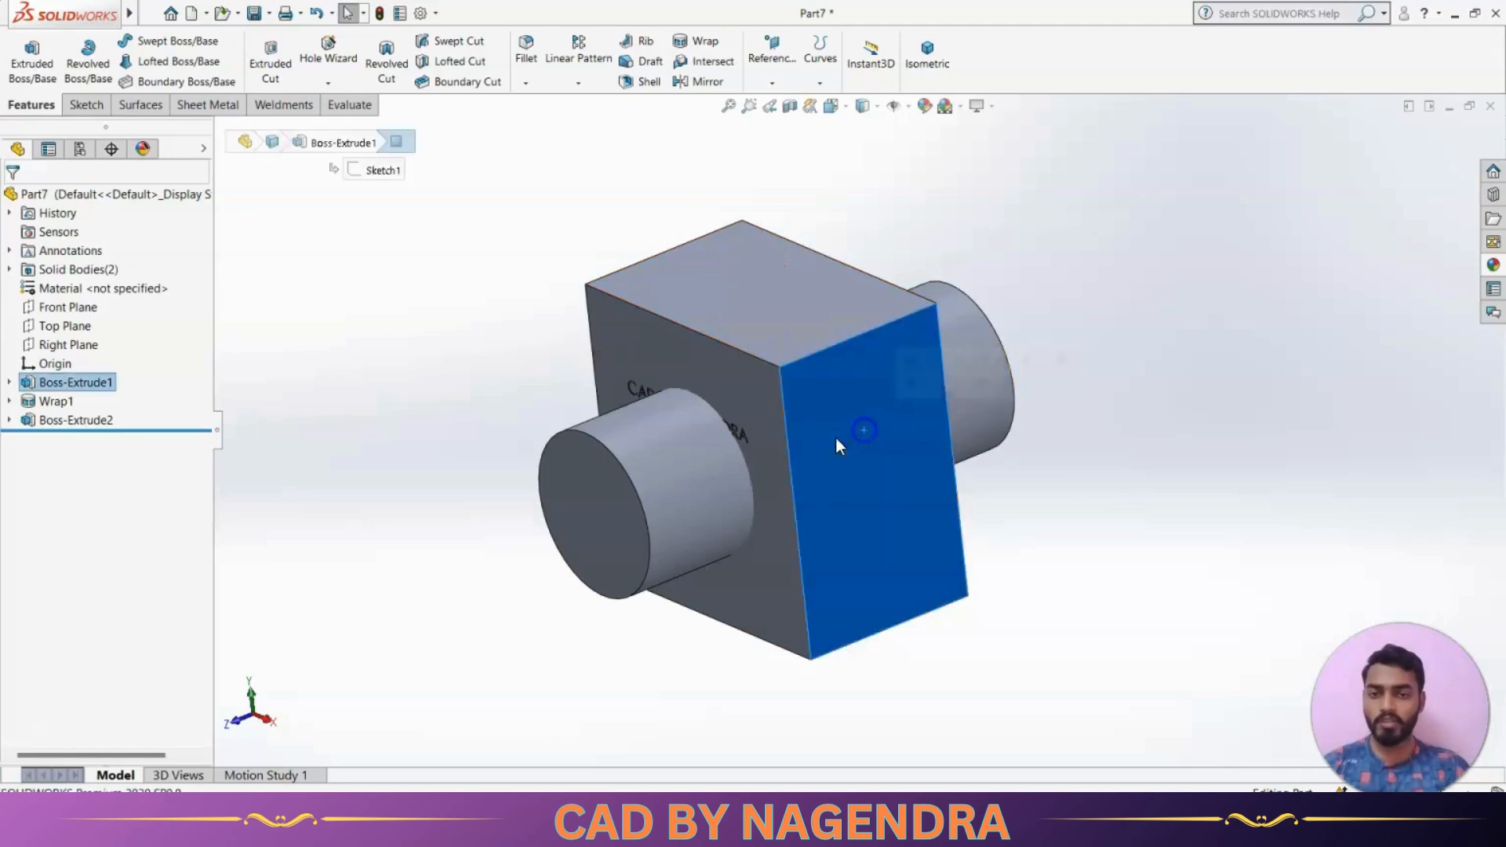
{"action": "left_click", "coordinate": [665, 484]}
{"action": "left_click", "coordinate": [513, 331]}
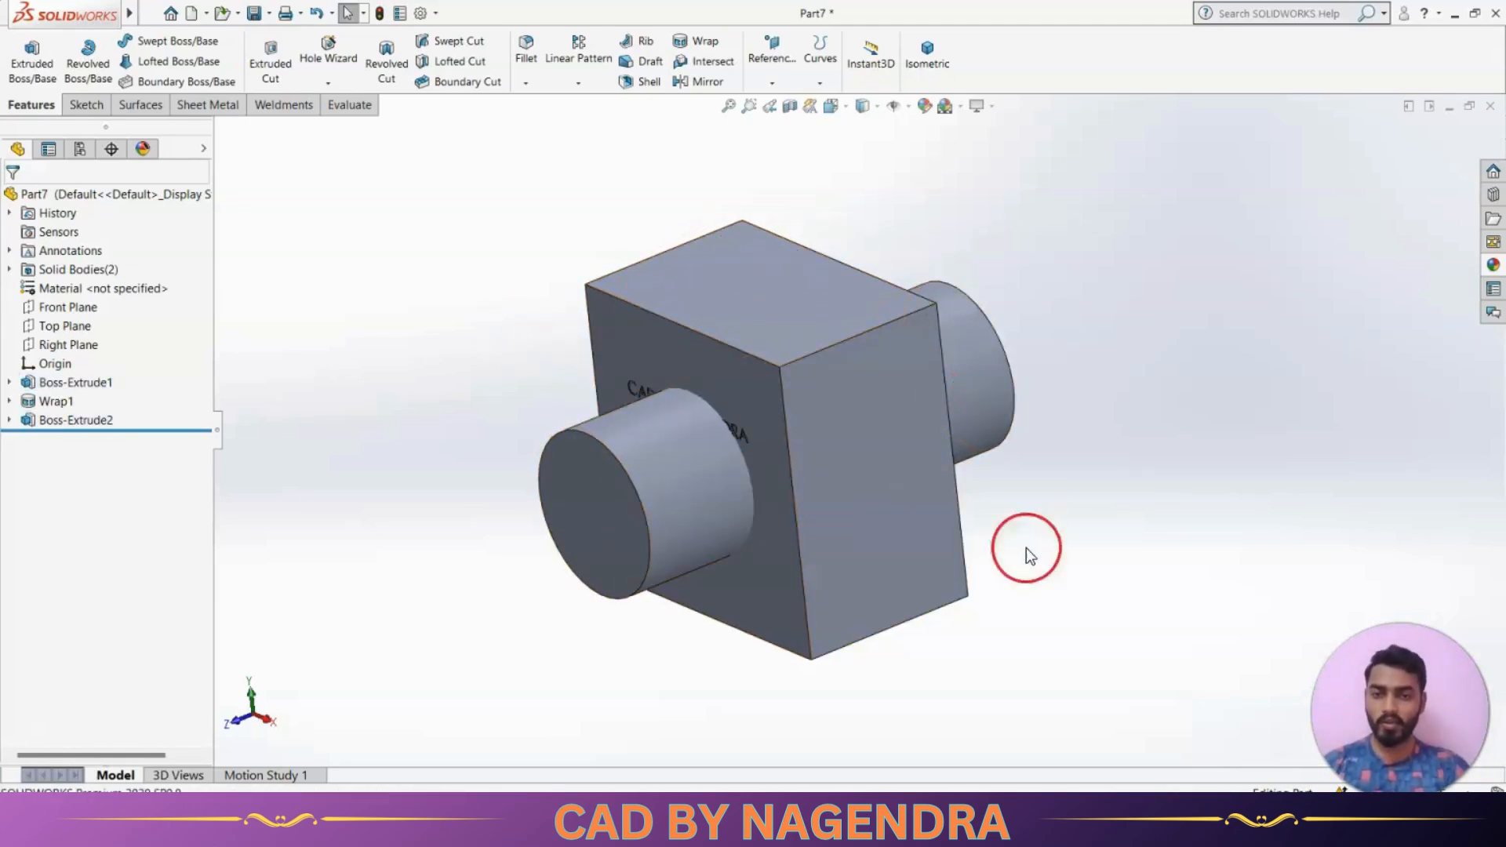
{"action": "left_click", "coordinate": [1009, 247]}
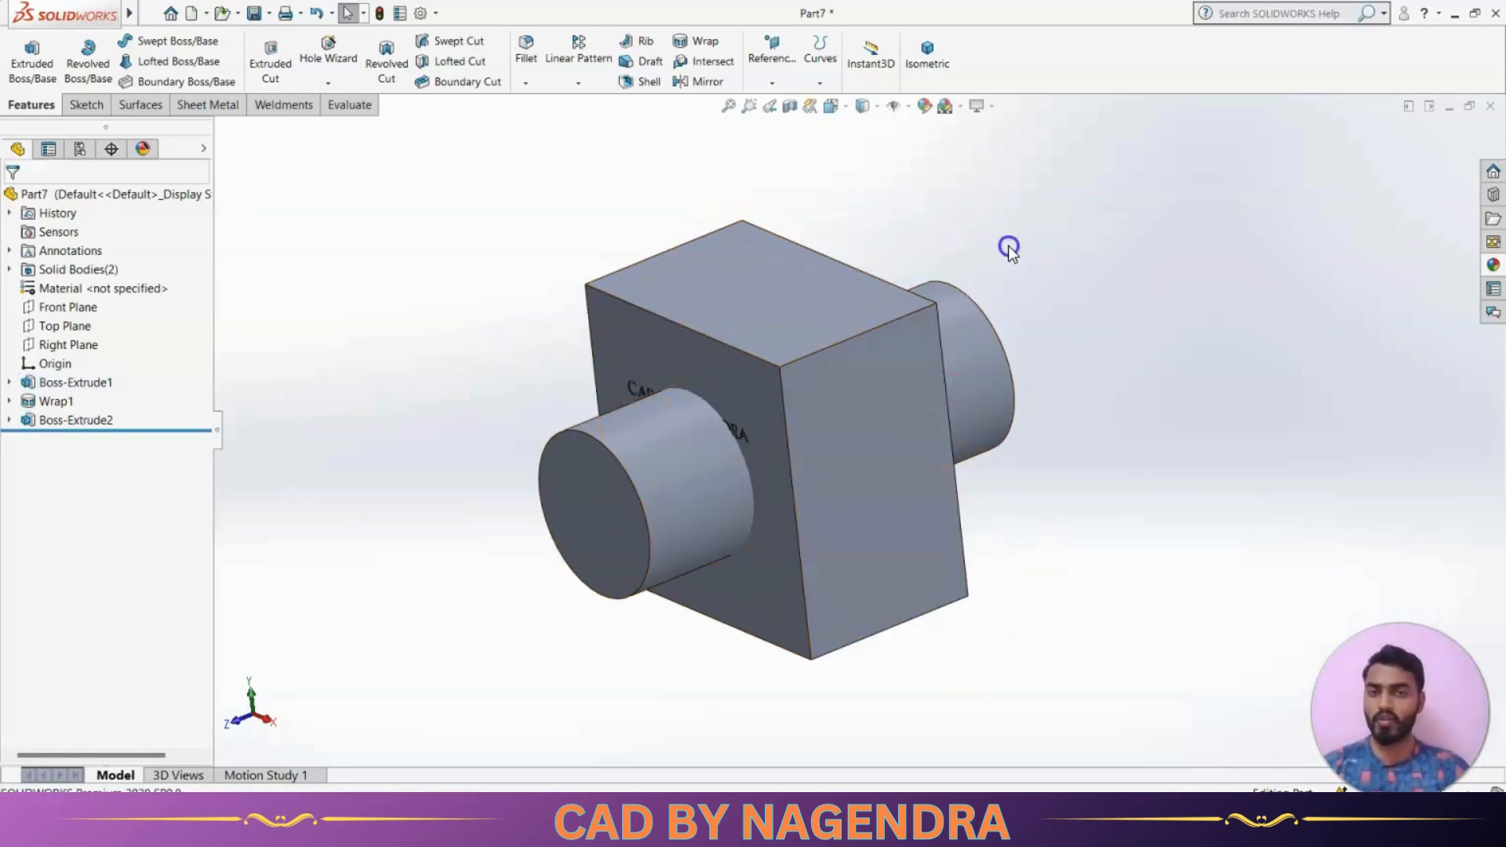
Start an Intersect on the cylinder and the wrapped block with Create both, and calculate their regions.
{"action": "left_click", "coordinate": [708, 64]}
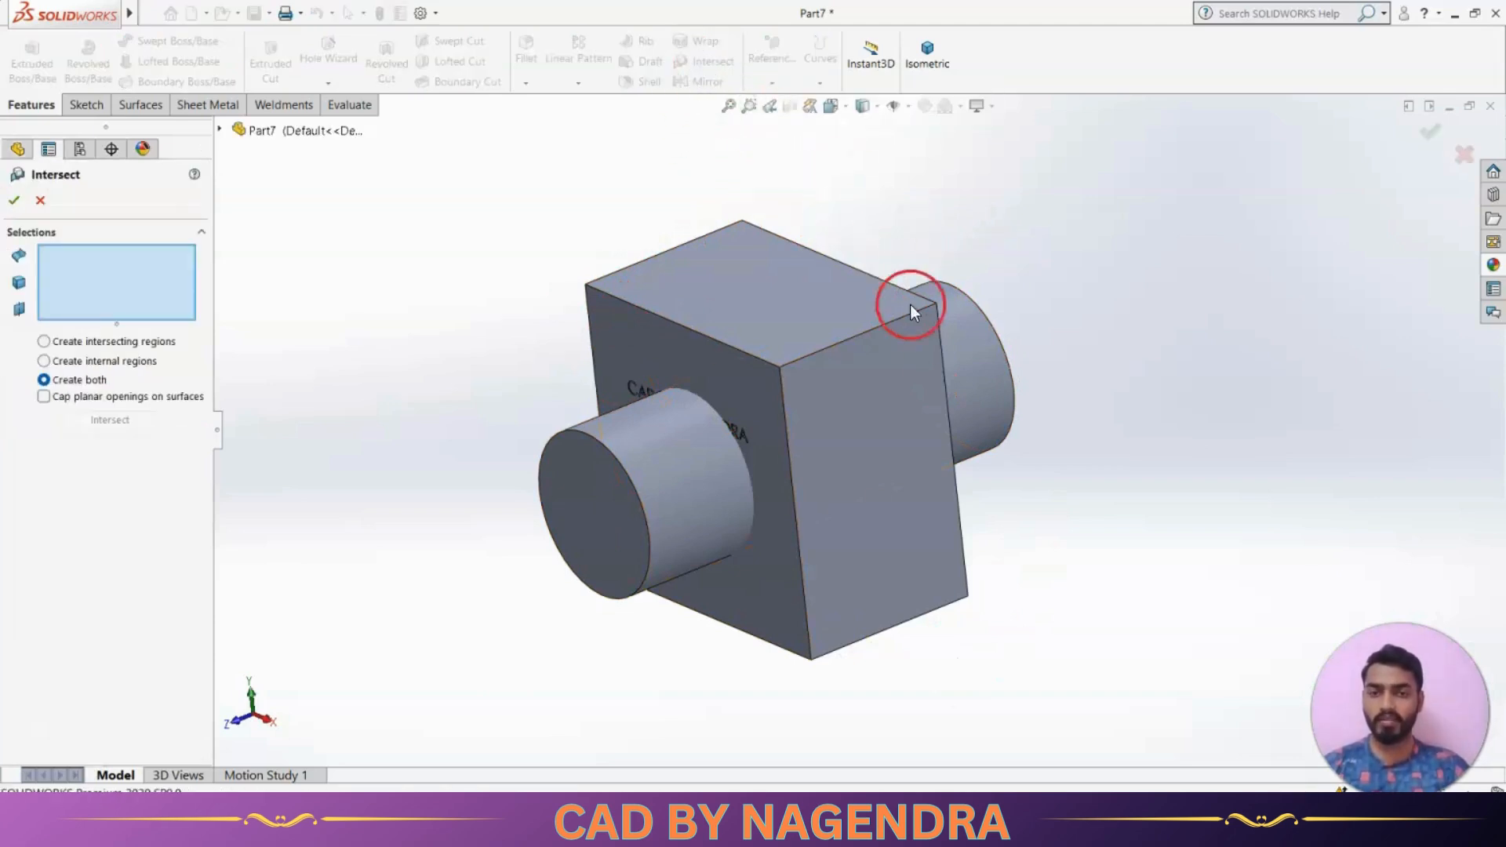
{"action": "left_click", "coordinate": [988, 382]}
{"action": "left_click", "coordinate": [903, 574]}
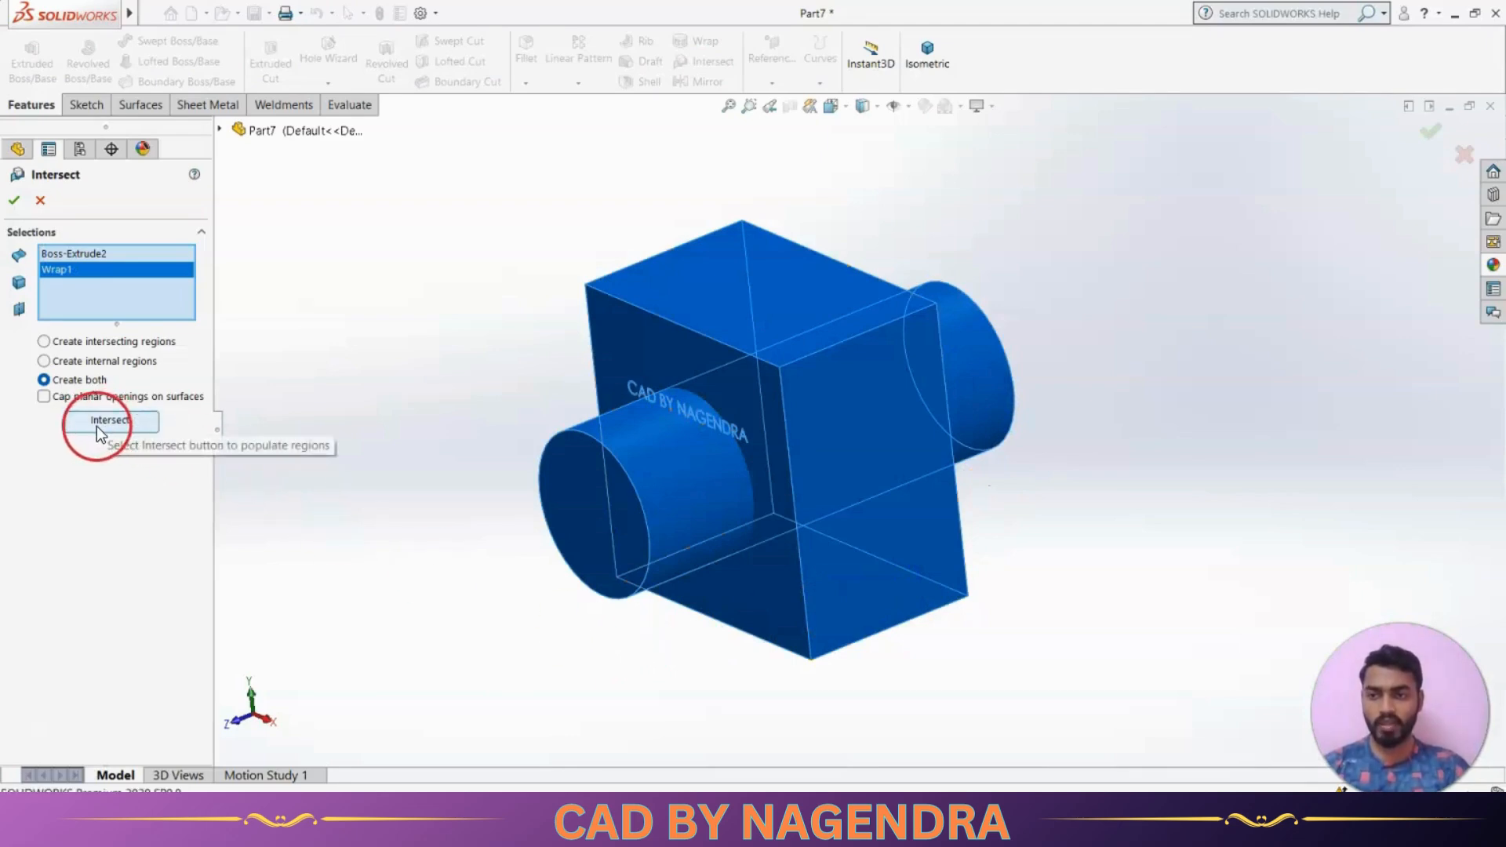
{"action": "left_click", "coordinate": [118, 424]}
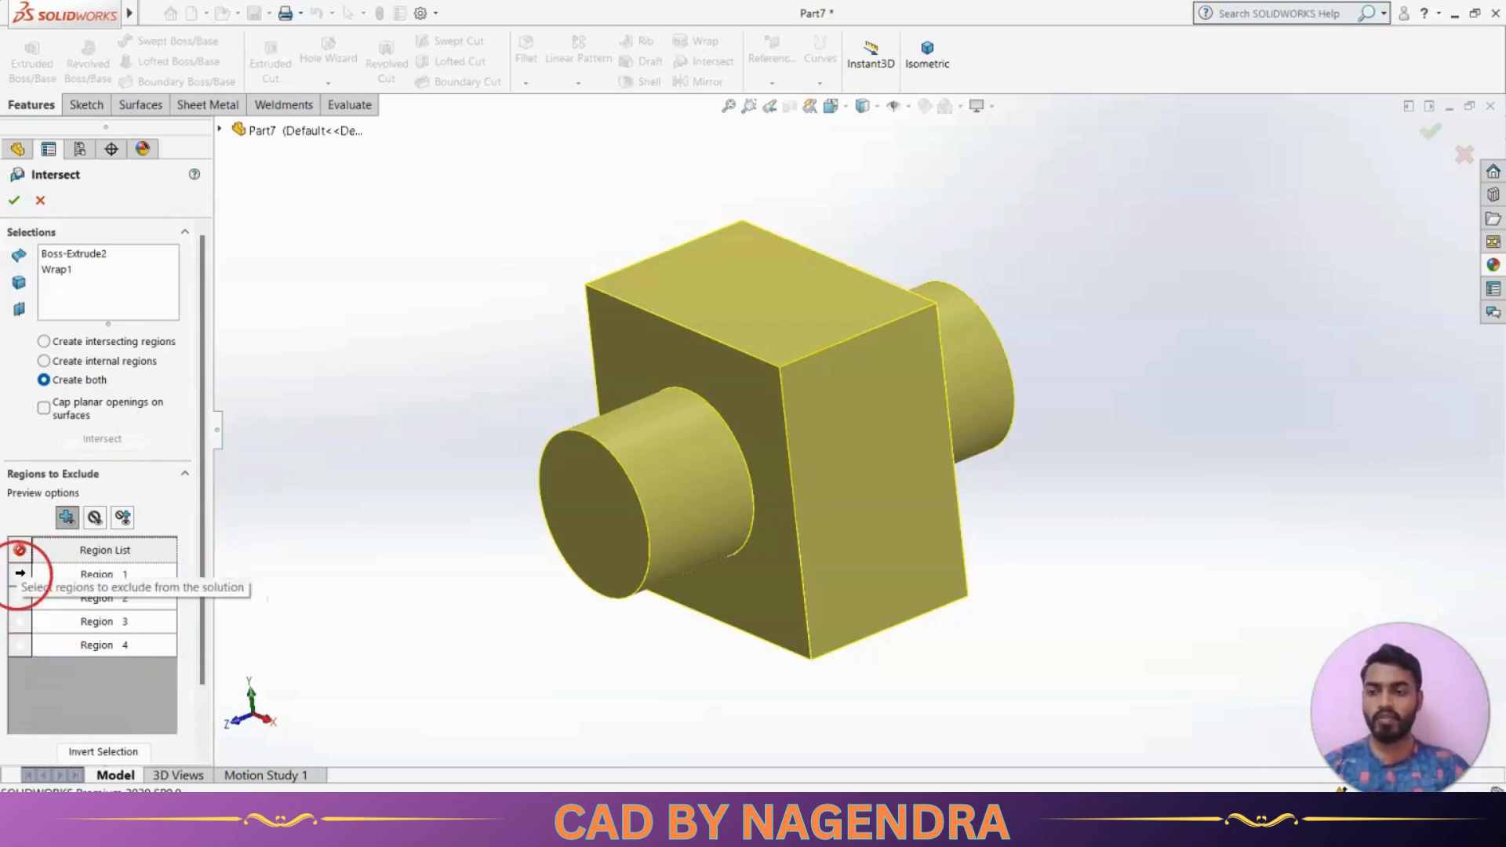
Exclude Regions 1, 2 and 4 from the Intersect so only the cylinder portion inside the block is kept, and accept the feature.
{"action": "left_click", "coordinate": [19, 574]}
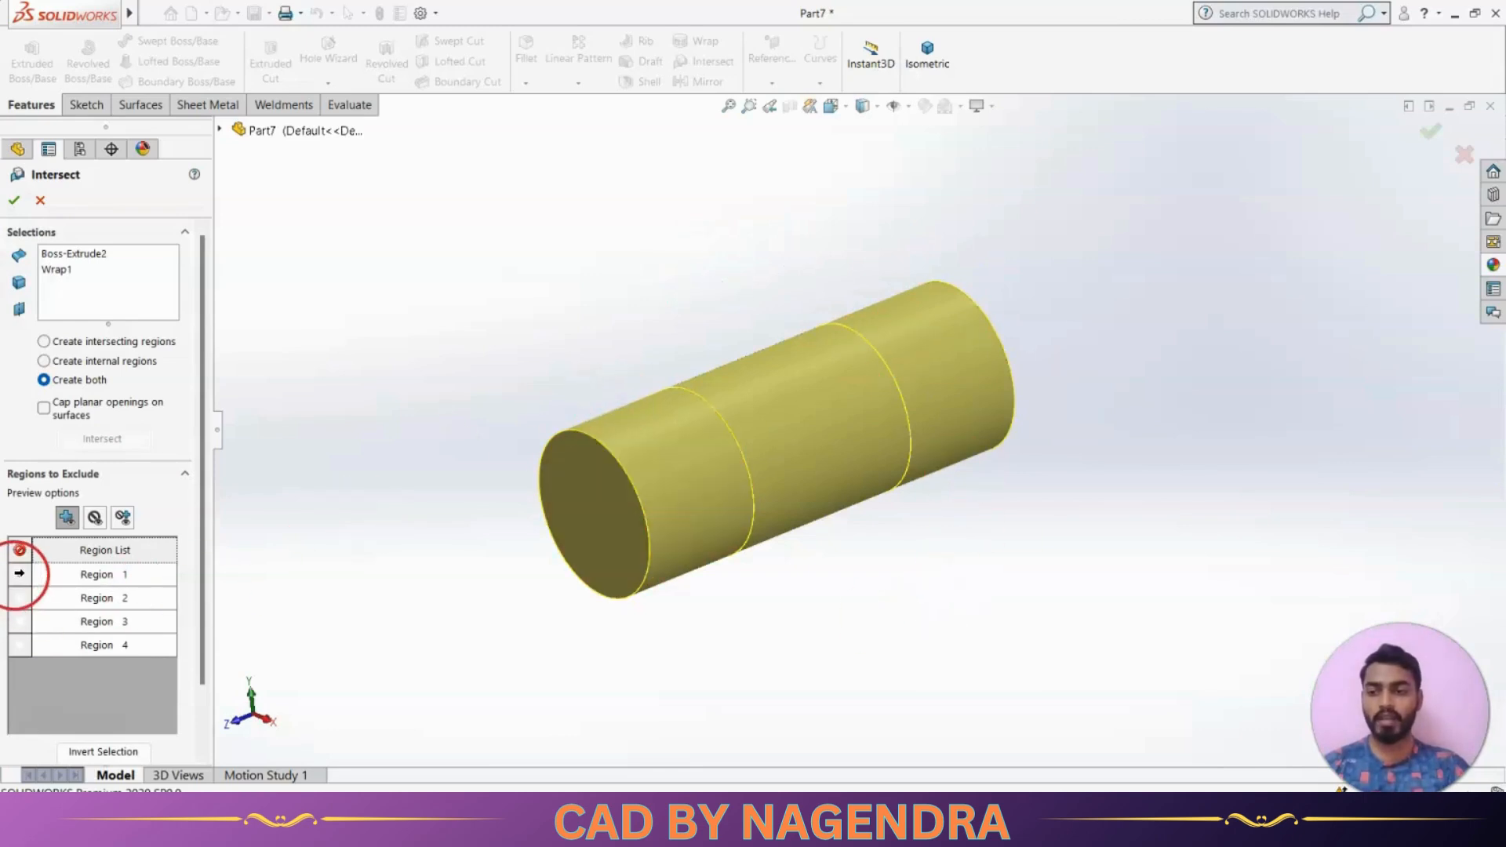
{"action": "left_click", "coordinate": [18, 574]}
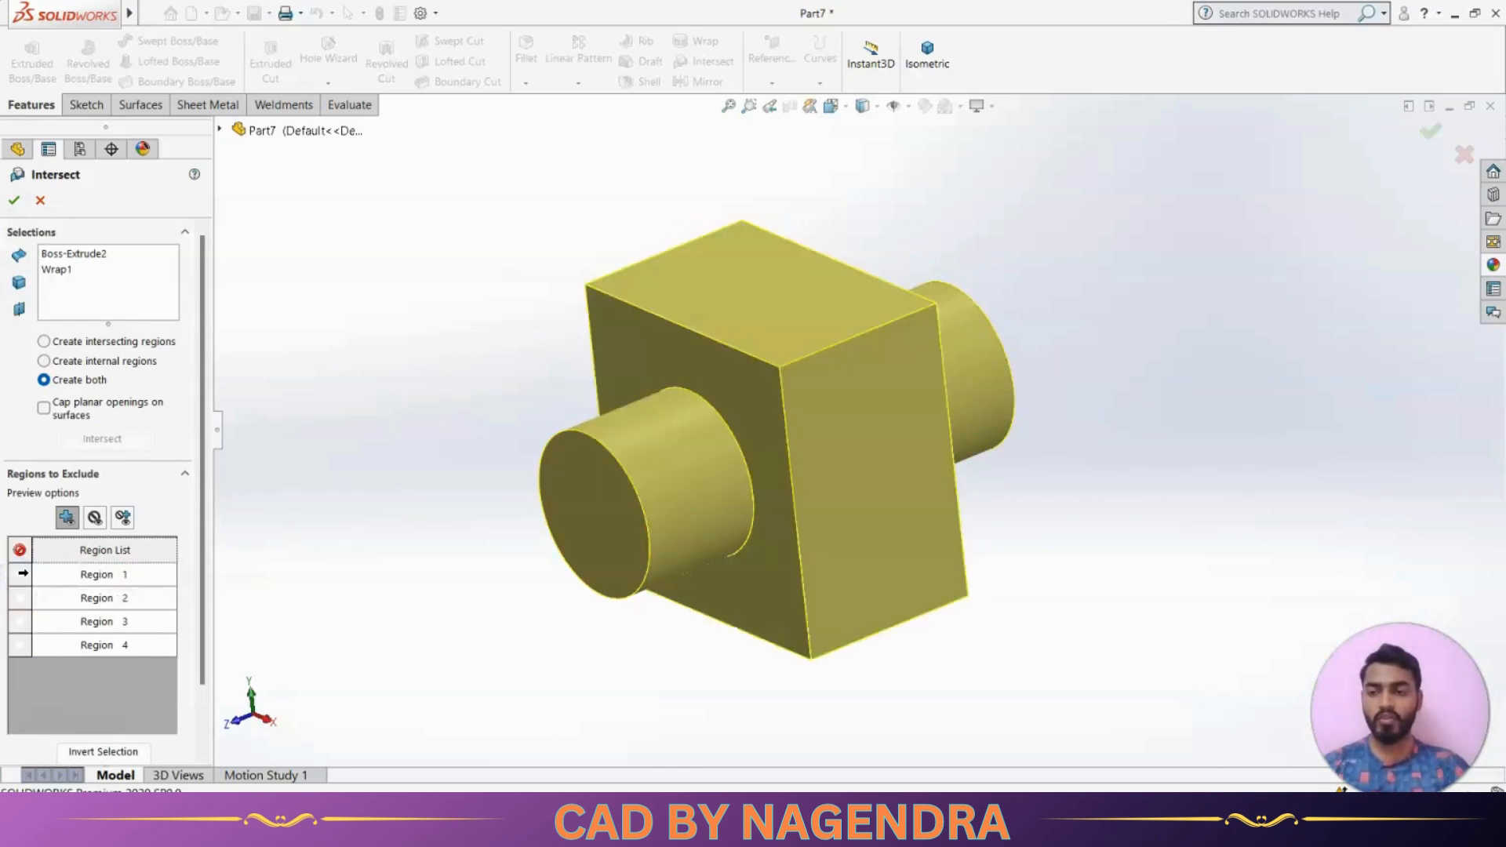
{"action": "left_click", "coordinate": [20, 574]}
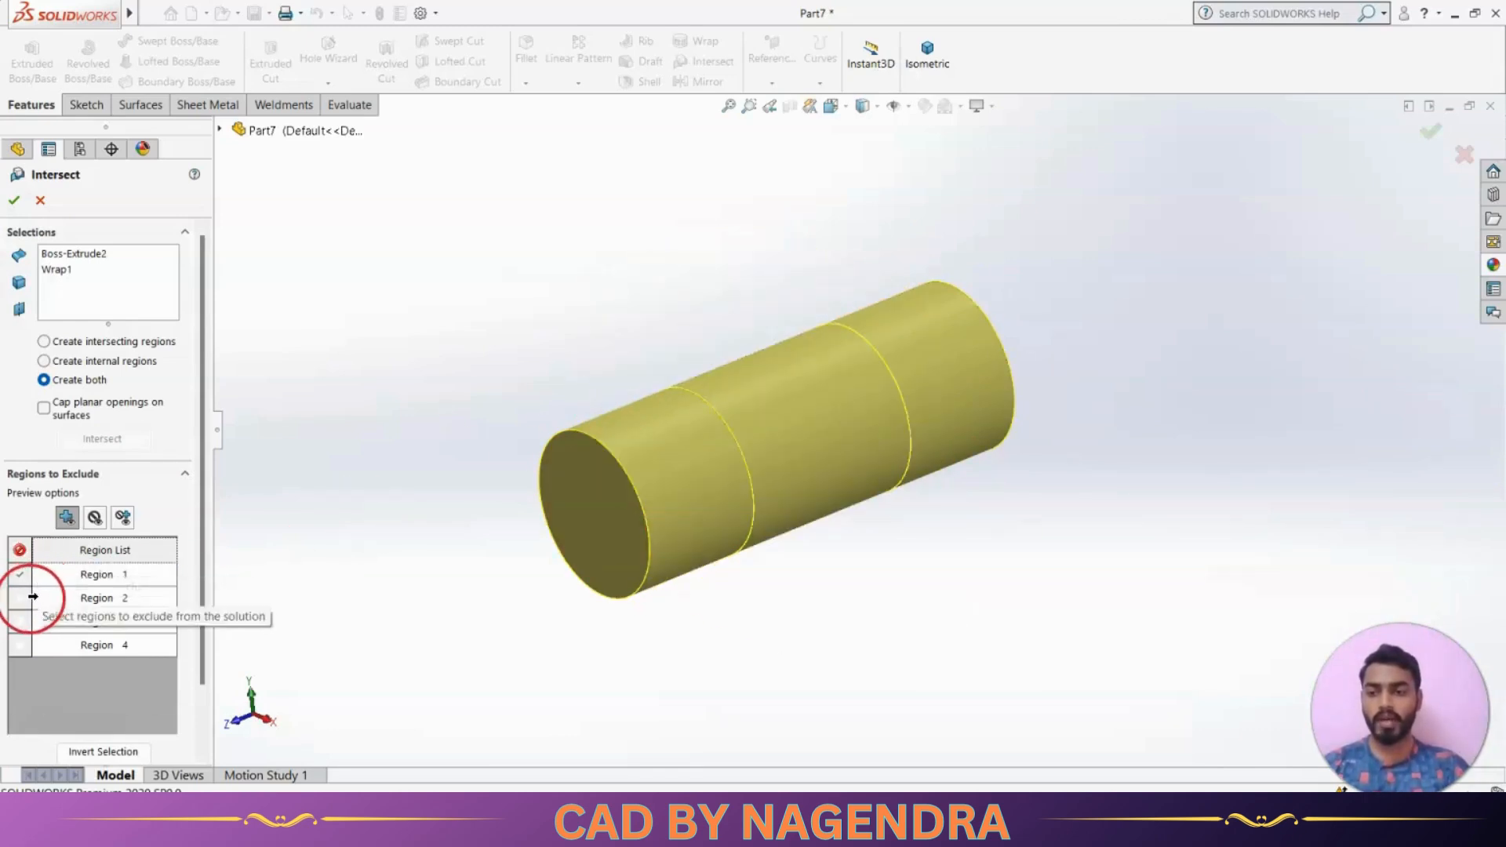
{"action": "left_click", "coordinate": [20, 598]}
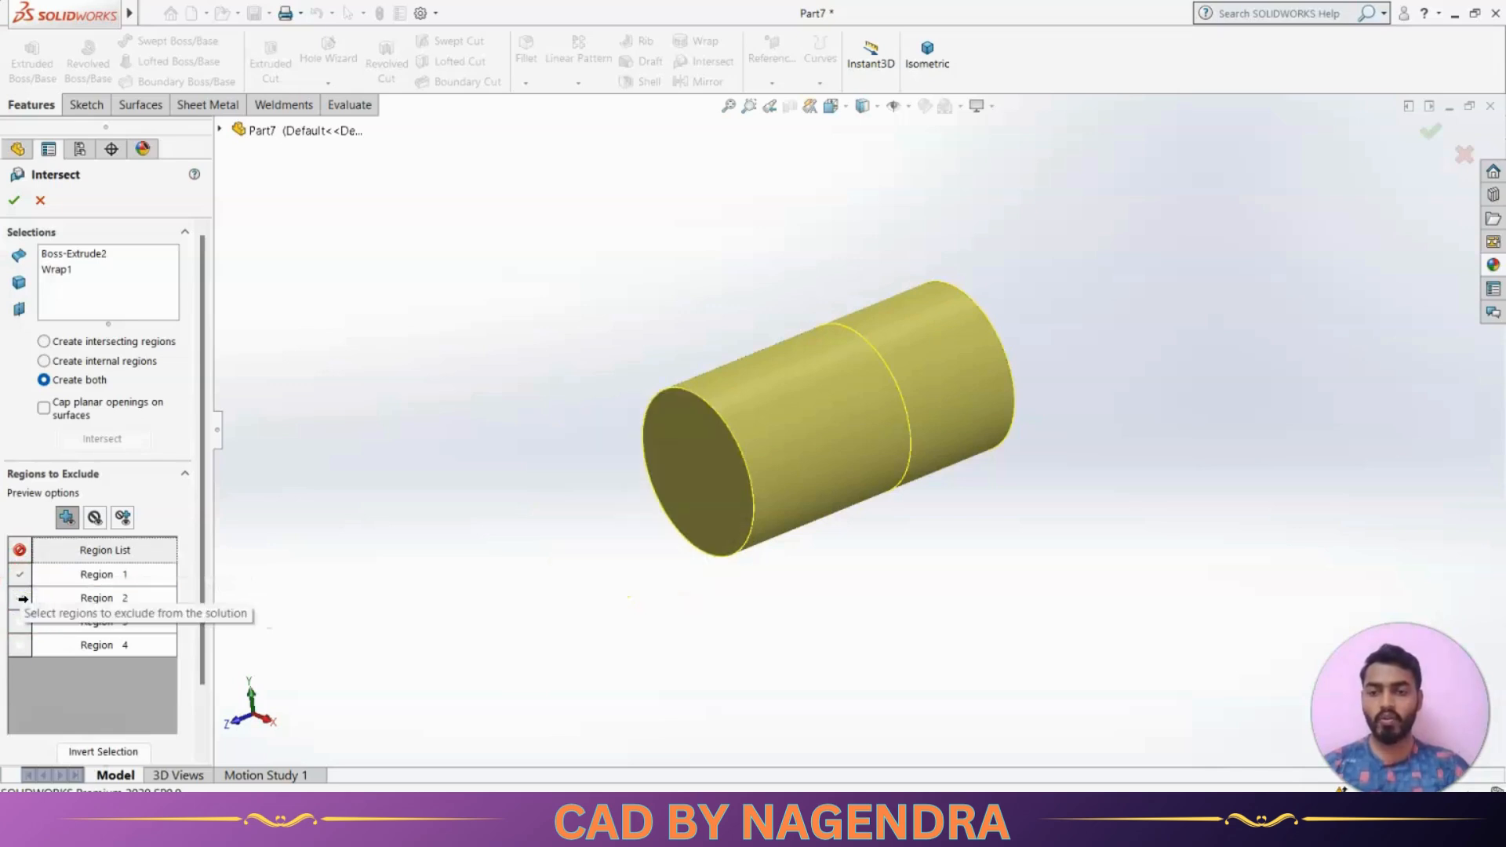
{"action": "left_click", "coordinate": [778, 476]}
{"action": "left_click", "coordinate": [242, 661]}
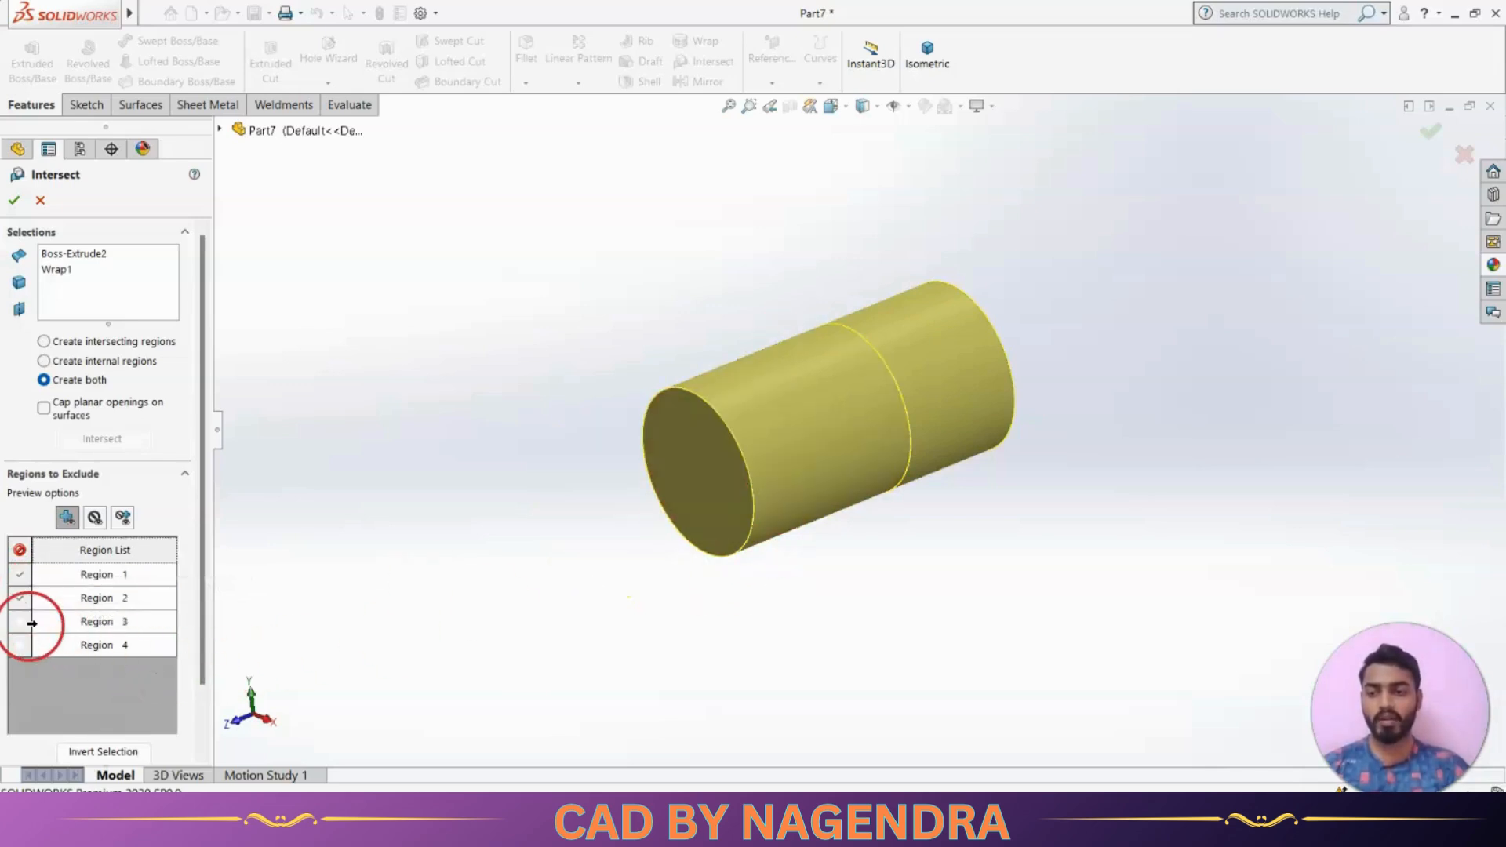
{"action": "left_click", "coordinate": [26, 623]}
{"action": "left_click", "coordinate": [26, 624]}
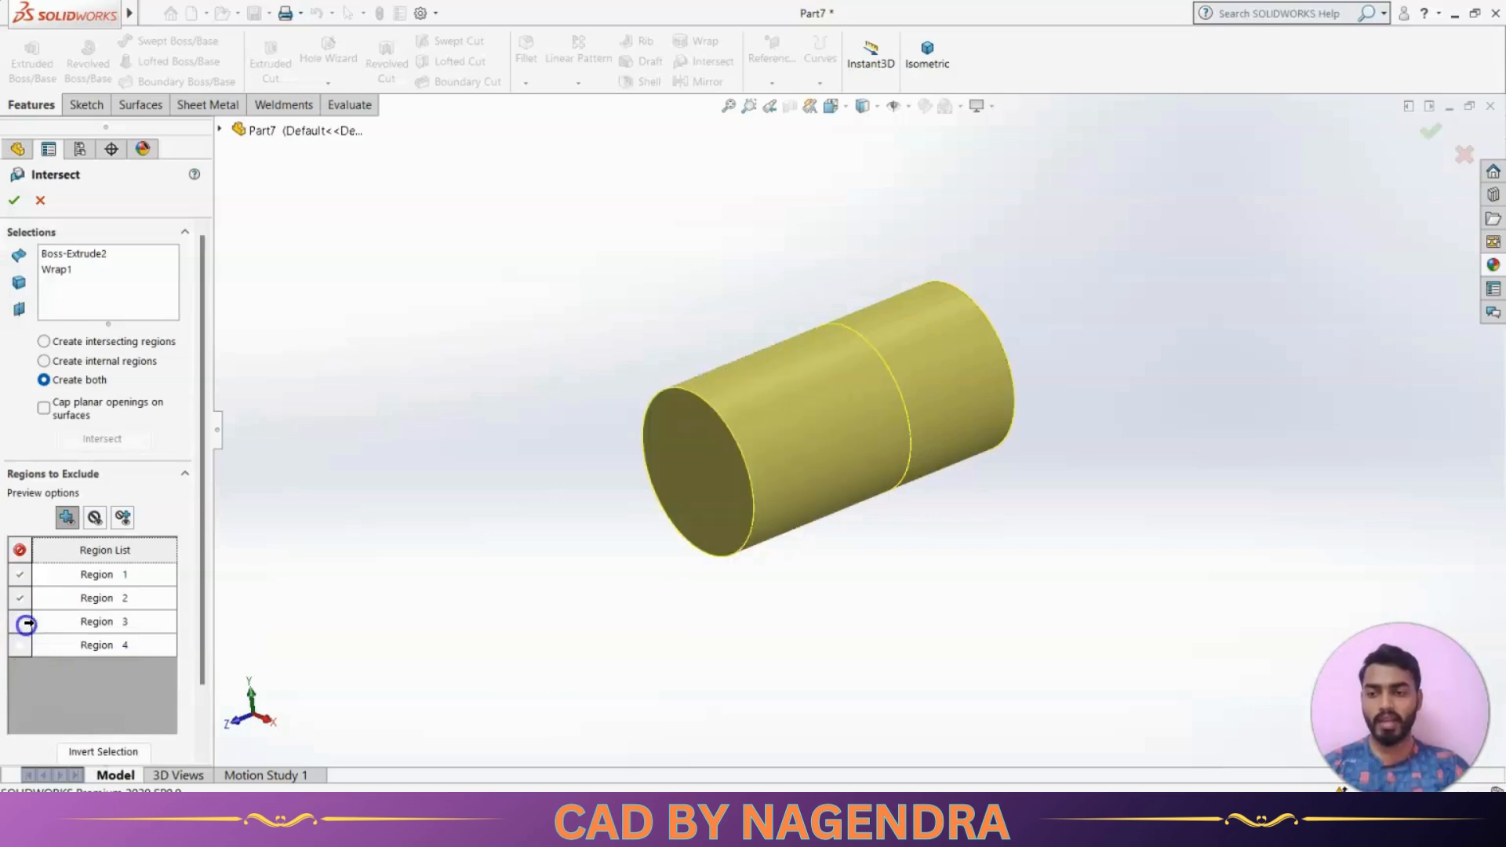
{"action": "left_click", "coordinate": [22, 645]}
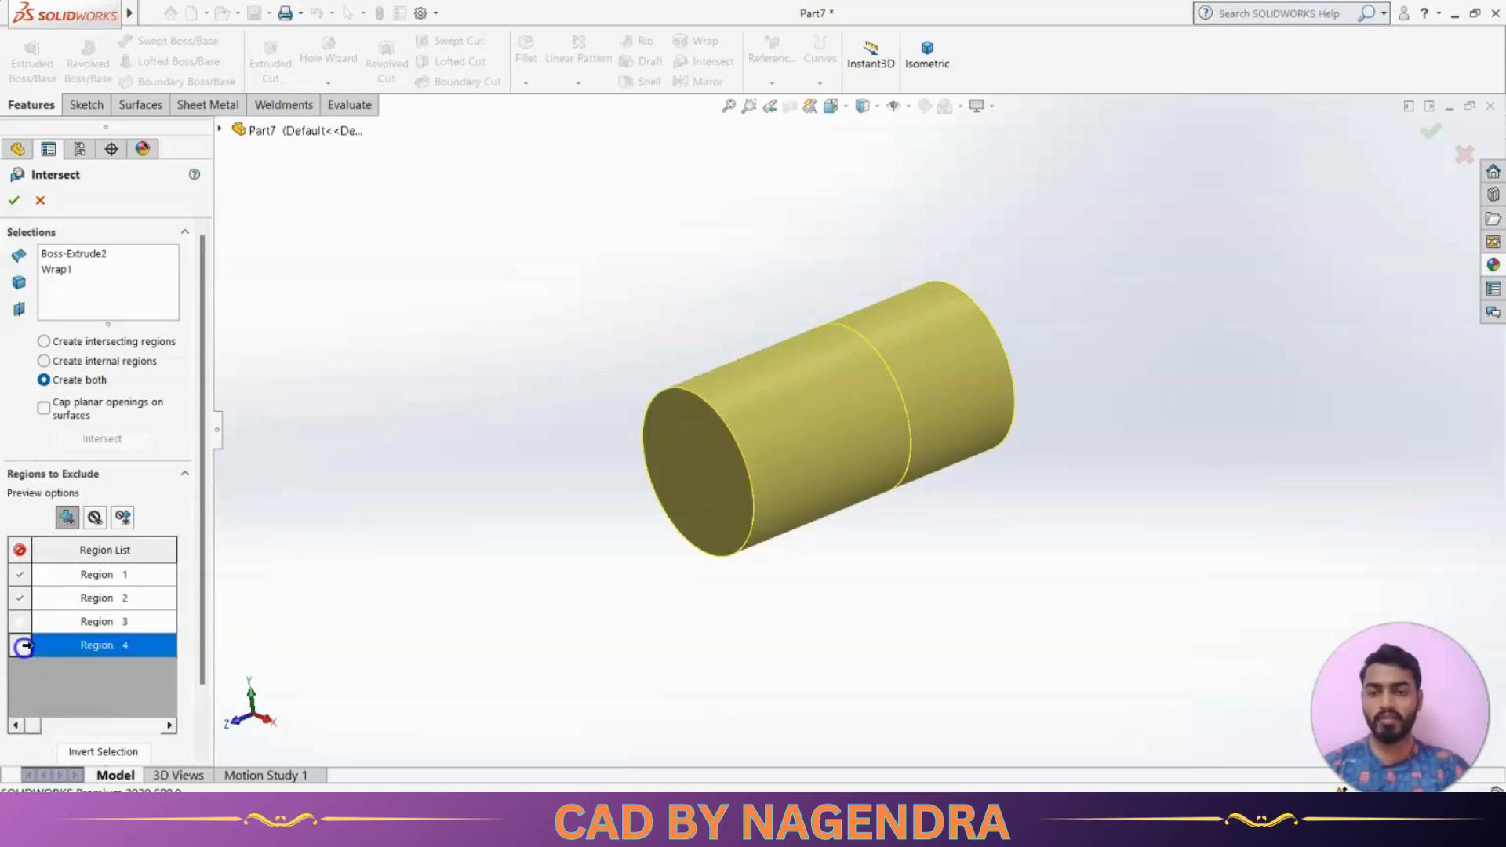
{"action": "left_click", "coordinate": [998, 474]}
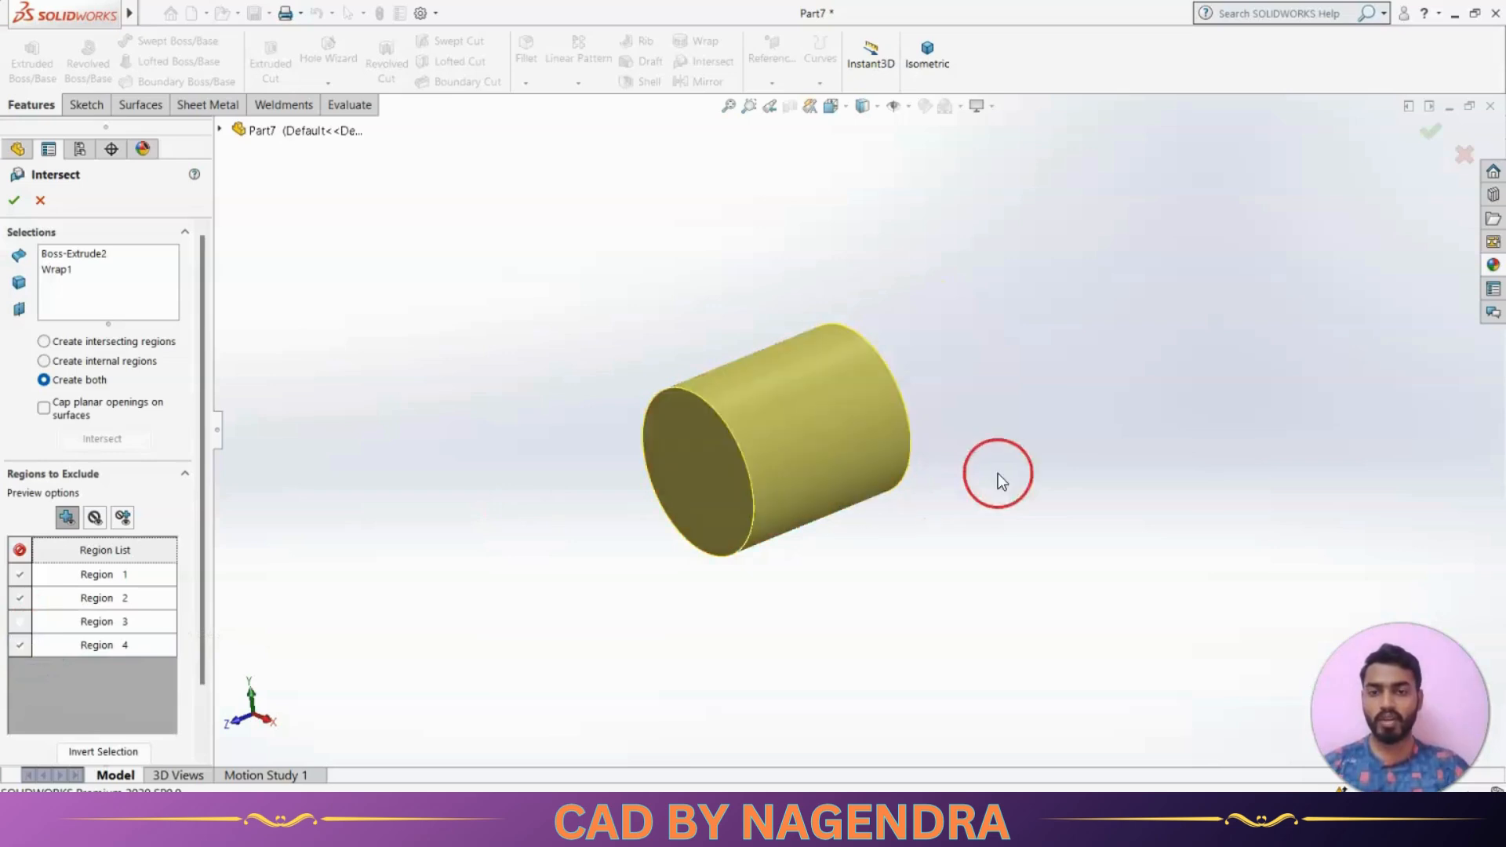
{"action": "left_click", "coordinate": [18, 207]}
{"action": "left_click", "coordinate": [433, 286]}
{"action": "middle_click_drag", "start_coordinate": [1187, 497], "coordinate": [1158, 513]}
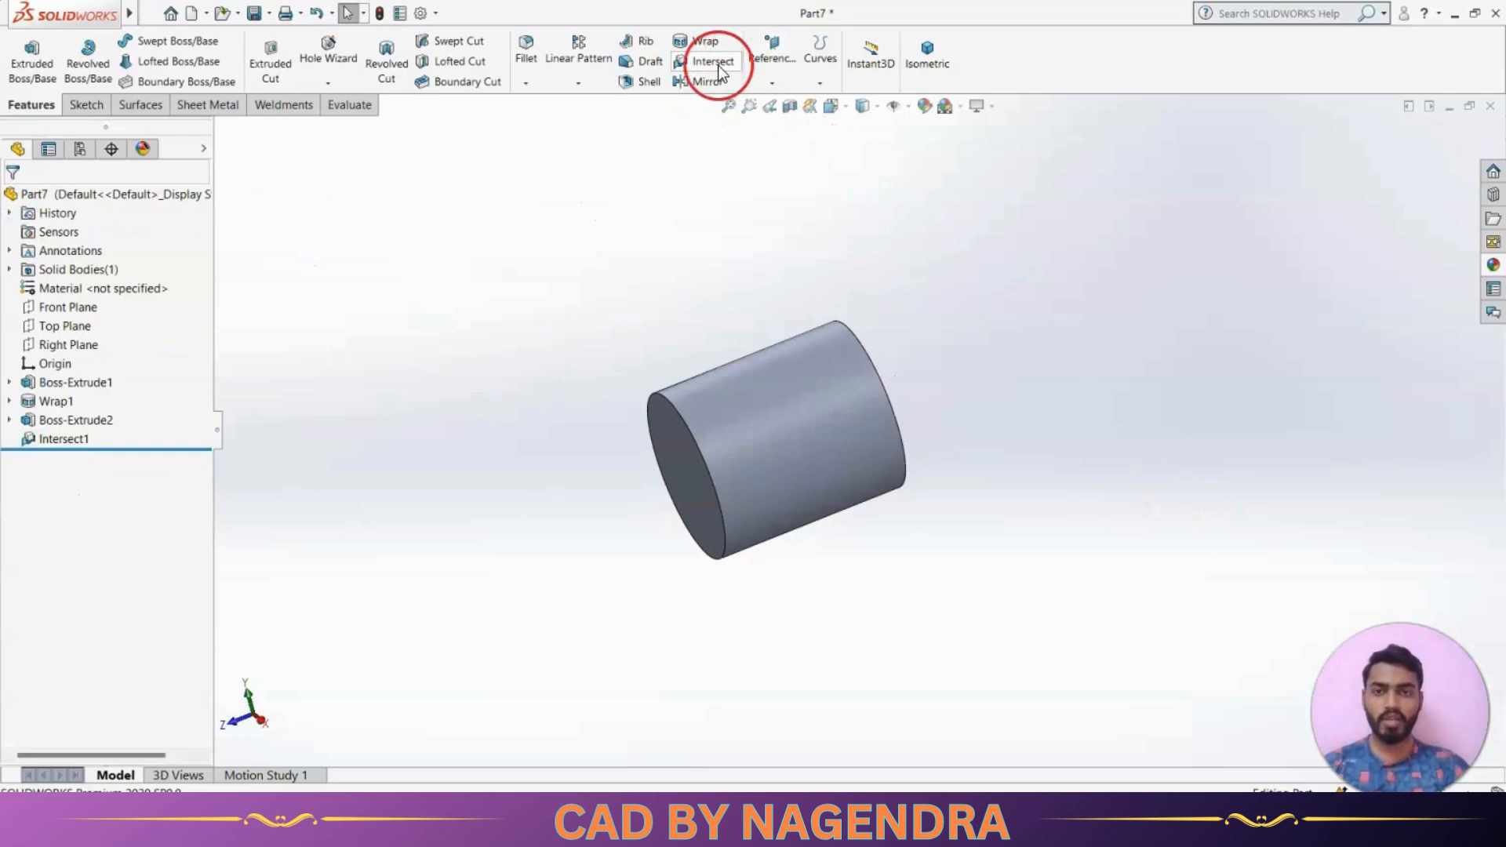
Close the intersected part without saving it and create a new part.
{"action": "left_click", "coordinate": [1490, 106]}
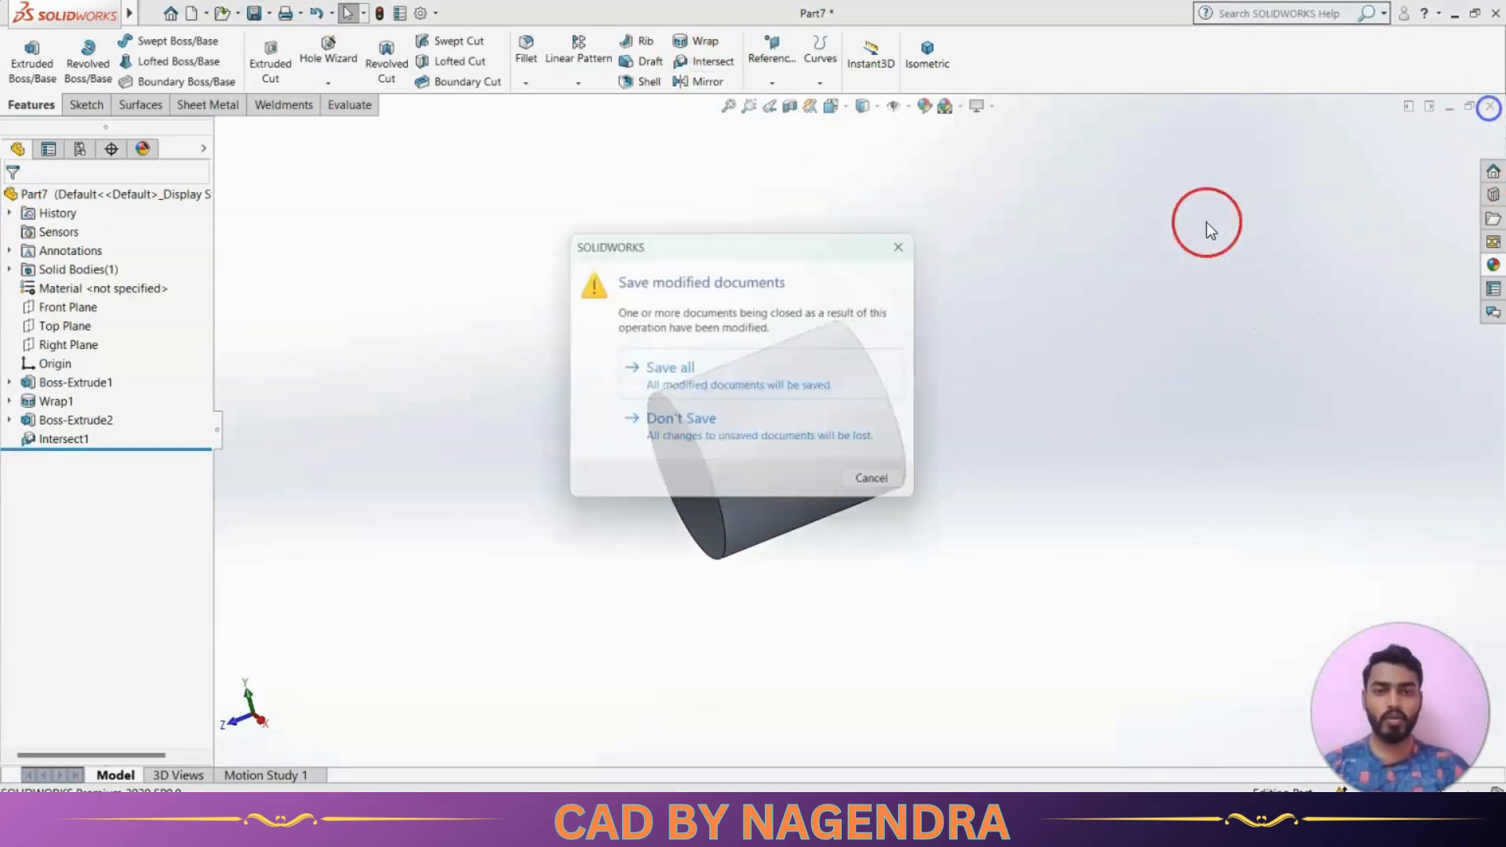
{"action": "left_click", "coordinate": [816, 440]}
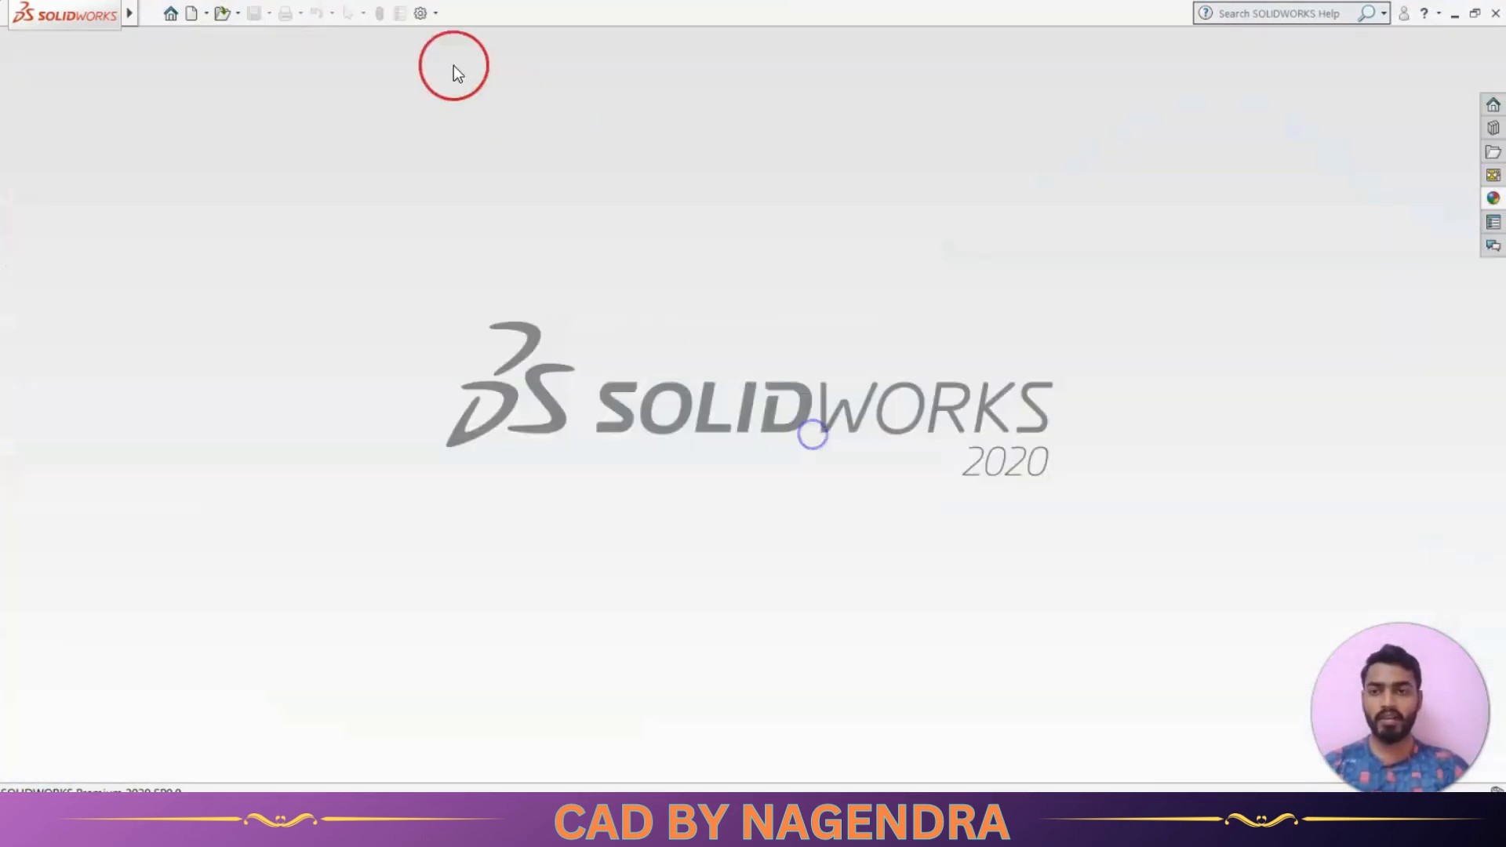
{"action": "left_click", "coordinate": [188, 14]}
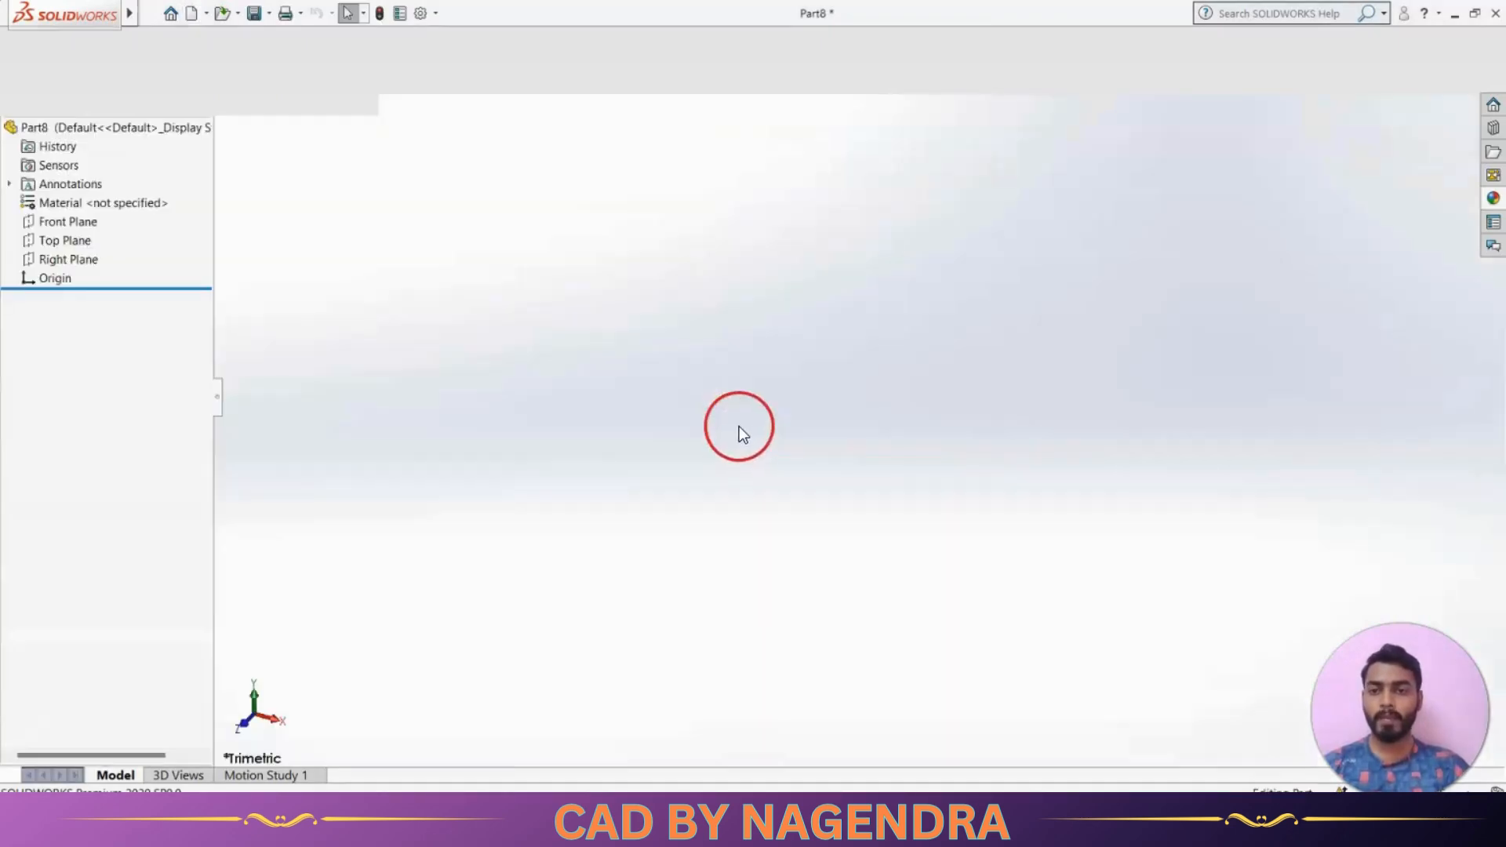
Sketch a closed block profile about 56 mm high from the origin on the Front Plane, with a rectangular notch in its upper edge, and exit the sketch.
{"action": "left_click", "coordinate": [49, 288]}
{"action": "left_click", "coordinate": [66, 265]}
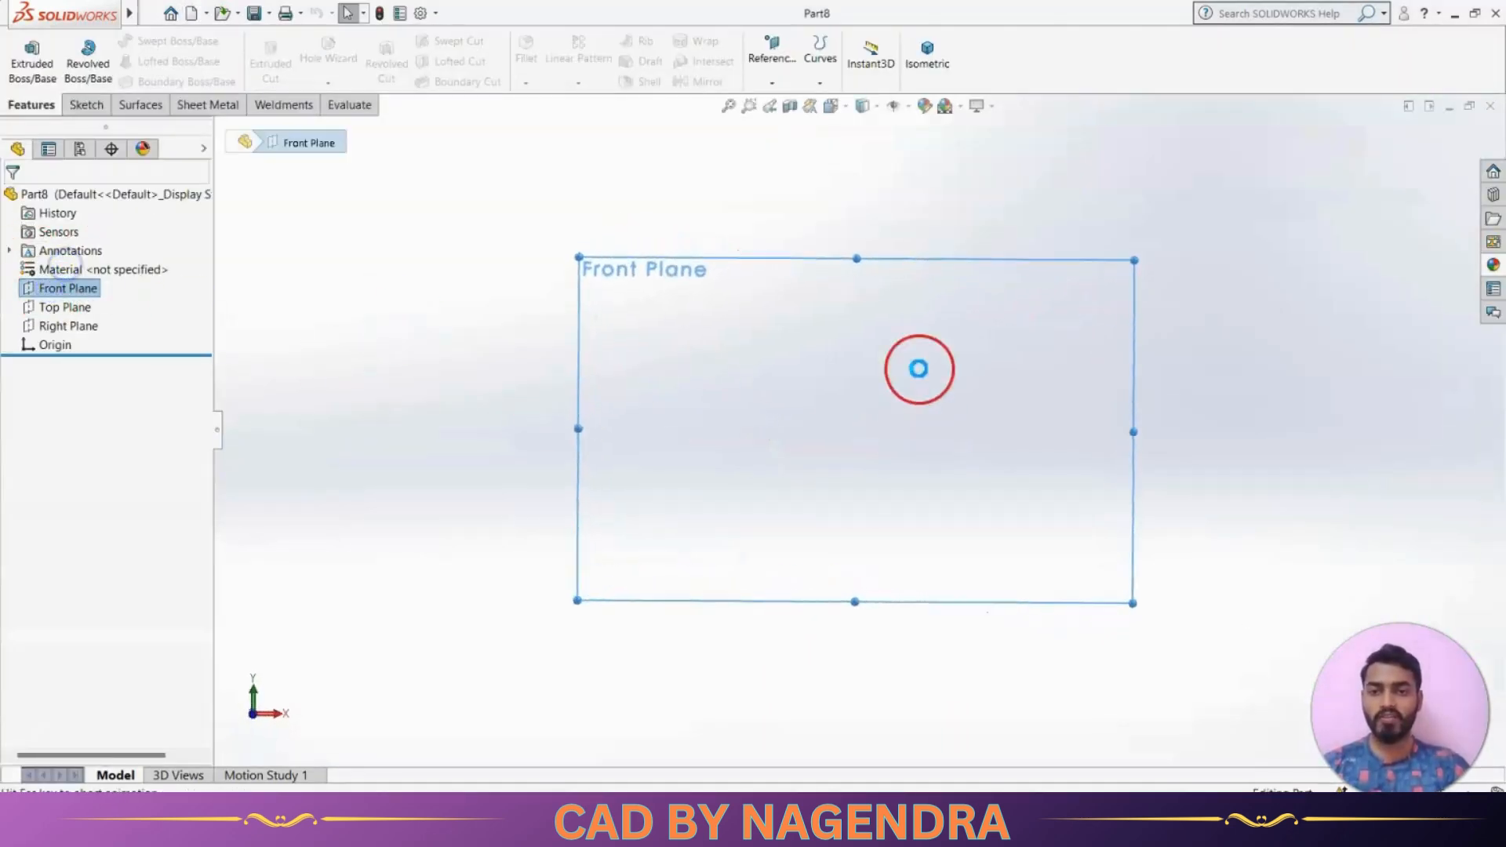
{"action": "left_click", "coordinate": [145, 44]}
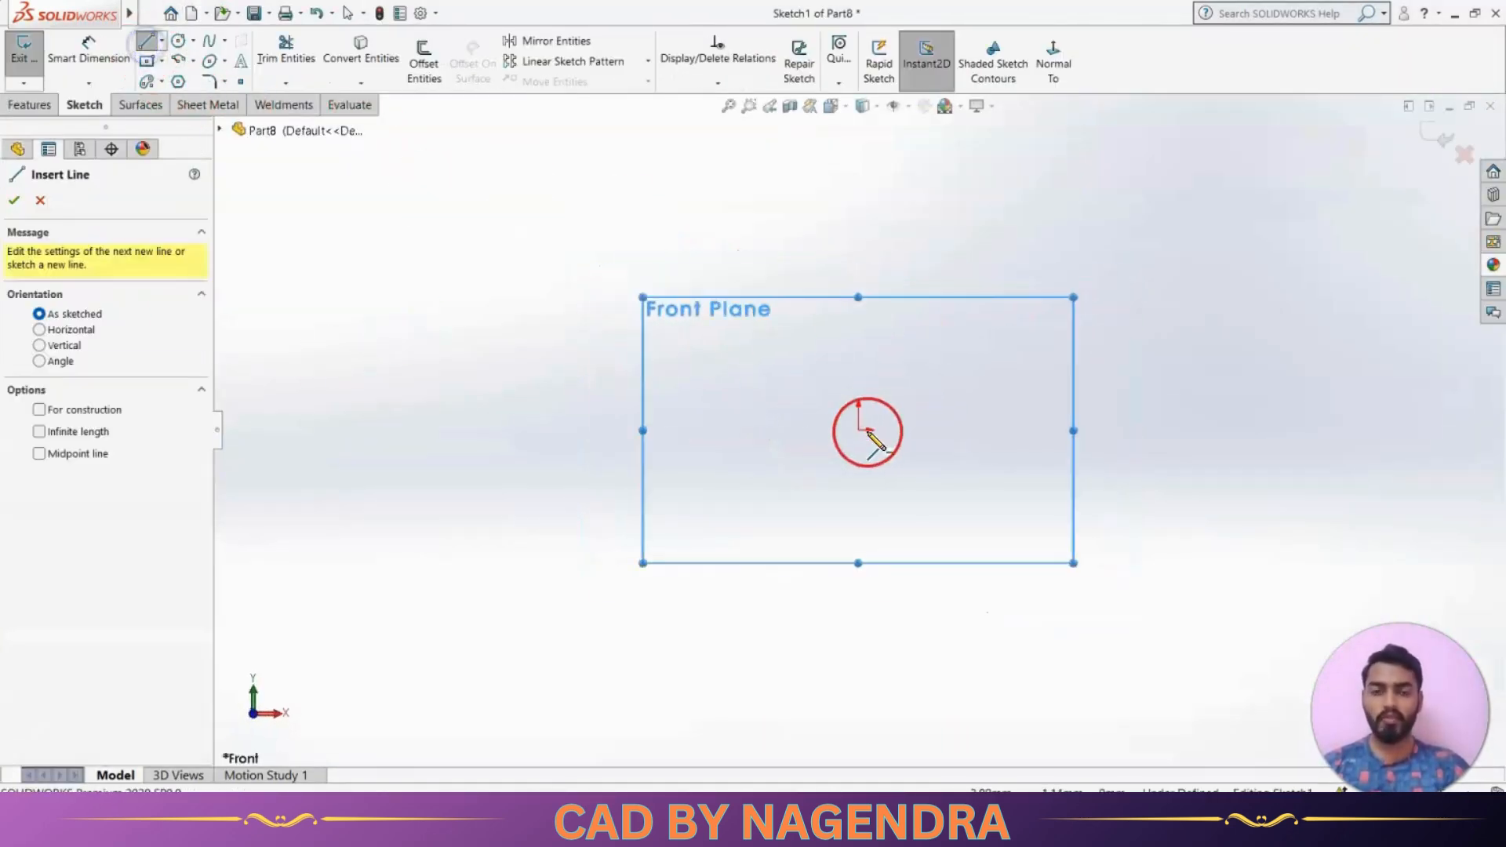
{"action": "left_click", "coordinate": [851, 450]}
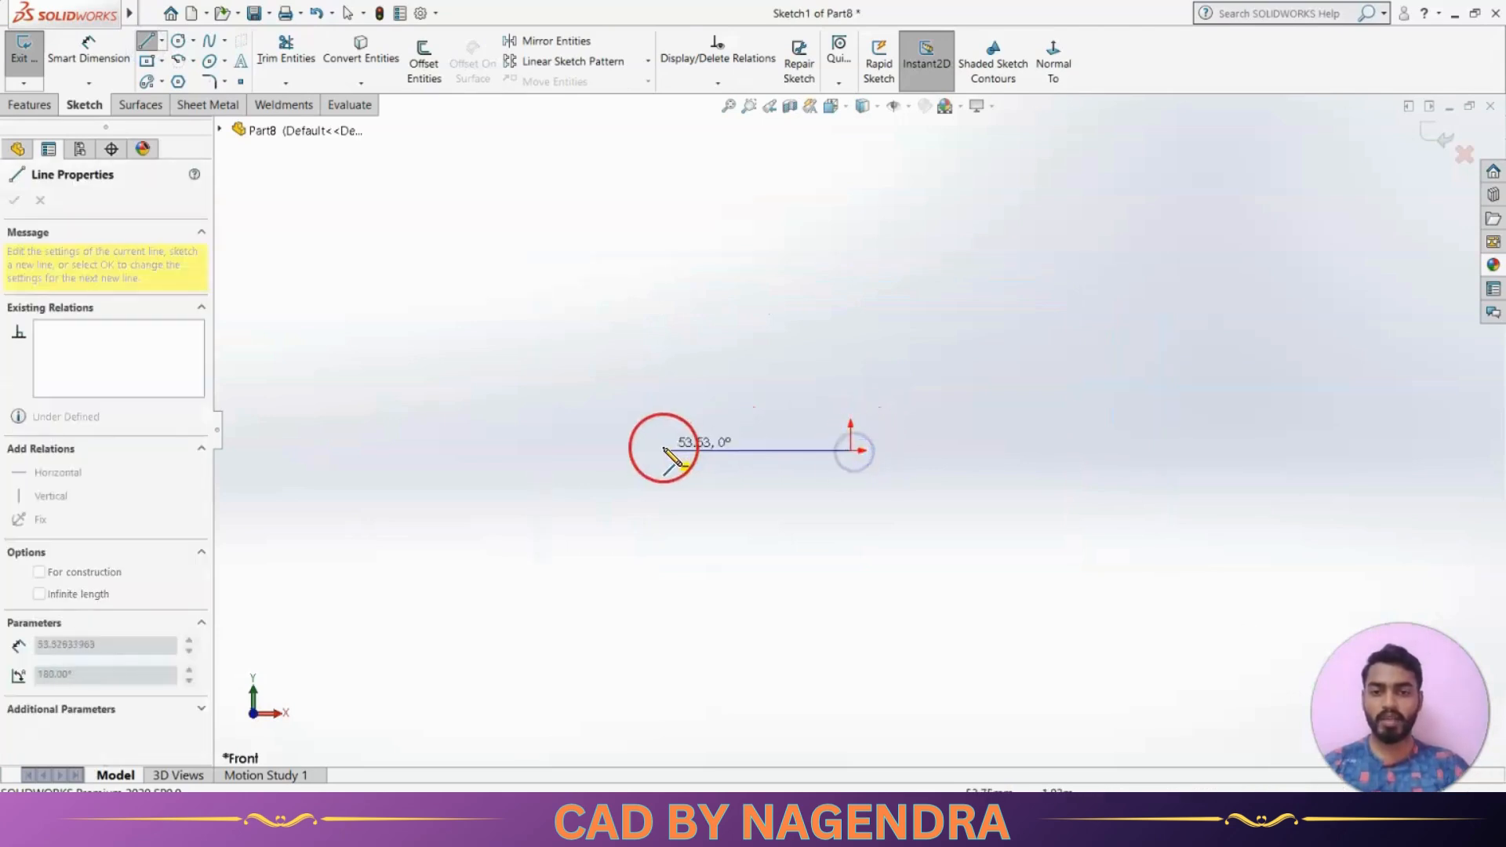
{"action": "left_click", "coordinate": [652, 450]}
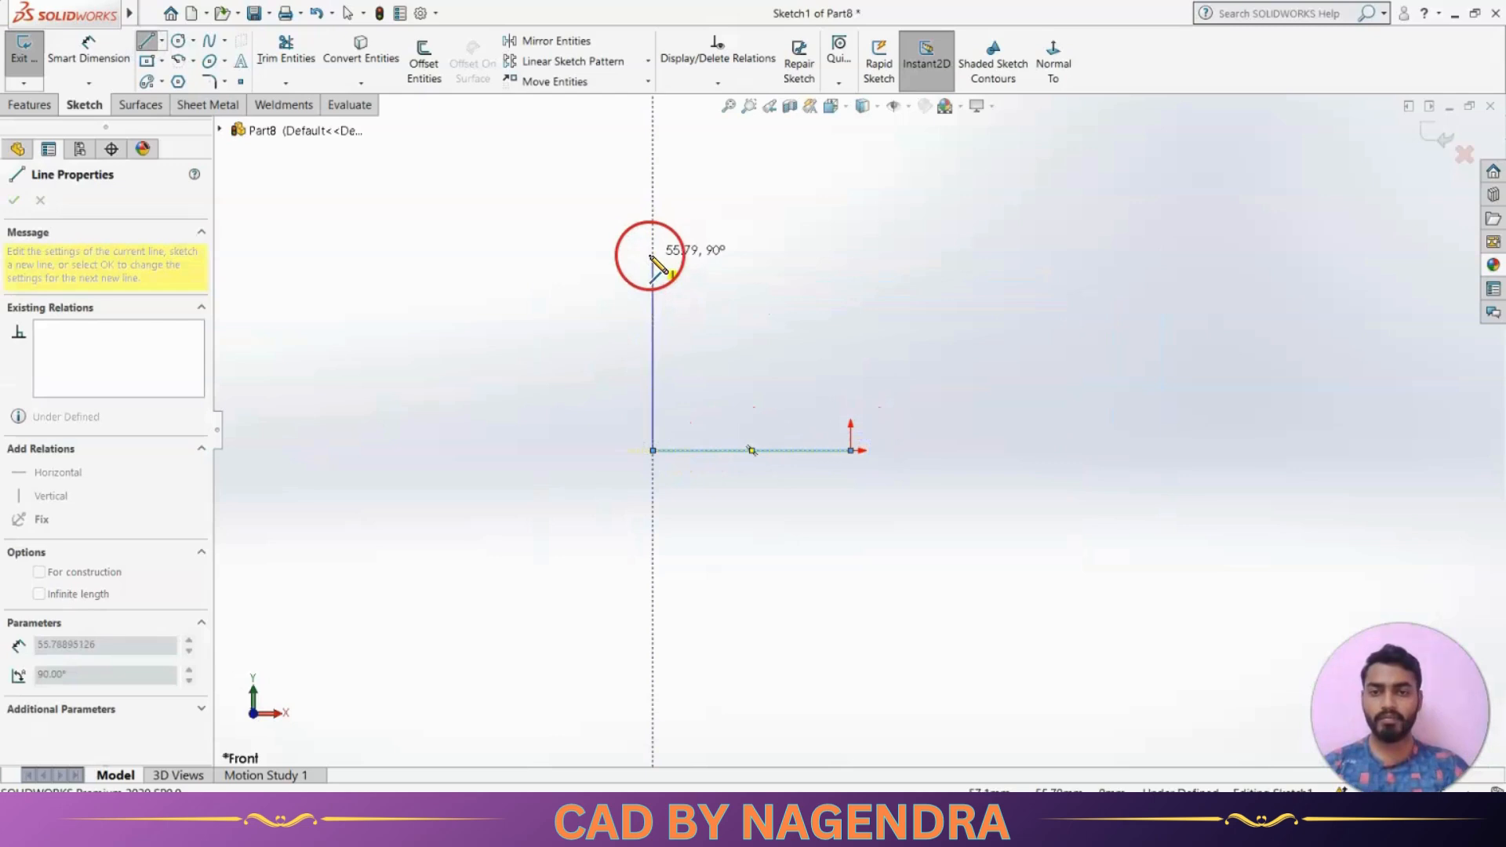
{"action": "left_click", "coordinate": [653, 255]}
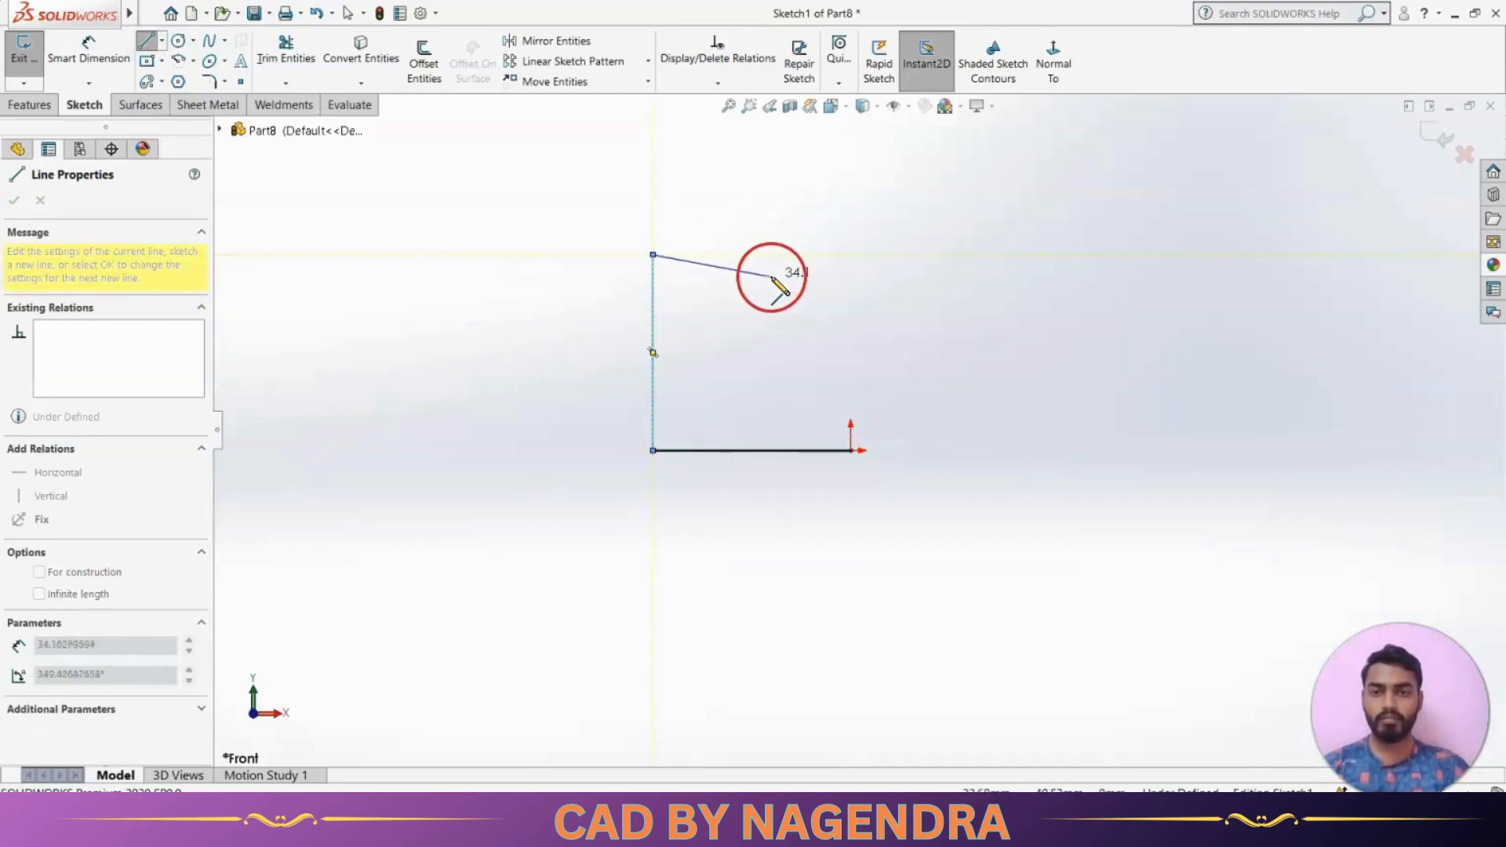
{"action": "left_click", "coordinate": [773, 254]}
{"action": "left_click", "coordinate": [774, 296]}
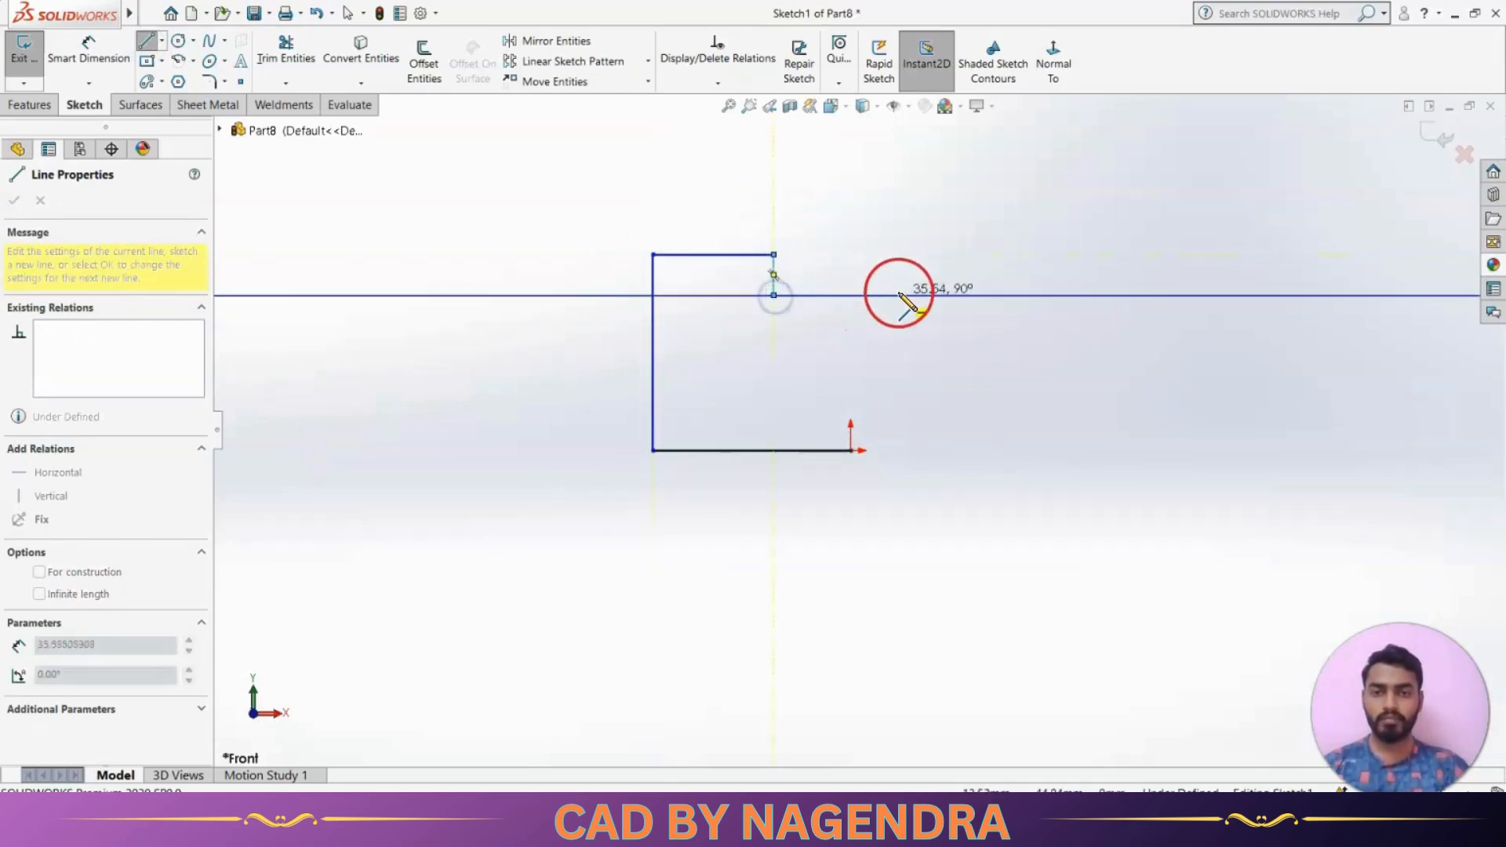
{"action": "left_click", "coordinate": [906, 296]}
{"action": "left_click", "coordinate": [906, 254]}
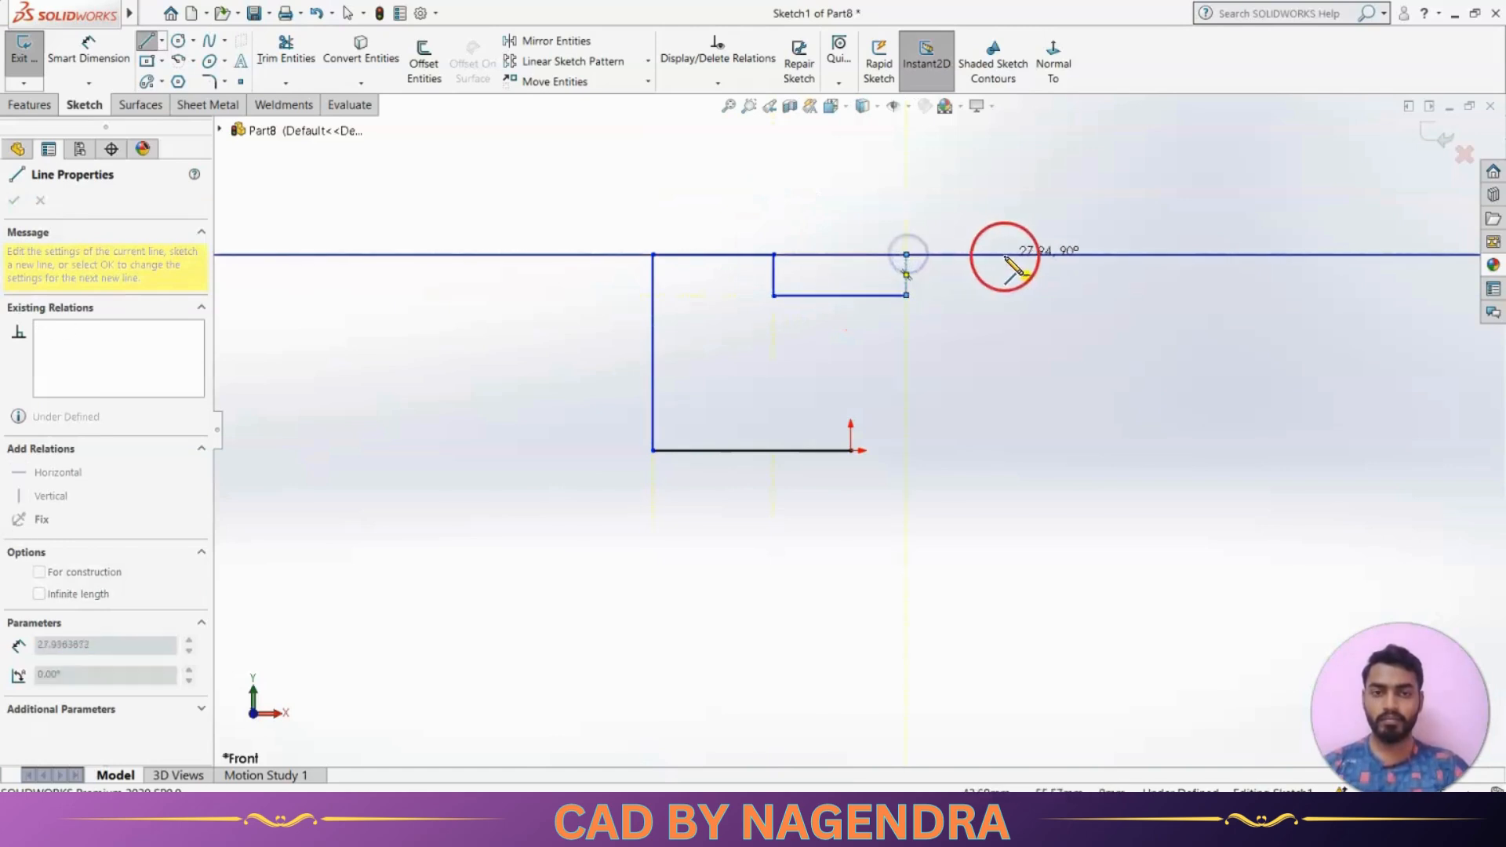
{"action": "left_click", "coordinate": [1017, 255]}
{"action": "left_click", "coordinate": [1017, 450]}
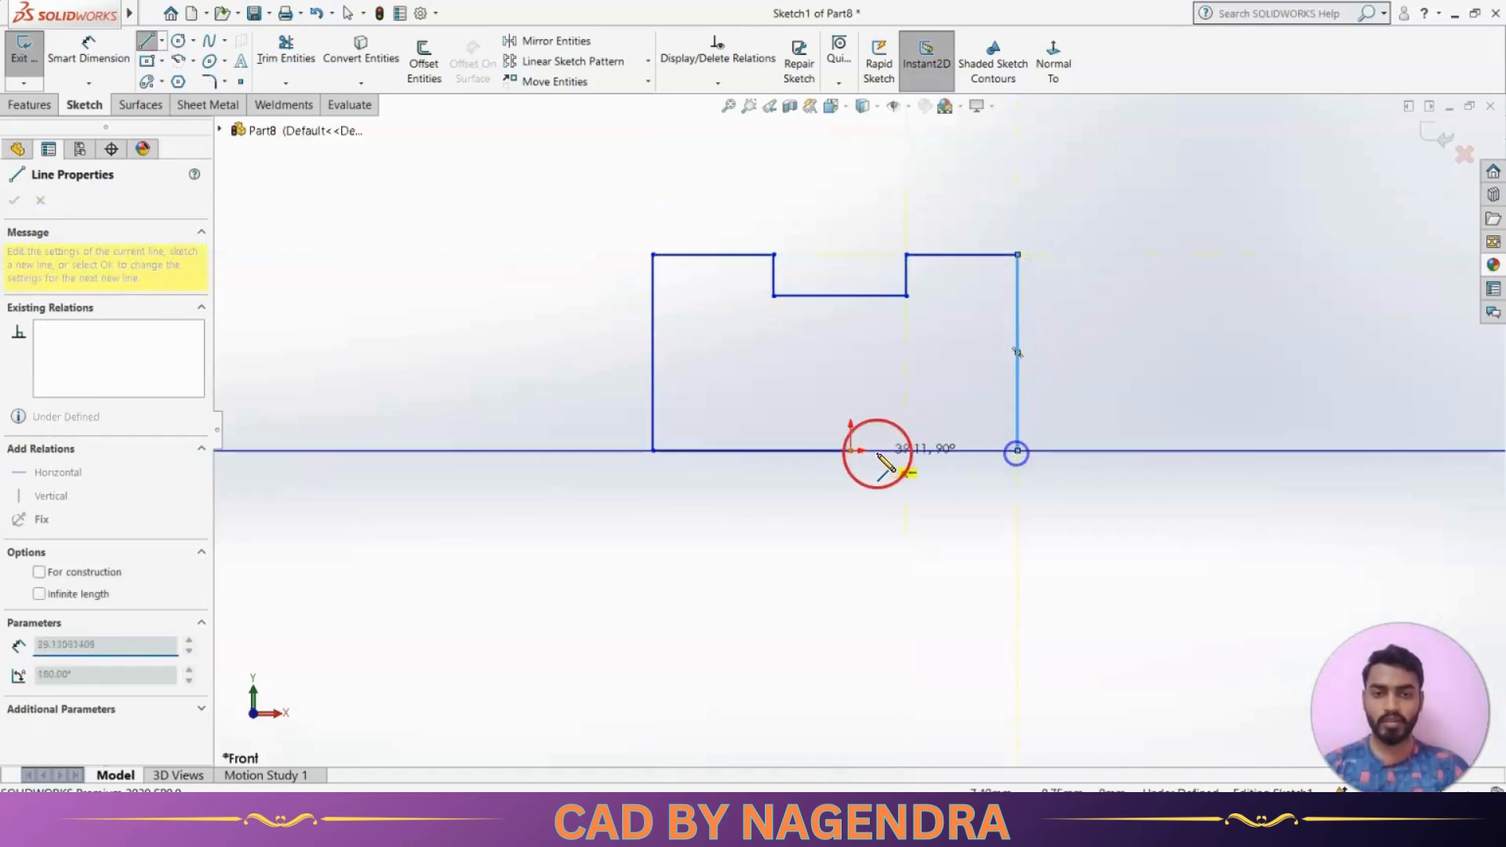
{"action": "left_click", "coordinate": [852, 450]}
{"action": "left_click", "coordinate": [1447, 149]}
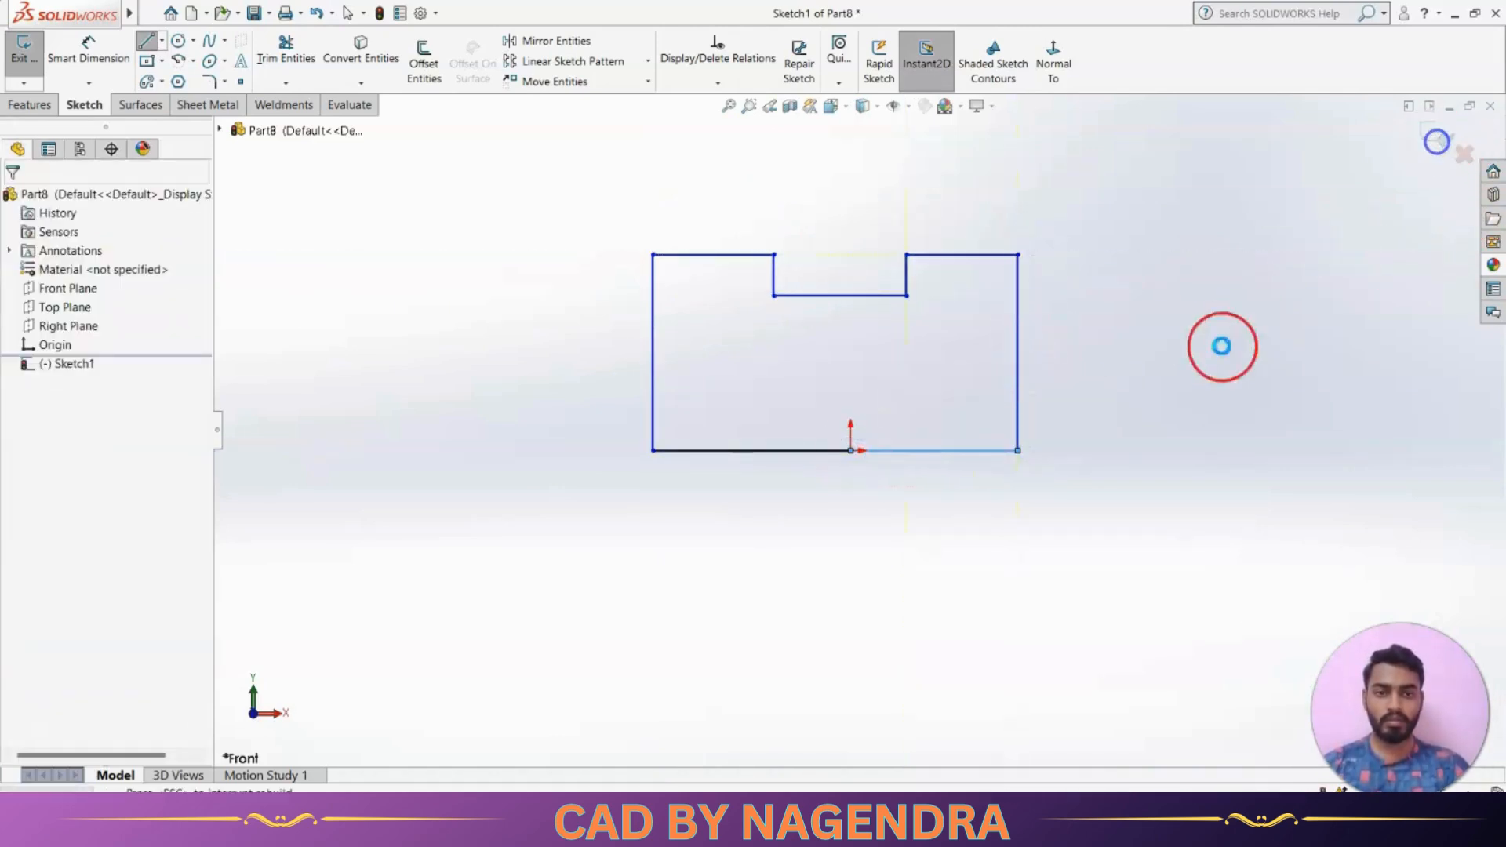
Extrude the notched profile with the Blind end condition, stretching the depth freehand into a long grooved block.
{"action": "left_click", "coordinate": [31, 69]}
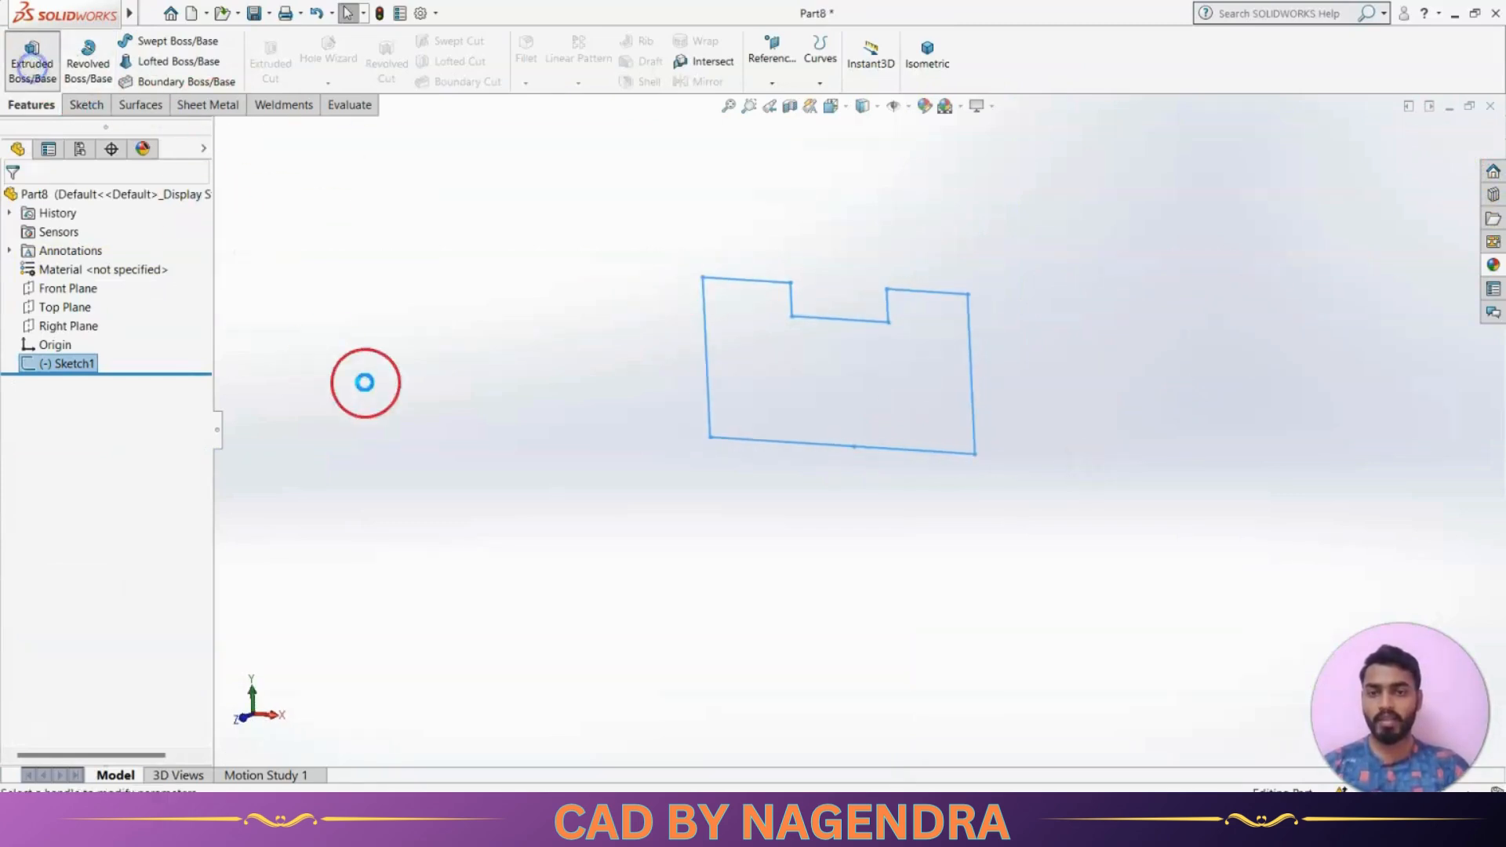
{"action": "left_click", "coordinate": [76, 308]}
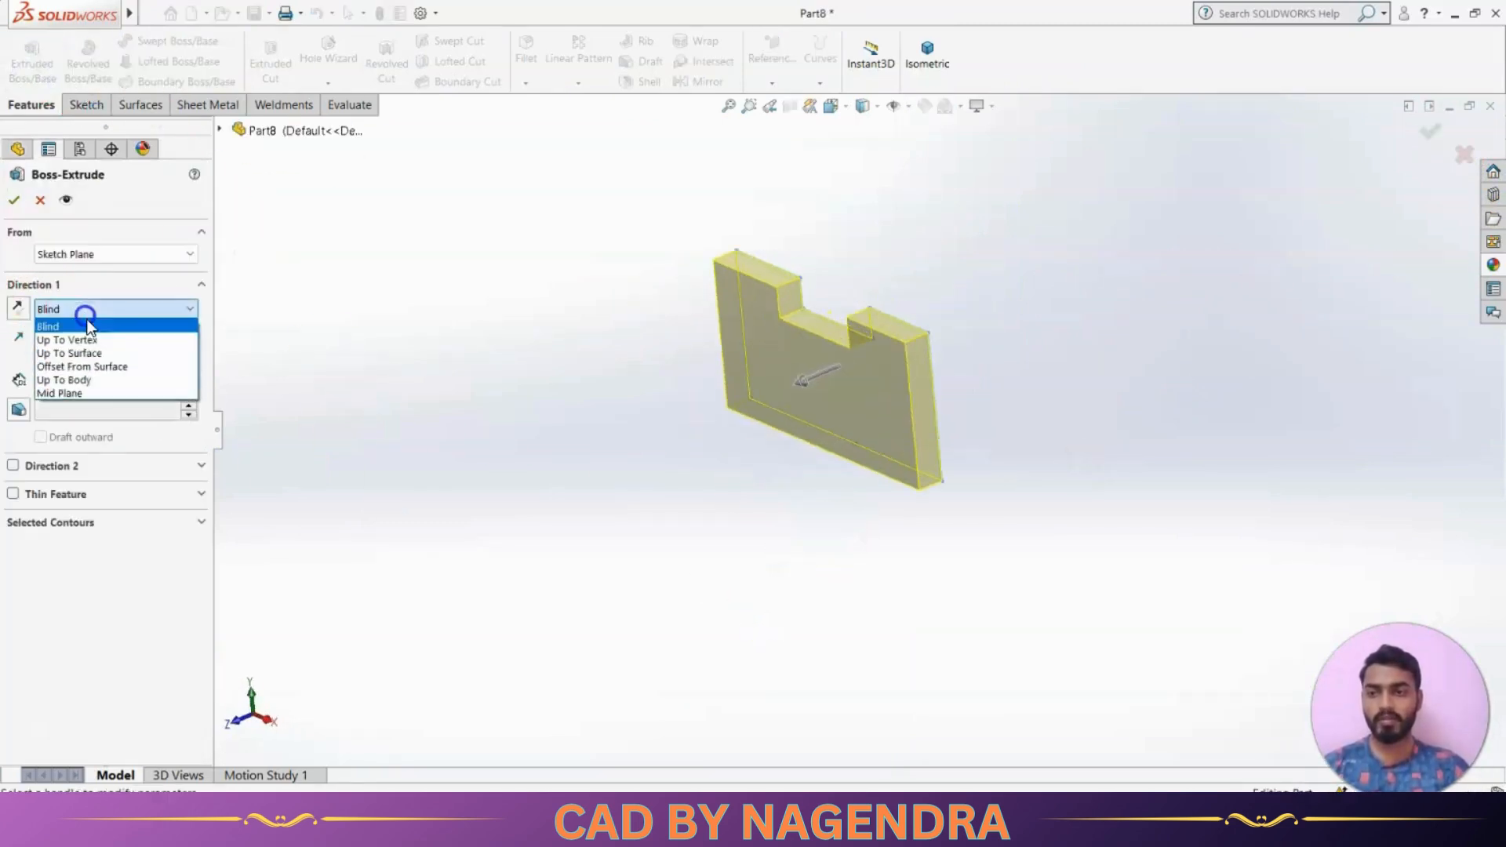
{"action": "left_click", "coordinate": [540, 363]}
{"action": "left_click", "coordinate": [788, 388]}
{"action": "left_click_drag", "start_coordinate": [798, 382], "coordinate": [669, 454]}
{"action": "left_click", "coordinate": [13, 202]}
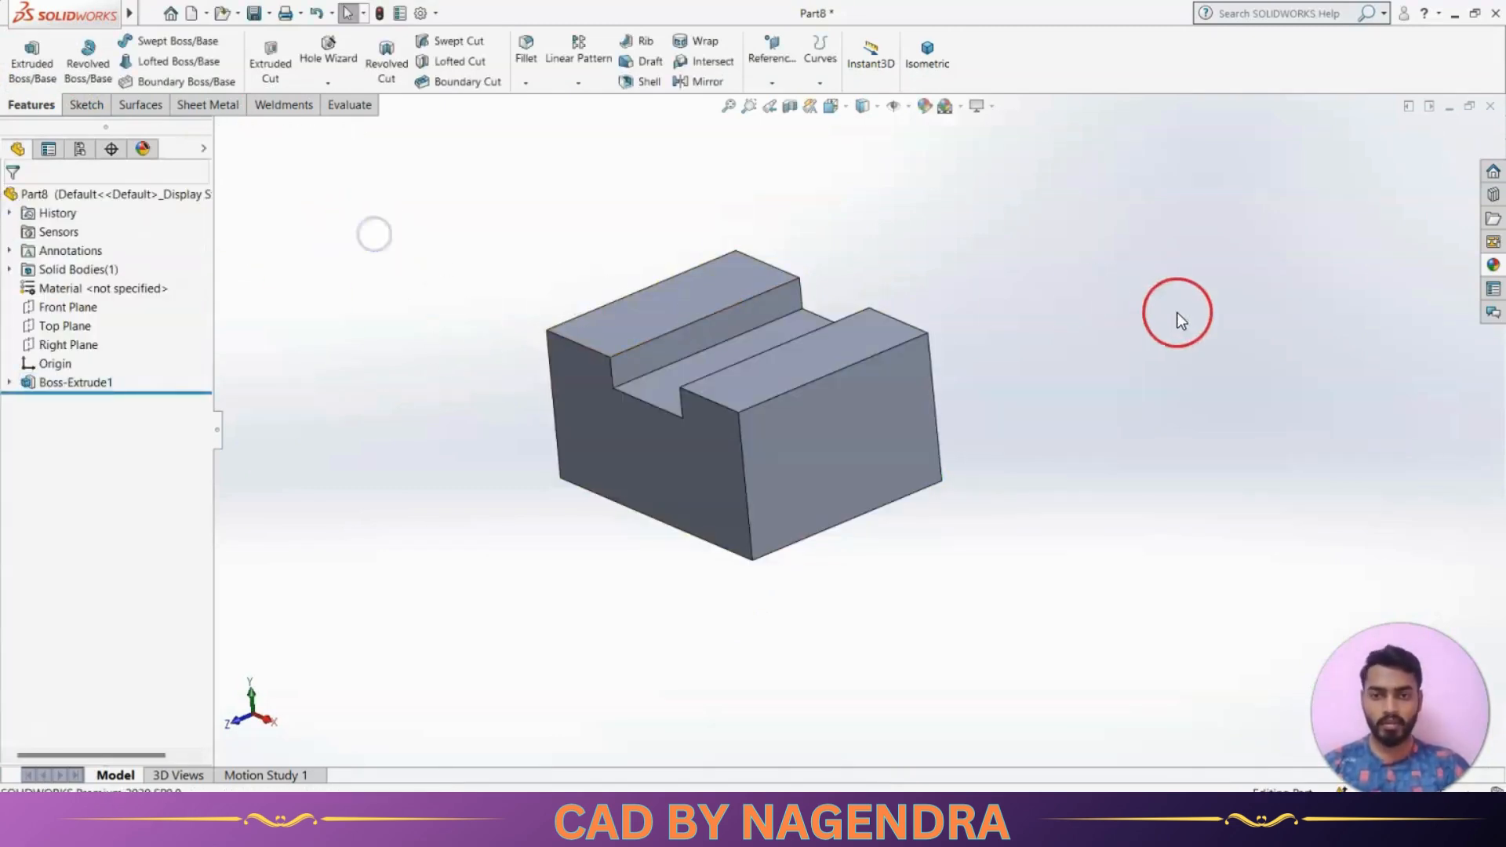
On the block's side face parallel to the groove, sketch a closed profile about 57 mm wide and 56 mm high with one 45° sloped upper corner.
{"action": "middle_click_drag", "start_coordinate": [1177, 312], "coordinate": [1269, 246]}
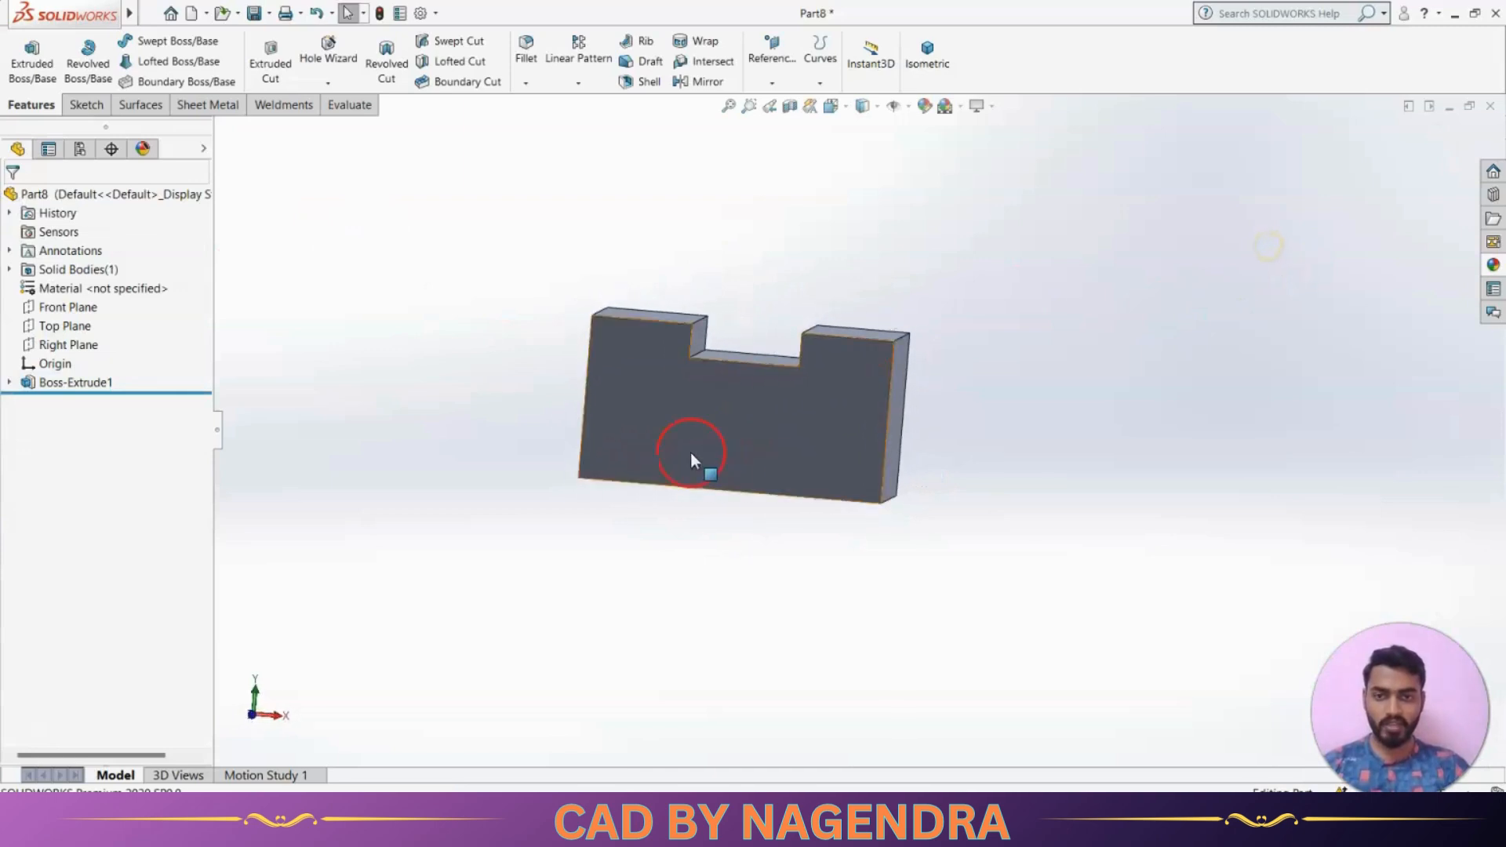
{"action": "mouse_move", "coordinate": [690, 458]}
{"action": "middle_mouse_down"}
{"action": "mouse_move", "coordinate": [823, 531]}
{"action": "mouse_move", "coordinate": [718, 441]}
{"action": "middle_mouse_up"}
{"action": "left_click", "coordinate": [719, 441]}
{"action": "left_click", "coordinate": [813, 377]}
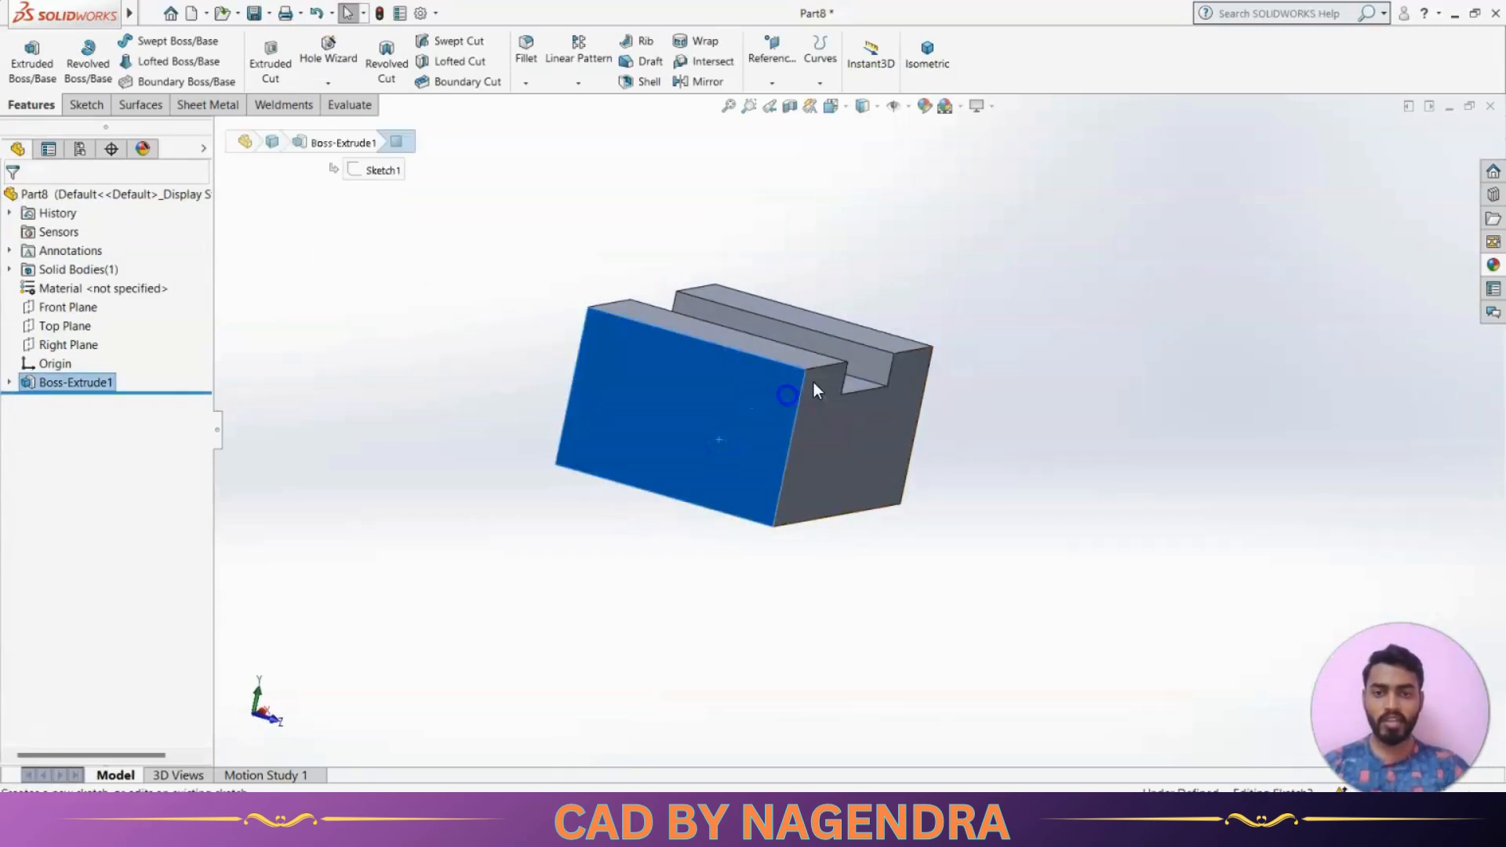
{"action": "left_click", "coordinate": [1053, 63]}
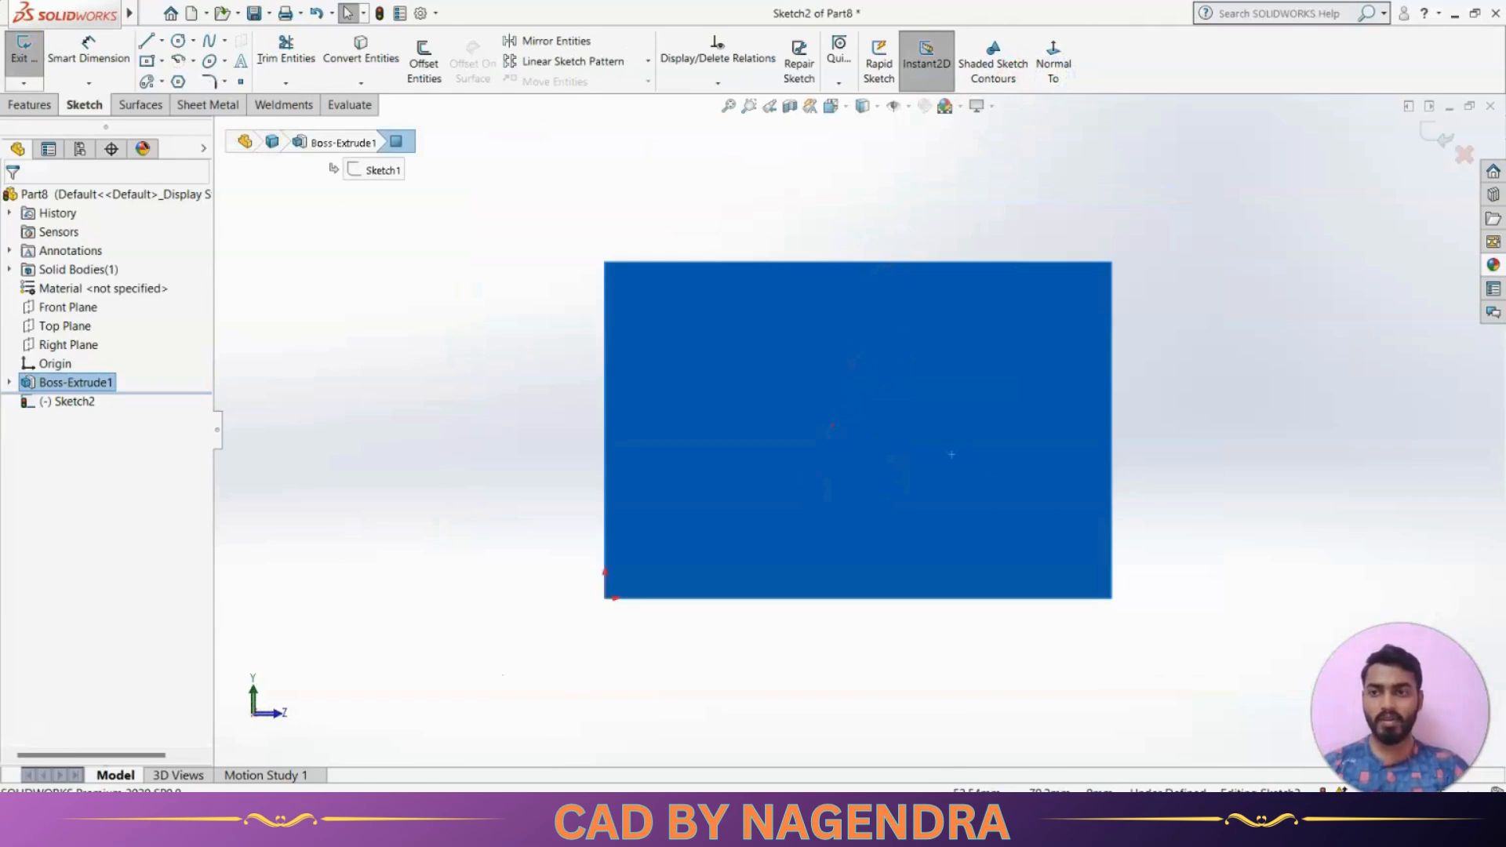
{"action": "left_click", "coordinate": [146, 40]}
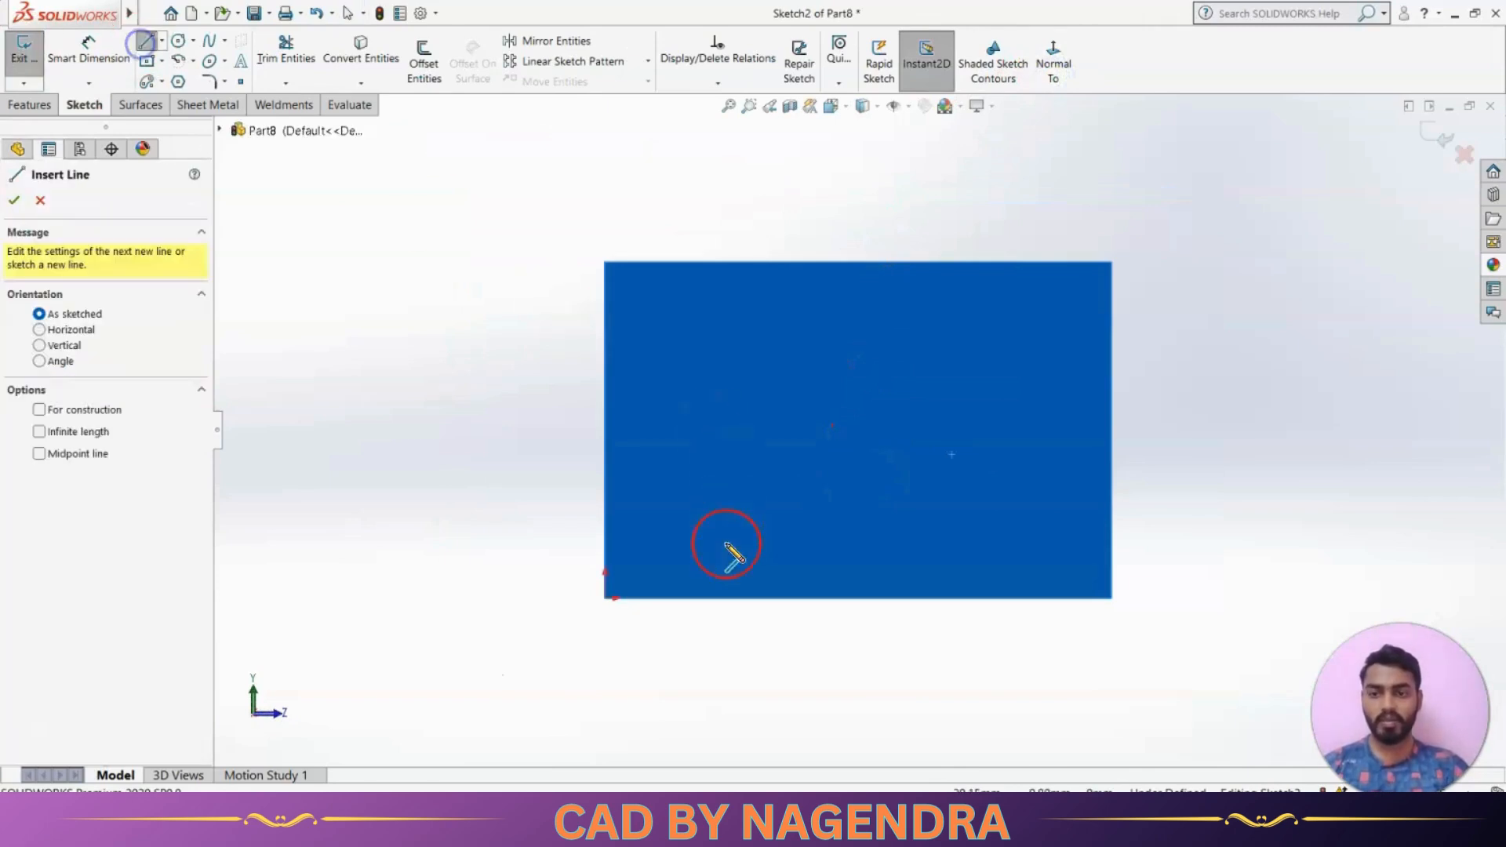
{"action": "left_click", "coordinate": [605, 599]}
{"action": "left_click", "coordinate": [606, 262]}
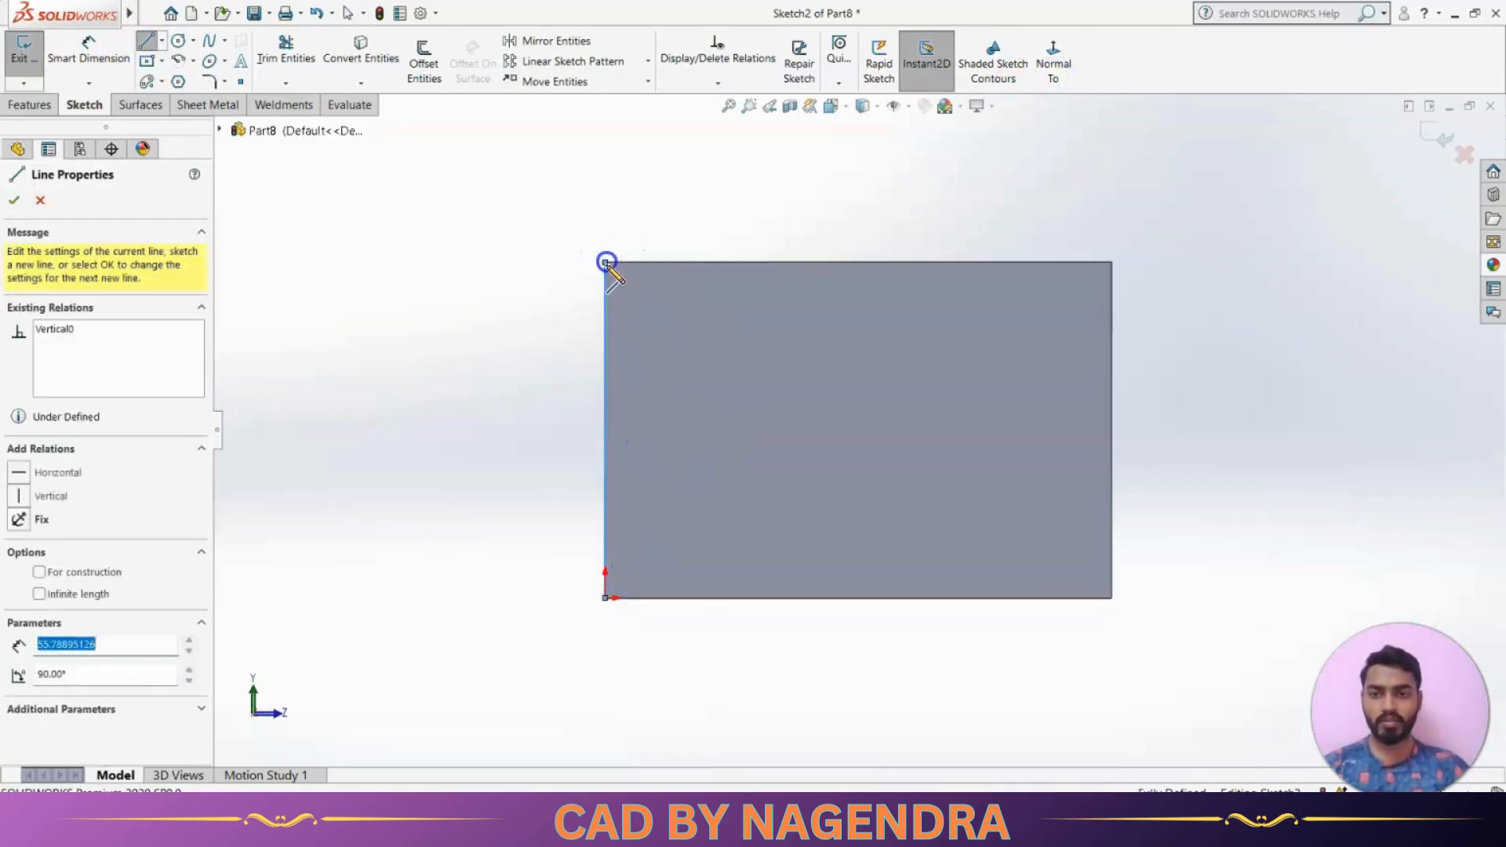
{"action": "left_click", "coordinate": [838, 262]}
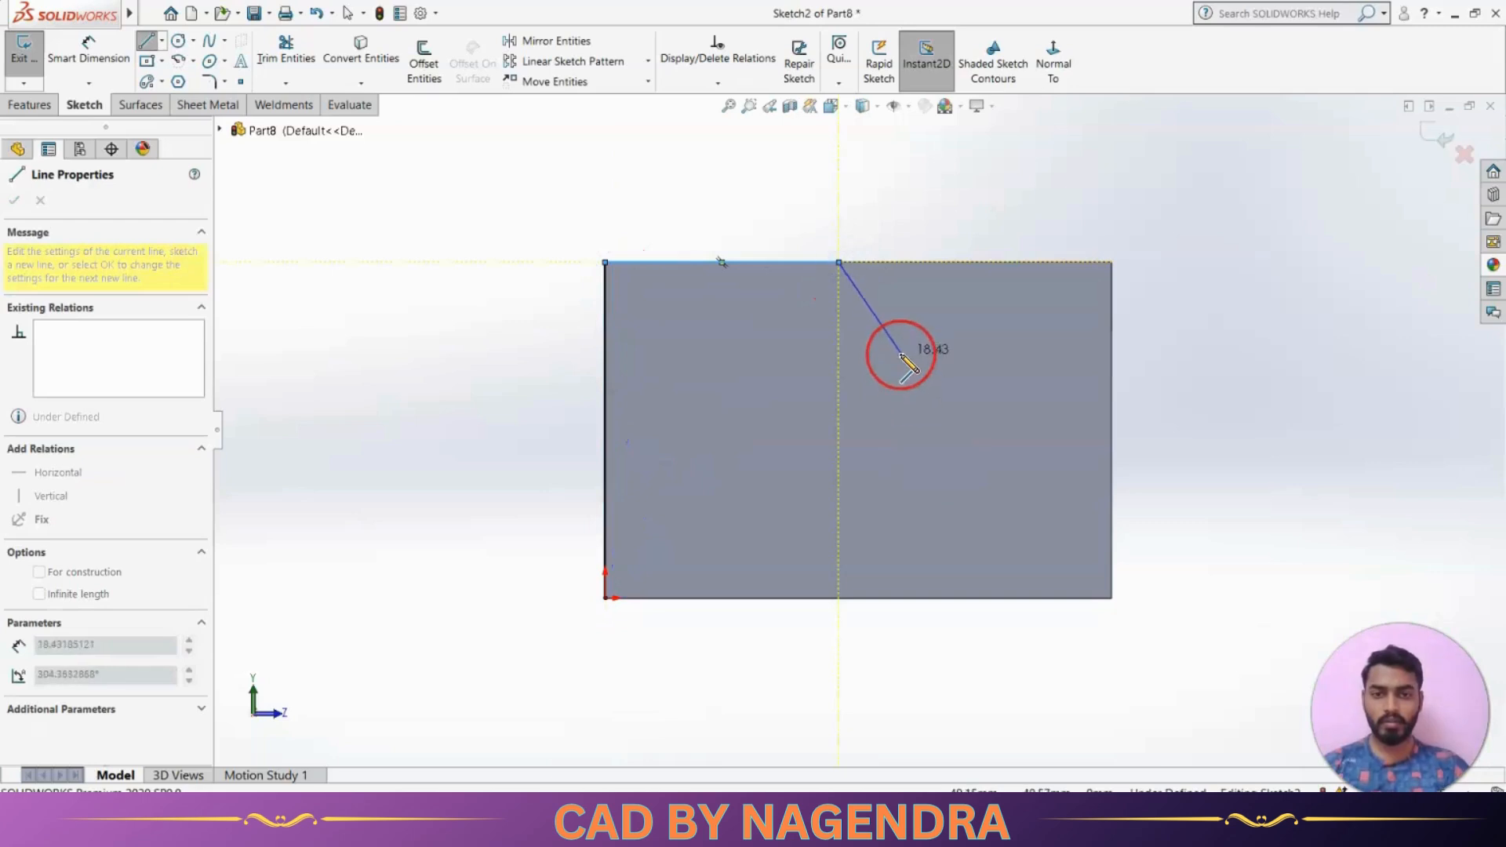
{"action": "left_click", "coordinate": [948, 371]}
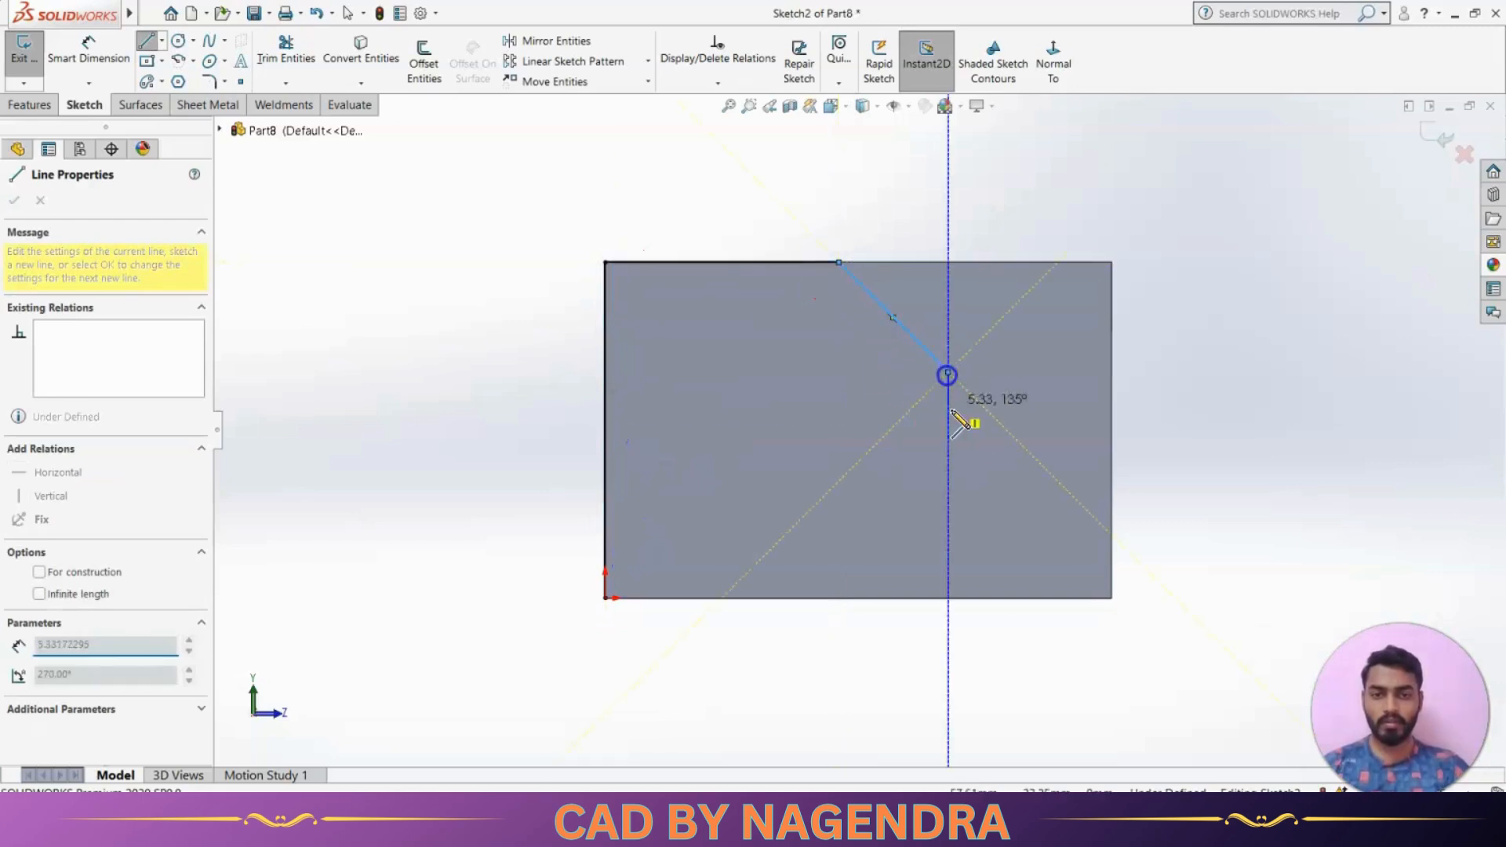
{"action": "left_click", "coordinate": [948, 598]}
{"action": "left_click", "coordinate": [605, 598]}
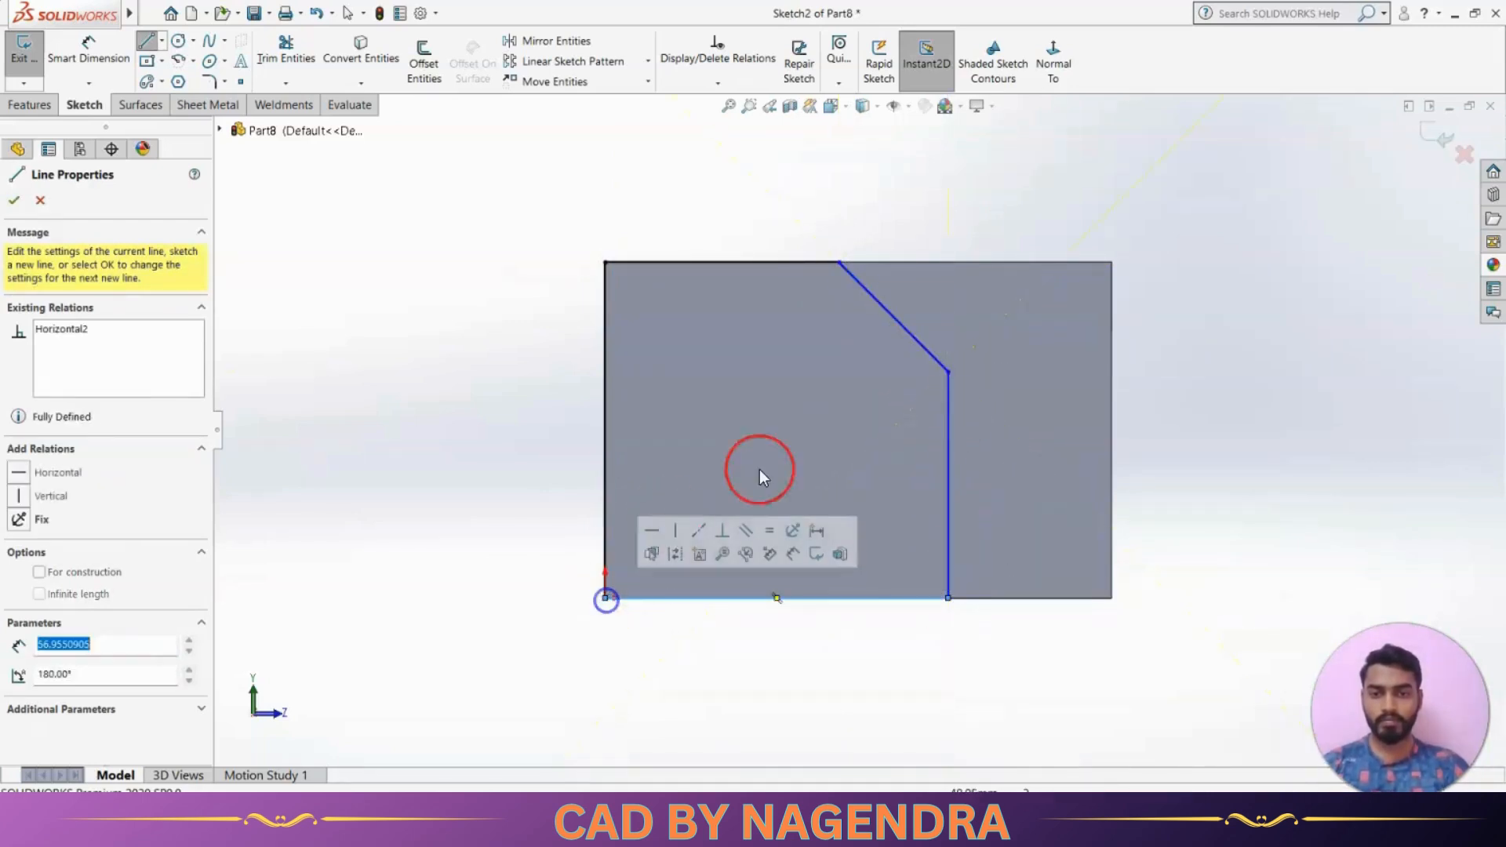
Exit the side-face sketch and extrude it Blind, reversed through the grooved block, to a depth of 105 mm with merging enabled.
{"action": "left_click", "coordinate": [1446, 133]}
{"action": "mouse_move", "coordinate": [1194, 429]}
{"action": "middle_mouse_down"}
{"action": "mouse_move", "coordinate": [1100, 498]}
{"action": "mouse_move", "coordinate": [1036, 588]}
{"action": "middle_mouse_up"}
{"action": "scroll", "coordinate": [1092, 516], "scroll_direction": "up", "scroll_amount": 1}
{"action": "left_click", "coordinate": [45, 64]}
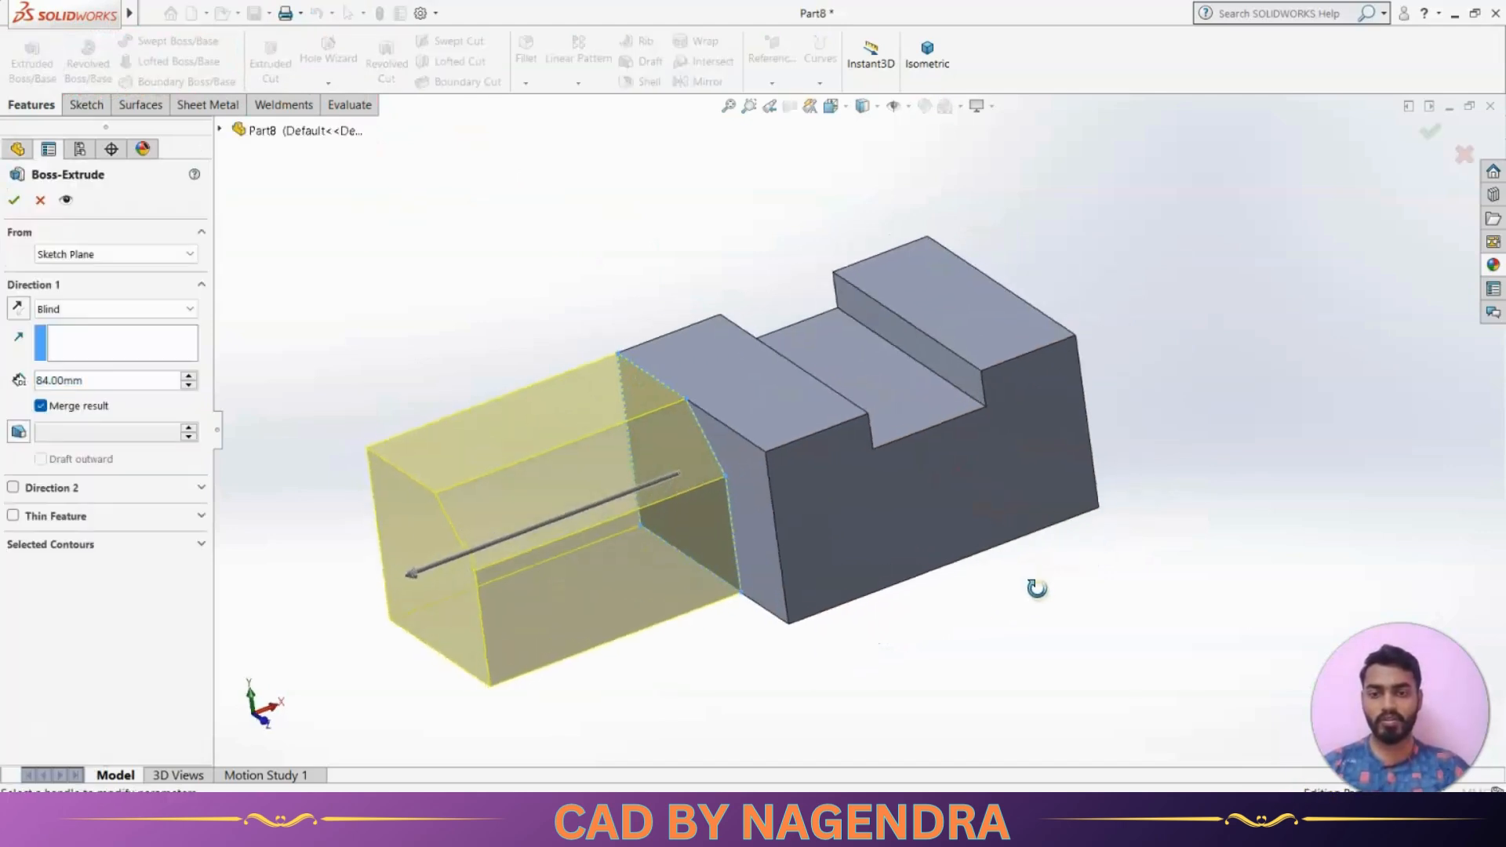
{"action": "left_click", "coordinate": [20, 309]}
{"action": "middle_click_drag", "start_coordinate": [919, 484], "coordinate": [1156, 566]}
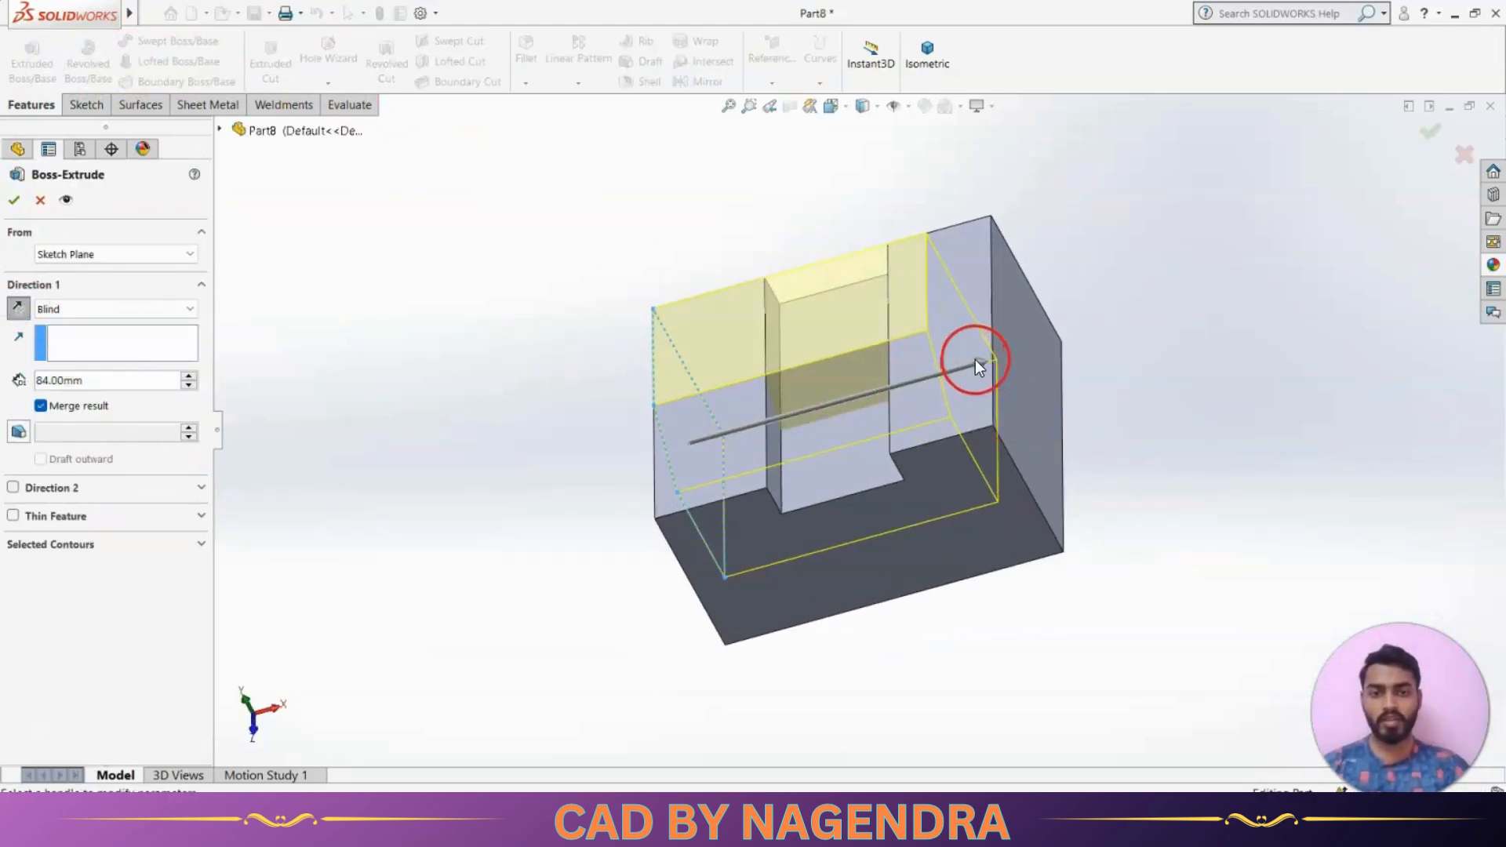
{"action": "left_click_drag", "start_coordinate": [979, 365], "coordinate": [1029, 359]}
{"action": "mouse_move", "coordinate": [1029, 359]}
{"action": "middle_mouse_down"}
{"action": "mouse_move", "coordinate": [956, 338]}
{"action": "mouse_move", "coordinate": [1035, 337]}
{"action": "middle_mouse_up"}
{"action": "mouse_move", "coordinate": [1053, 335]}
{"action": "left_mouse_down"}
{"action": "mouse_move", "coordinate": [1049, 359]}
{"action": "mouse_move", "coordinate": [1029, 366]}
{"action": "left_mouse_up"}
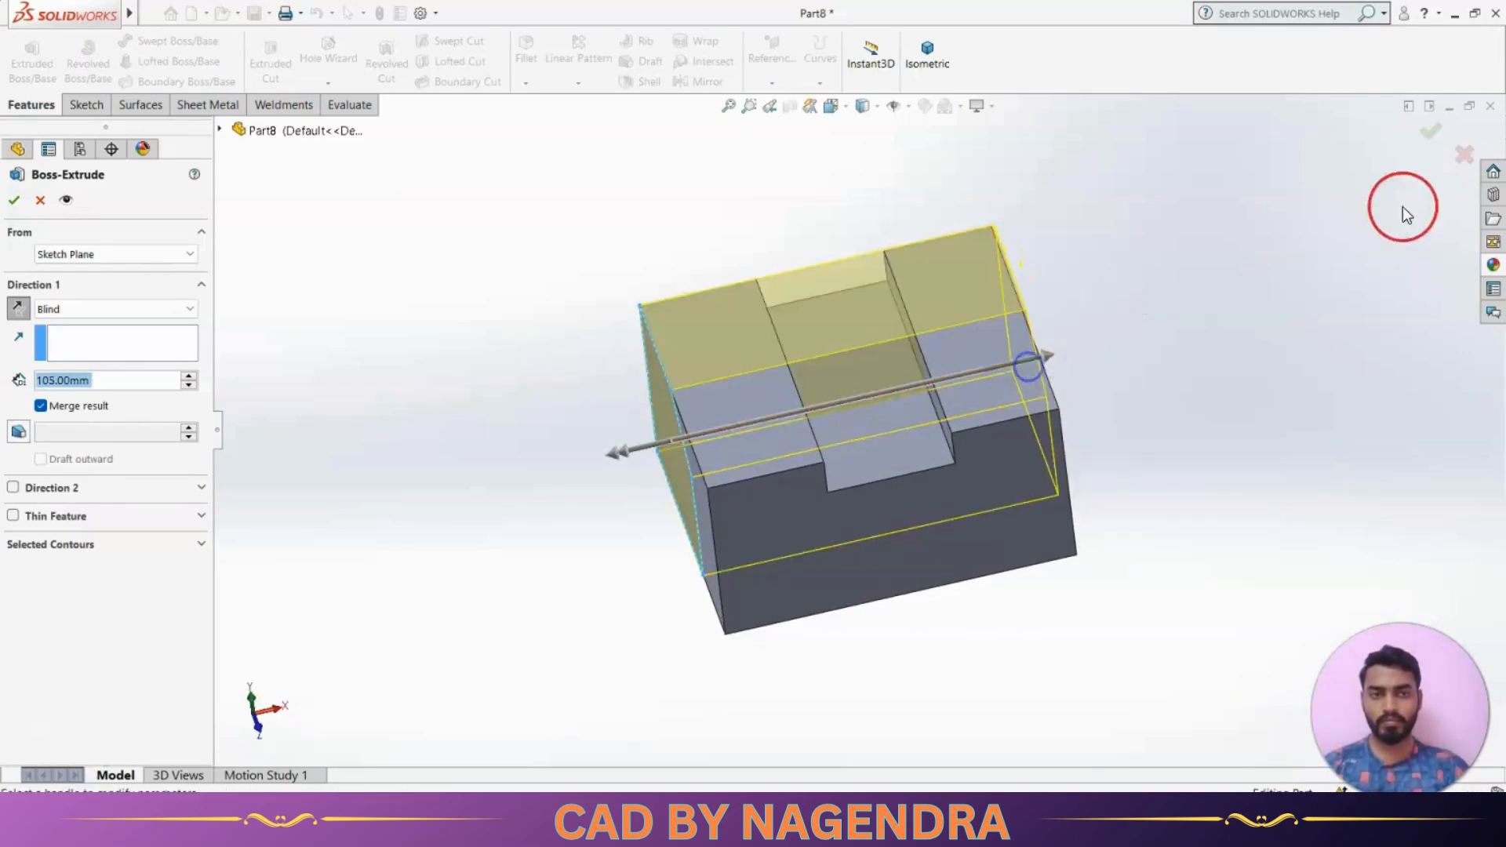
{"action": "left_click", "coordinate": [1429, 131]}
{"action": "left_click", "coordinate": [942, 69]}
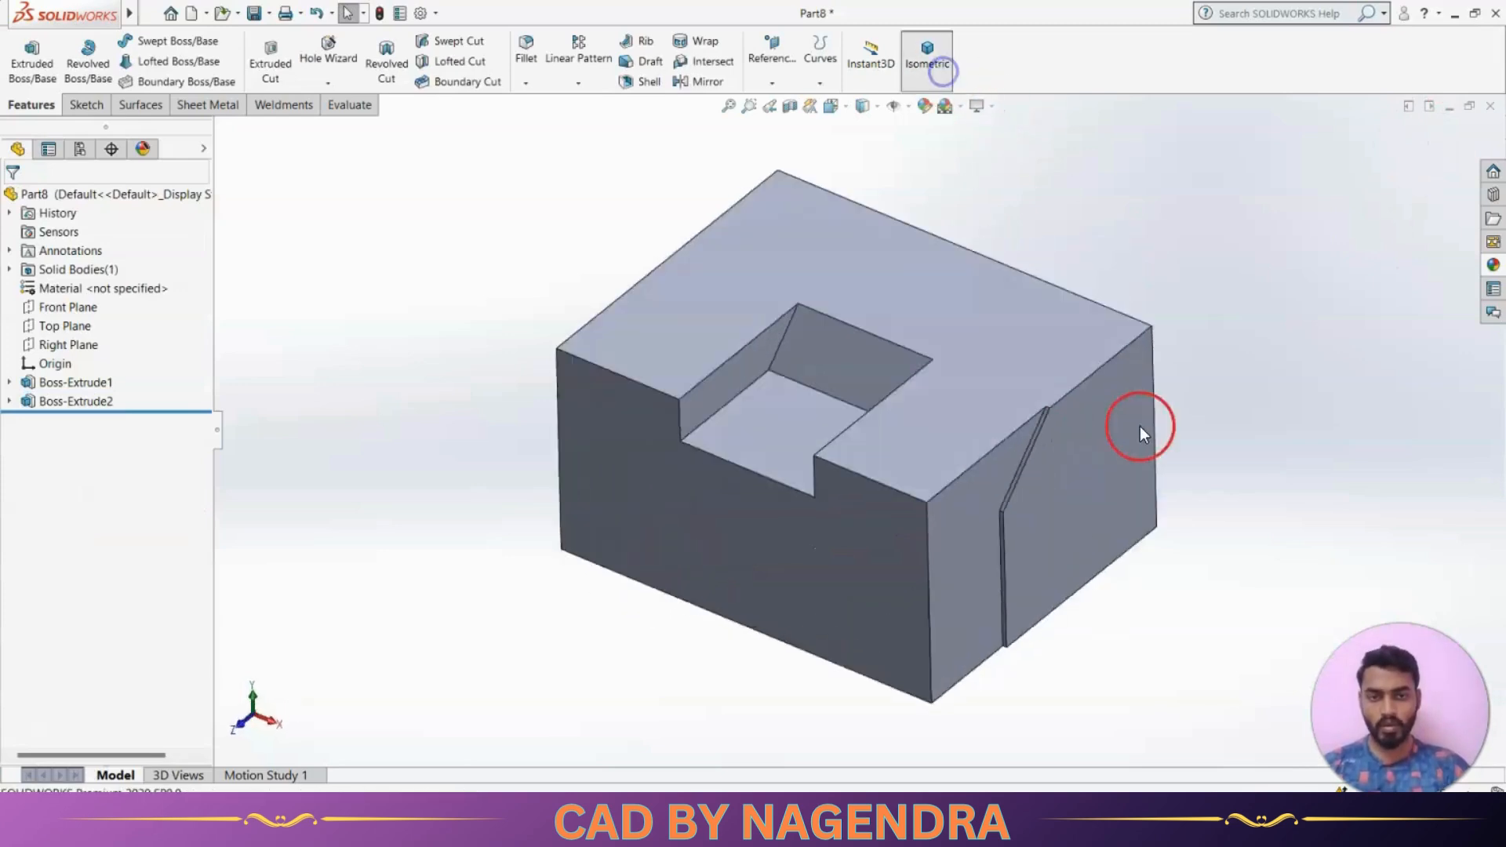
Edit the second extrude and turn off Merge result so it stays a separate body from the grooved block.
{"action": "middle_click_drag", "start_coordinate": [1028, 583], "coordinate": [1194, 598]}
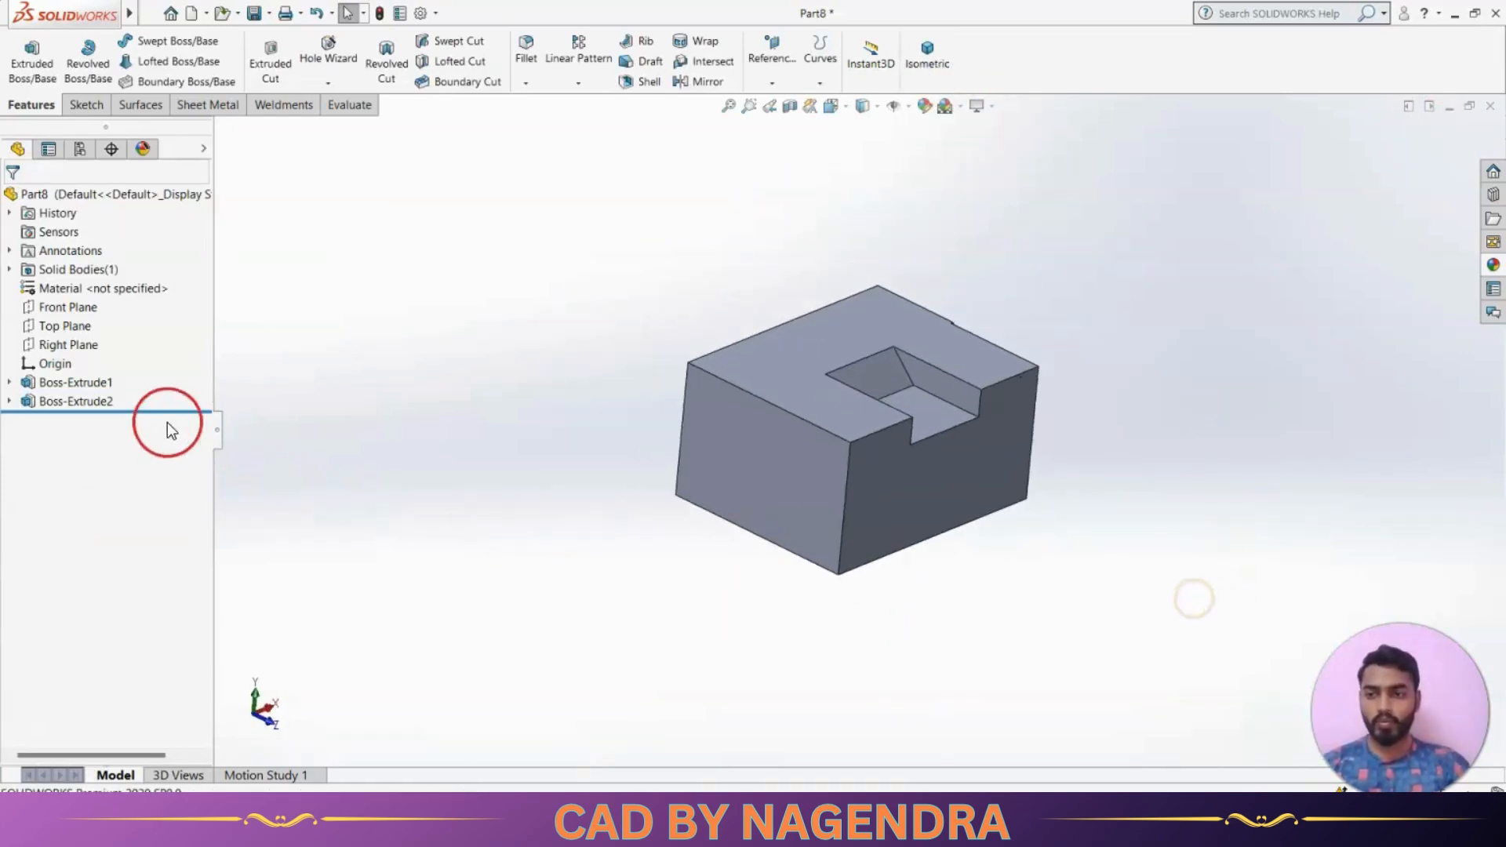
{"action": "left_click", "coordinate": [114, 402]}
{"action": "left_click", "coordinate": [127, 360]}
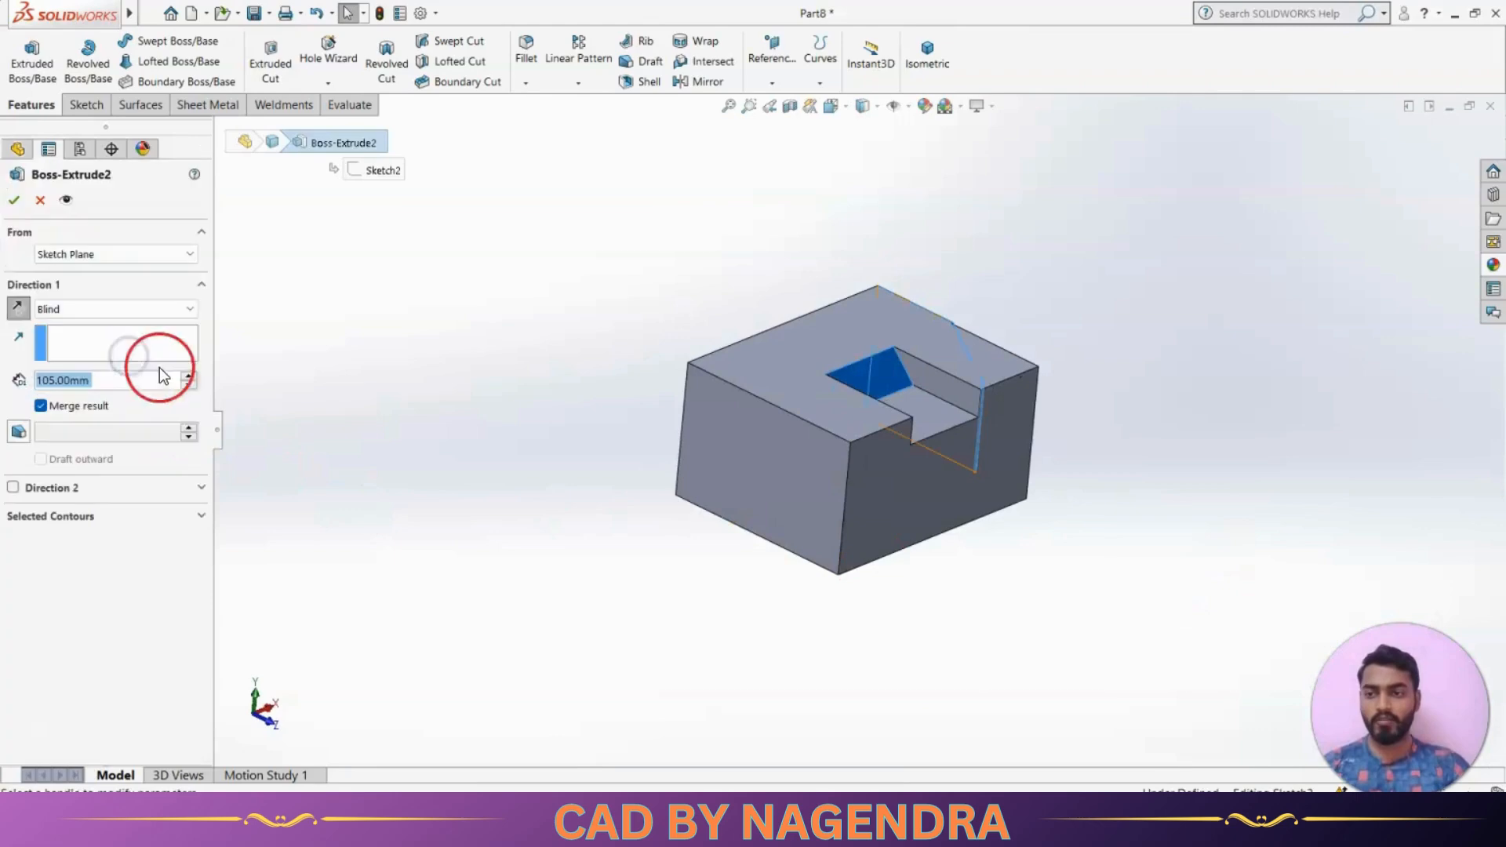
{"action": "left_click", "coordinate": [52, 408]}
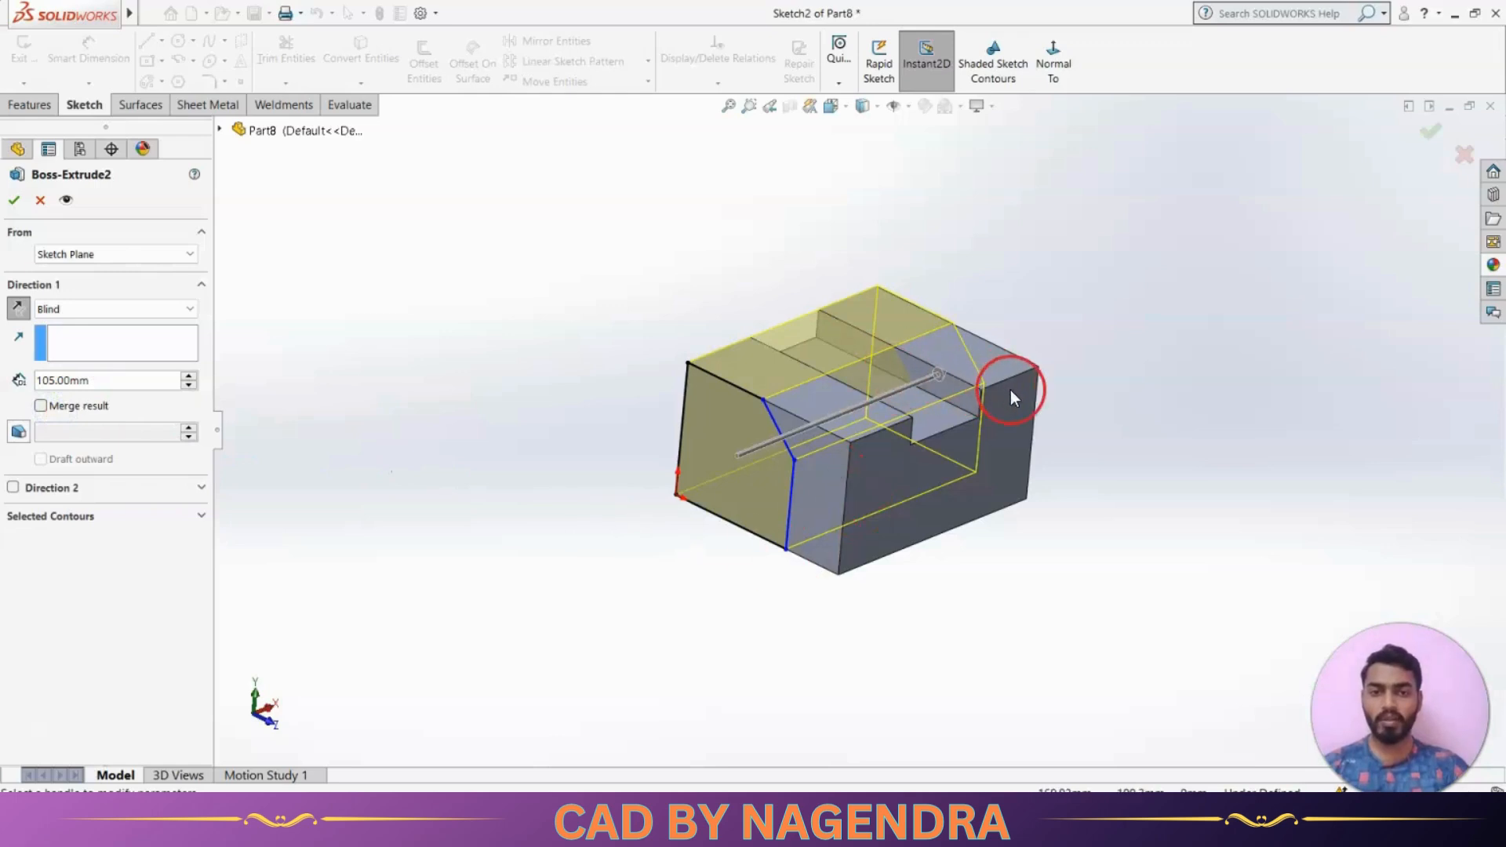
{"action": "left_click", "coordinate": [13, 199]}
{"action": "left_click", "coordinate": [588, 323]}
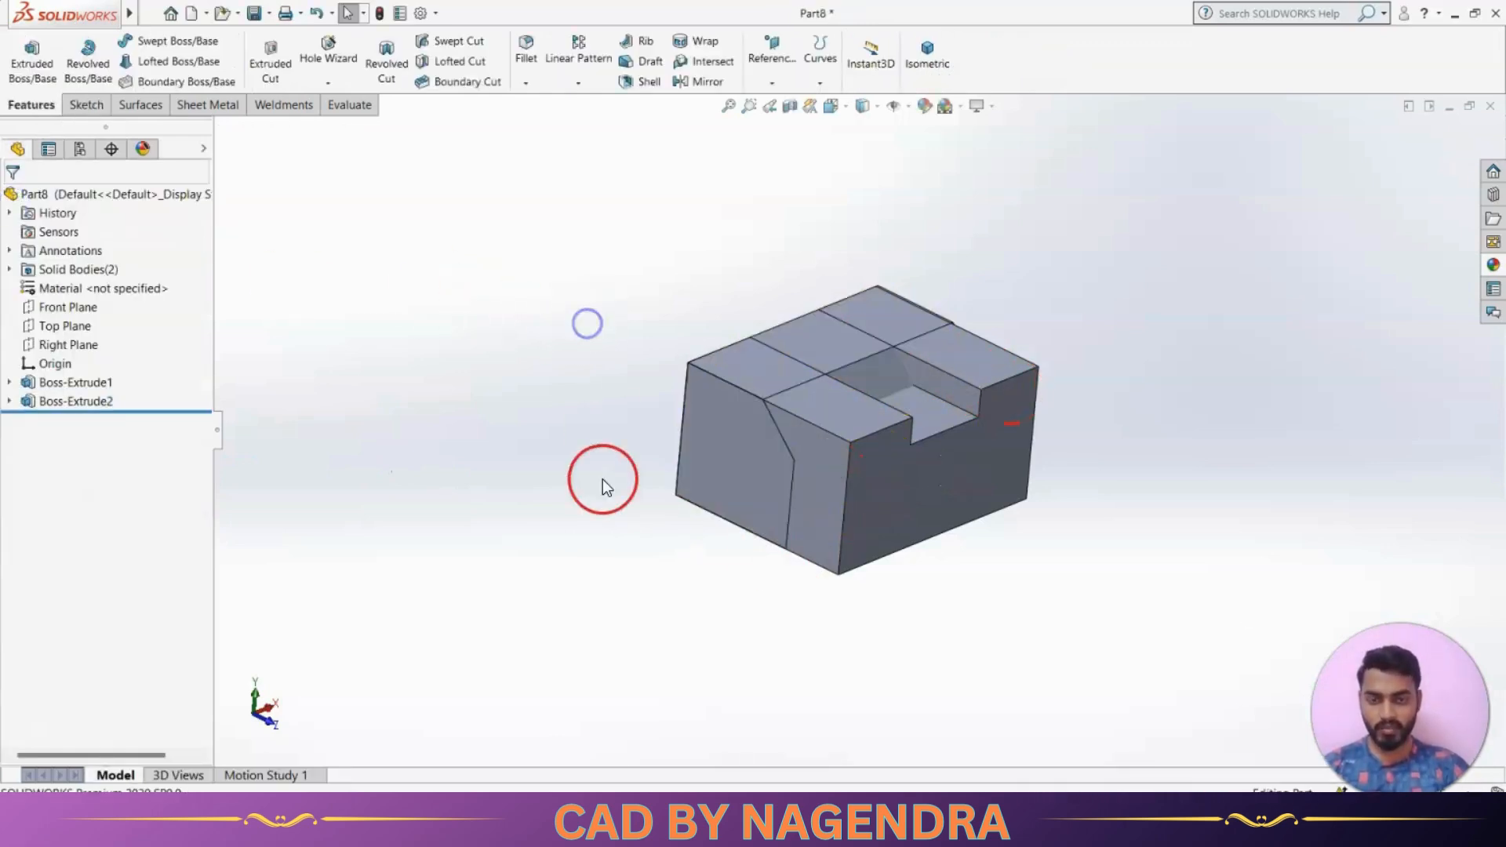
Start Intersect on both extruded bodies with the Create both option and compute their regions.
{"action": "left_click", "coordinate": [724, 69]}
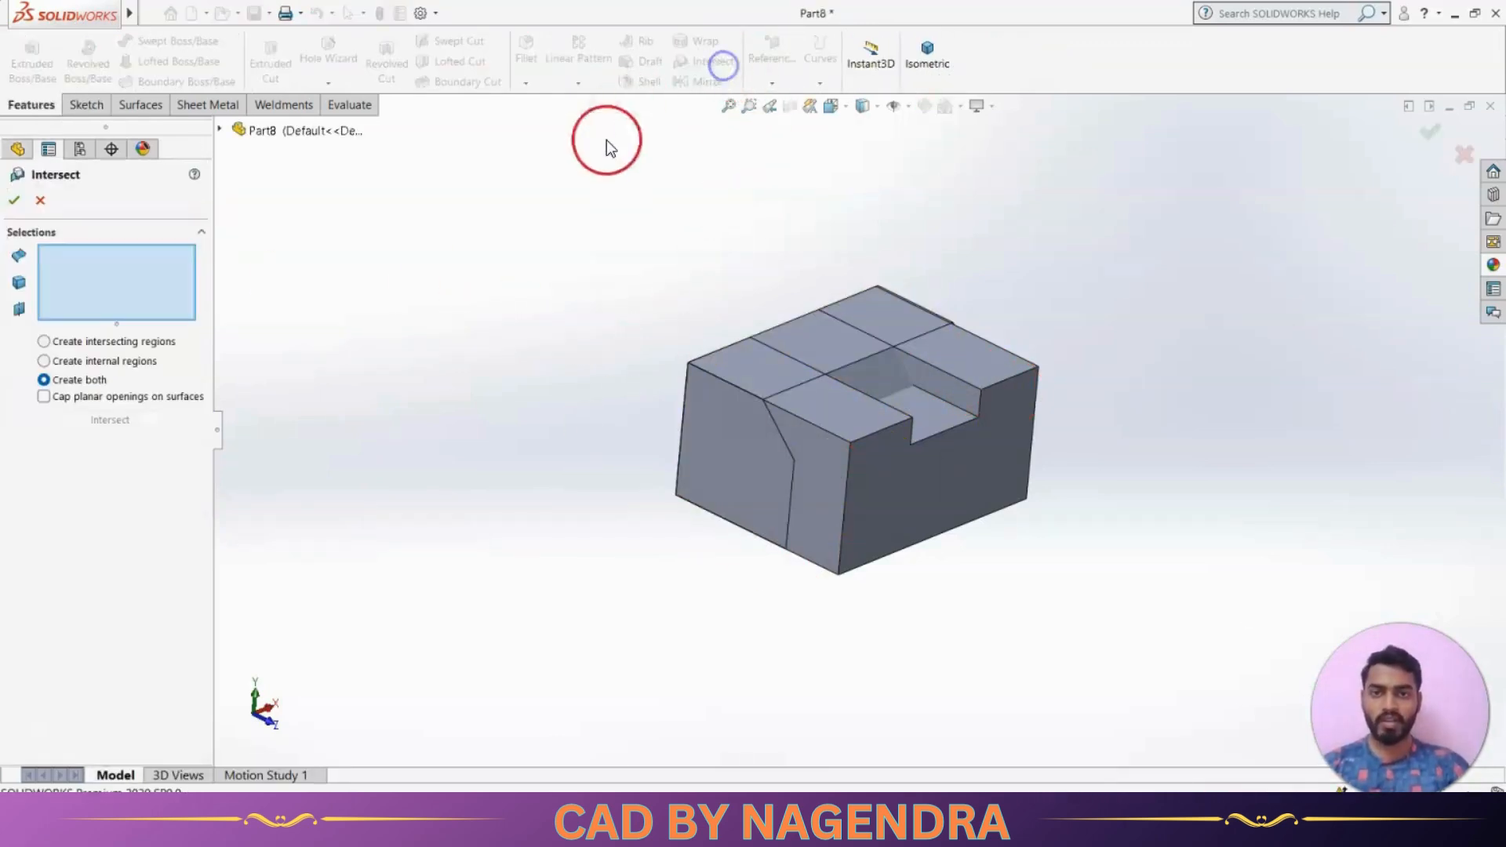
{"action": "left_click", "coordinate": [723, 428]}
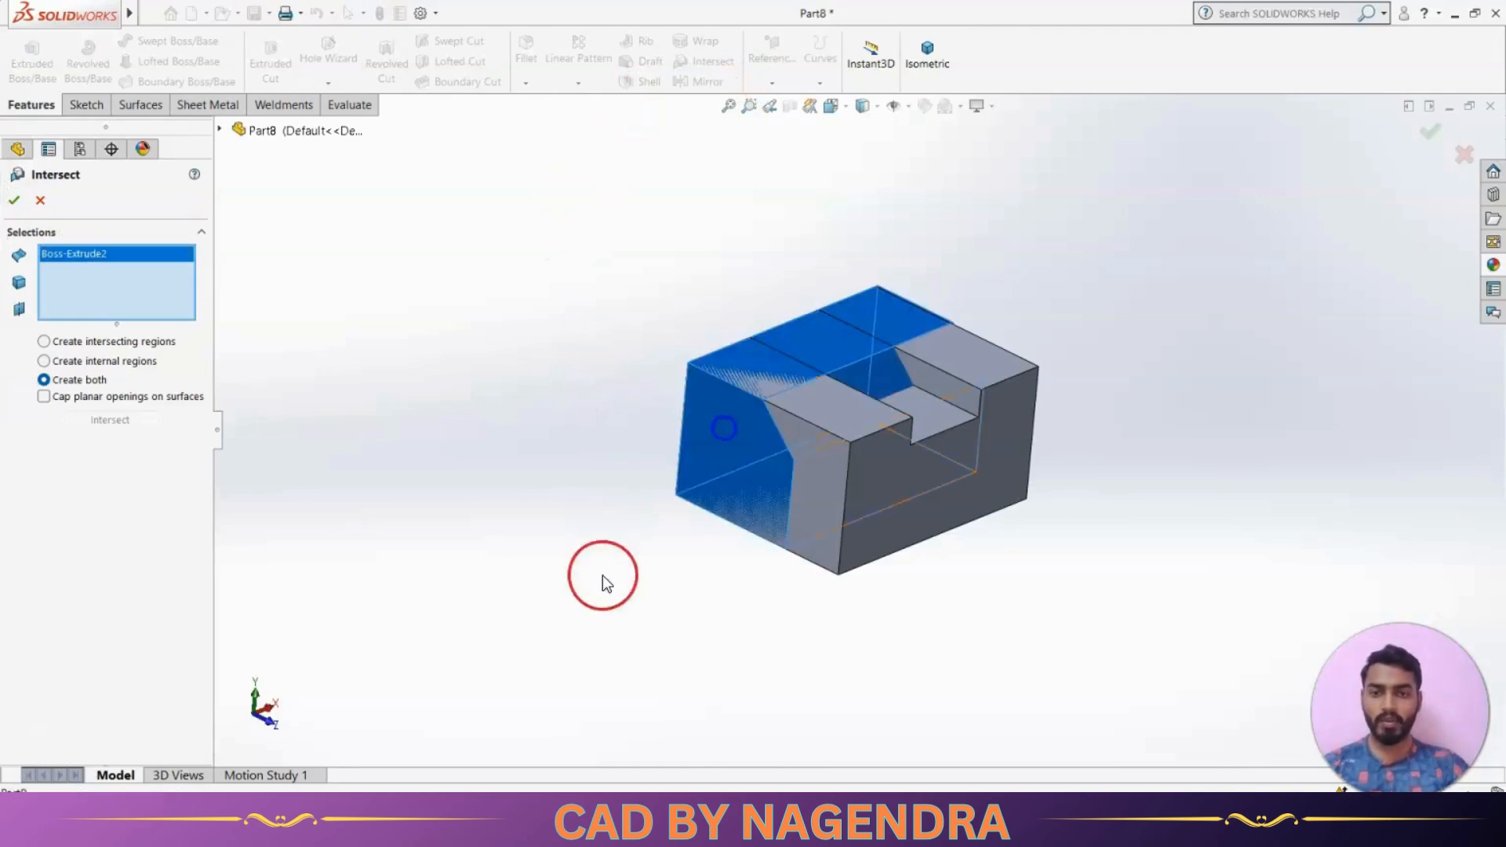
{"action": "left_click", "coordinate": [908, 528]}
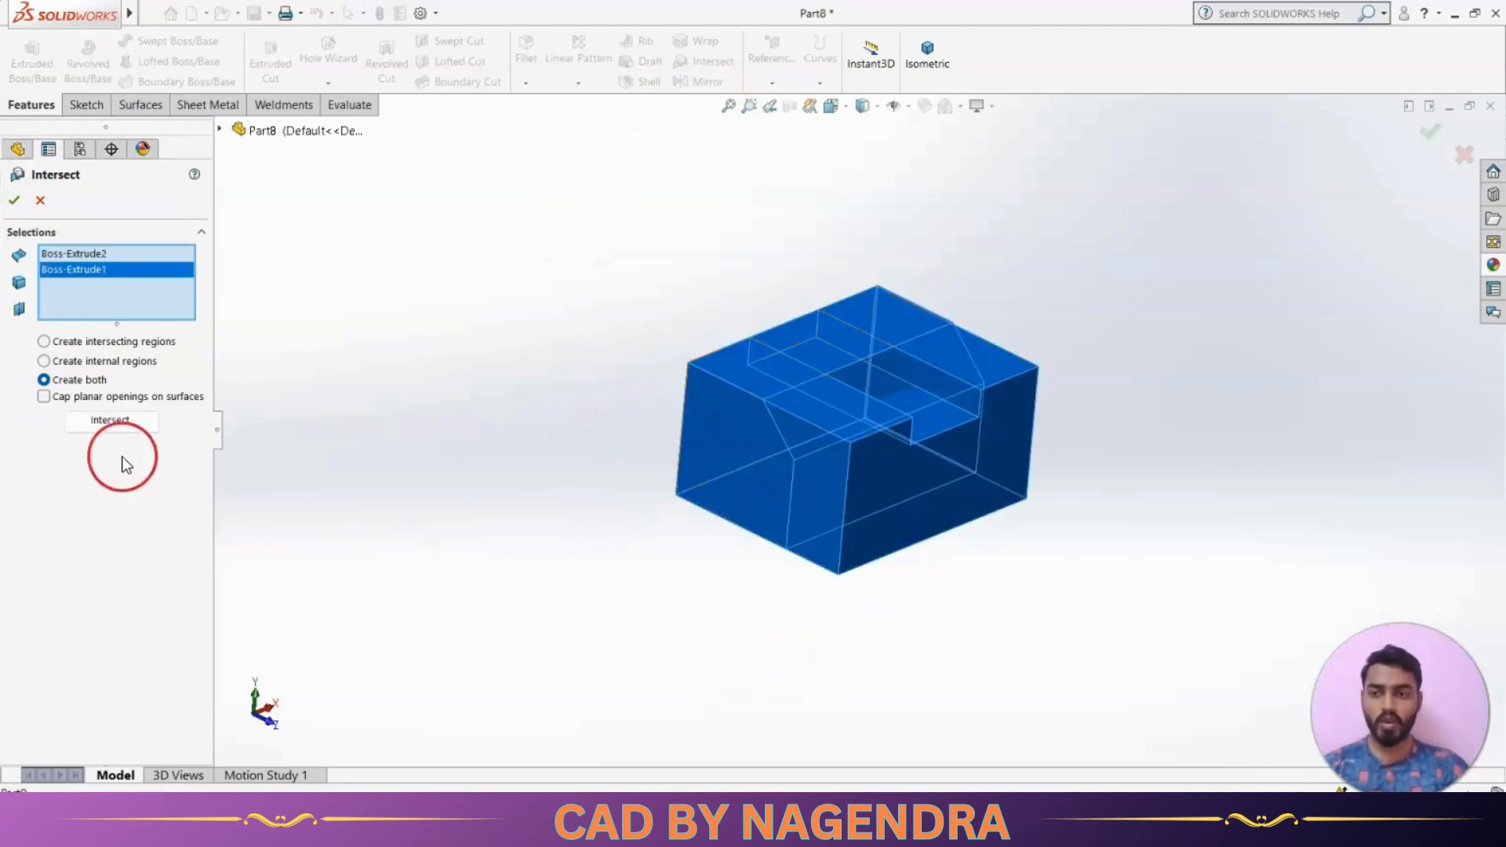
{"action": "left_click", "coordinate": [109, 421]}
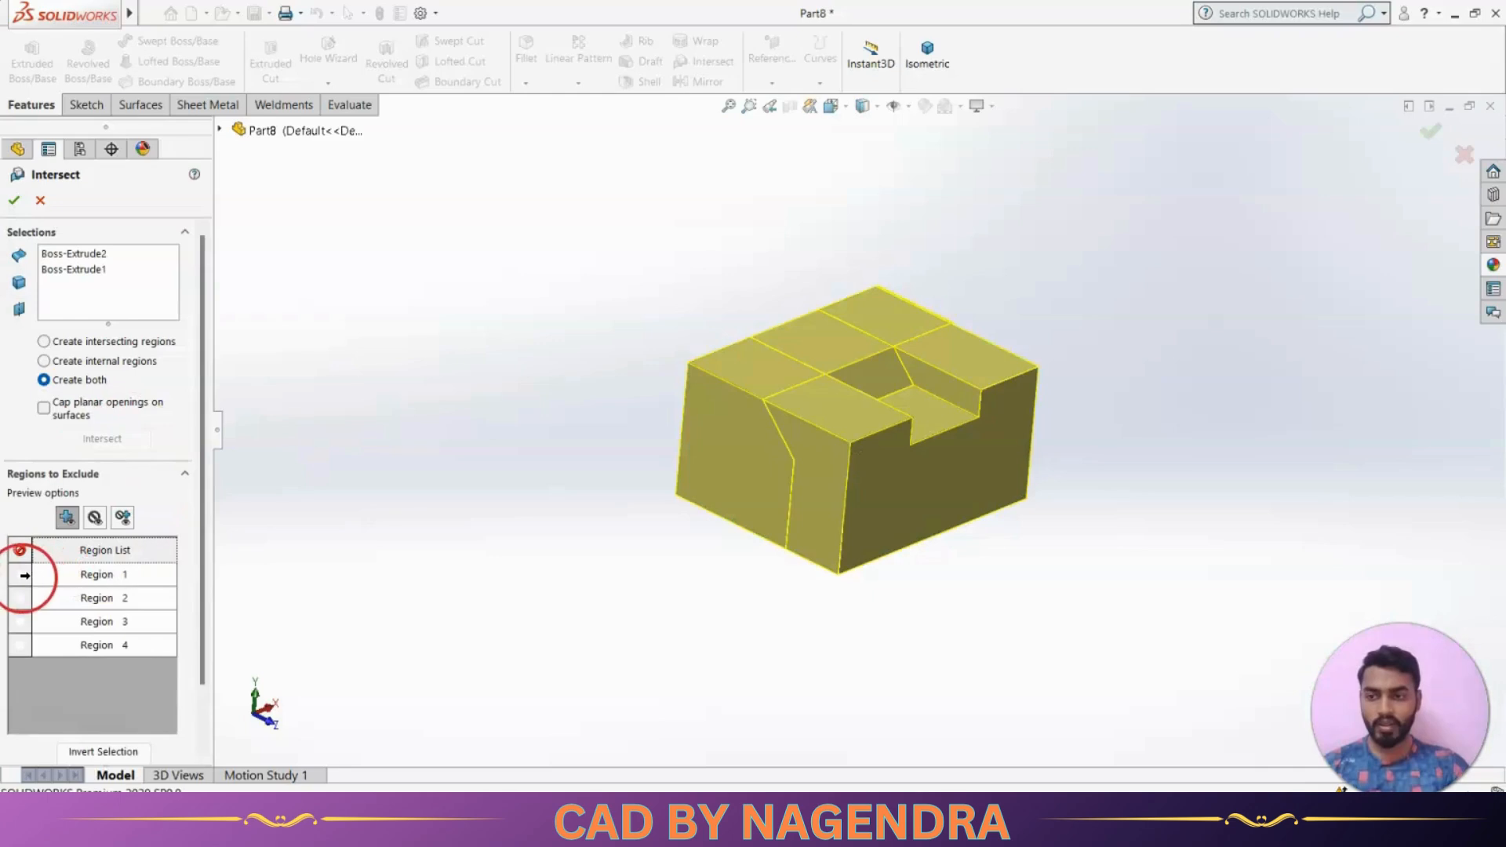
Exclude Regions 1, 2 and 3 from the intersection, keeping only Region 4, and accept the feature.
{"action": "left_click", "coordinate": [19, 575]}
{"action": "left_click", "coordinate": [20, 574]}
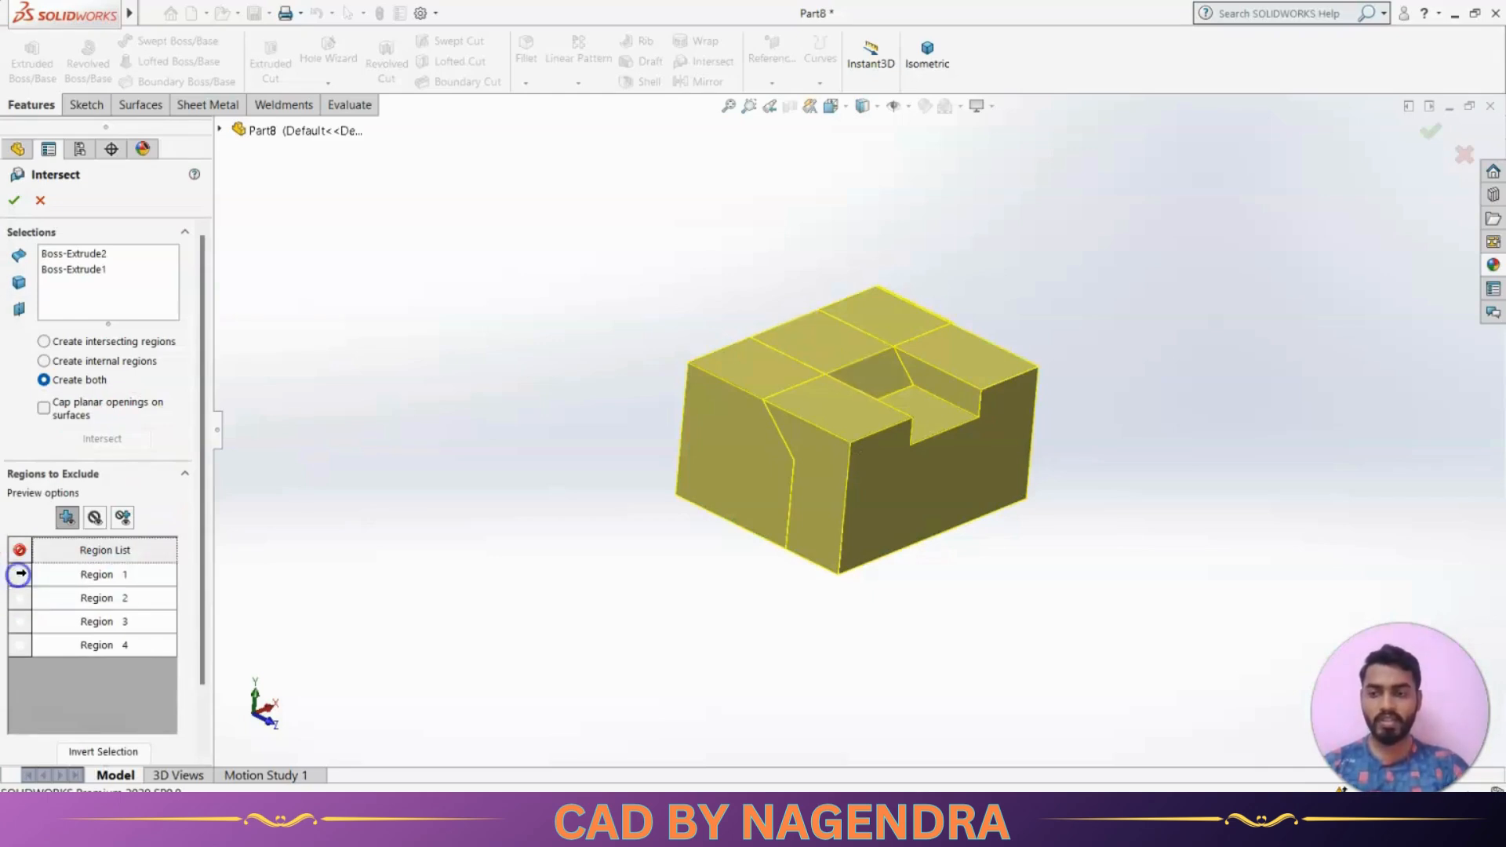
{"action": "left_click", "coordinate": [20, 575]}
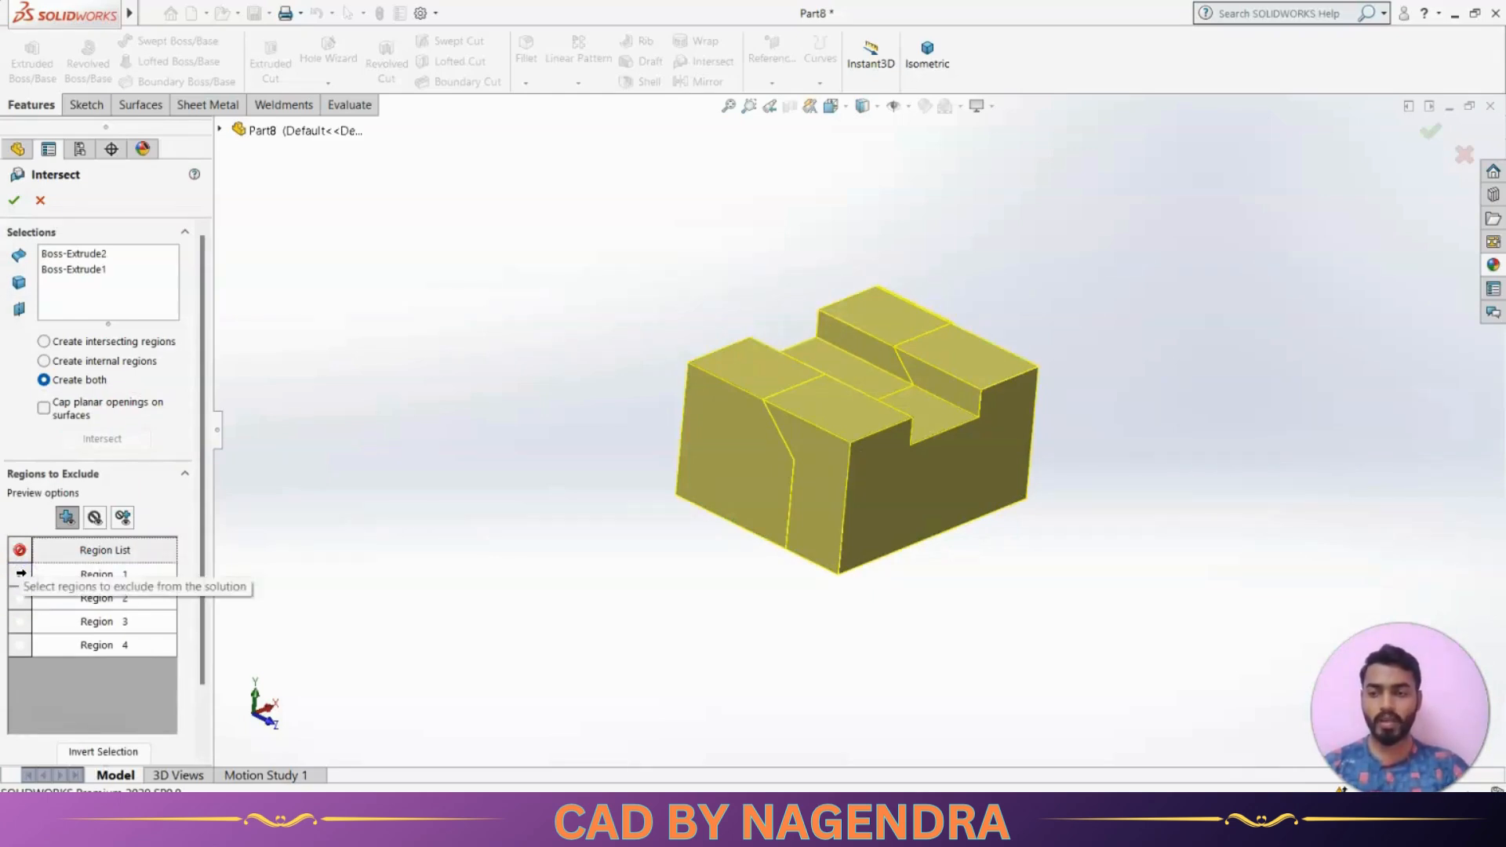
{"action": "left_click", "coordinate": [20, 597]}
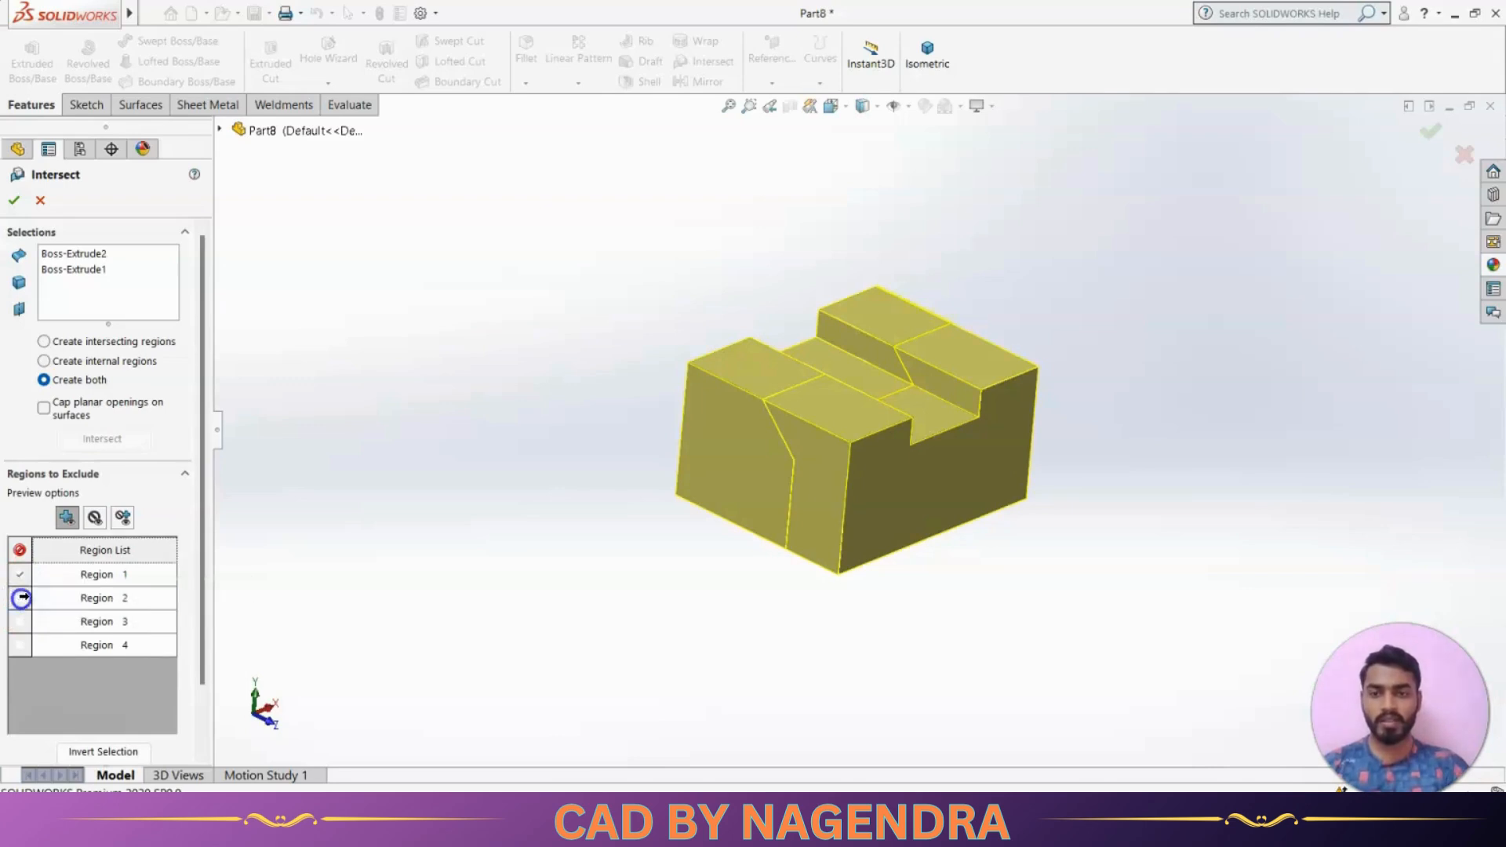
{"action": "left_click", "coordinate": [22, 597]}
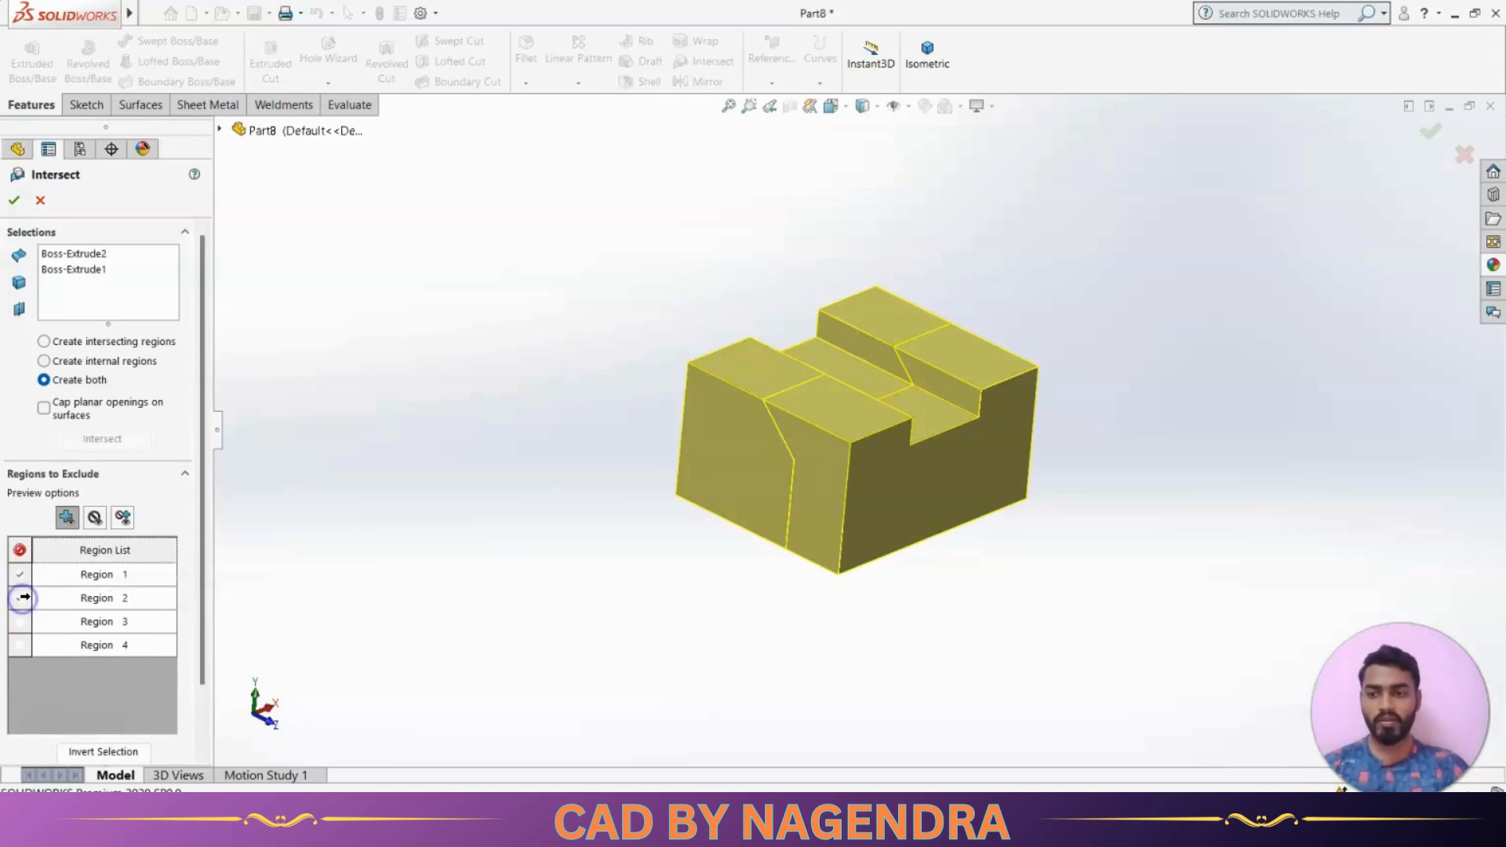
{"action": "left_click", "coordinate": [22, 617]}
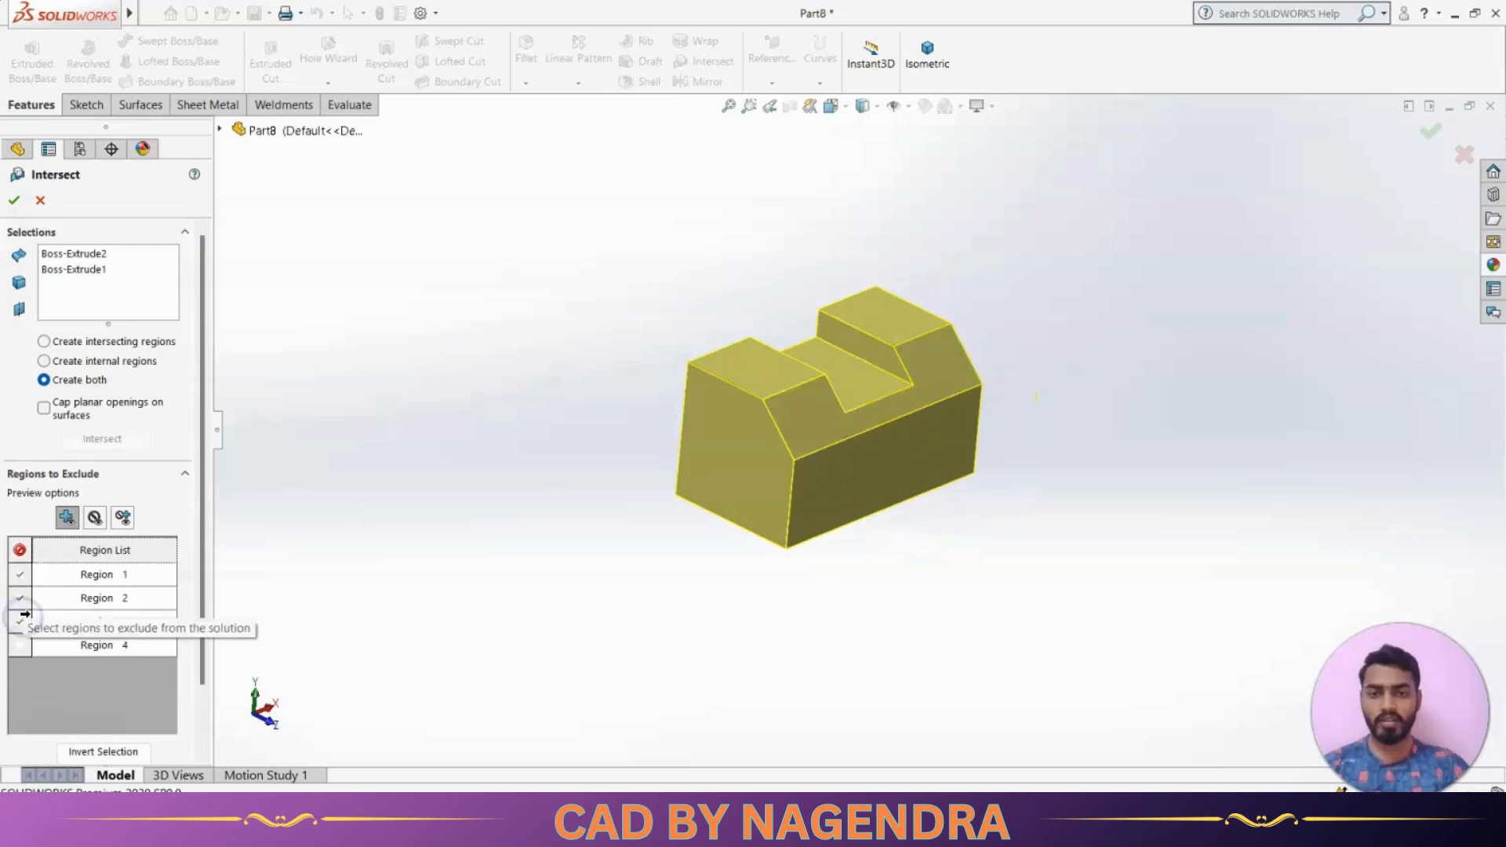
{"action": "left_click", "coordinate": [22, 617]}
{"action": "left_click", "coordinate": [22, 616]}
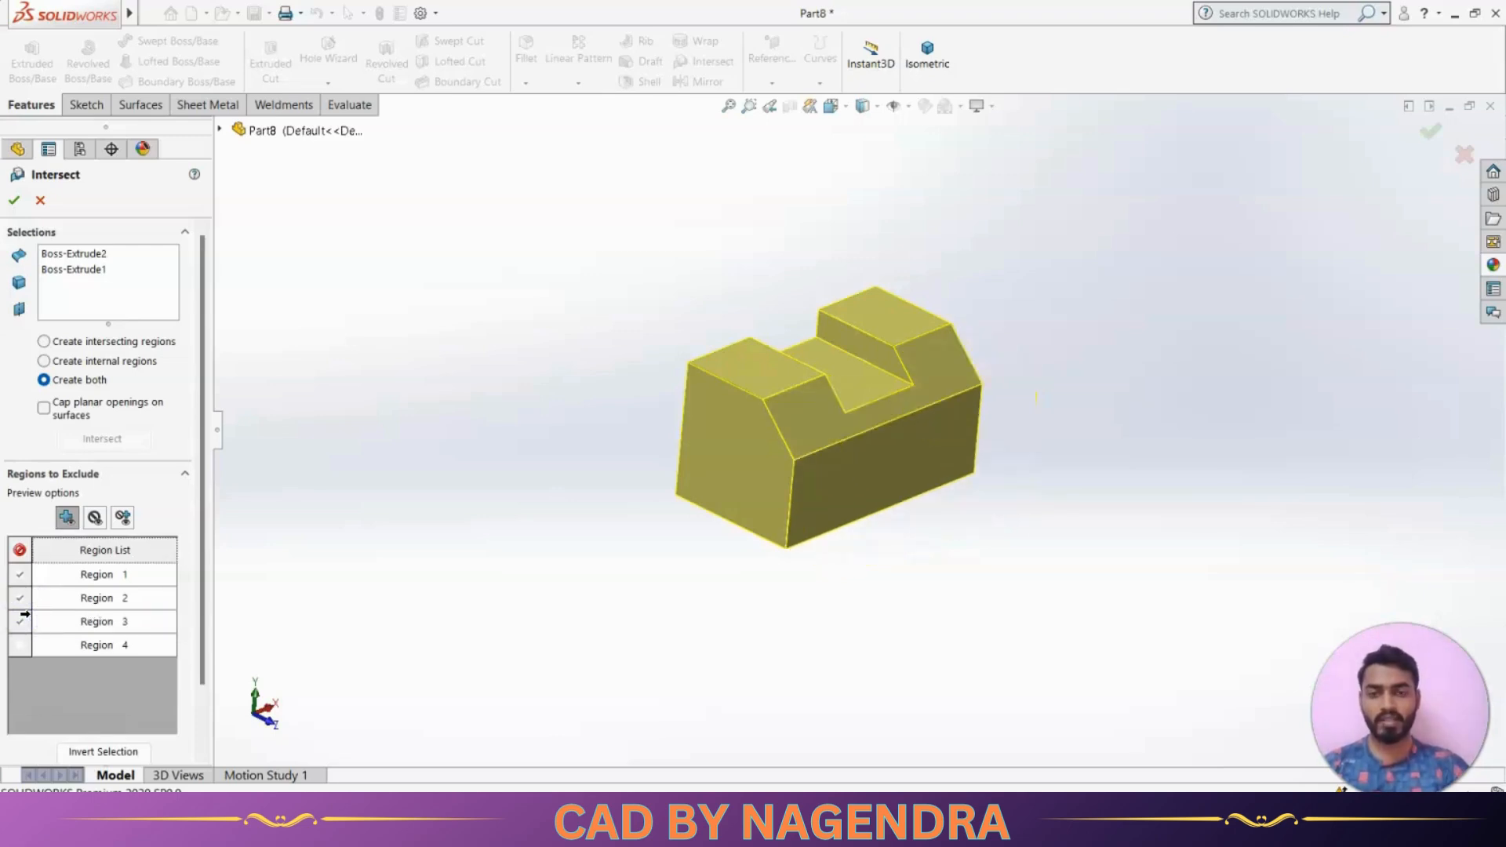
{"action": "left_click", "coordinate": [19, 645]}
{"action": "left_click", "coordinate": [20, 644]}
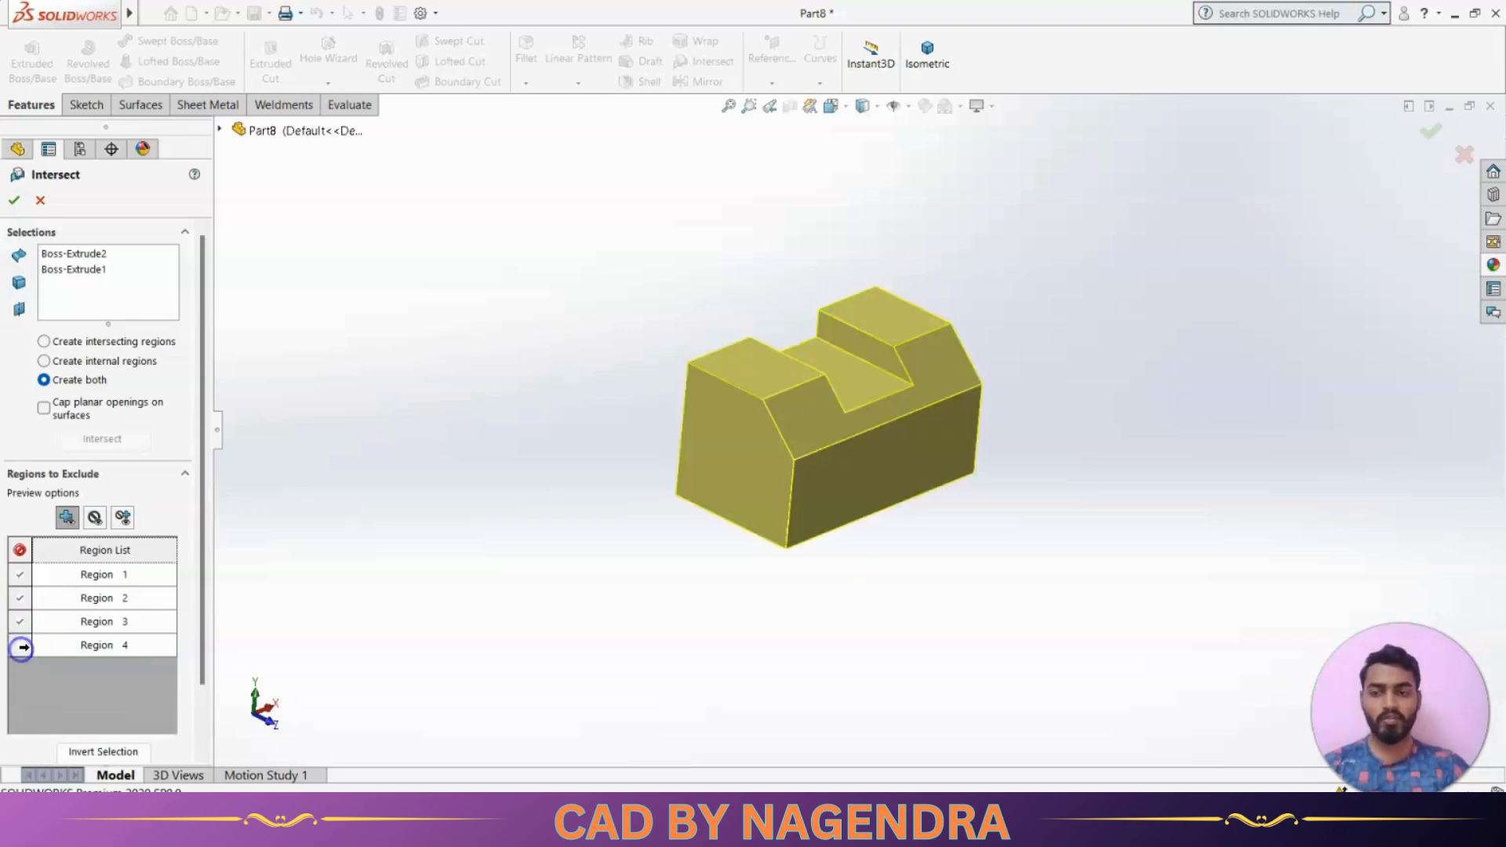
{"action": "left_click", "coordinate": [14, 201]}
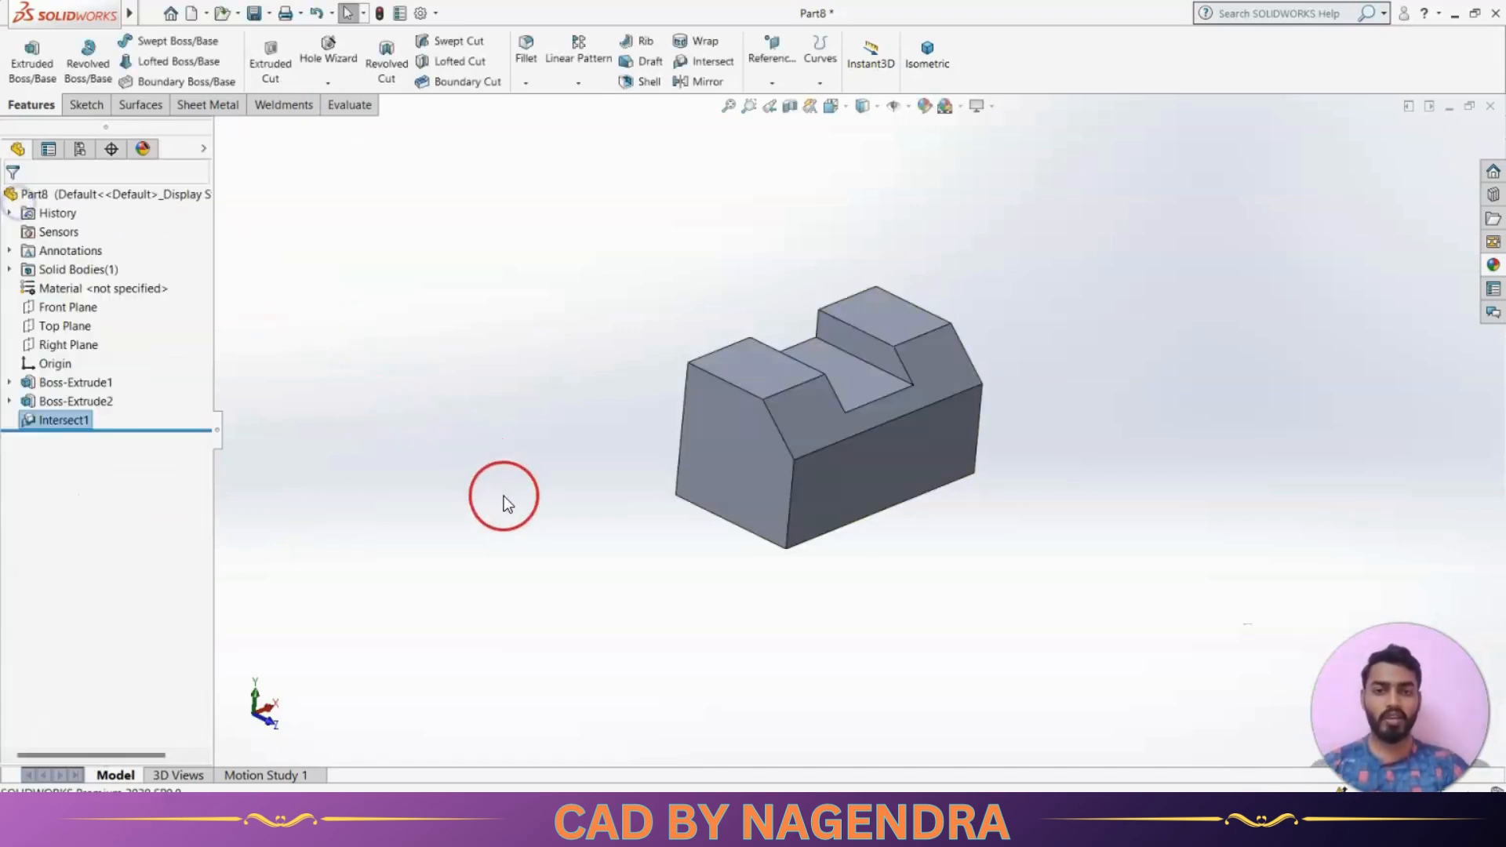
{"action": "middle_click_drag", "start_coordinate": [599, 614], "coordinate": [672, 533]}
{"action": "middle_click_drag", "start_coordinate": [1058, 521], "coordinate": [1001, 572]}
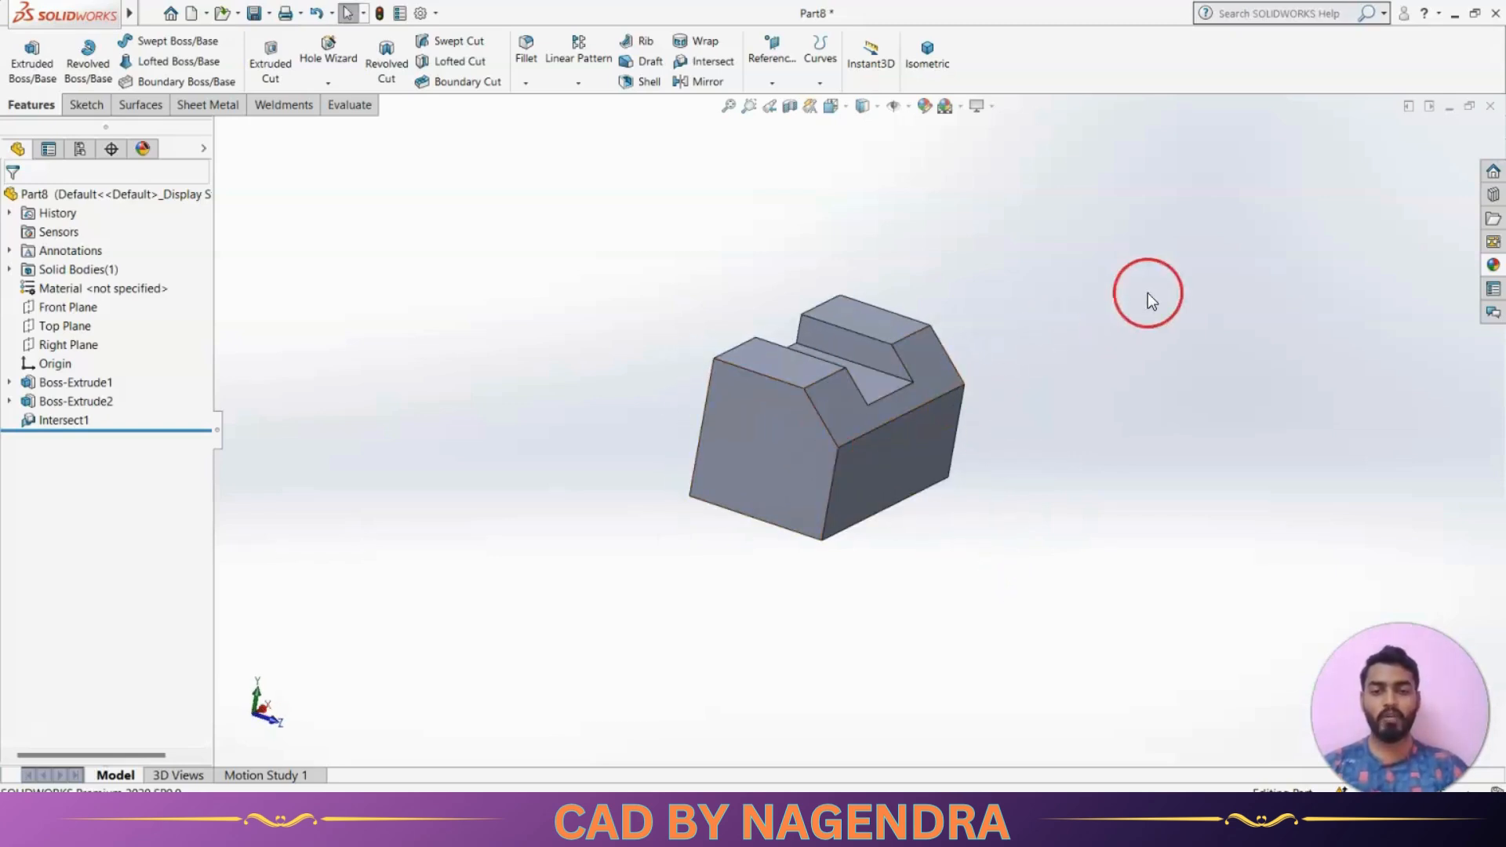
{"action": "middle_click_drag", "start_coordinate": [1034, 480], "coordinate": [1006, 304]}
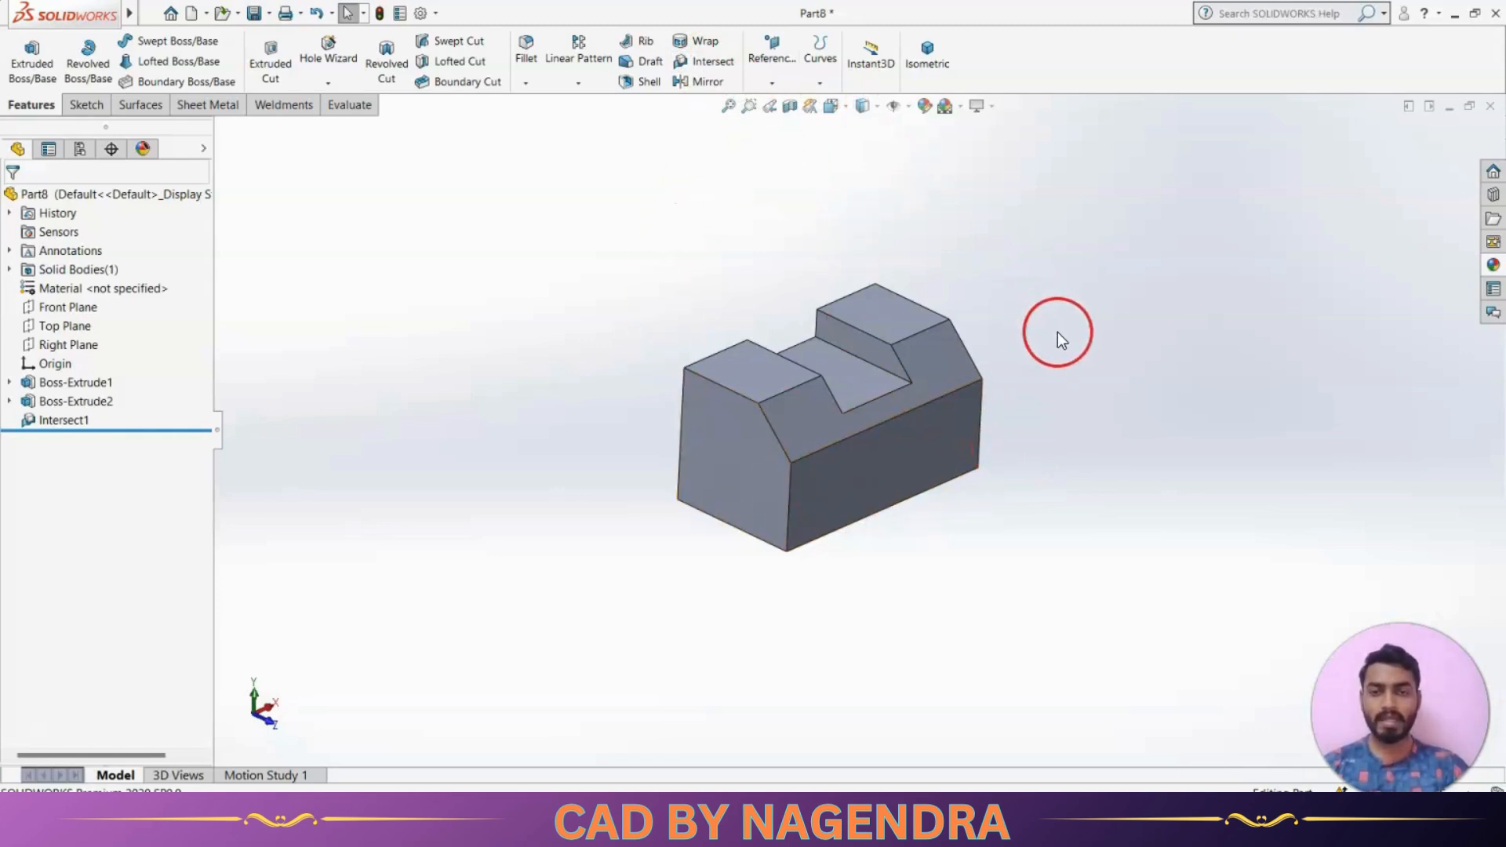
{"action": "left_click", "coordinate": [927, 53]}
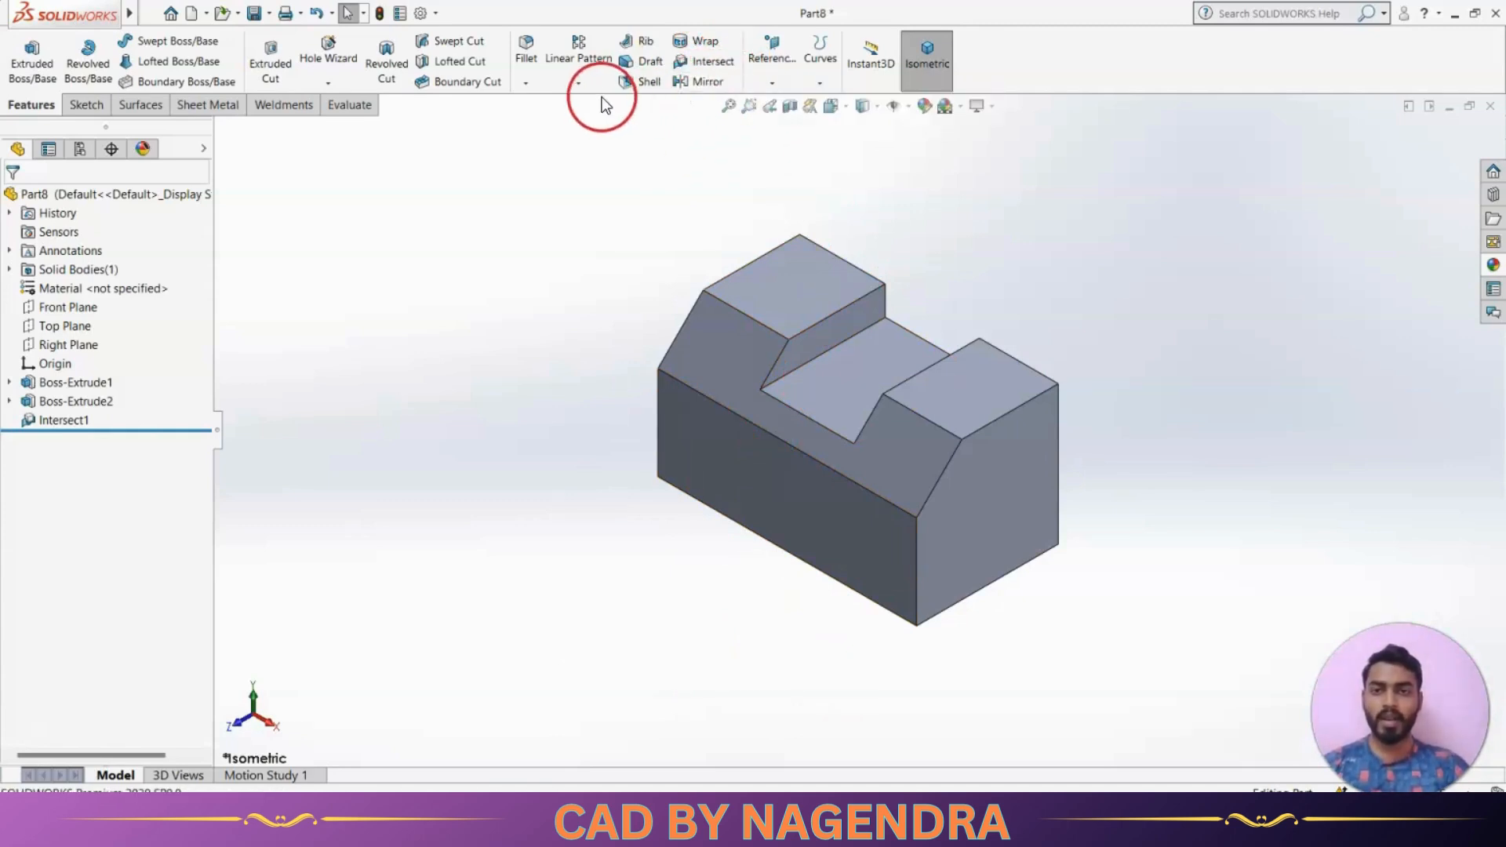
{"action": "left_click", "coordinate": [584, 84]}
{"action": "left_click", "coordinate": [547, 323]}
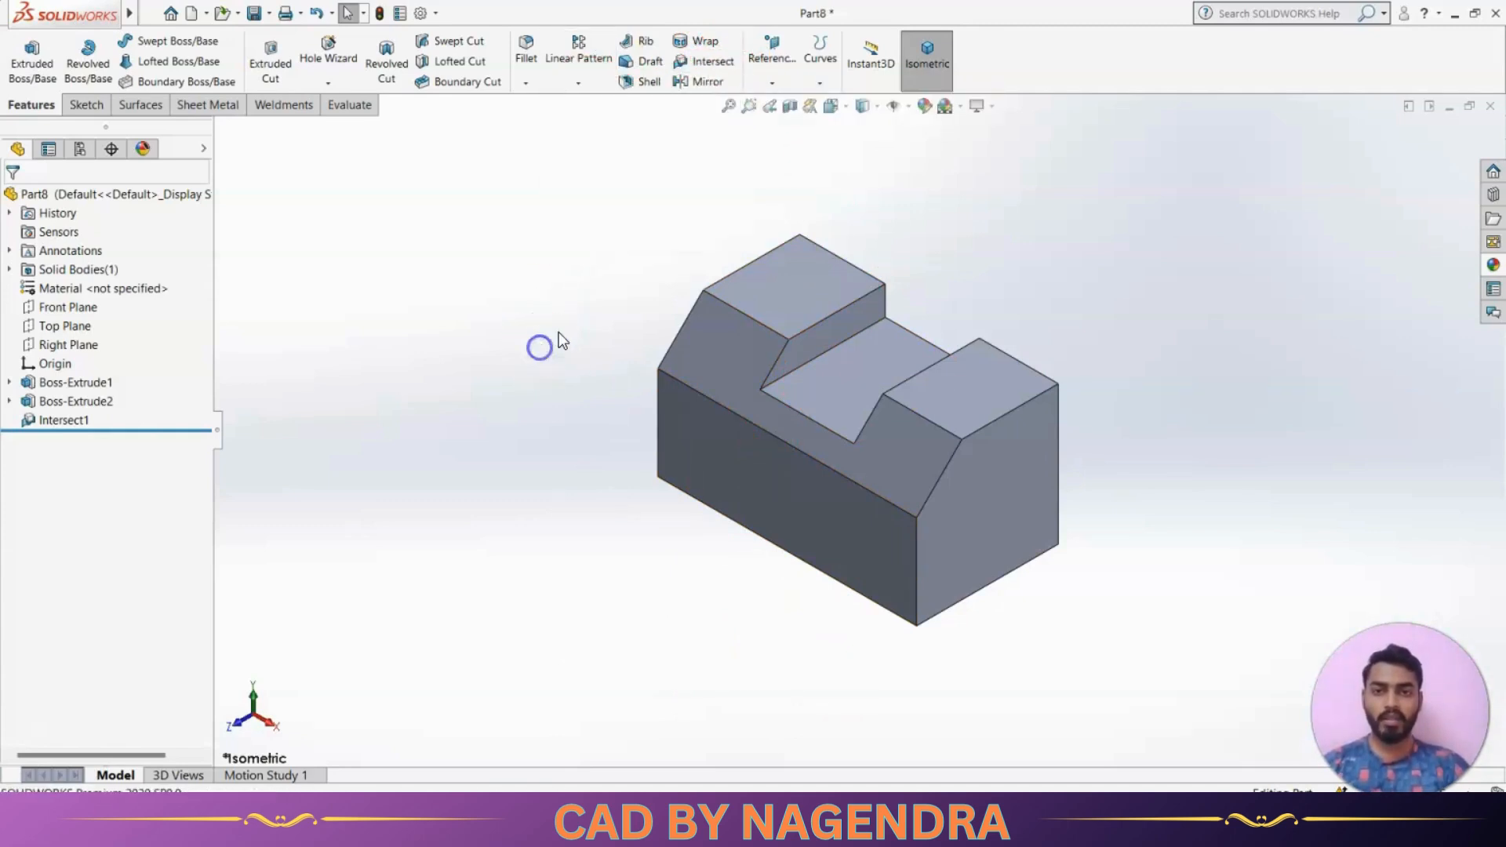
Review the reference Point methods Arc Center, Center of Face, Intersection and Projection, and leave the command without creating a point.
{"action": "left_click", "coordinate": [773, 83]}
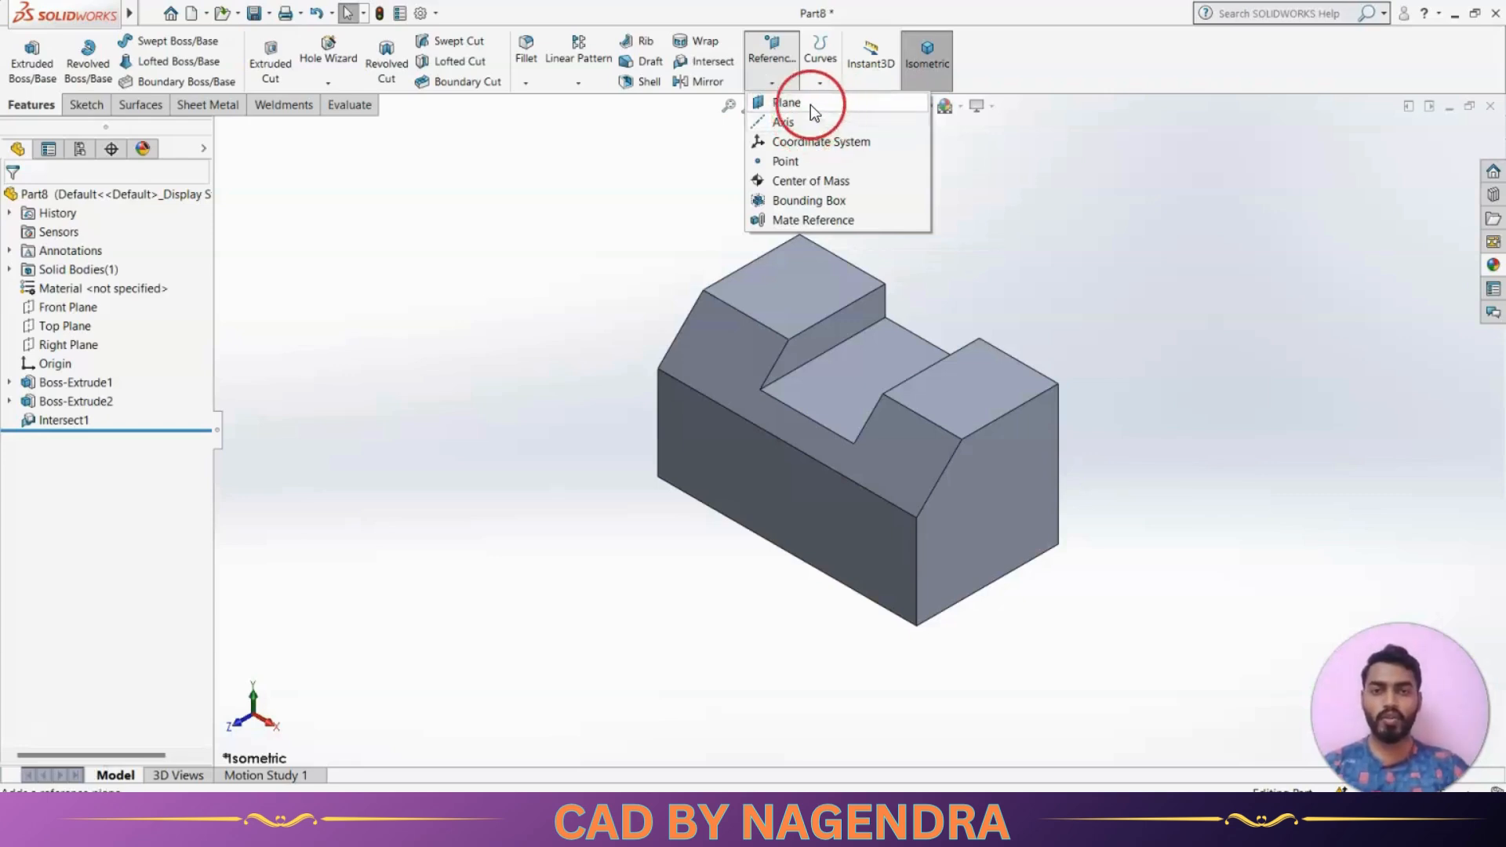
{"action": "left_click", "coordinate": [804, 160]}
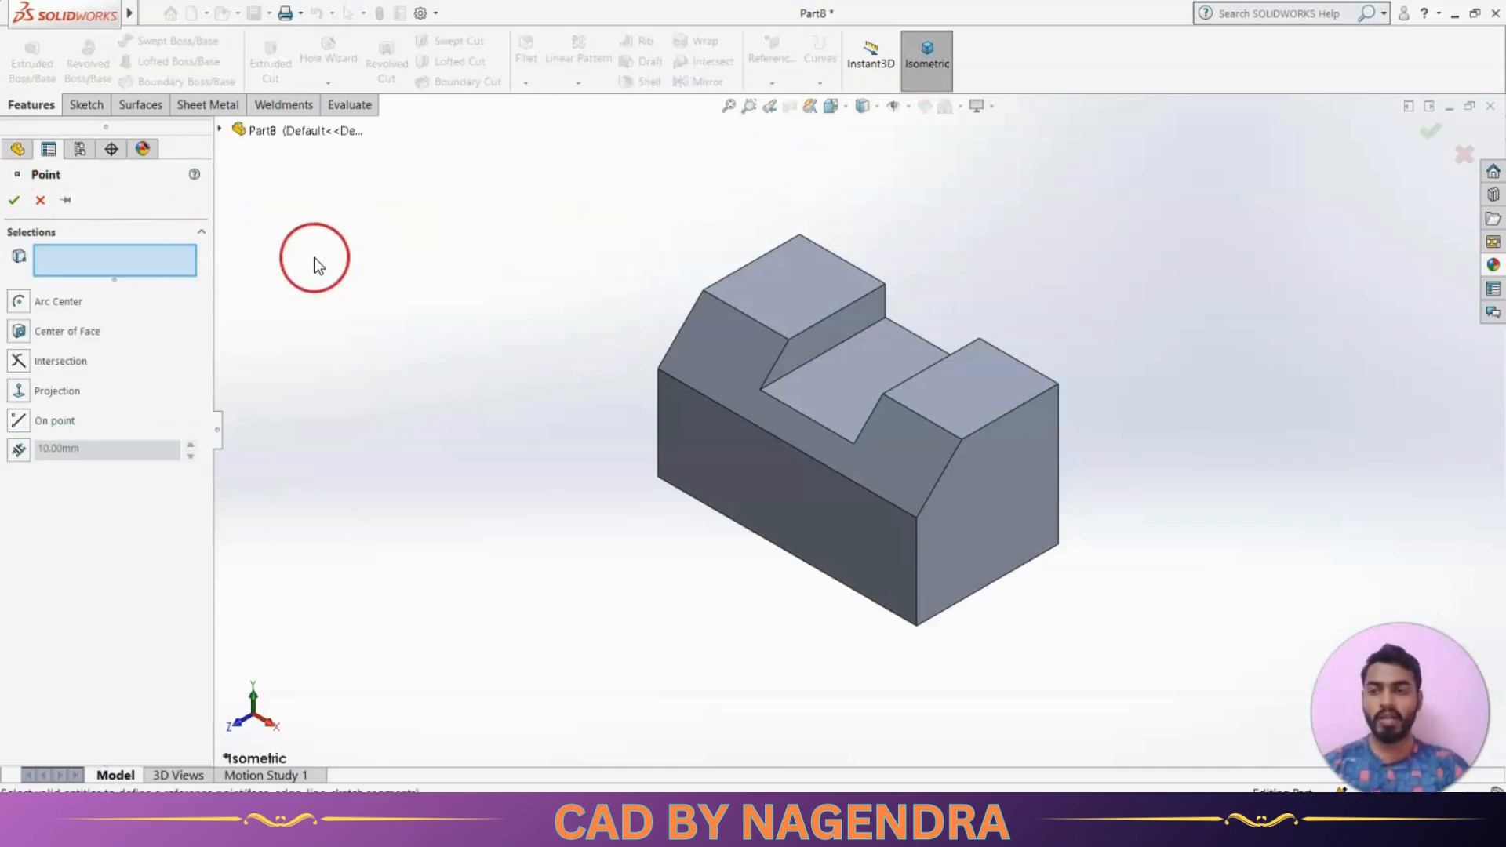
{"action": "left_click", "coordinate": [46, 304]}
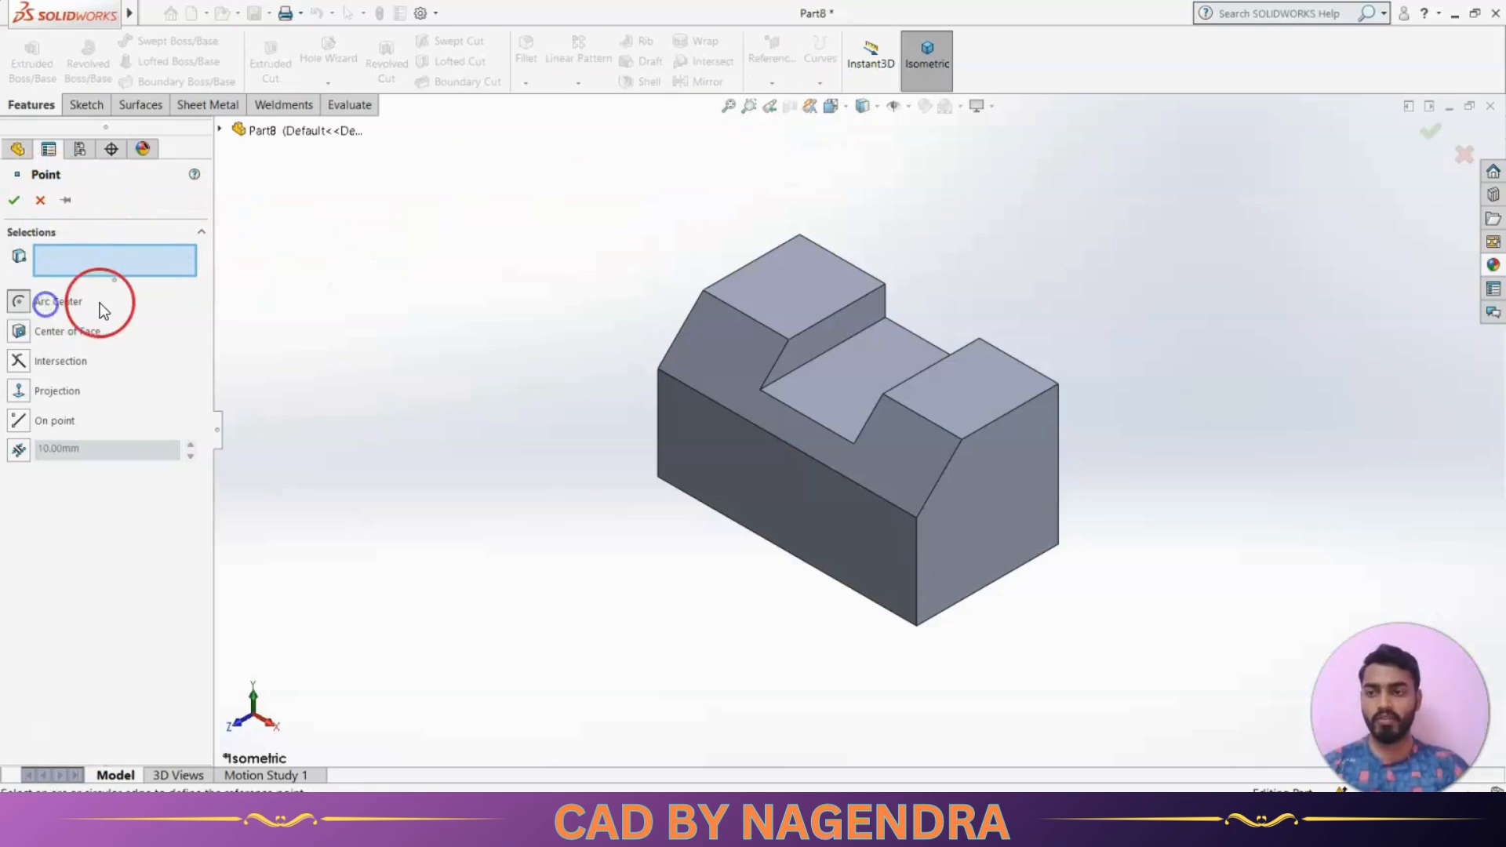
{"action": "left_click", "coordinate": [66, 331]}
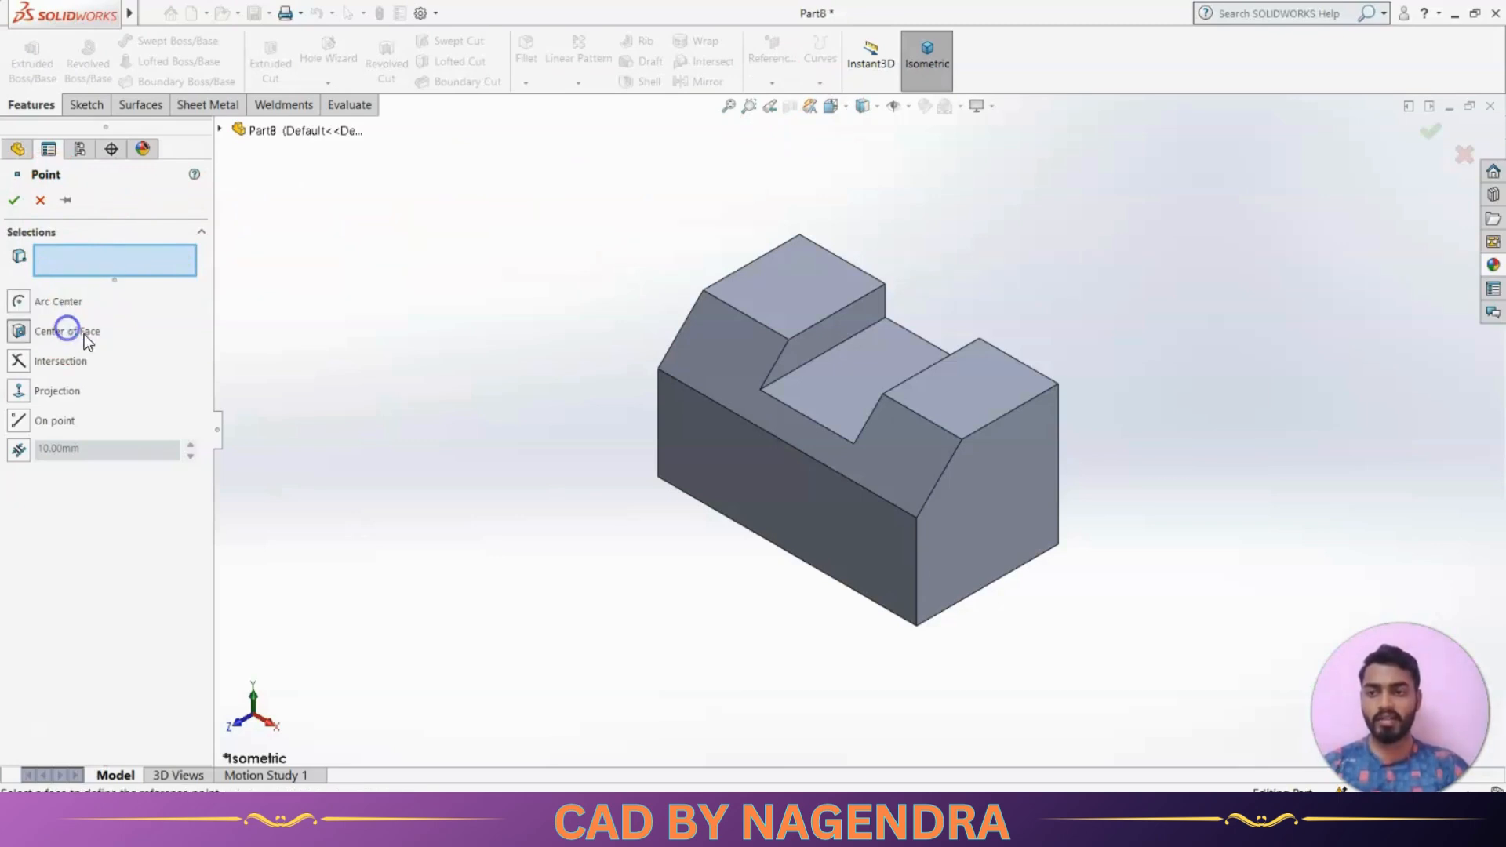
{"action": "left_click", "coordinate": [67, 365]}
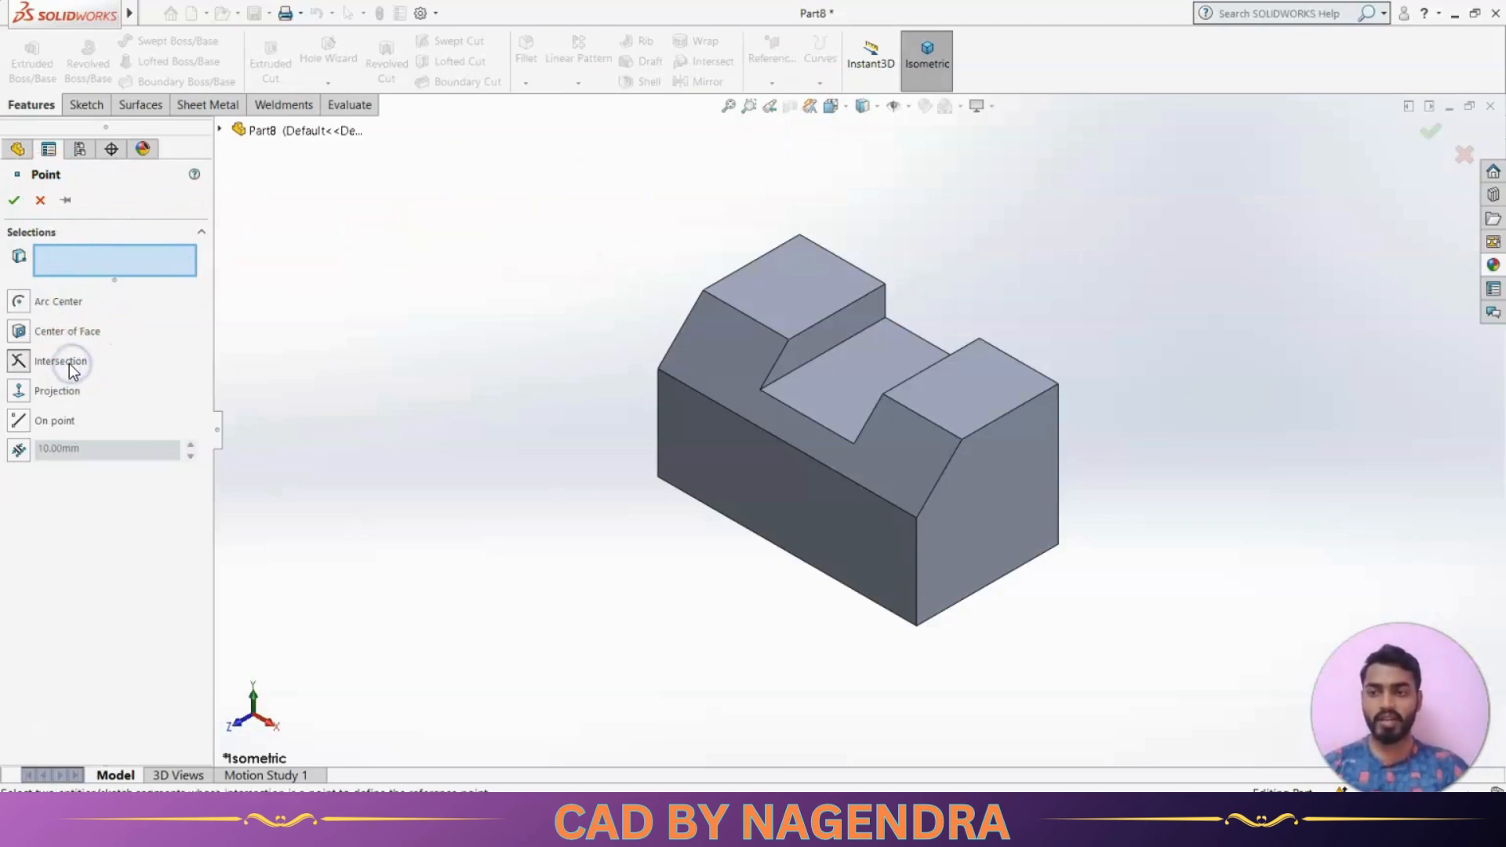
{"action": "left_click", "coordinate": [62, 389]}
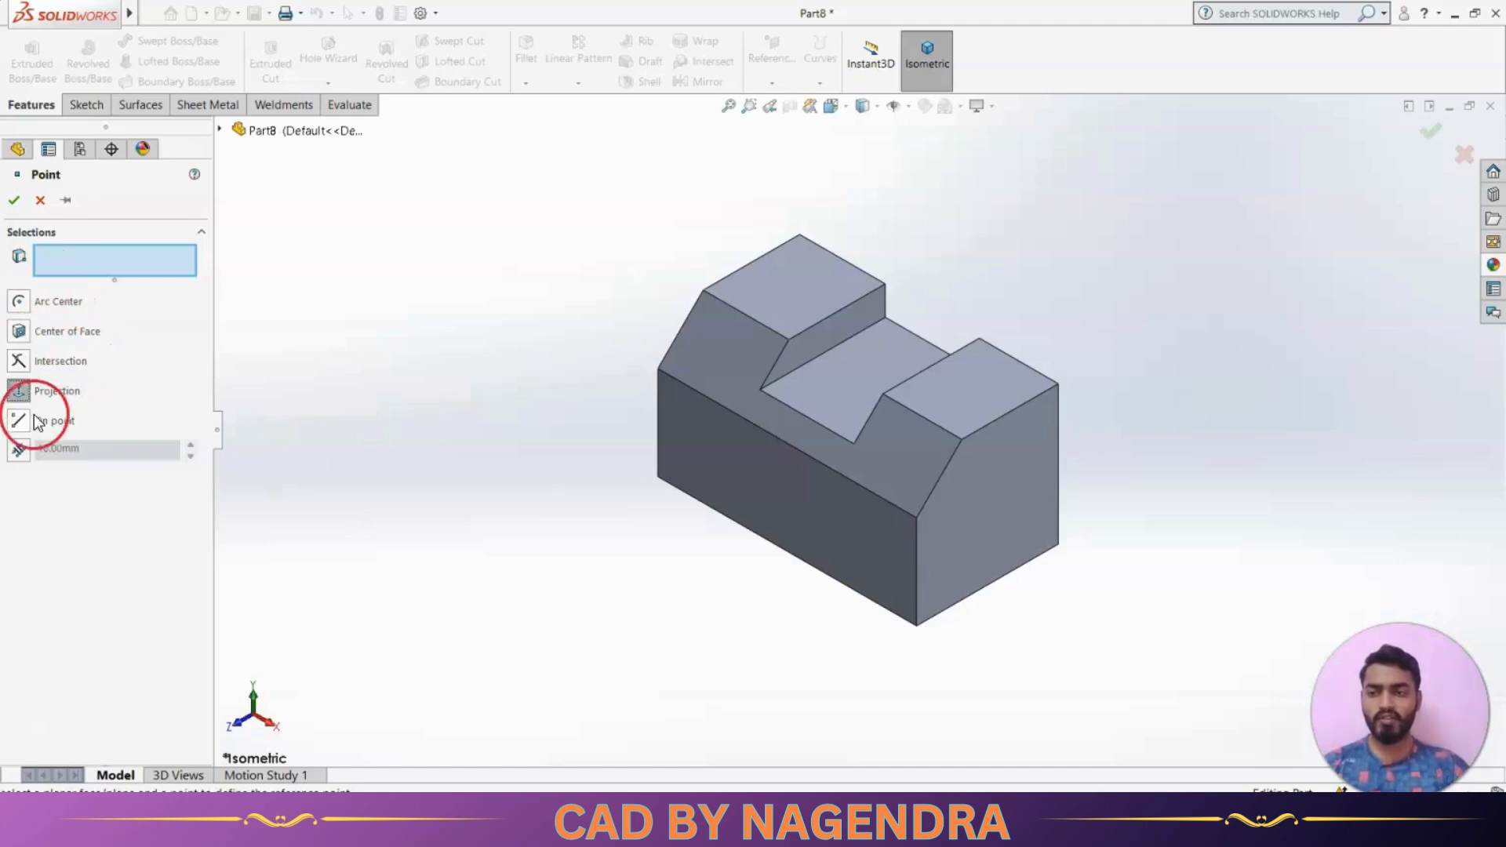
{"action": "left_click", "coordinate": [61, 304]}
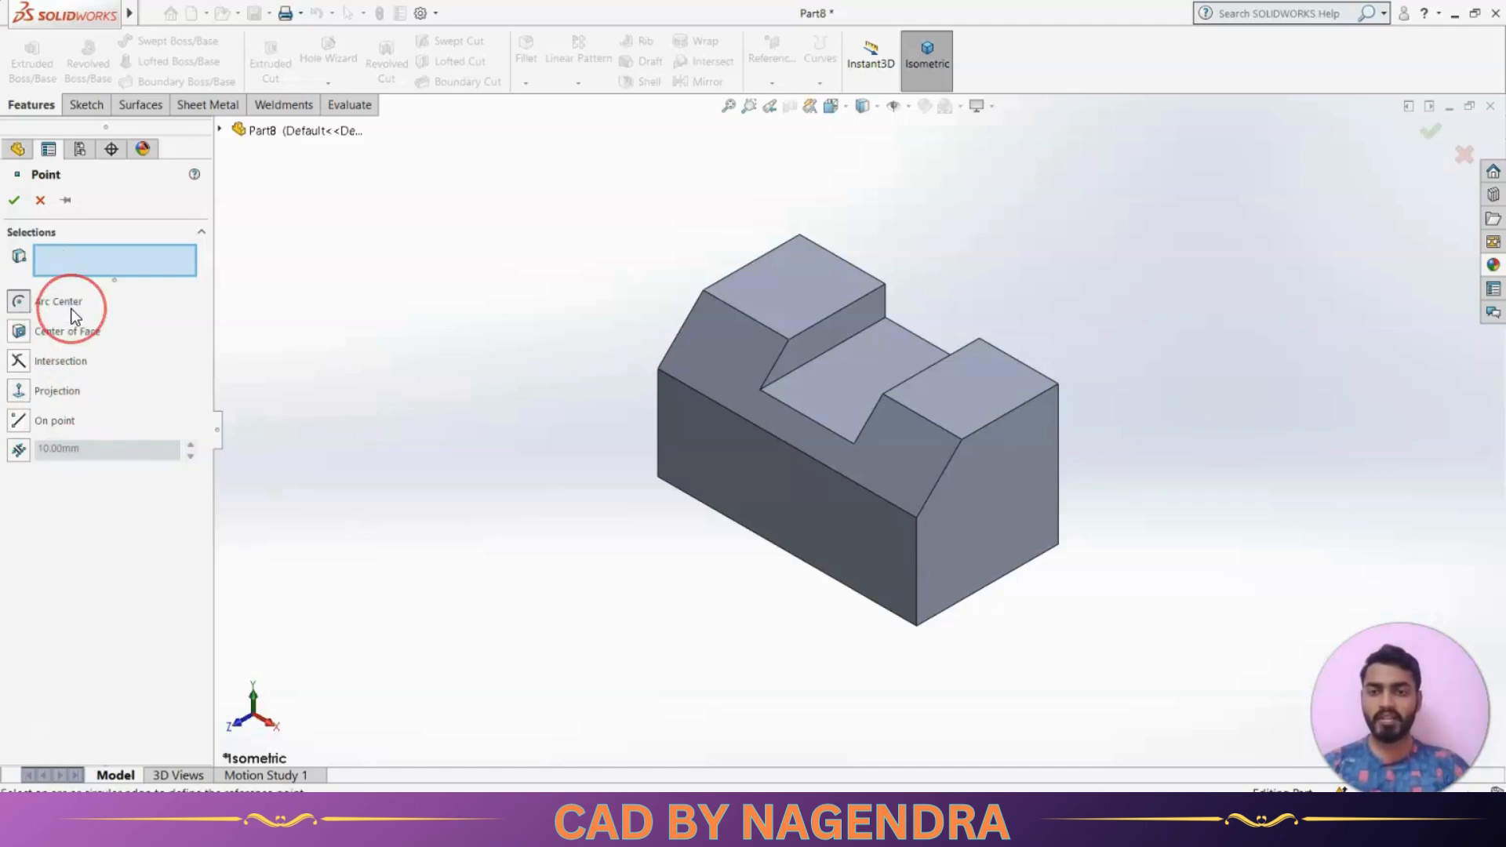
{"action": "middle_click_drag", "start_coordinate": [1051, 554], "coordinate": [1046, 463]}
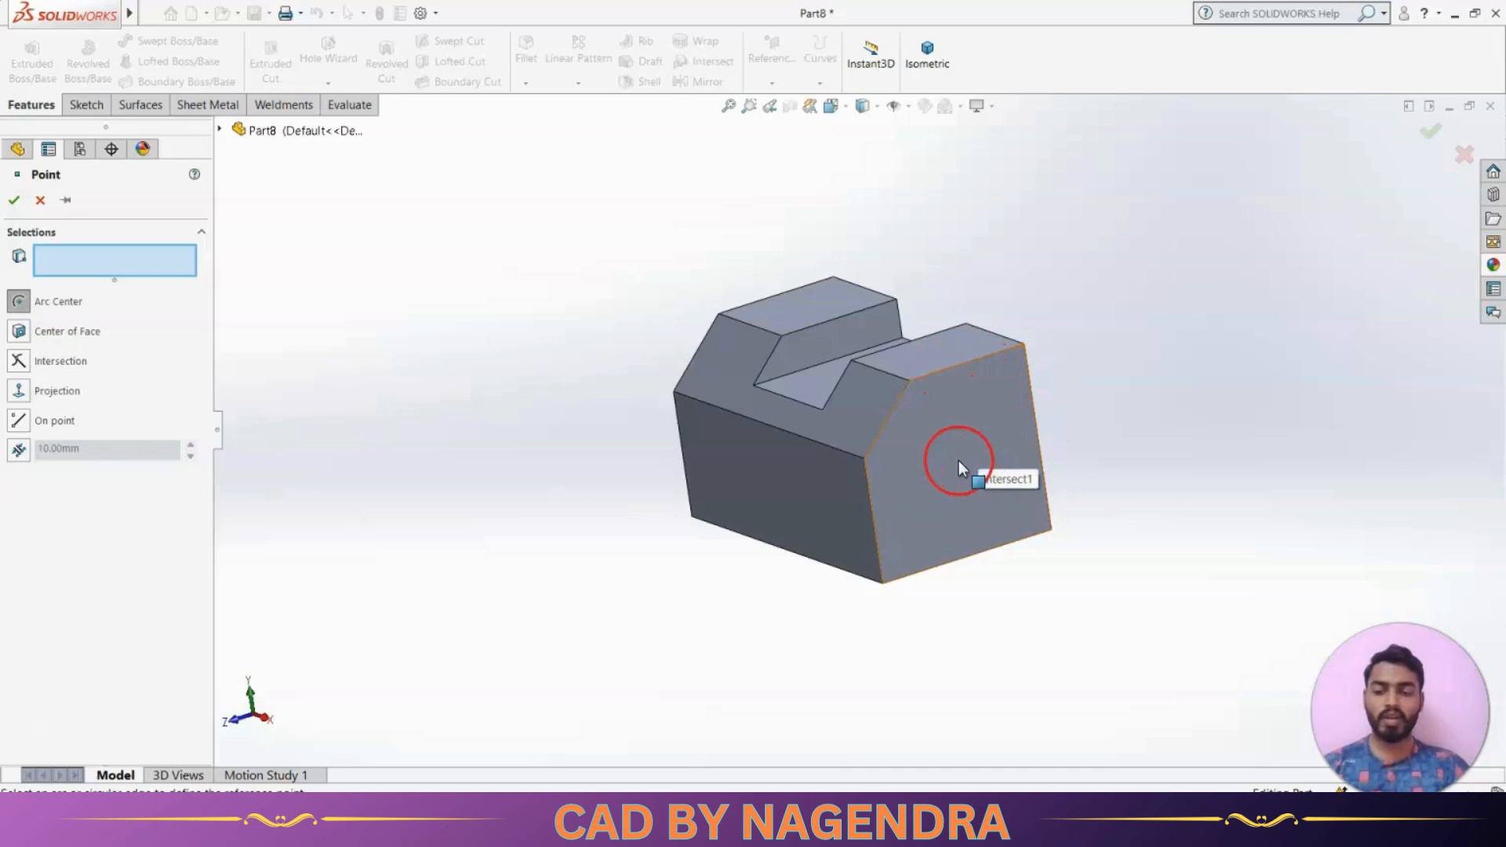
{"action": "key", "text": "Escape"}
Sketch a circle near the middle of the block's end face with the sloped corner and exit the sketch.
{"action": "left_click", "coordinate": [949, 493]}
{"action": "left_click", "coordinate": [1020, 450]}
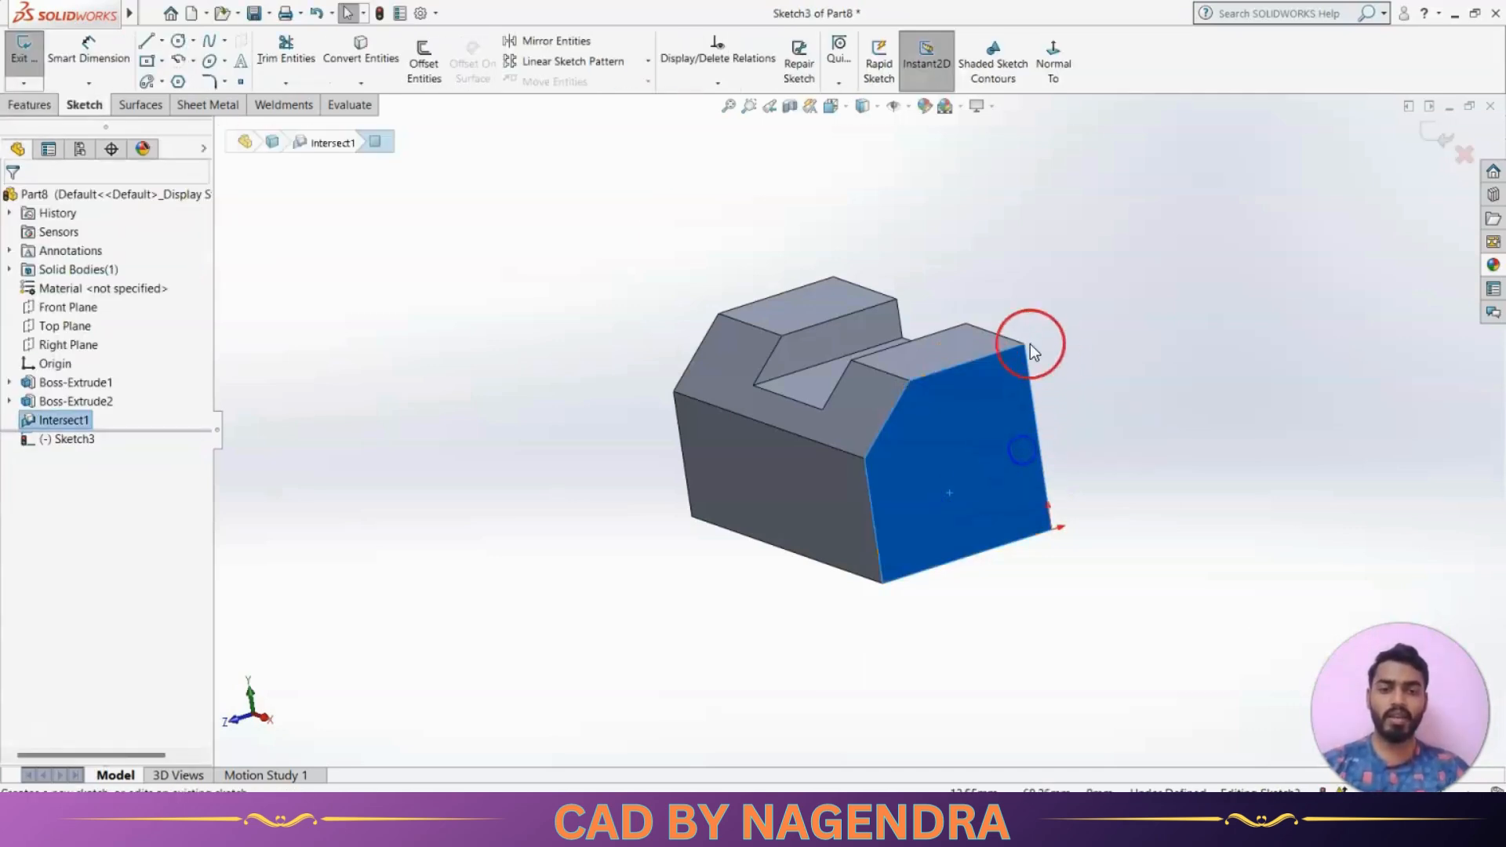
{"action": "left_click", "coordinate": [178, 40]}
{"action": "left_click", "coordinate": [959, 459]}
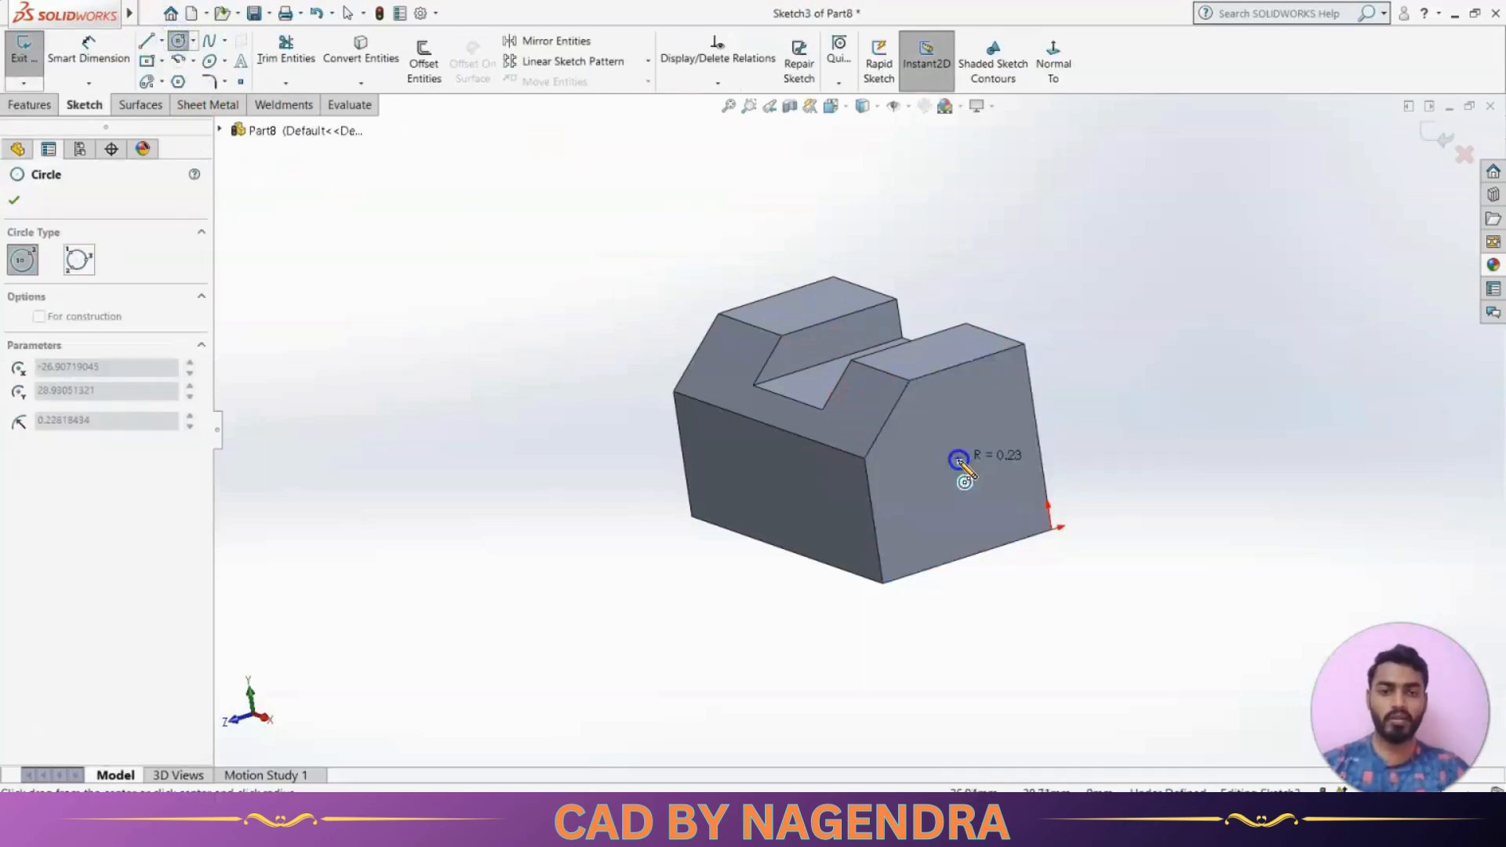
{"action": "left_click", "coordinate": [984, 497]}
{"action": "left_click", "coordinate": [1445, 135]}
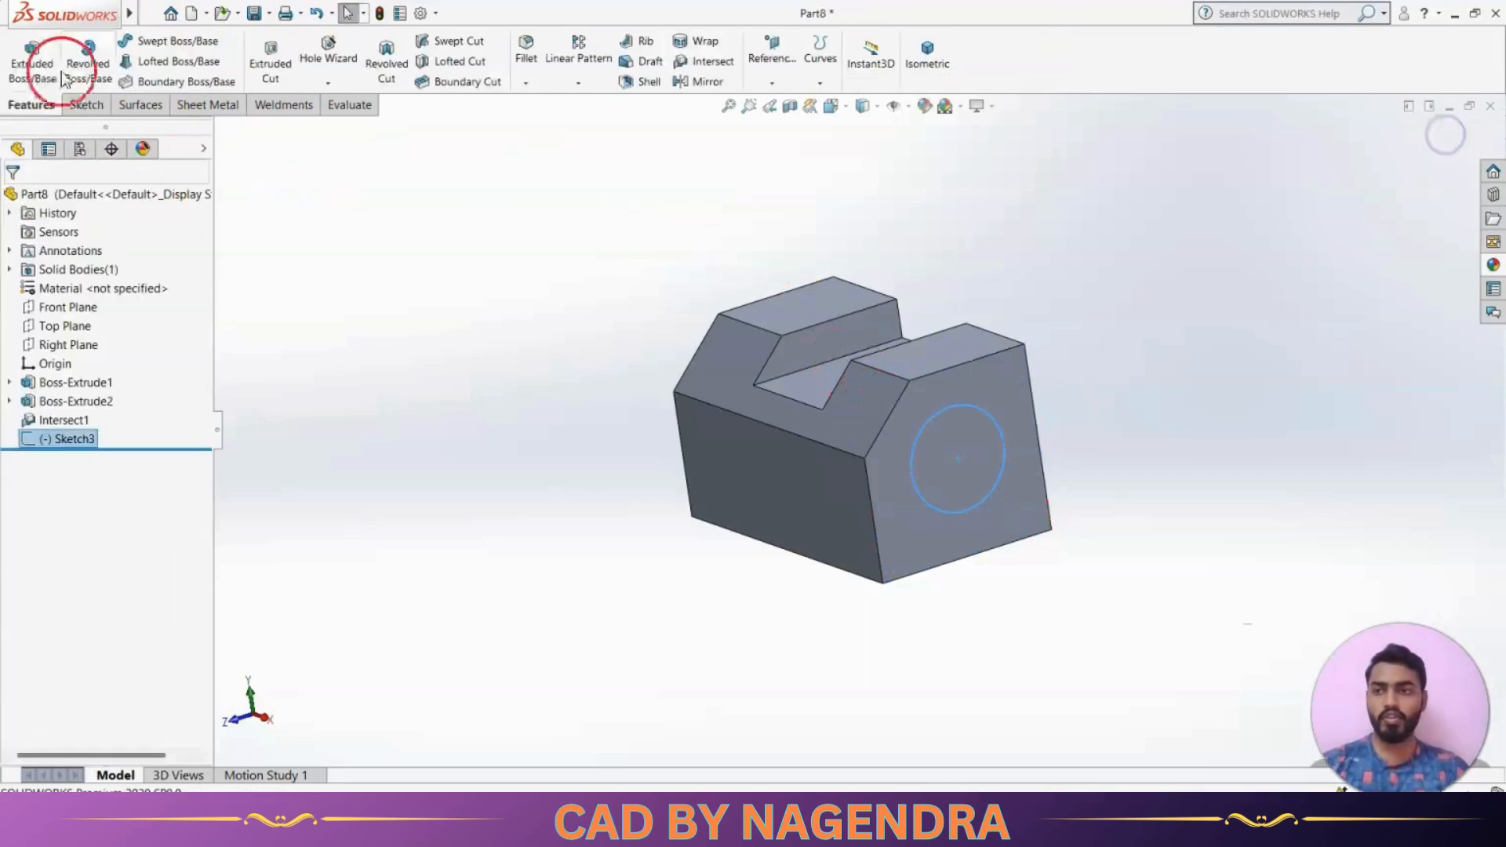
Extrude the circle on the block's end face 30 mm outward as a blind boss merged with the block.
{"action": "left_click", "coordinate": [59, 72]}
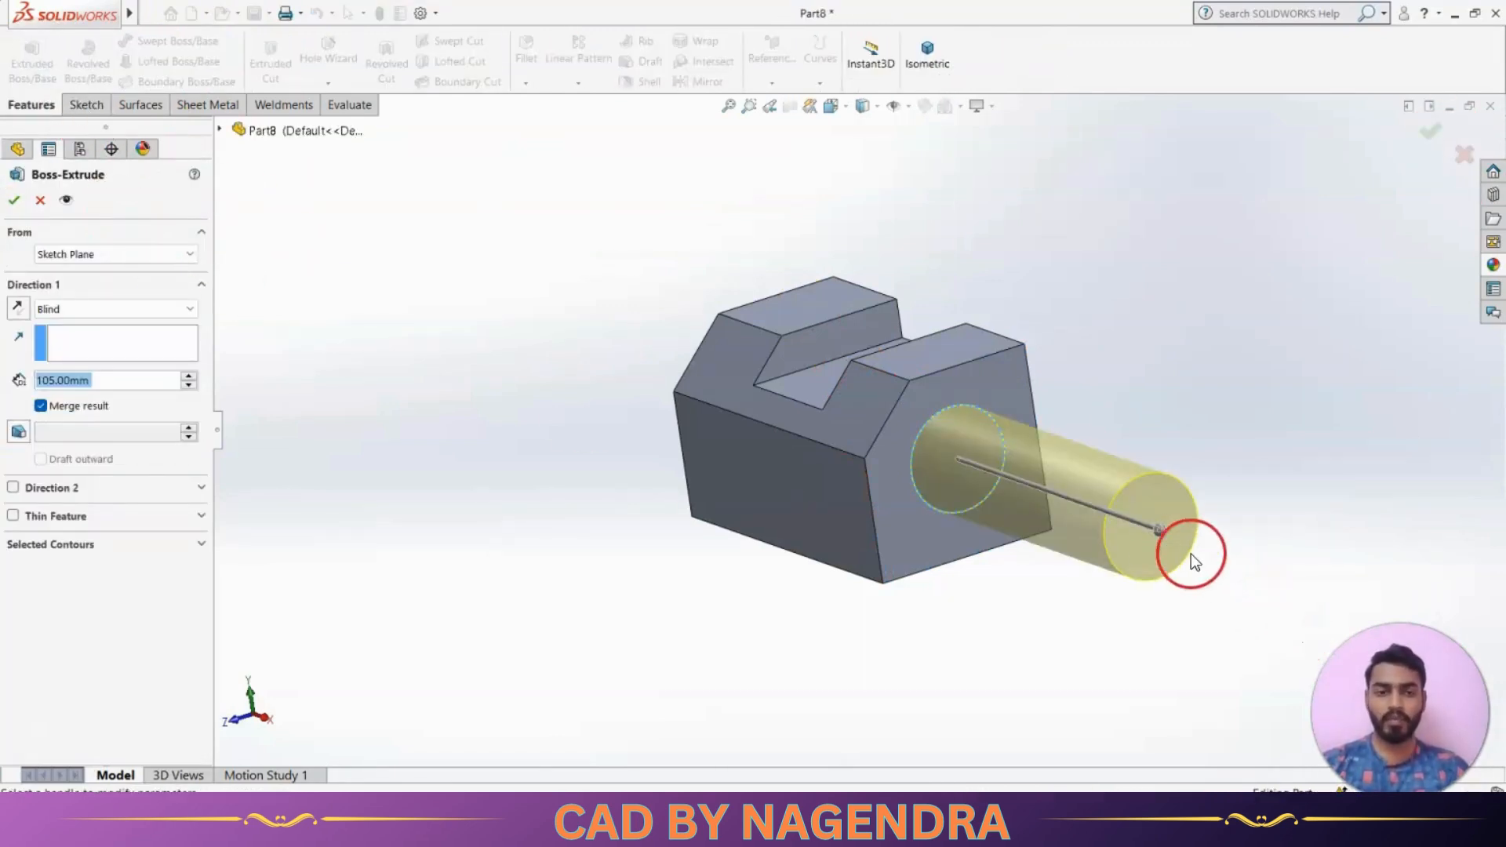
{"action": "left_click_drag", "start_coordinate": [1141, 530], "coordinate": [1012, 483]}
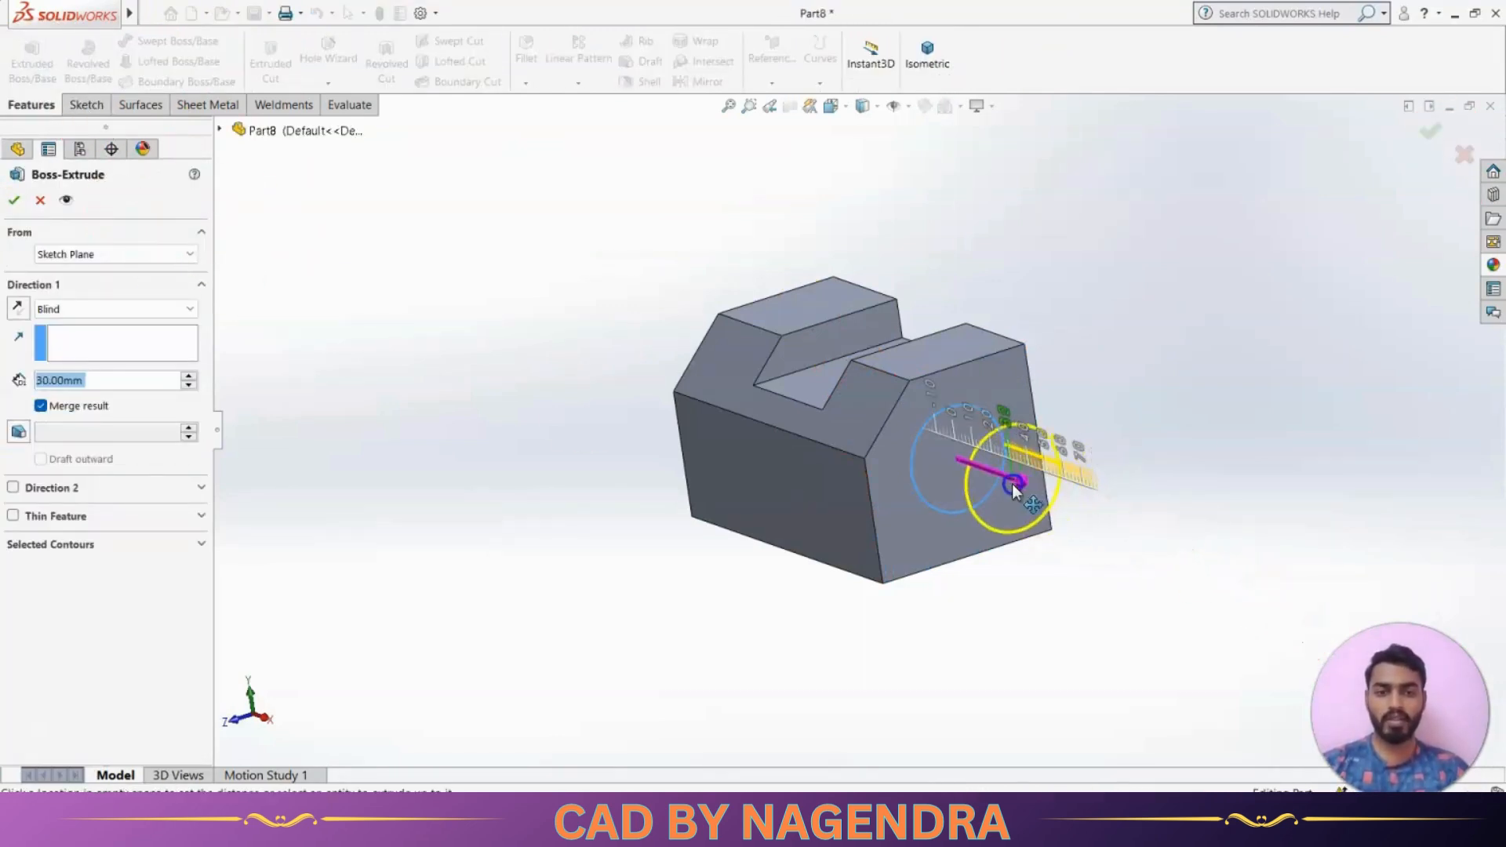
{"action": "left_click", "coordinate": [14, 200]}
{"action": "left_click", "coordinate": [453, 379]}
{"action": "middle_click_drag", "start_coordinate": [1170, 701], "coordinate": [1169, 661]}
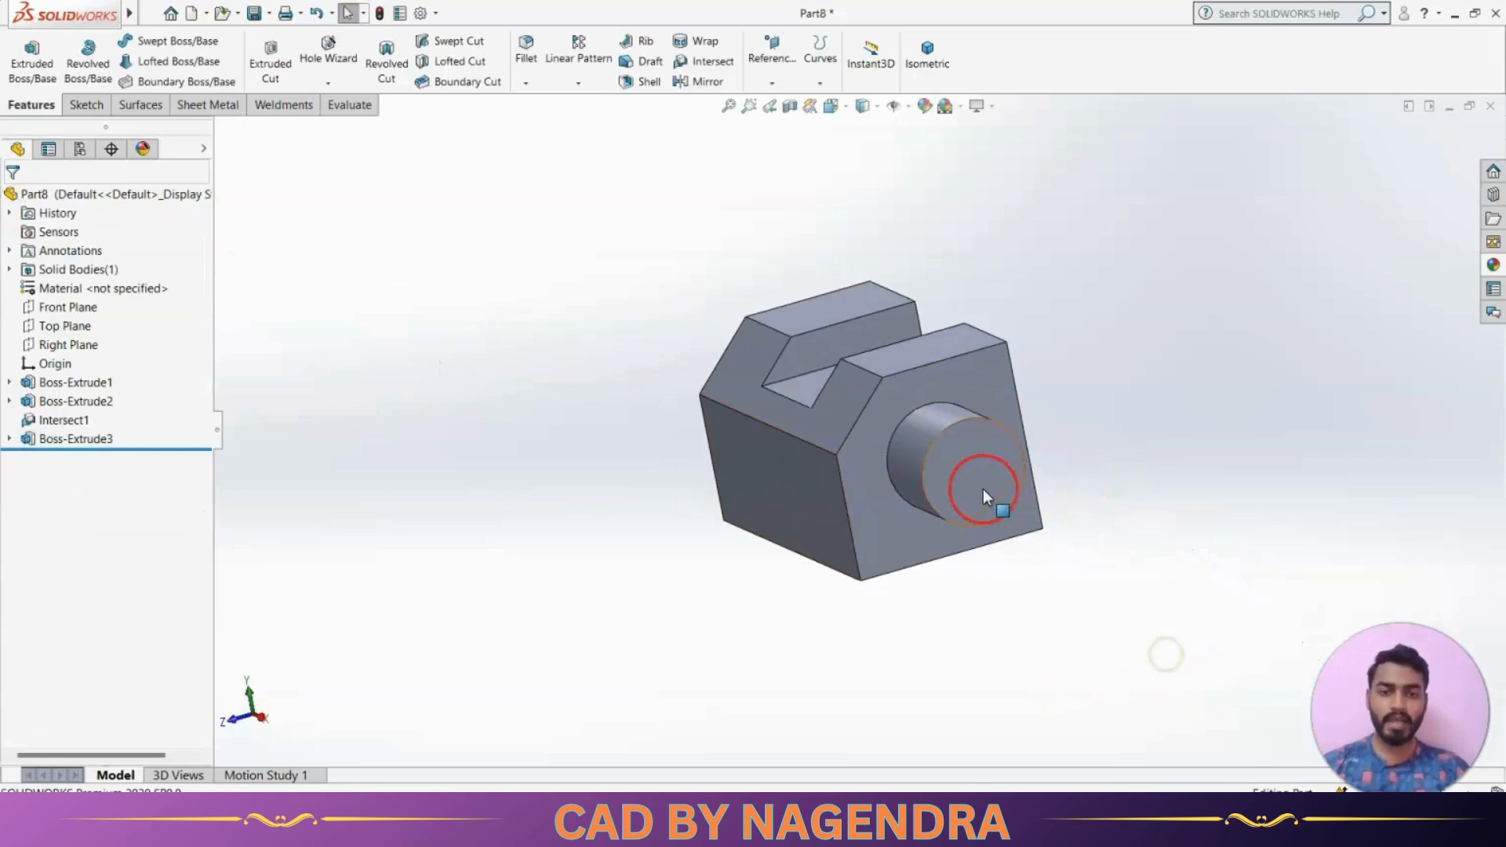
Create a reference point with the Arc Center method on the circular outer edge of the cylindrical boss.
{"action": "left_click", "coordinate": [783, 84]}
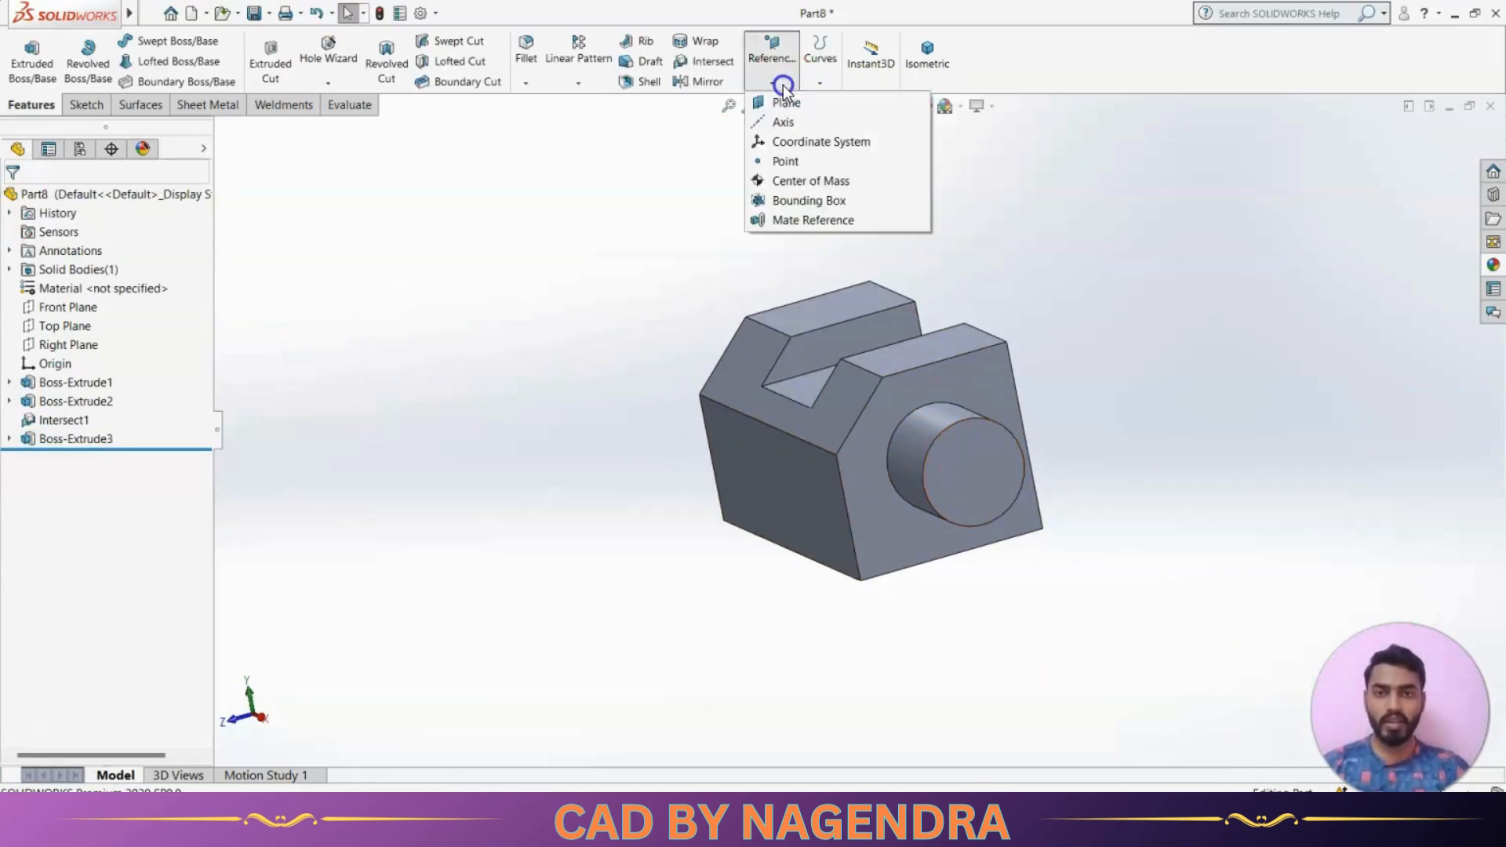
{"action": "left_click", "coordinate": [790, 160]}
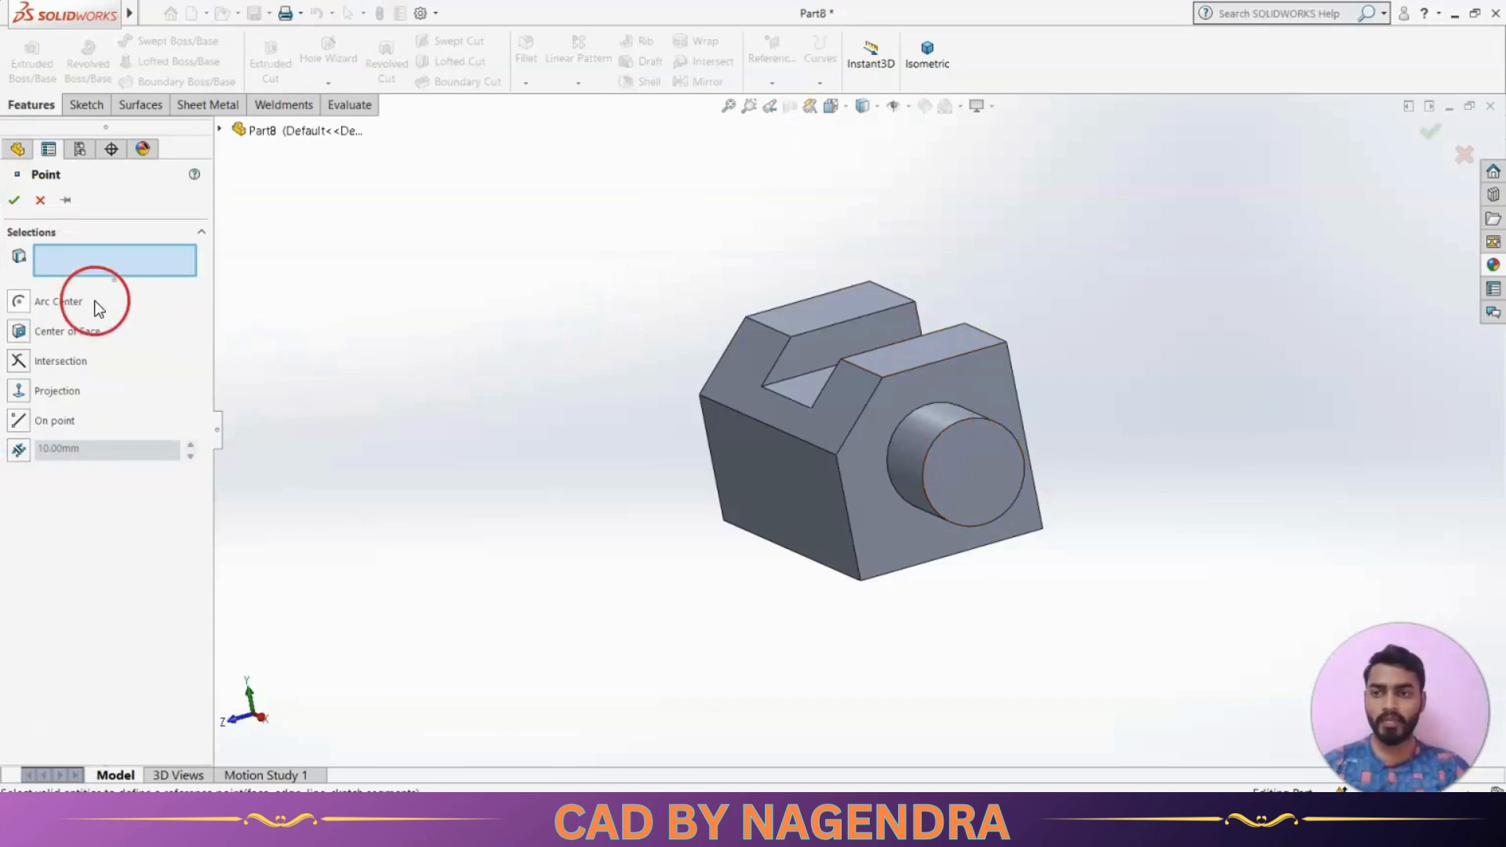
{"action": "left_click", "coordinate": [63, 301]}
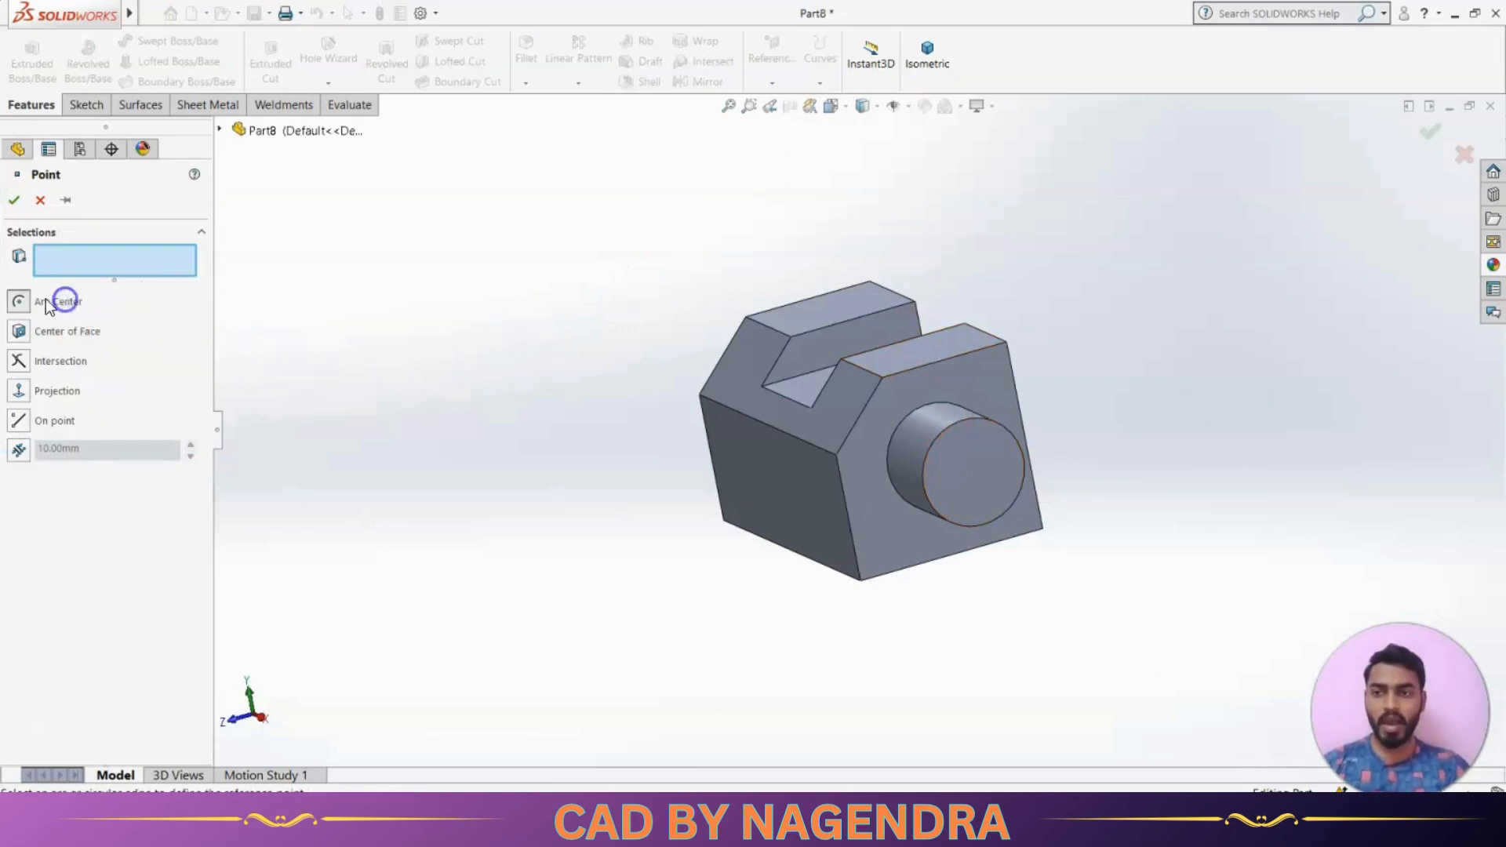
{"action": "left_click", "coordinate": [999, 426]}
{"action": "left_click", "coordinate": [14, 200]}
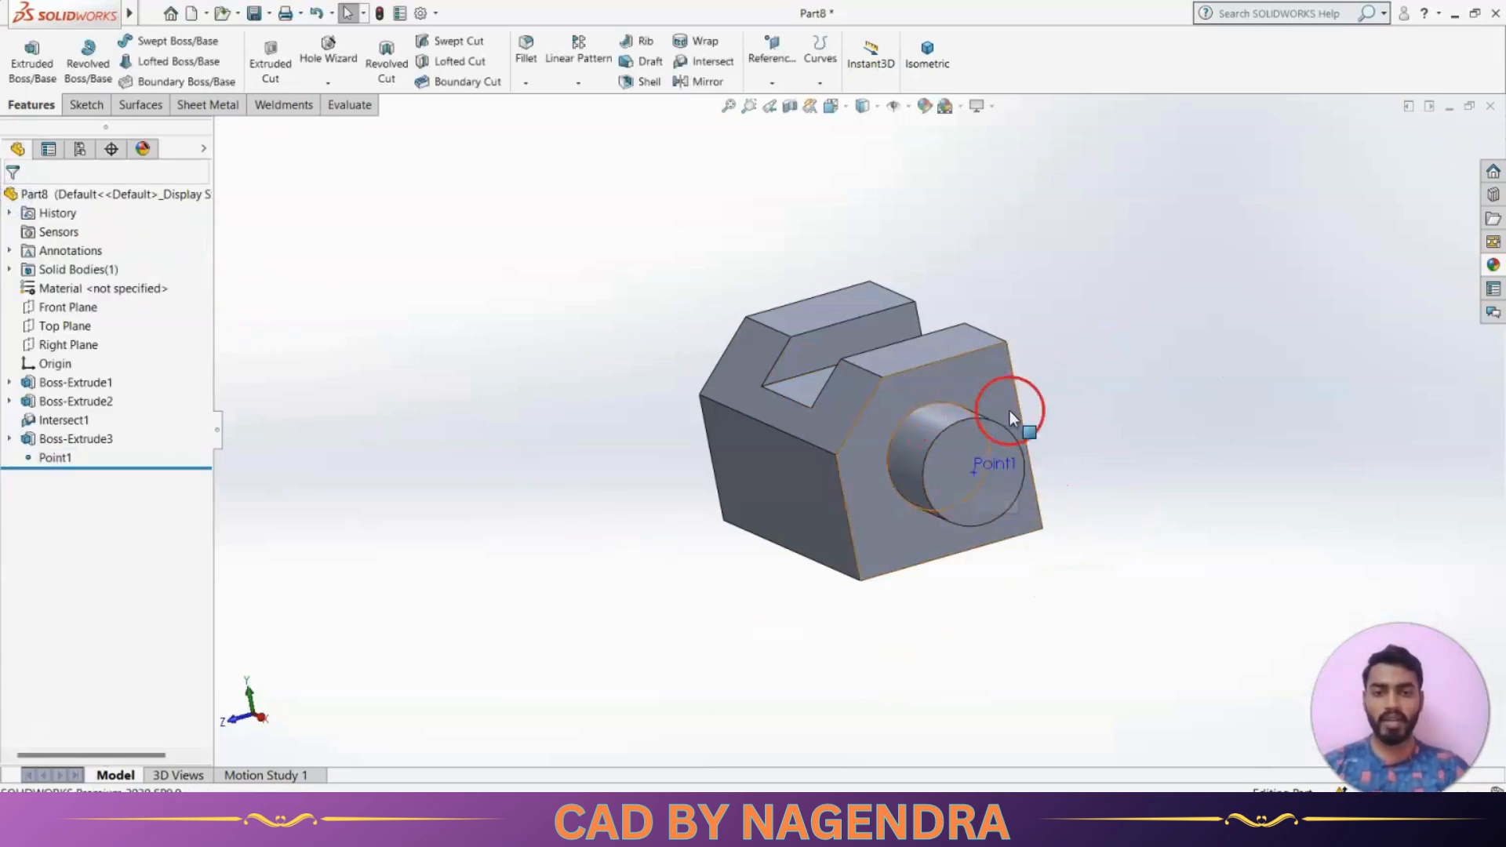
Create a reference point with the Center of Face method on the block's underside face.
{"action": "left_click", "coordinate": [772, 83]}
{"action": "left_click", "coordinate": [783, 163]}
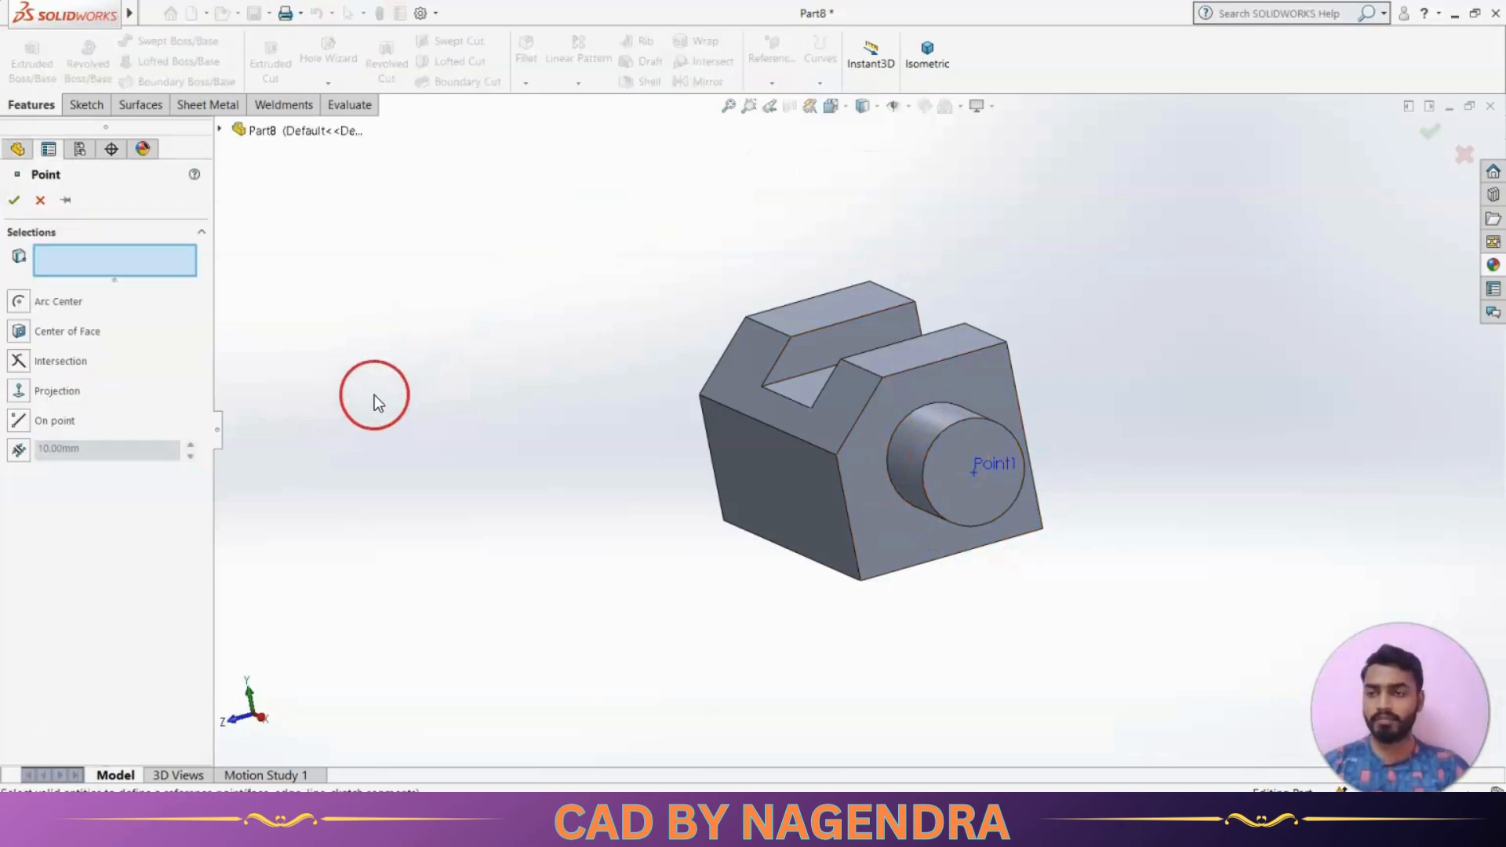
{"action": "middle_click_drag", "start_coordinate": [242, 397], "coordinate": [487, 531]}
{"action": "left_click", "coordinate": [830, 511]}
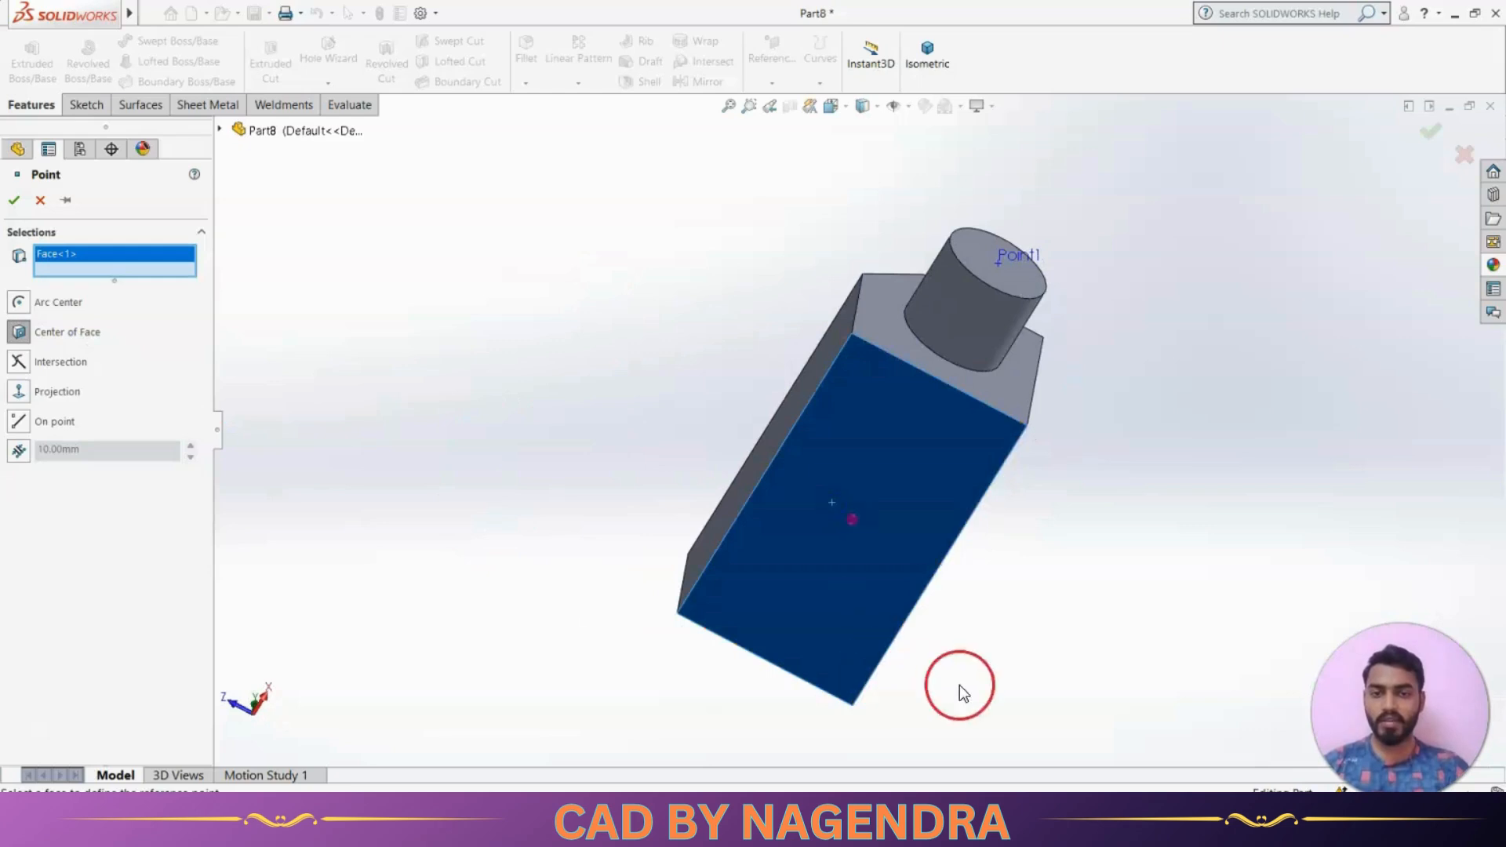
{"action": "left_click", "coordinate": [15, 200]}
{"action": "middle_click_drag", "start_coordinate": [557, 662], "coordinate": [656, 513]}
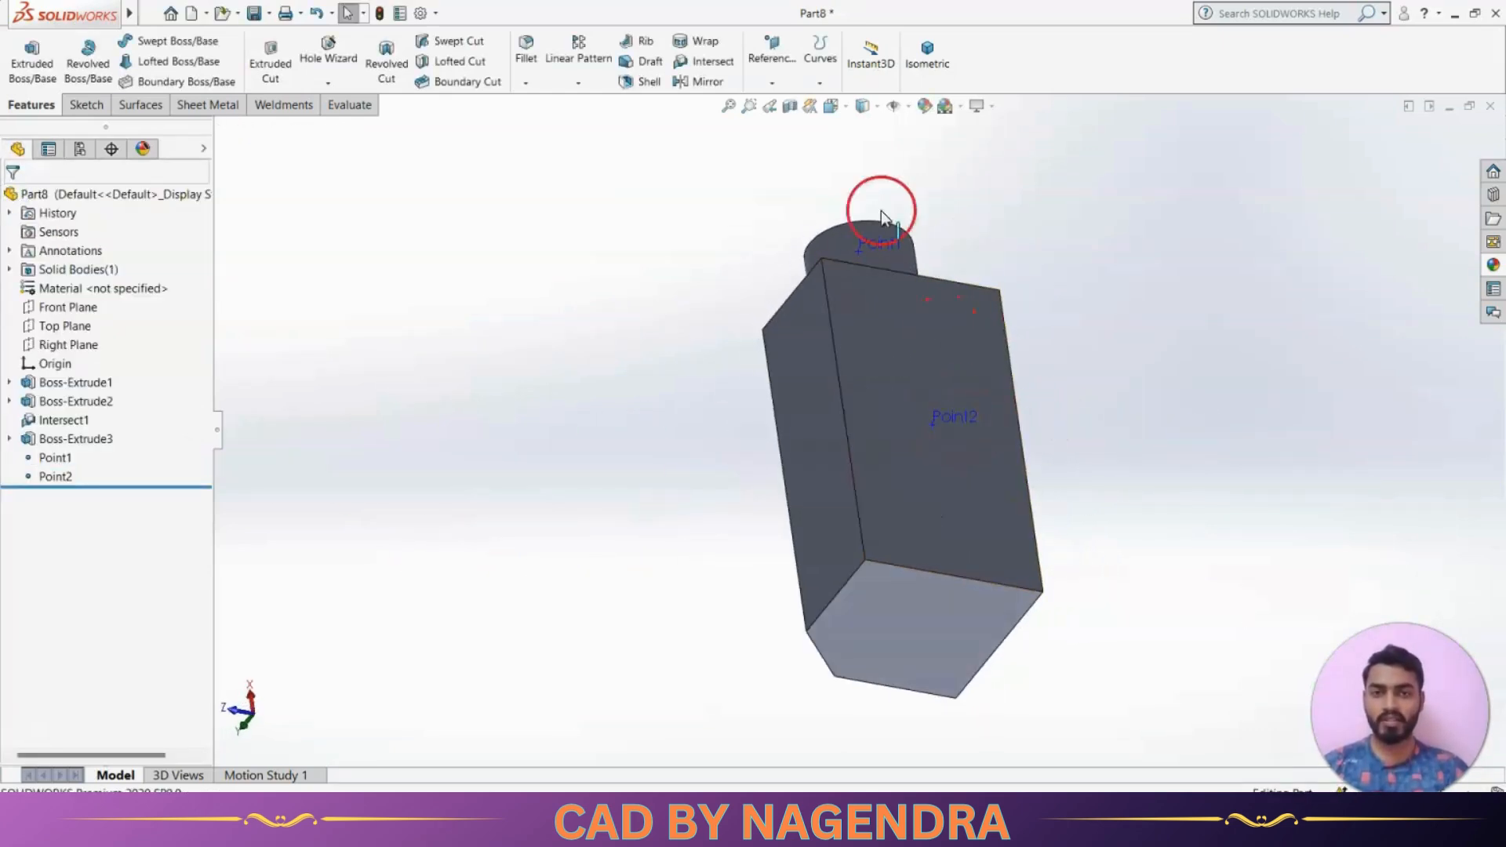
{"action": "left_click", "coordinate": [759, 83]}
{"action": "left_click", "coordinate": [784, 160]}
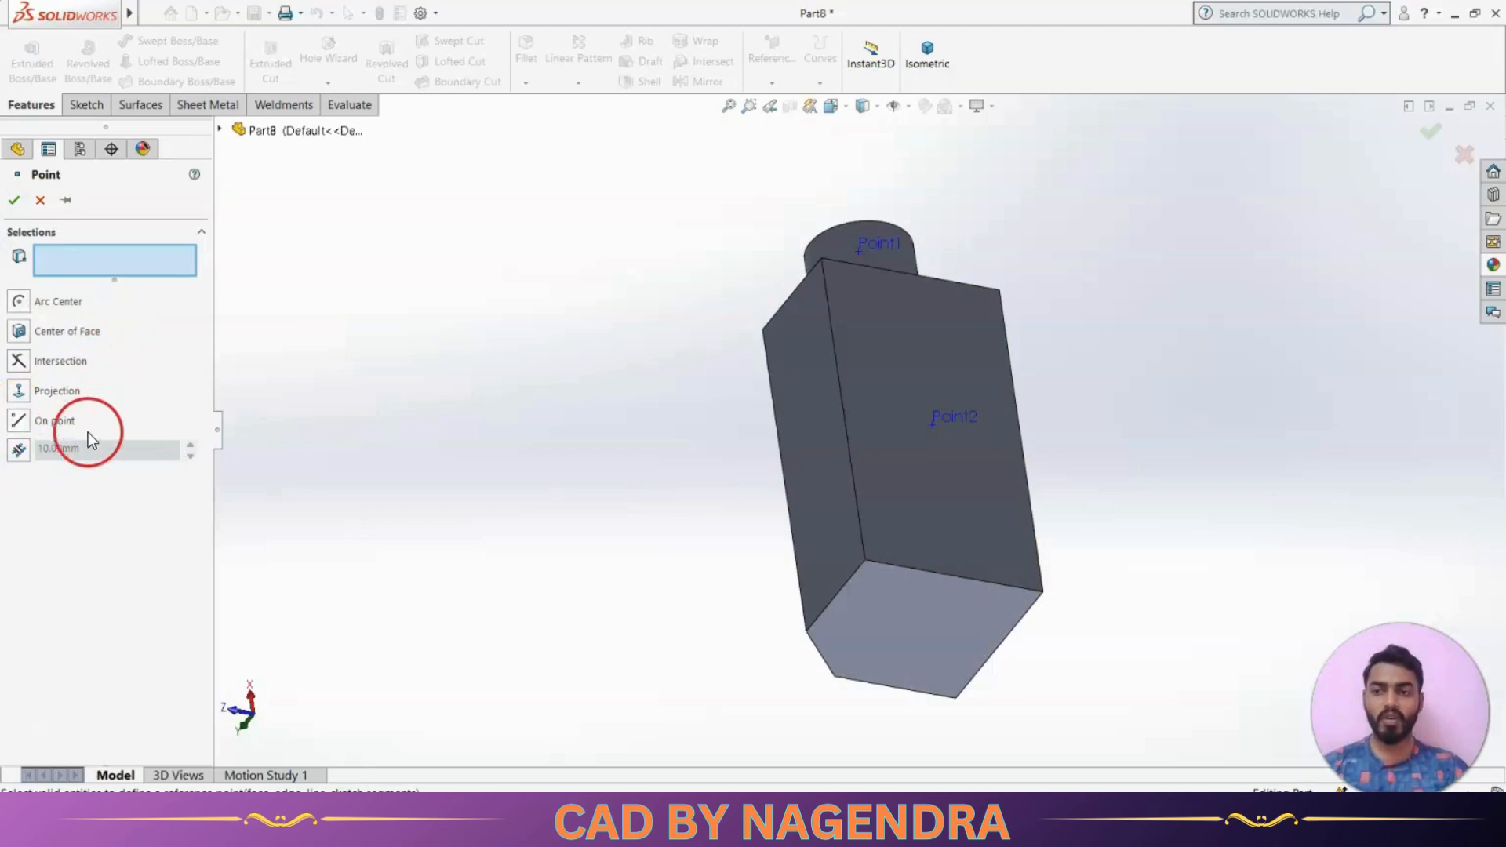
{"action": "left_click", "coordinate": [40, 200]}
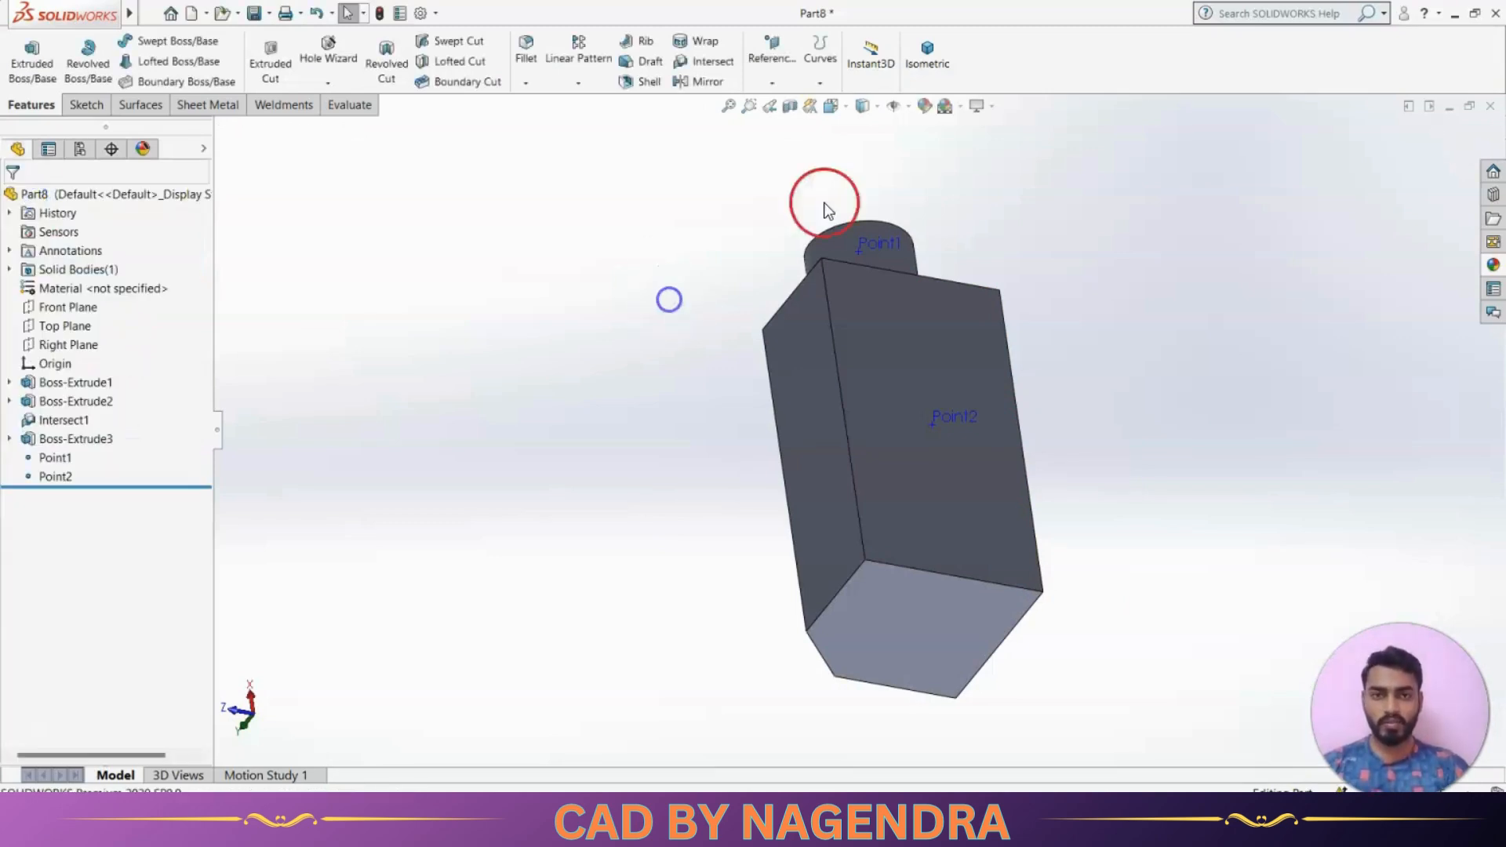
Show the part with both reference points in the isometric view.
{"action": "left_click", "coordinate": [931, 75]}
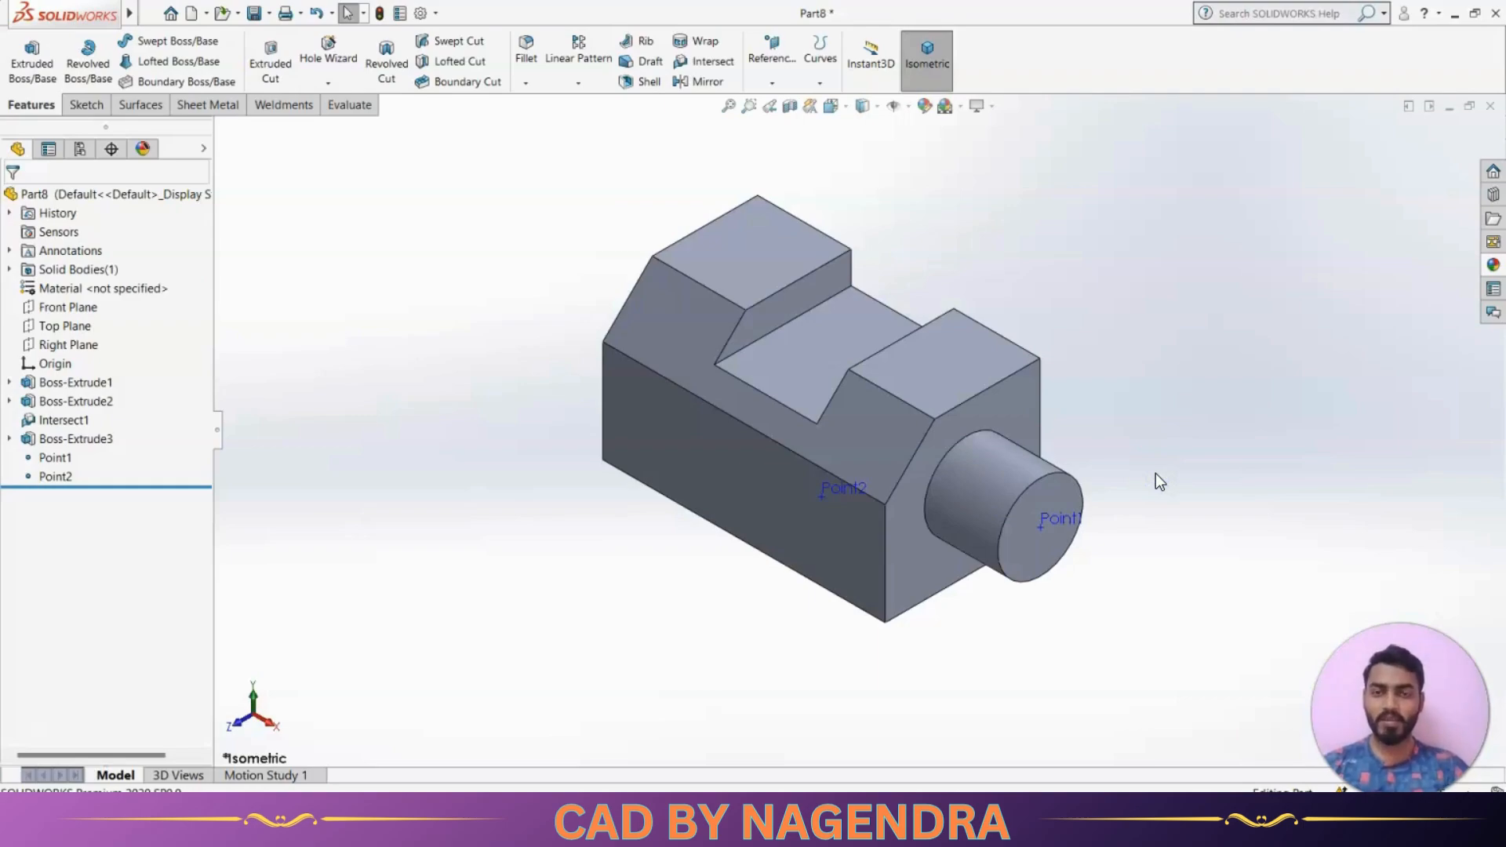
{"action": "left_click", "coordinate": [1085, 468]}
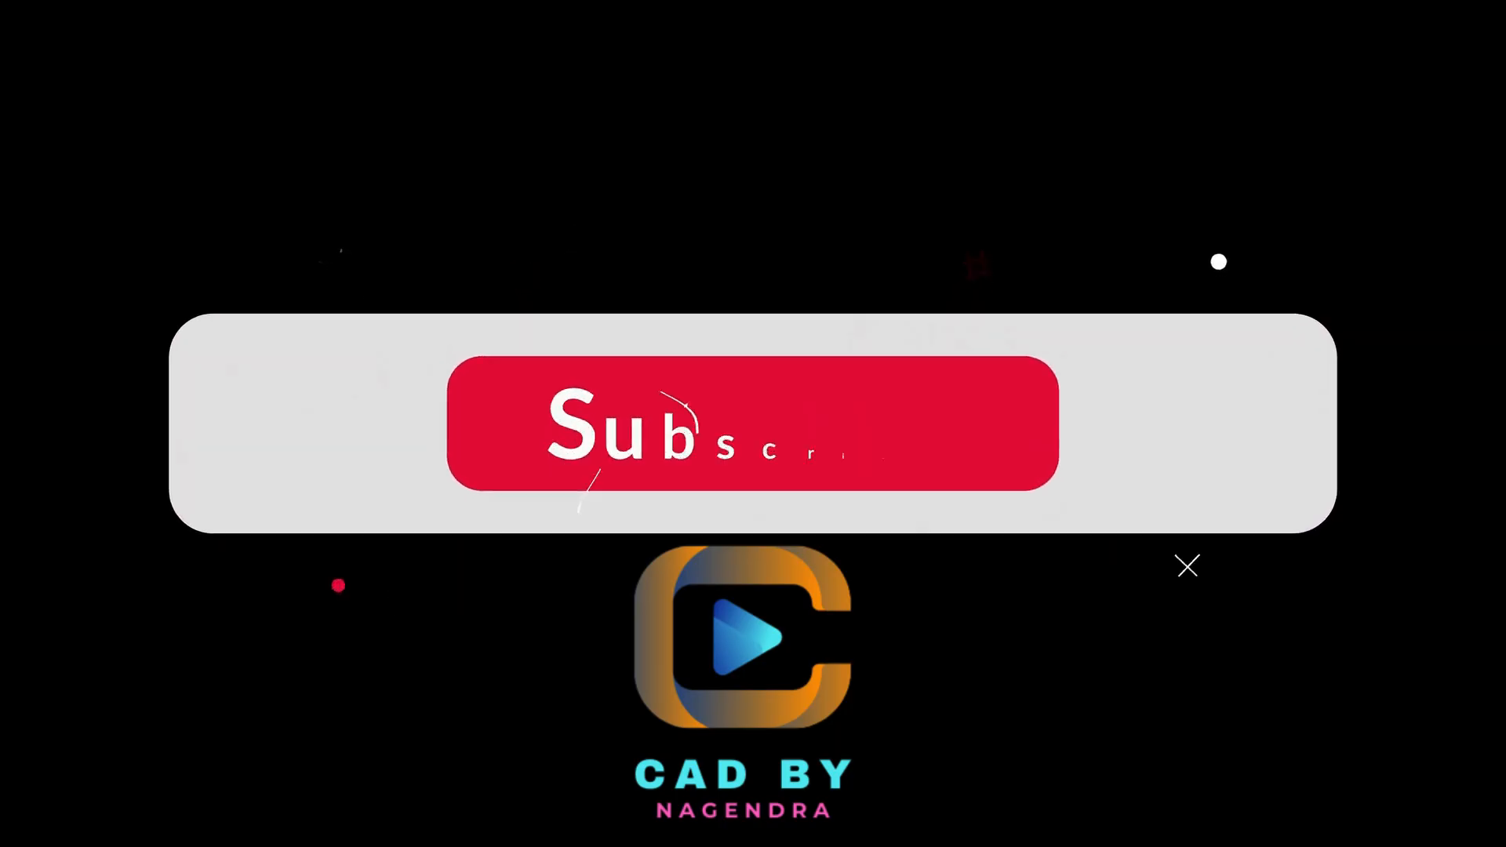